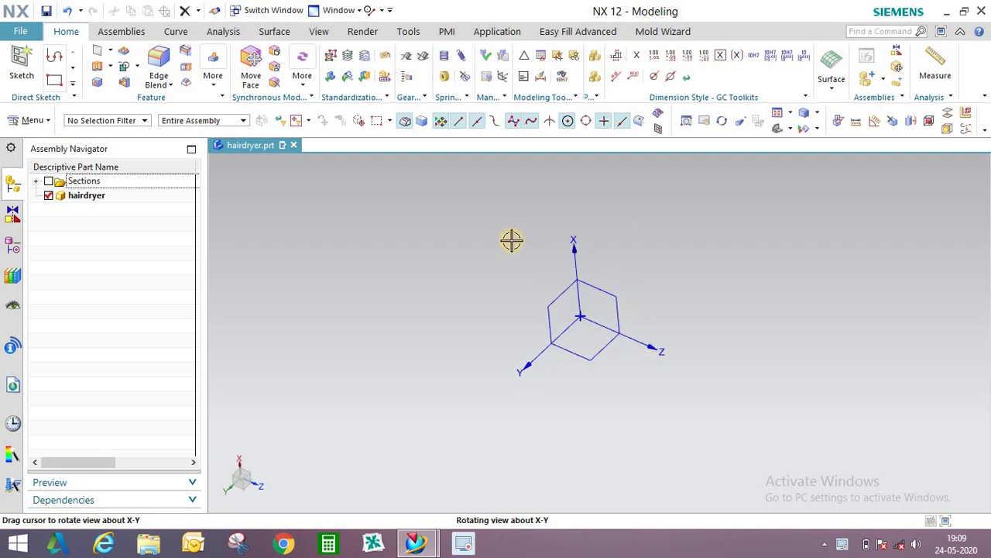
Create a datum plane offset from the XZ plane of the datum coordinate system along the Y axis.
{"action": "left_click", "coordinate": [608, 293]}
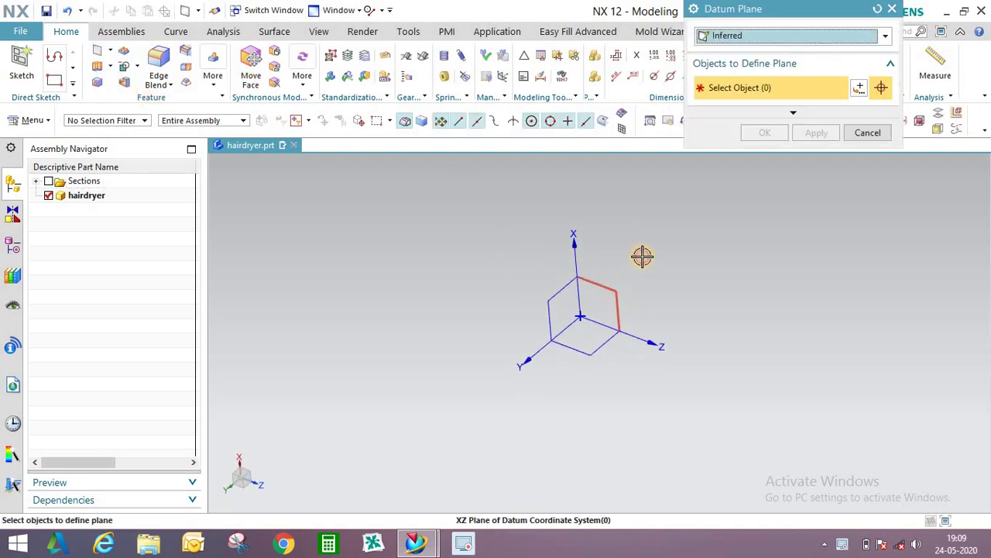
{"action": "left_click", "coordinate": [780, 196]}
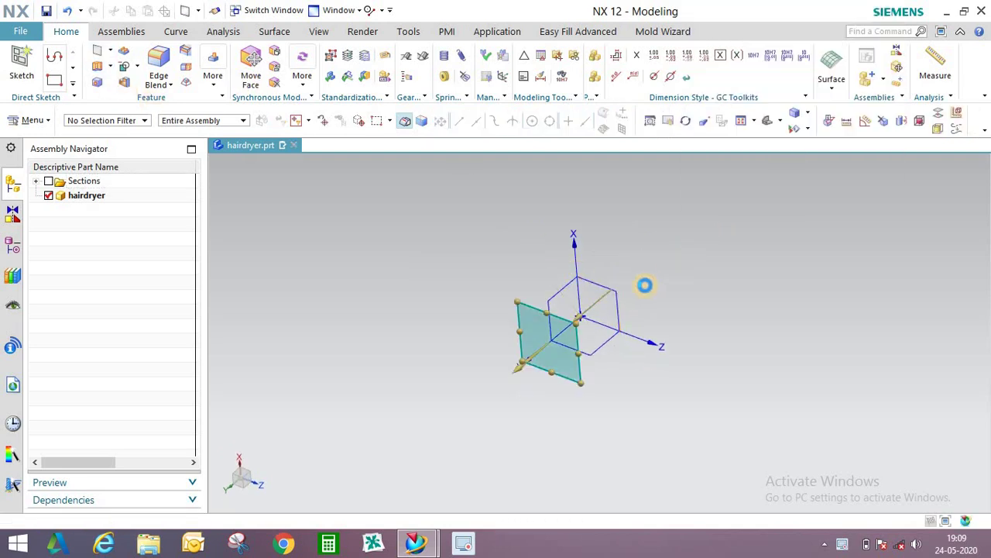
{"action": "mouse_move", "coordinate": [646, 284]}
{"action": "middle_mouse_down"}
{"action": "mouse_move", "coordinate": [637, 299]}
{"action": "mouse_move", "coordinate": [642, 284]}
{"action": "middle_mouse_up"}
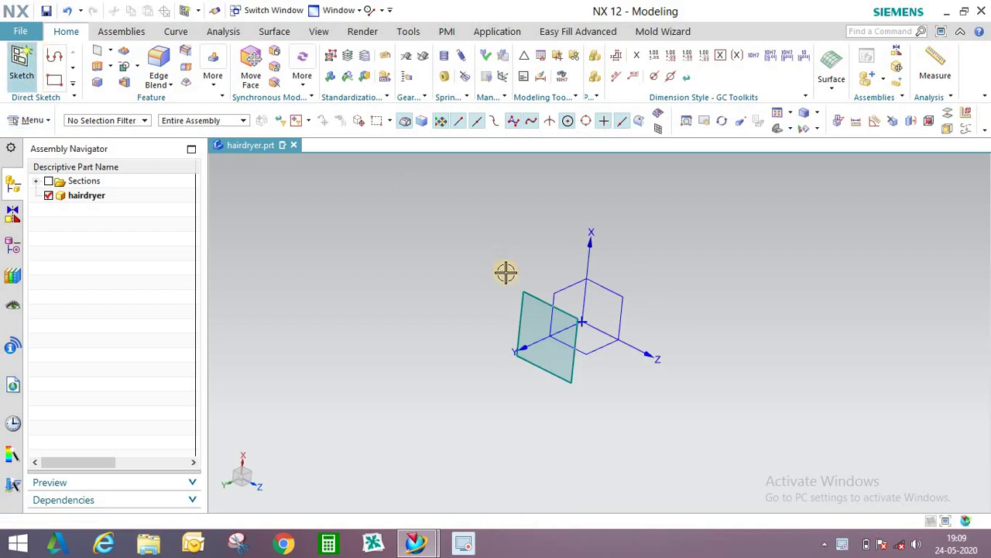
On the new datum plane, sketch a 30 mm diameter circle centred on the sketch origin and finish the sketch.
{"action": "left_click", "coordinate": [520, 293]}
{"action": "left_click", "coordinate": [807, 197]}
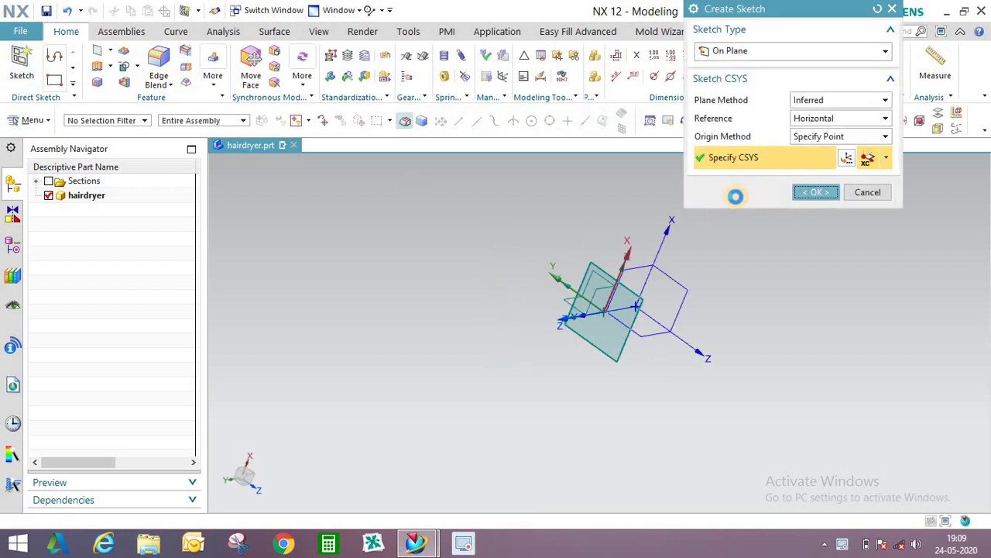
{"action": "left_click", "coordinate": [65, 84]}
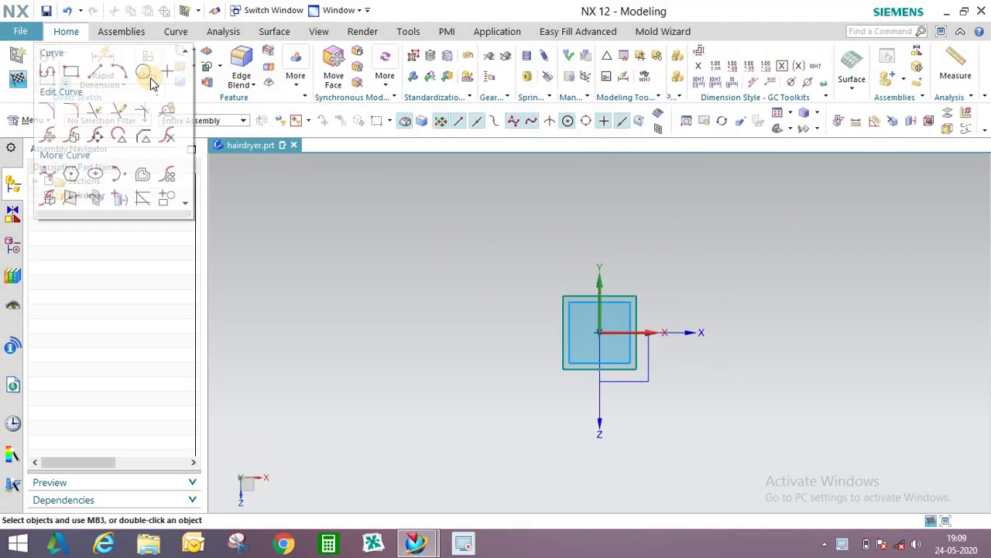
{"action": "left_click", "coordinate": [144, 72]}
{"action": "left_click", "coordinate": [600, 332]}
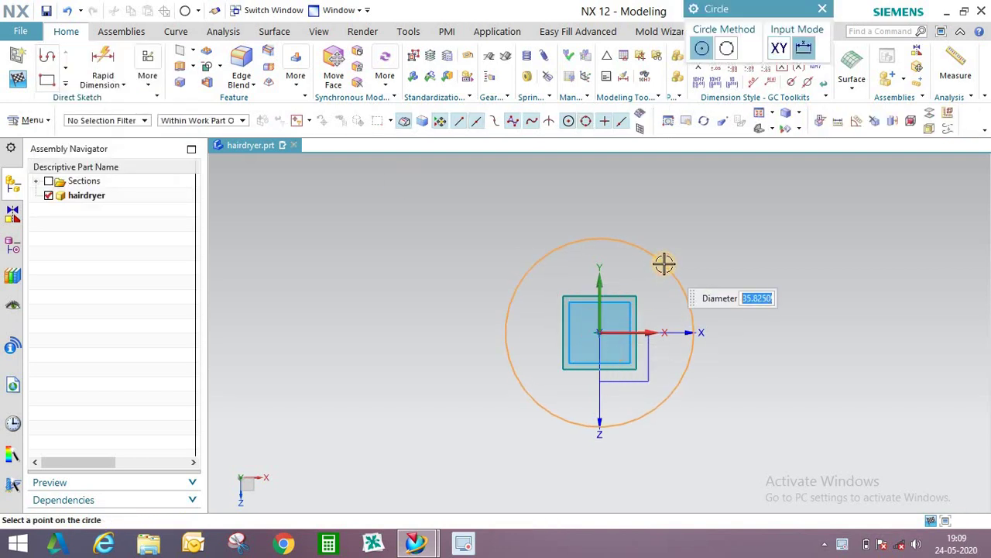
{"action": "left_click", "coordinate": [664, 264]}
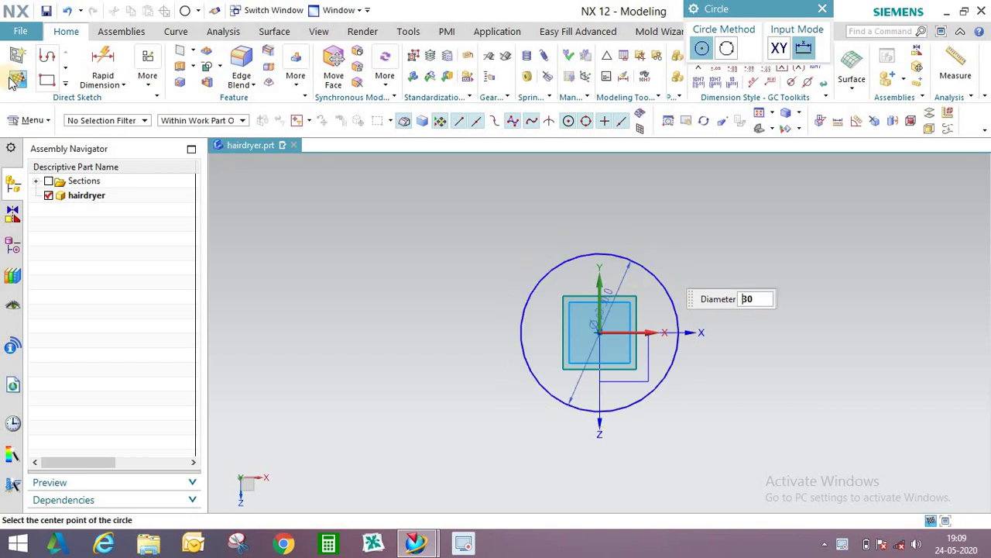
{"action": "left_click", "coordinate": [17, 78]}
Set up an extrusion of the circle along Y with draft From Start Limit at an angle of 2°.
{"action": "middle_click_drag", "start_coordinate": [735, 302], "coordinate": [498, 281]}
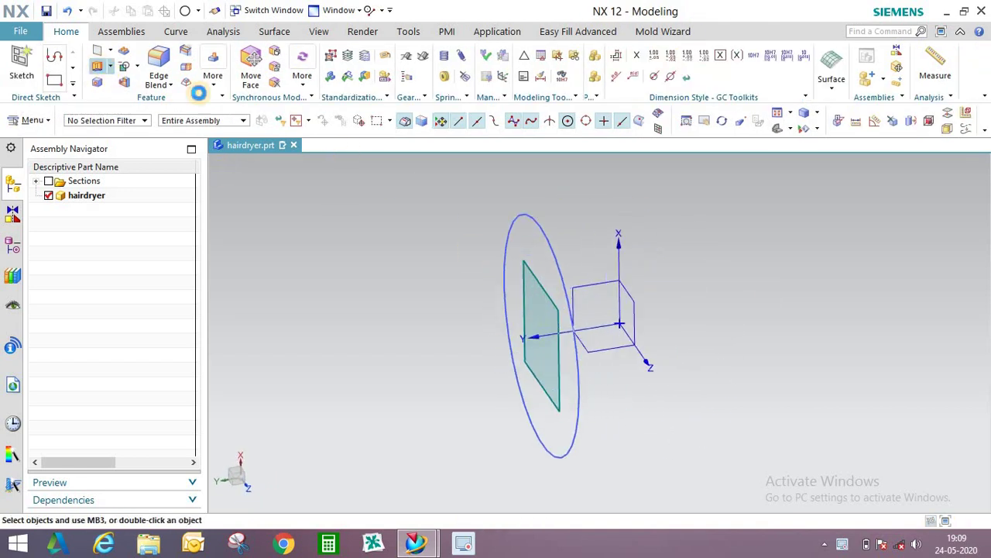
{"action": "left_click", "coordinate": [199, 93]}
{"action": "left_click", "coordinate": [580, 192]}
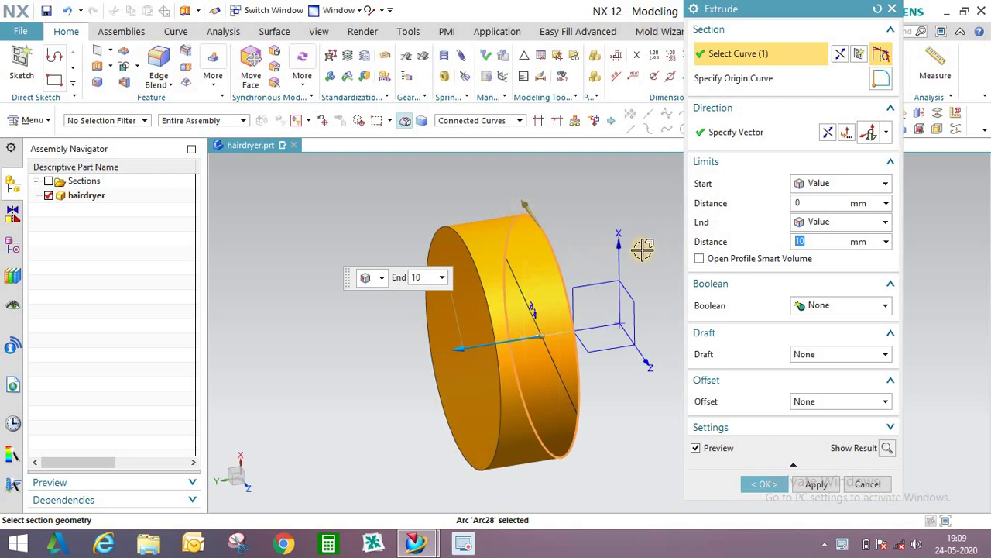
{"action": "left_click", "coordinate": [826, 354]}
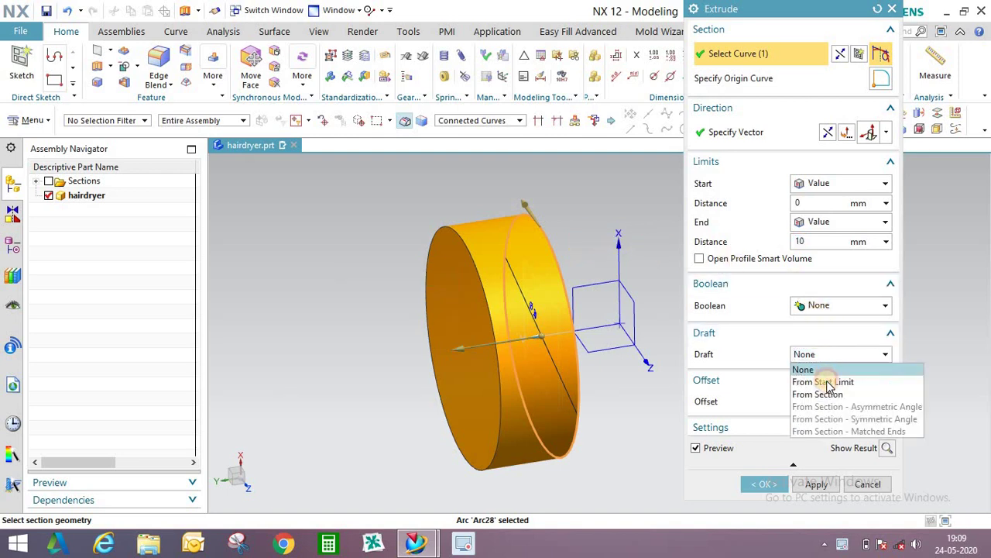
{"action": "left_click", "coordinate": [821, 377]}
{"action": "left_click", "coordinate": [807, 372]}
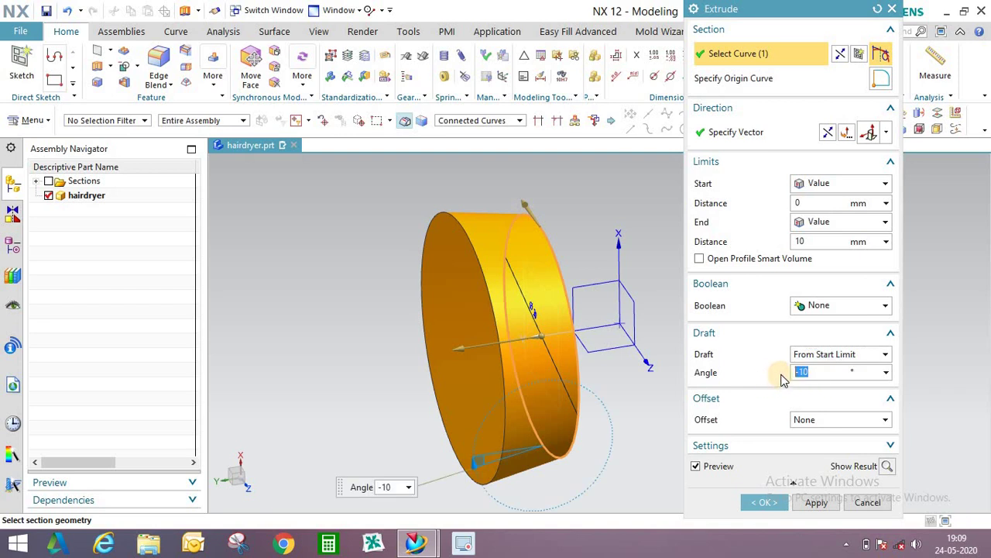
{"action": "type", "text": "-2"}
{"action": "key", "text": "Return"}
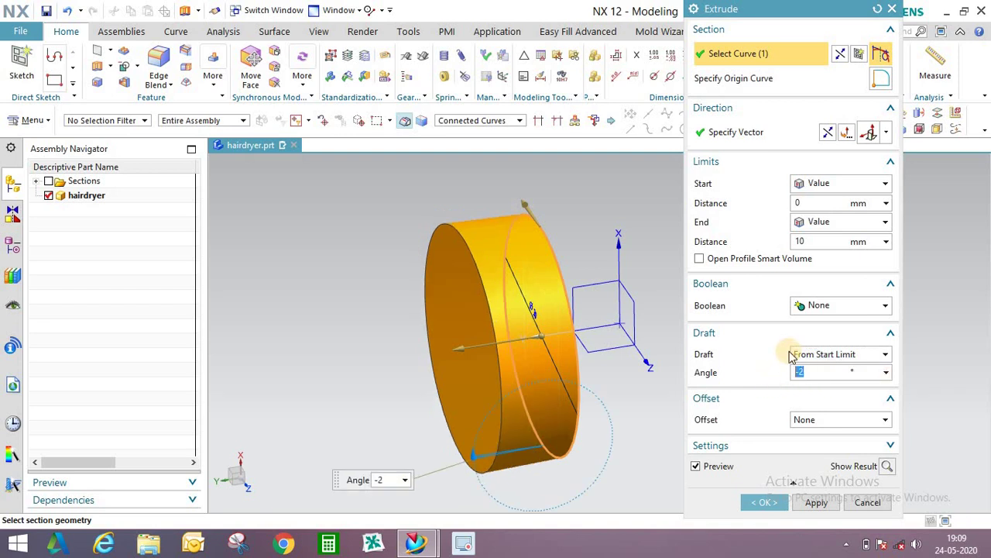
{"action": "type", "text": "2"}
{"action": "key", "text": "Return"}
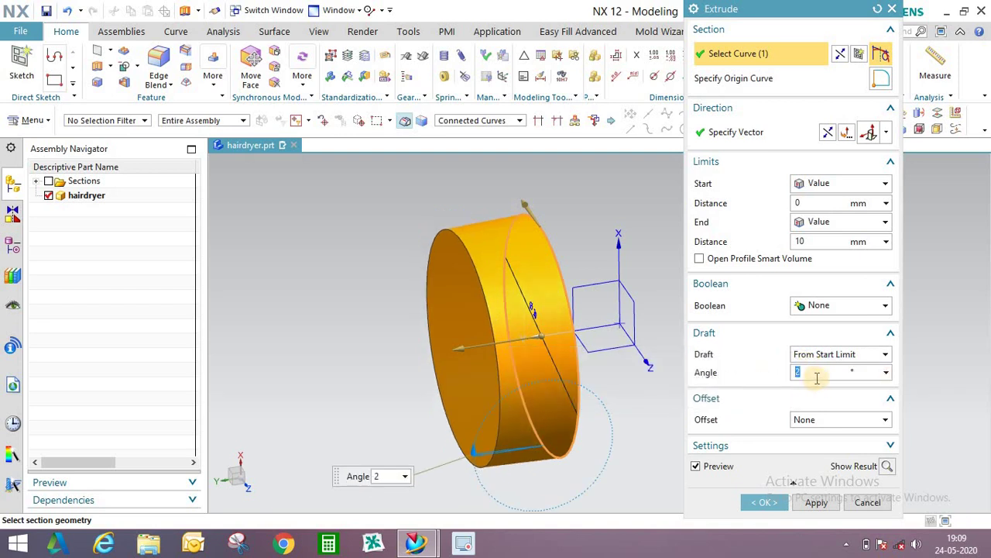
Set the extrusion's end distance to 30 mm and create the tapered body.
{"action": "middle_click_drag", "start_coordinate": [637, 378], "coordinate": [620, 326]}
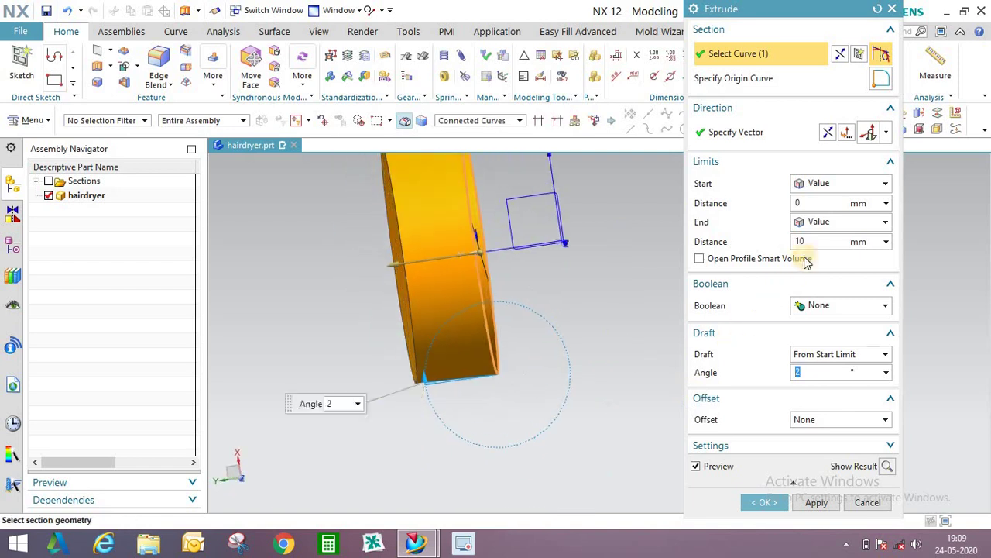
{"action": "left_click", "coordinate": [771, 243]}
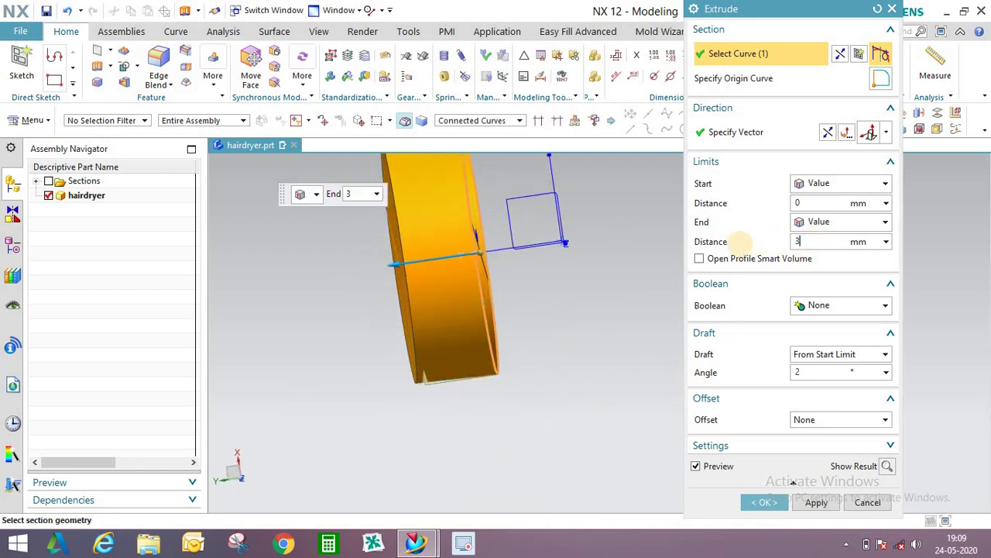
{"action": "key", "text": "Return"}
{"action": "scroll", "coordinate": [507, 387], "scroll_direction": "down", "scroll_amount": 3}
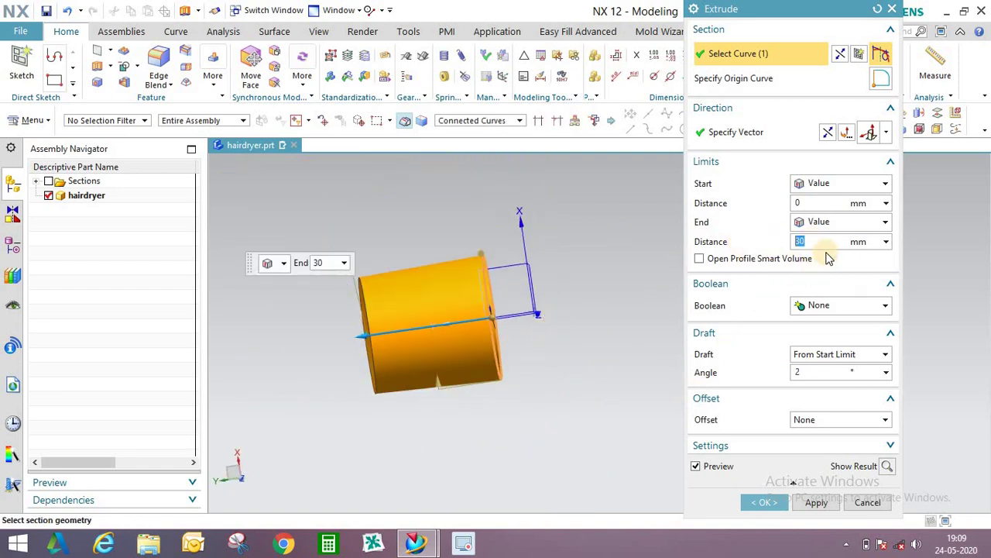
{"action": "key", "text": "Return"}
{"action": "middle_click_drag", "start_coordinate": [549, 286], "coordinate": [503, 245]}
{"action": "scroll", "coordinate": [503, 245], "scroll_direction": "up", "scroll_amount": 2}
{"action": "left_click", "coordinate": [782, 505]}
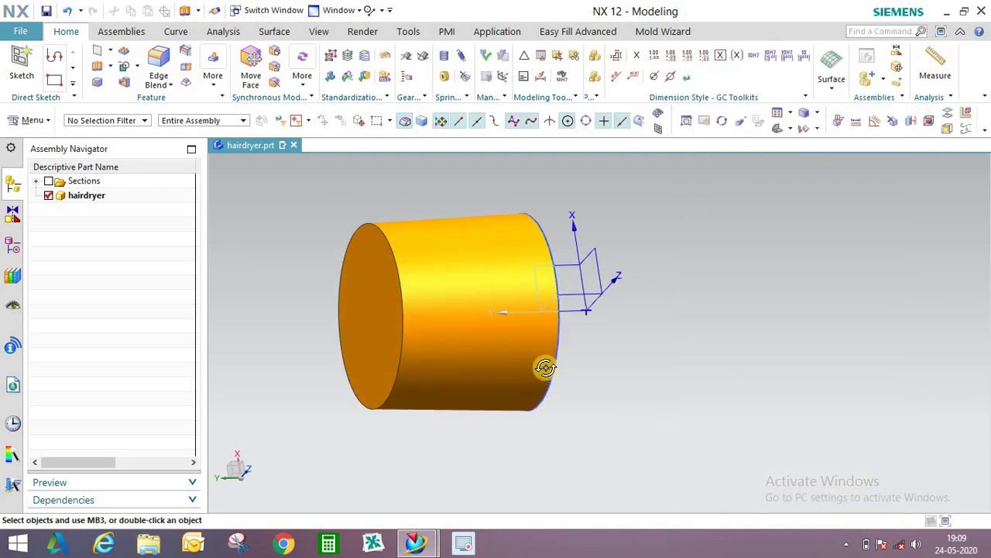
Pick the tapered body's side face for X-Form and set its V degree to 2.
{"action": "middle_click_drag", "start_coordinate": [547, 367], "coordinate": [588, 345]}
{"action": "key", "text": "F8"}
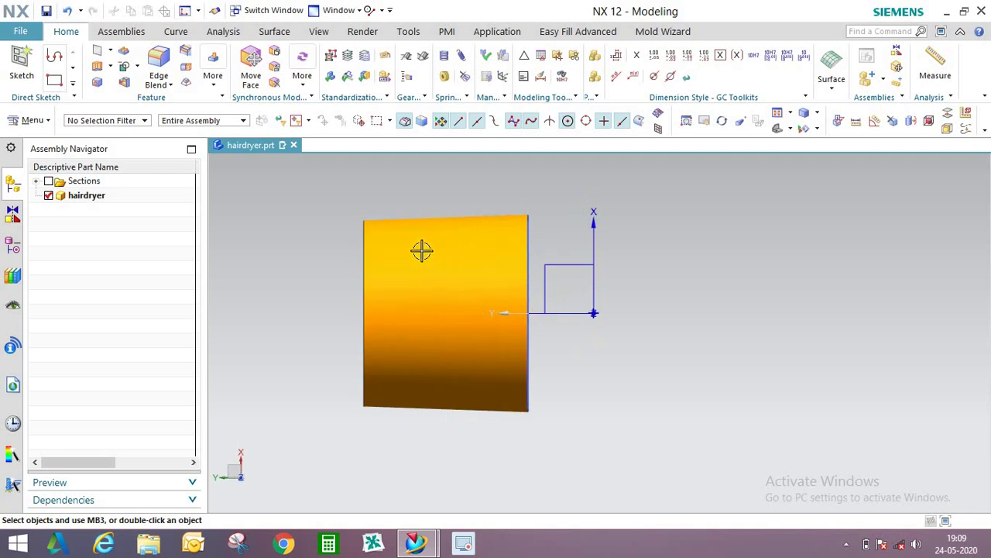
{"action": "scroll", "coordinate": [479, 259], "scroll_direction": "up", "scroll_amount": 1}
{"action": "scroll", "coordinate": [547, 247], "scroll_direction": "down", "scroll_amount": 2}
{"action": "scroll", "coordinate": [471, 216], "scroll_direction": "up", "scroll_amount": 1}
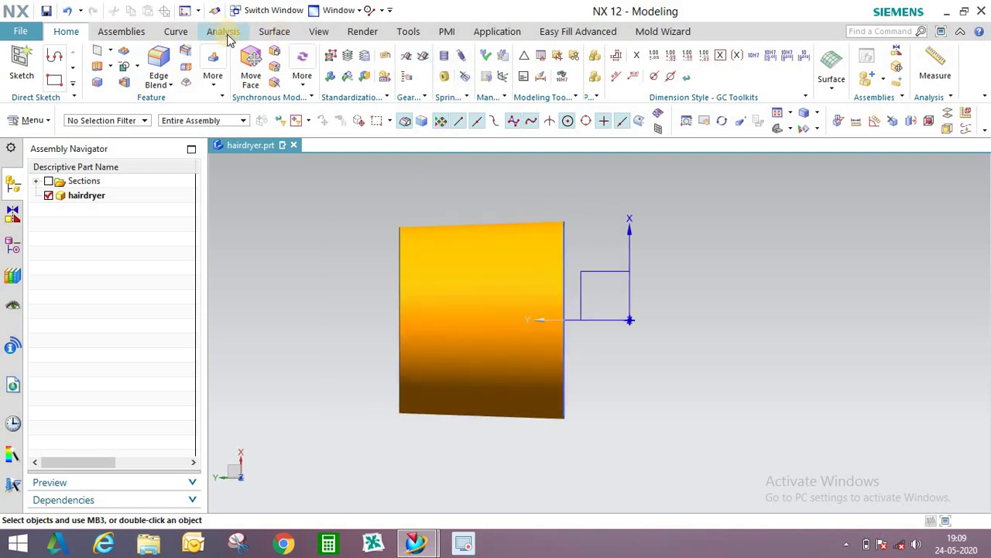
{"action": "left_click", "coordinate": [274, 31]}
{"action": "left_click", "coordinate": [678, 66]}
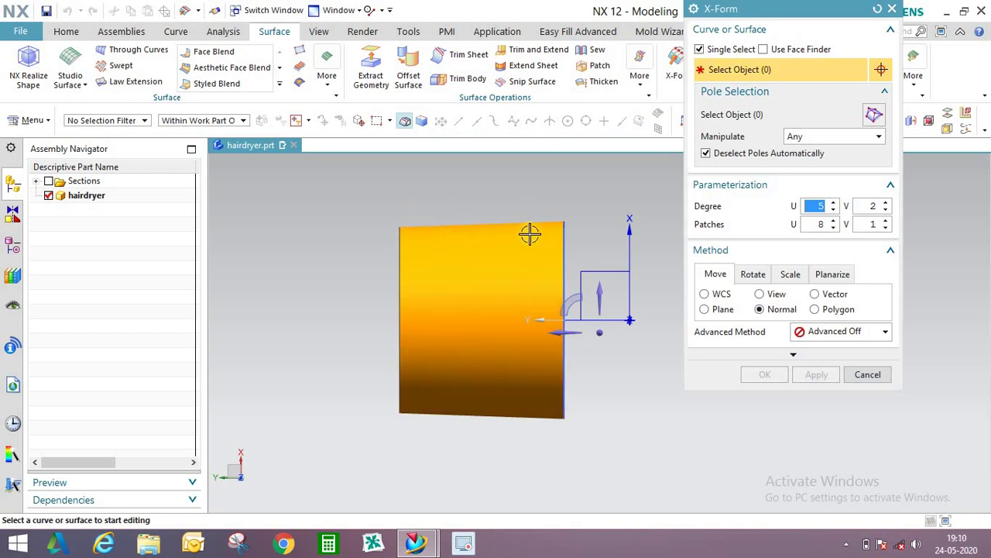
{"action": "left_click", "coordinate": [511, 246]}
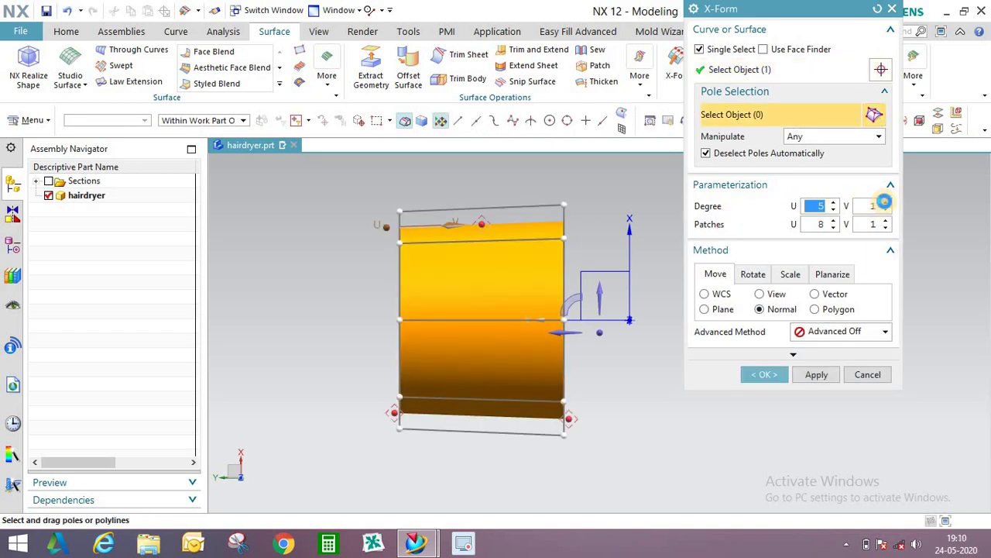
{"action": "left_click", "coordinate": [885, 202]}
Move the middle ring of poles inward along the normal to give the body a concave waist, and apply the X-Form.
{"action": "middle_click_drag", "start_coordinate": [551, 214], "coordinate": [563, 208]}
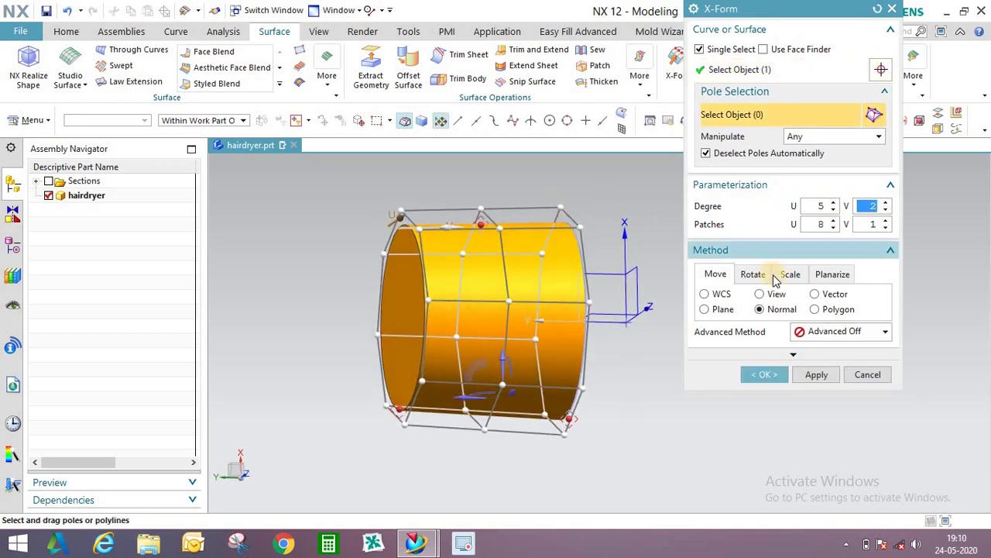
{"action": "scroll", "coordinate": [489, 213], "scroll_direction": "up", "scroll_amount": 2}
{"action": "scroll", "coordinate": [489, 213], "scroll_direction": "up", "scroll_amount": 1}
{"action": "left_click", "coordinate": [488, 209]}
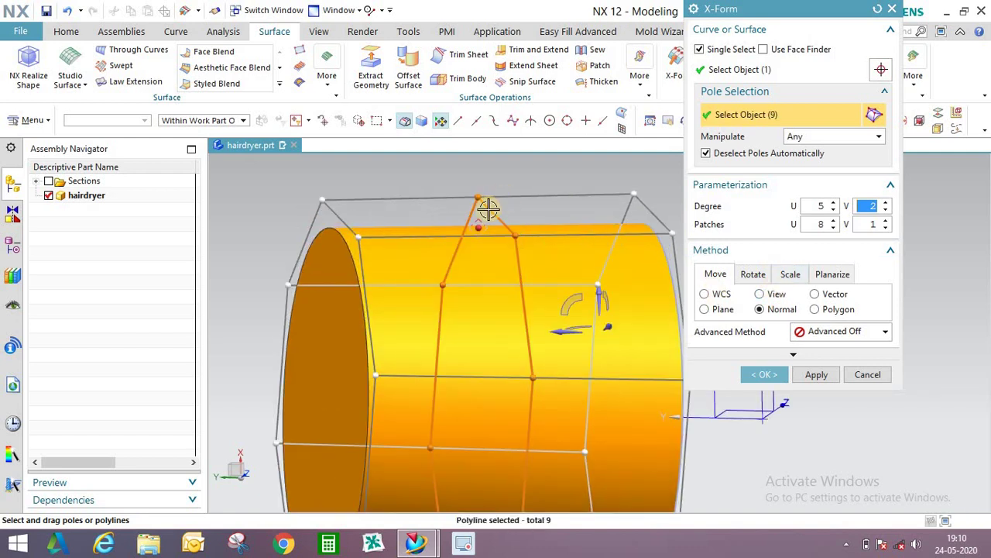
{"action": "mouse_move", "coordinate": [488, 211]}
{"action": "left_mouse_down"}
{"action": "mouse_move", "coordinate": [486, 228]}
{"action": "mouse_move", "coordinate": [498, 224]}
{"action": "left_mouse_up"}
{"action": "scroll", "coordinate": [493, 203], "scroll_direction": "down", "scroll_amount": 1}
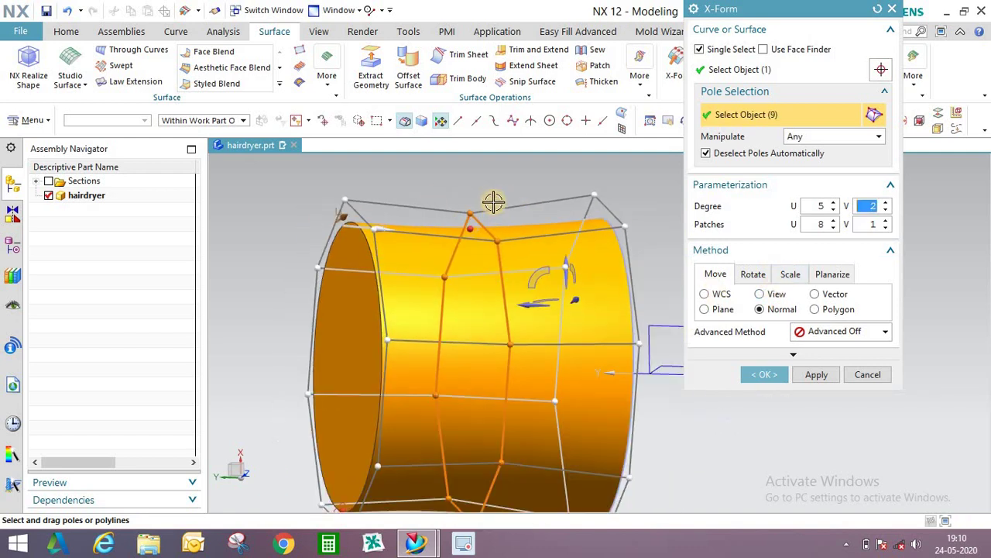
{"action": "mouse_move", "coordinate": [493, 217]}
{"action": "middle_mouse_down"}
{"action": "mouse_move", "coordinate": [486, 235]}
{"action": "mouse_move", "coordinate": [654, 246]}
{"action": "mouse_move", "coordinate": [658, 301]}
{"action": "mouse_move", "coordinate": [544, 257]}
{"action": "mouse_move", "coordinate": [558, 249]}
{"action": "mouse_move", "coordinate": [537, 255]}
{"action": "mouse_move", "coordinate": [592, 290]}
{"action": "mouse_move", "coordinate": [580, 283]}
{"action": "middle_mouse_up"}
{"action": "left_click", "coordinate": [763, 374]}
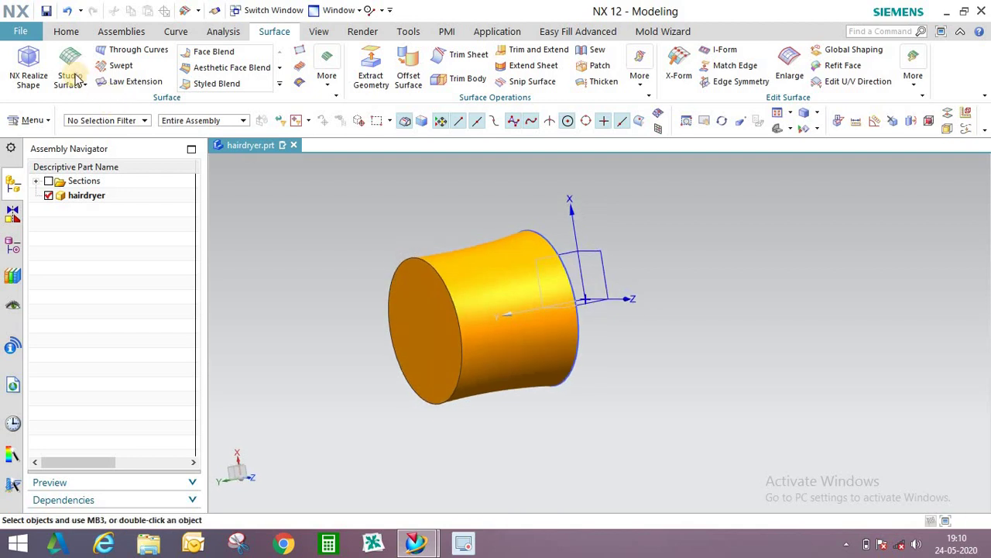
On the XZ plane, sketch a 10-sided polygon centred on the origin with a 17 mm circumscribed radius, rotated about 57°.
{"action": "left_click", "coordinate": [66, 31]}
{"action": "left_click", "coordinate": [22, 66]}
{"action": "left_click", "coordinate": [593, 278]}
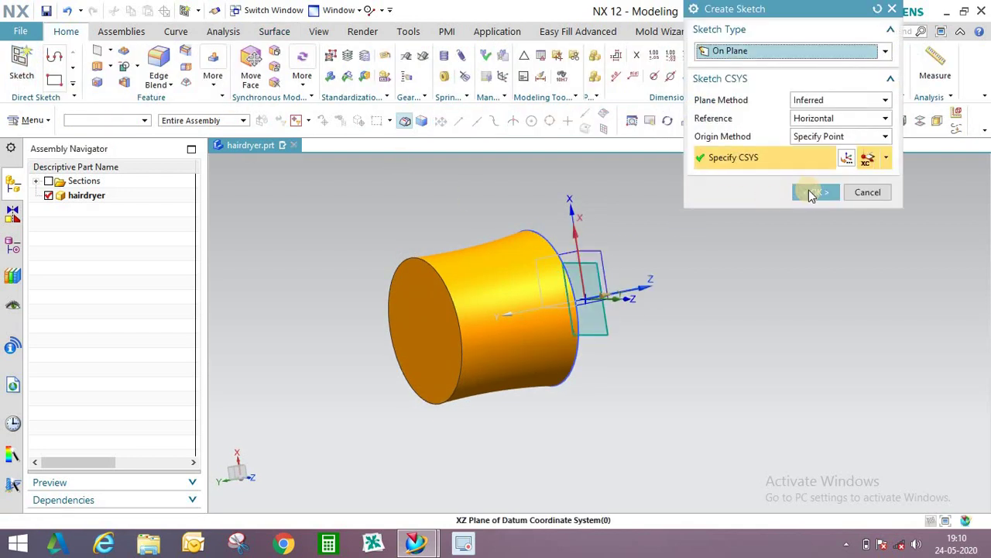
{"action": "left_click", "coordinate": [816, 192]}
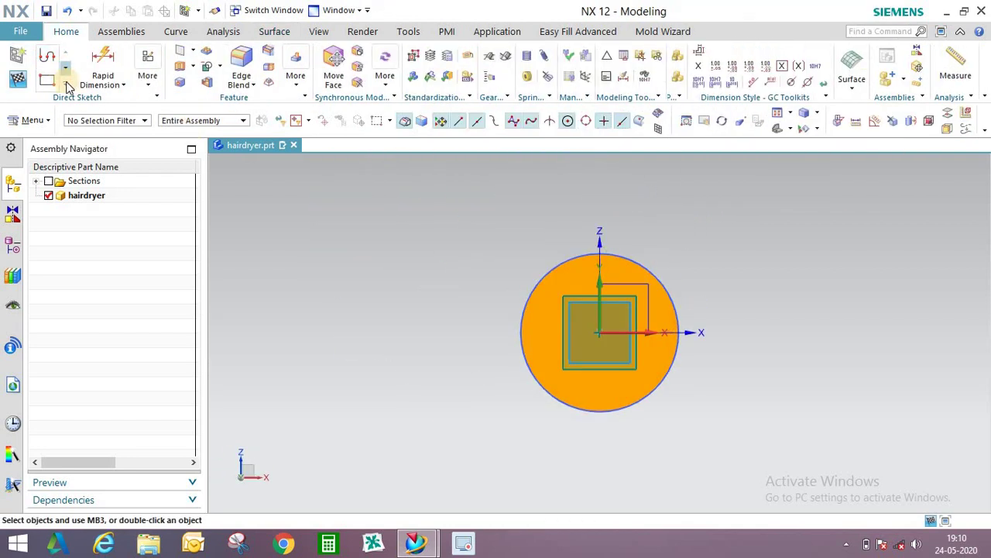
{"action": "left_click", "coordinate": [110, 111]}
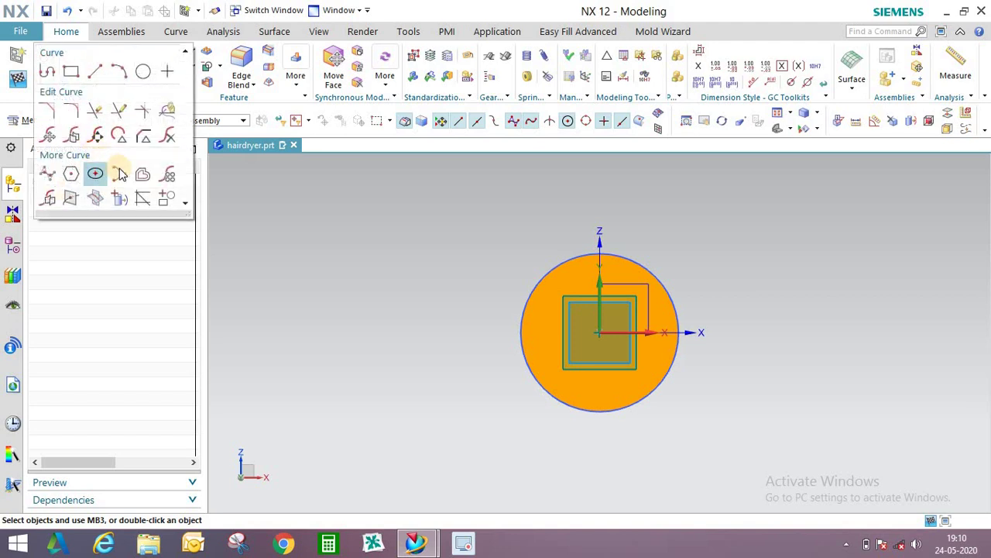
{"action": "left_click", "coordinate": [118, 175]}
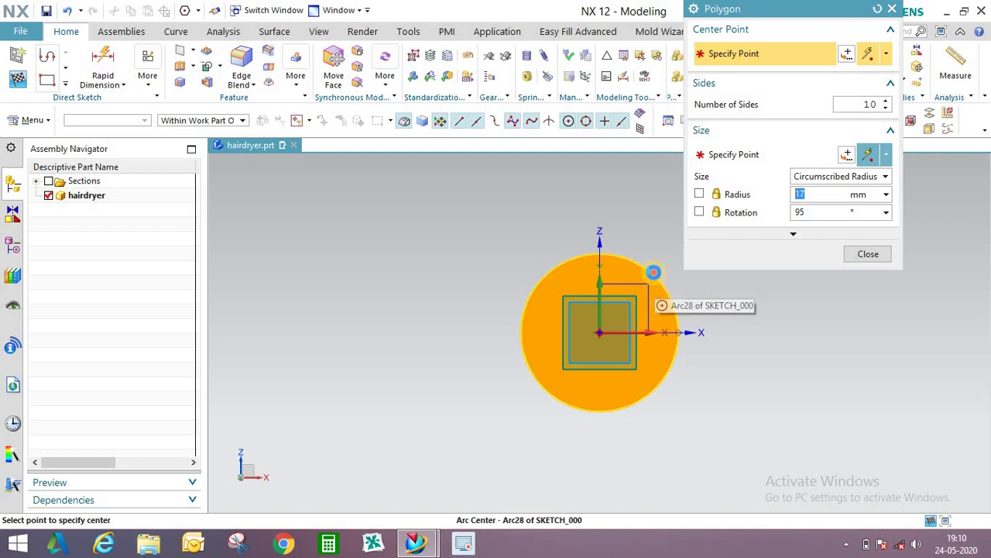
{"action": "left_click", "coordinate": [653, 271]}
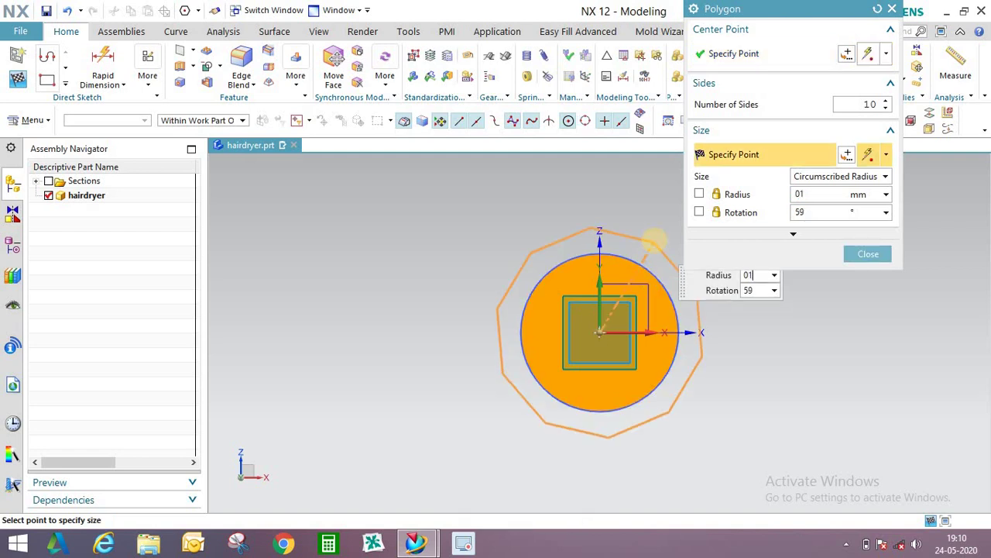
{"action": "key", "text": "Tab"}
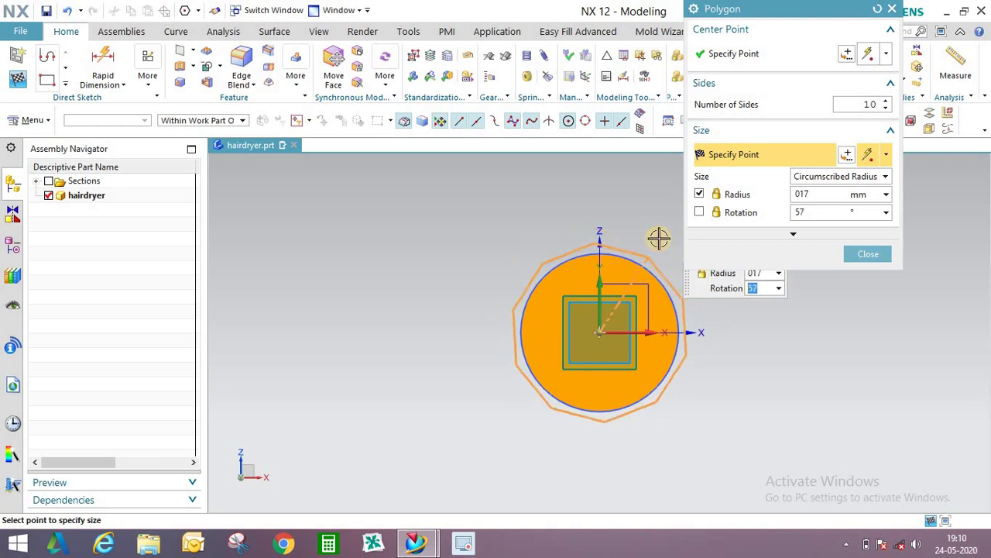
{"action": "key", "text": "Return"}
{"action": "left_click", "coordinate": [867, 253]}
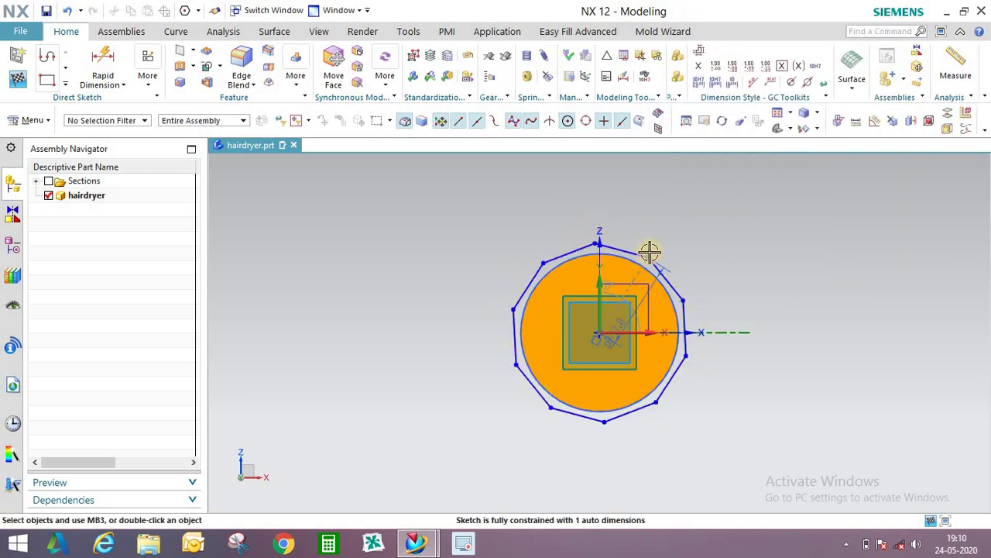
Constrain the polygon's upper edge to be horizontal and finish the sketch.
{"action": "scroll", "coordinate": [649, 255], "scroll_direction": "up", "scroll_amount": 2}
{"action": "left_click", "coordinate": [652, 266]}
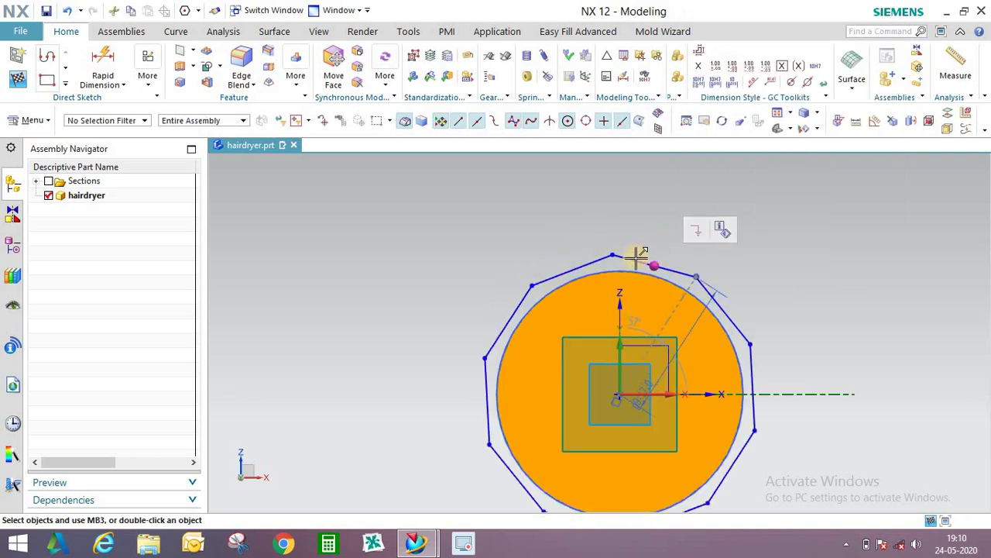
{"action": "left_click", "coordinate": [666, 267]}
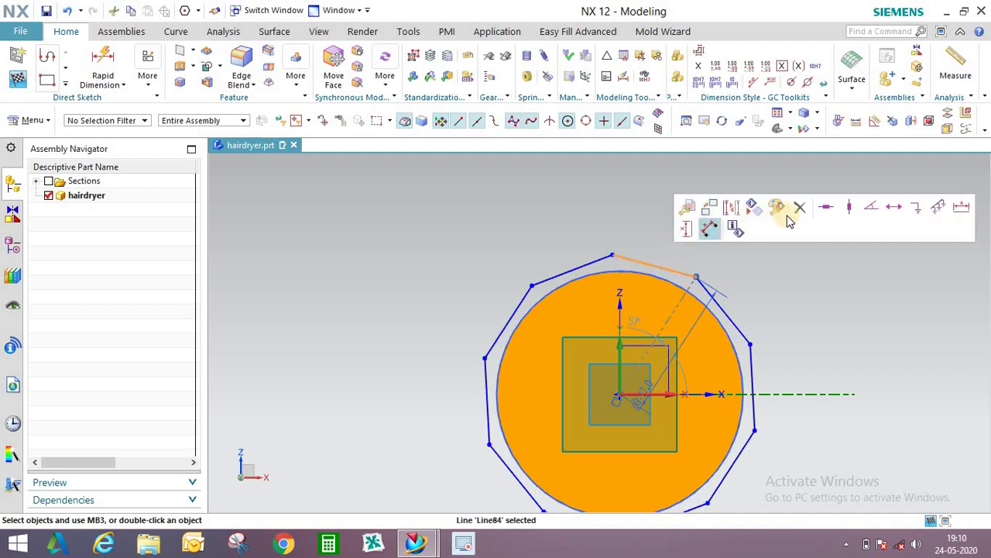
{"action": "left_click", "coordinate": [838, 209]}
{"action": "left_click", "coordinate": [22, 82]}
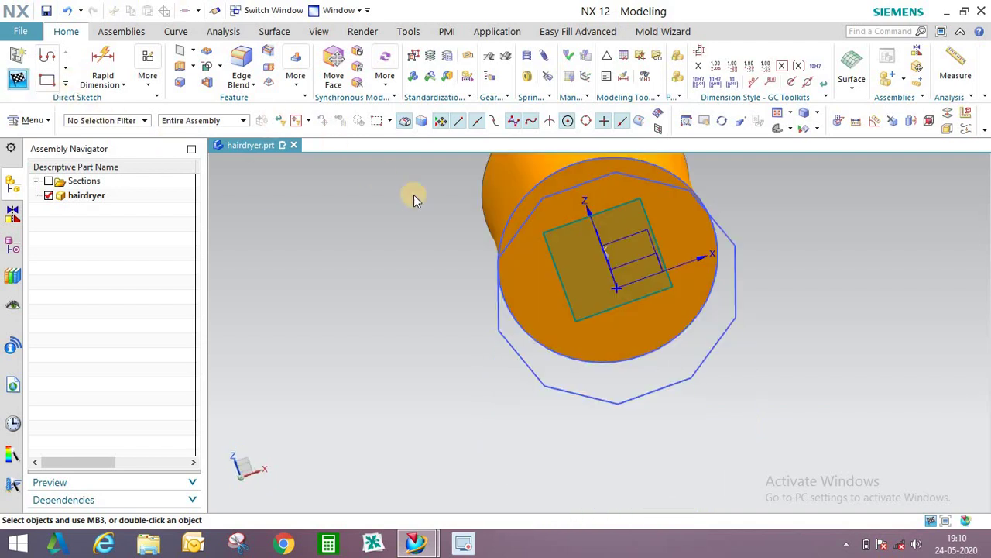
{"action": "middle_click_drag", "start_coordinate": [491, 227], "coordinate": [475, 224]}
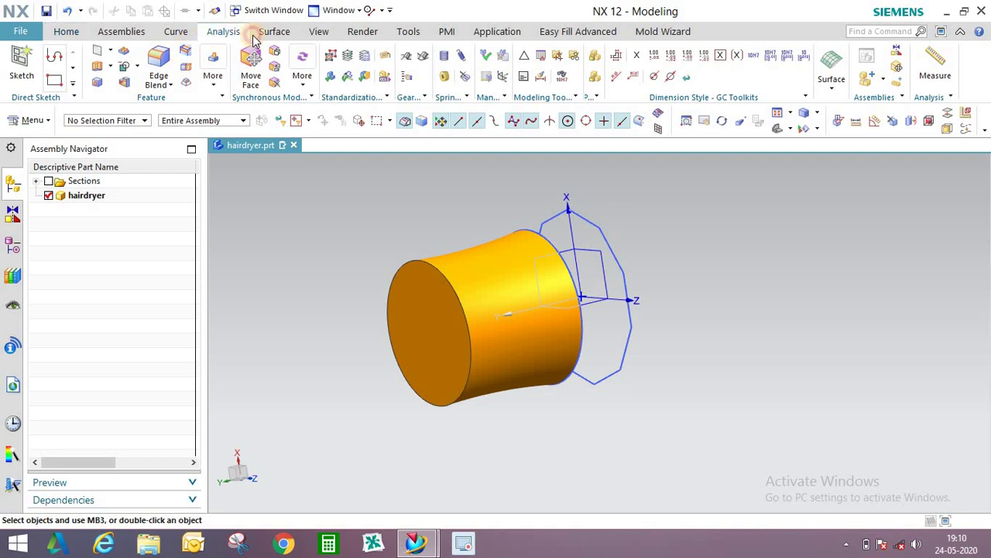
{"action": "left_click", "coordinate": [223, 31]}
{"action": "left_click", "coordinate": [274, 31]}
{"action": "left_click", "coordinate": [133, 49]}
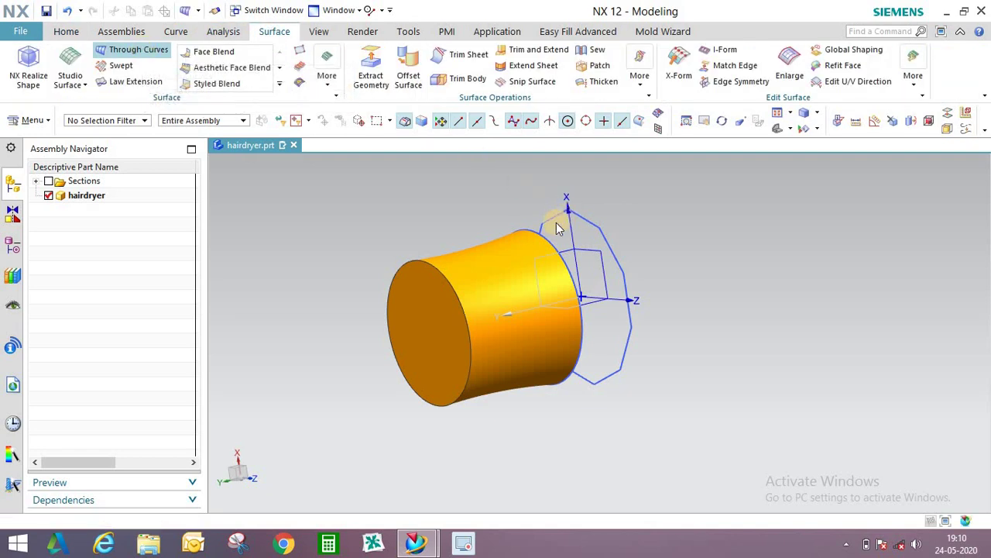
{"action": "middle_click_drag", "start_coordinate": [625, 228], "coordinate": [634, 254]}
{"action": "scroll", "coordinate": [584, 238], "scroll_direction": "up", "scroll_amount": 3}
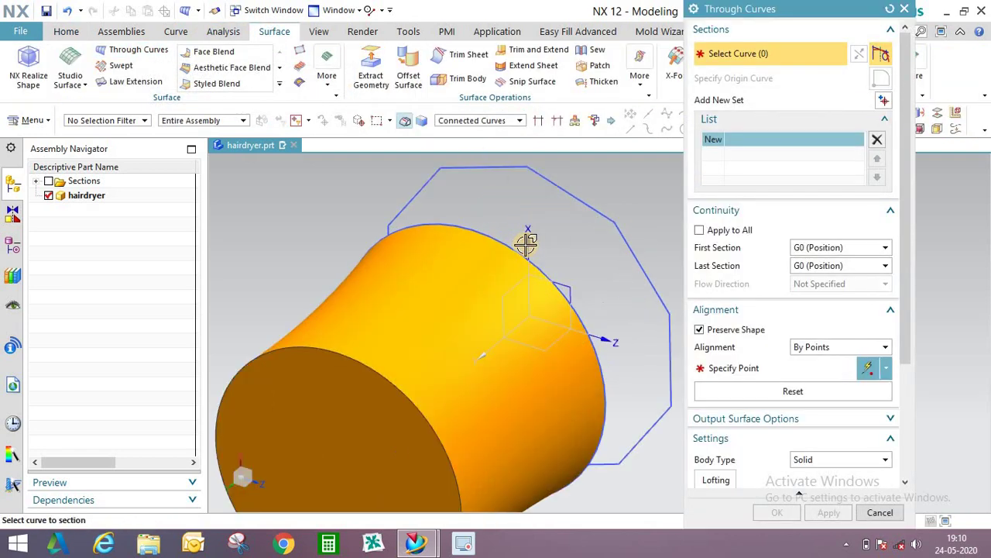
{"action": "left_click", "coordinate": [579, 199]}
{"action": "middle_click", "coordinate": [573, 191]}
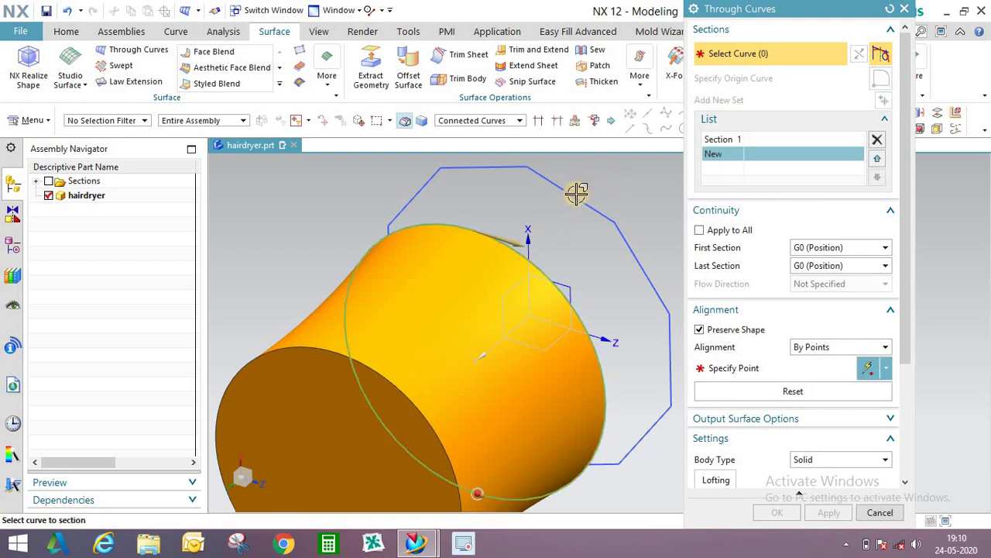
{"action": "left_click", "coordinate": [602, 180]}
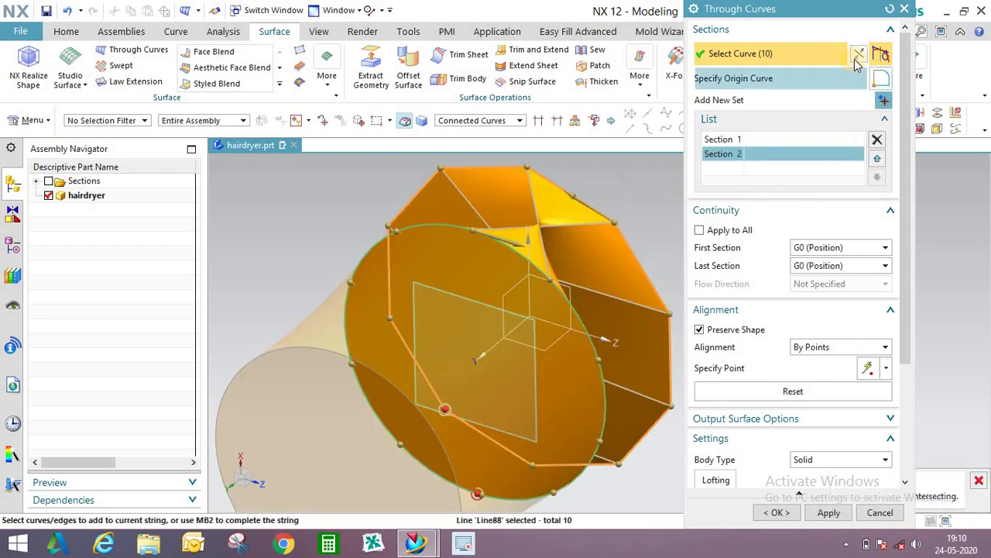
{"action": "middle_click_drag", "start_coordinate": [624, 200], "coordinate": [587, 204]}
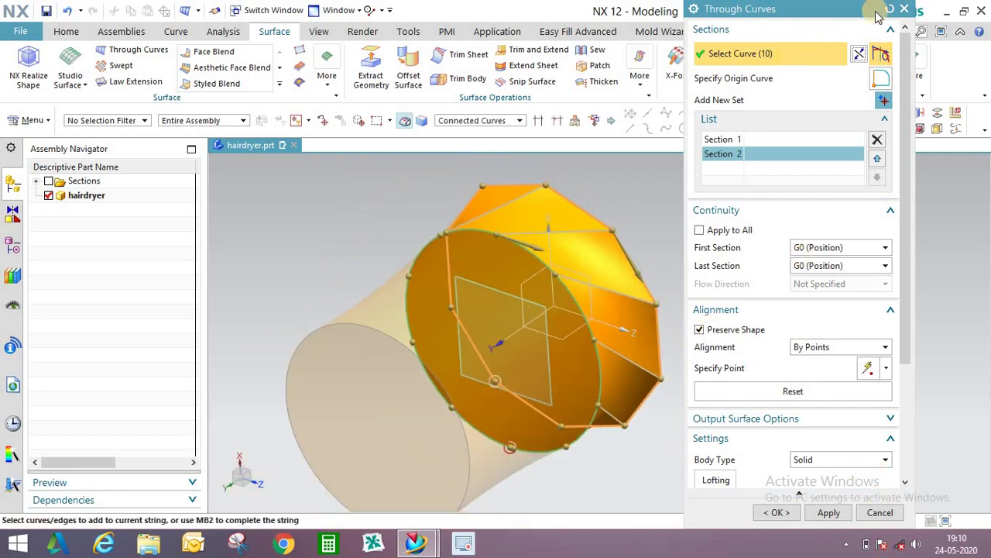
{"action": "left_click", "coordinate": [892, 10]}
{"action": "middle_click_drag", "start_coordinate": [537, 222], "coordinate": [614, 180]}
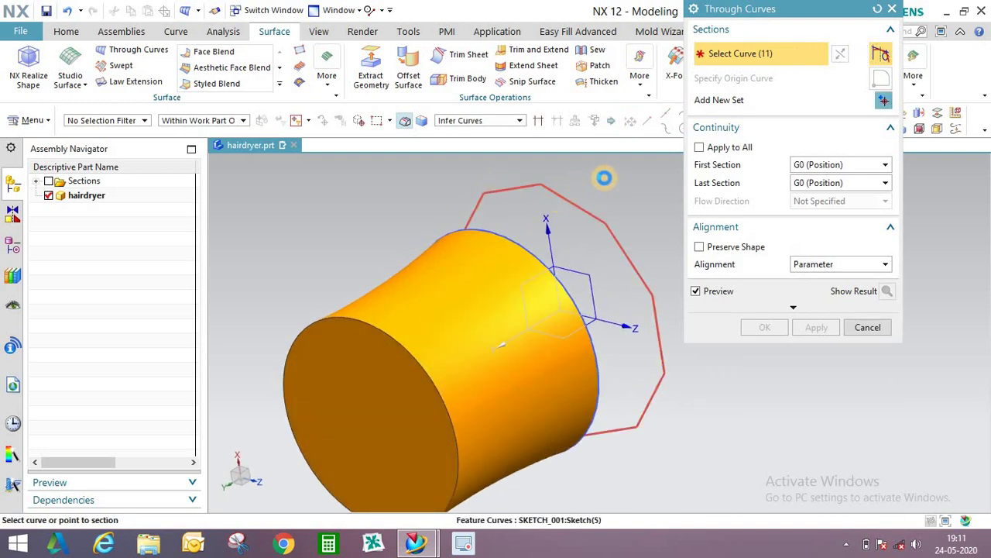
{"action": "left_click", "coordinate": [603, 178]}
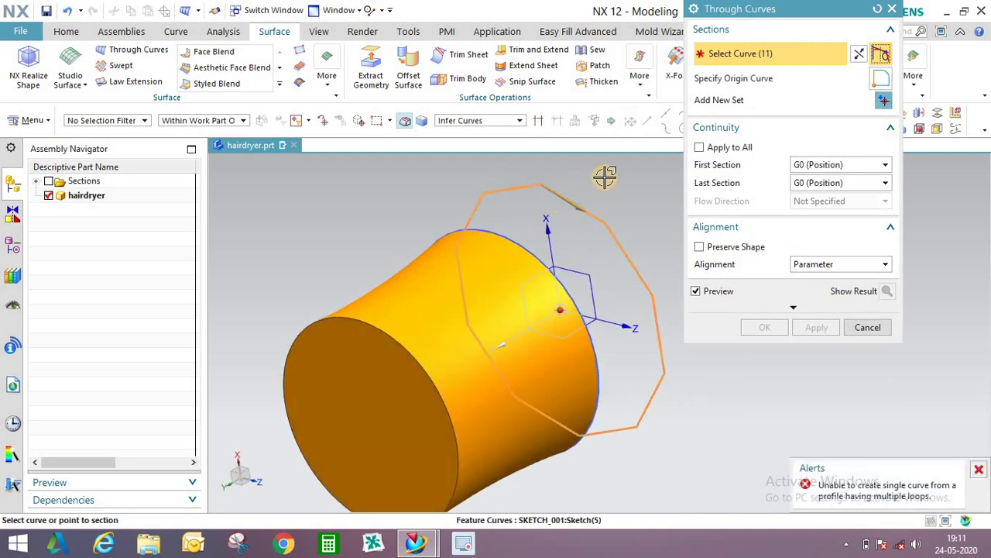
{"action": "middle_click_drag", "start_coordinate": [597, 220], "coordinate": [673, 172]}
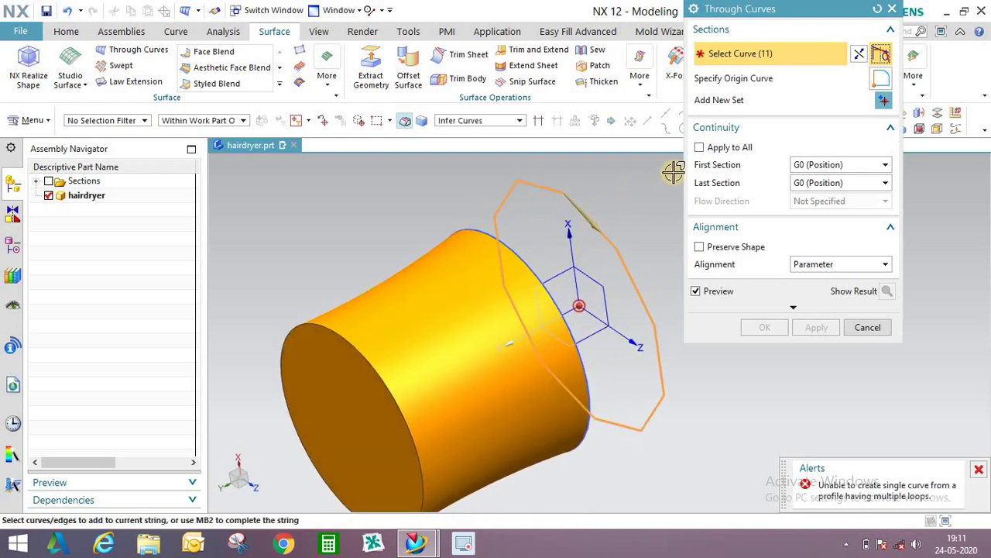
{"action": "left_click", "coordinate": [867, 327]}
{"action": "left_click", "coordinate": [133, 49]}
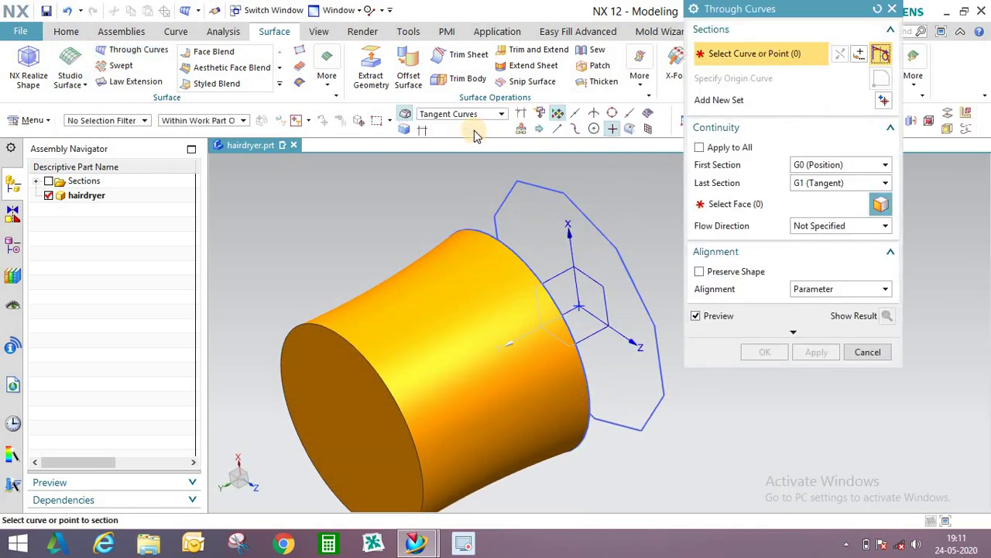
{"action": "left_click", "coordinate": [474, 120]}
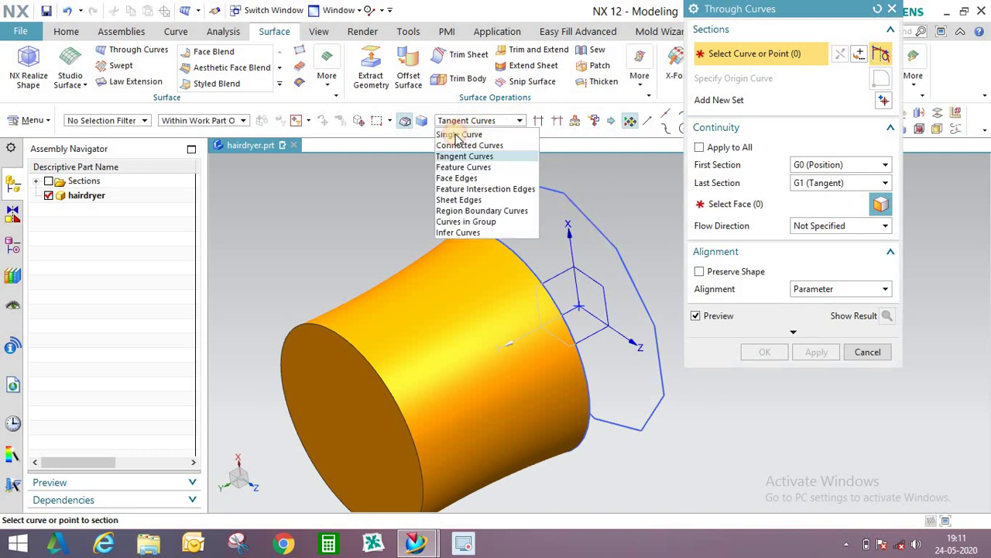
{"action": "left_click", "coordinate": [464, 144]}
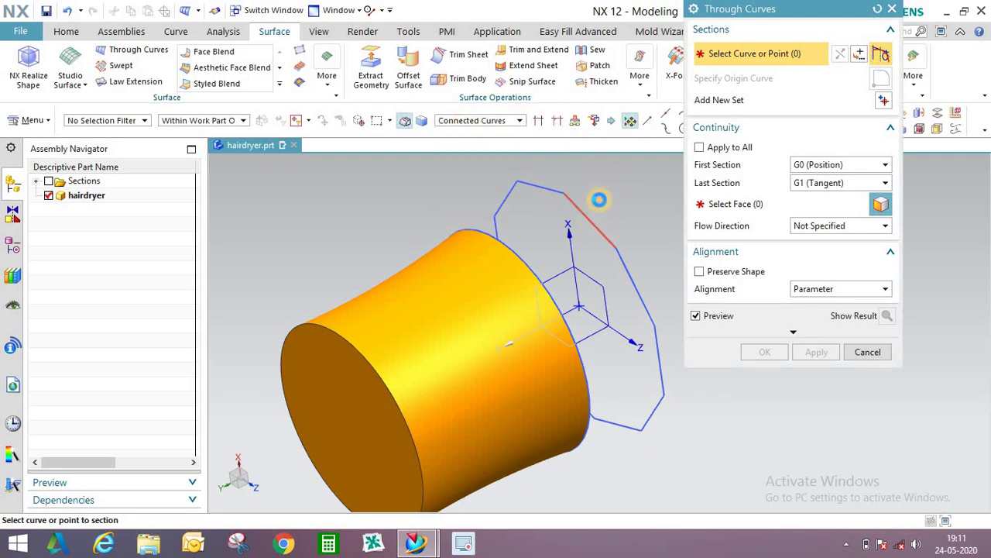
{"action": "left_click", "coordinate": [599, 200]}
{"action": "left_click", "coordinate": [528, 250]}
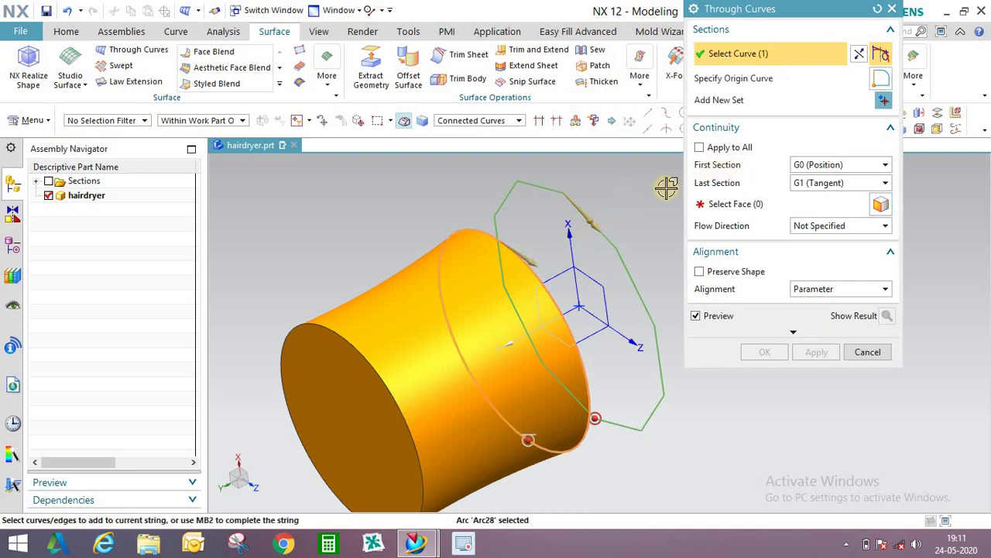
{"action": "middle_click", "coordinate": [501, 241]}
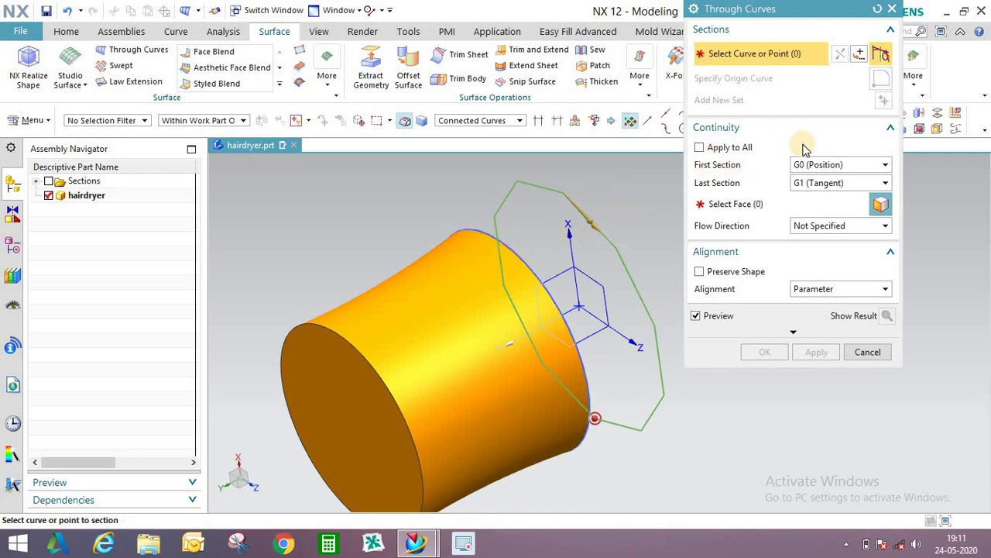
{"action": "left_click", "coordinate": [766, 204]}
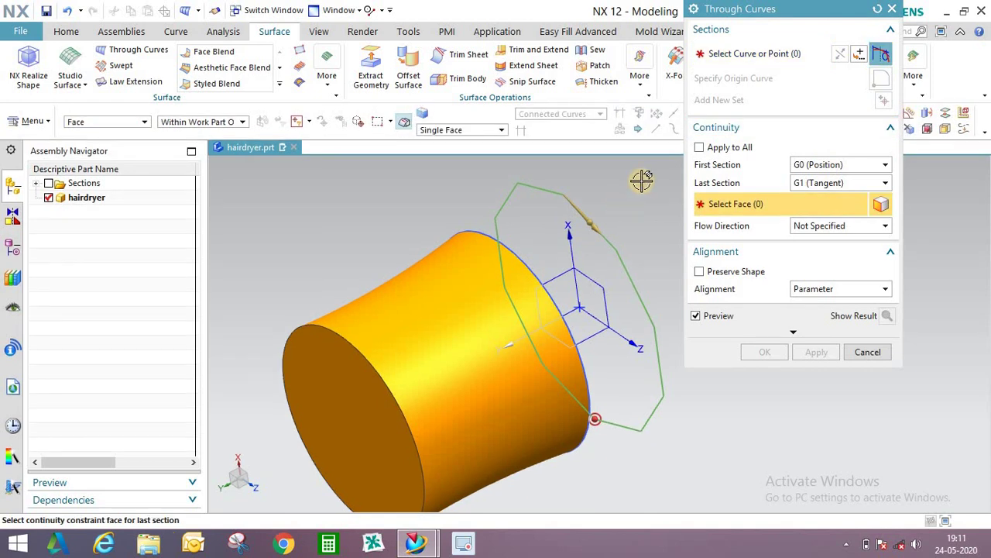
{"action": "left_click", "coordinate": [516, 247]}
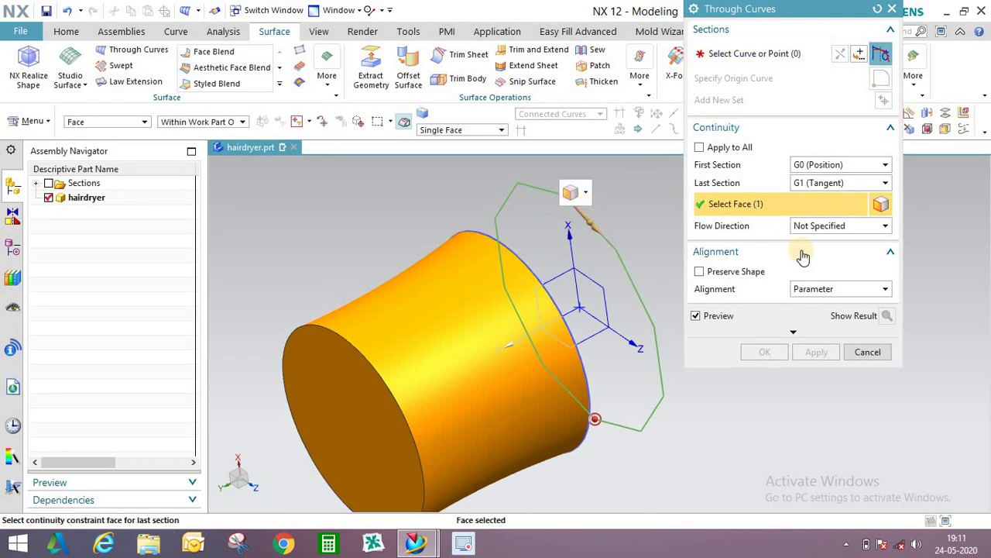
{"action": "left_click", "coordinate": [867, 351]}
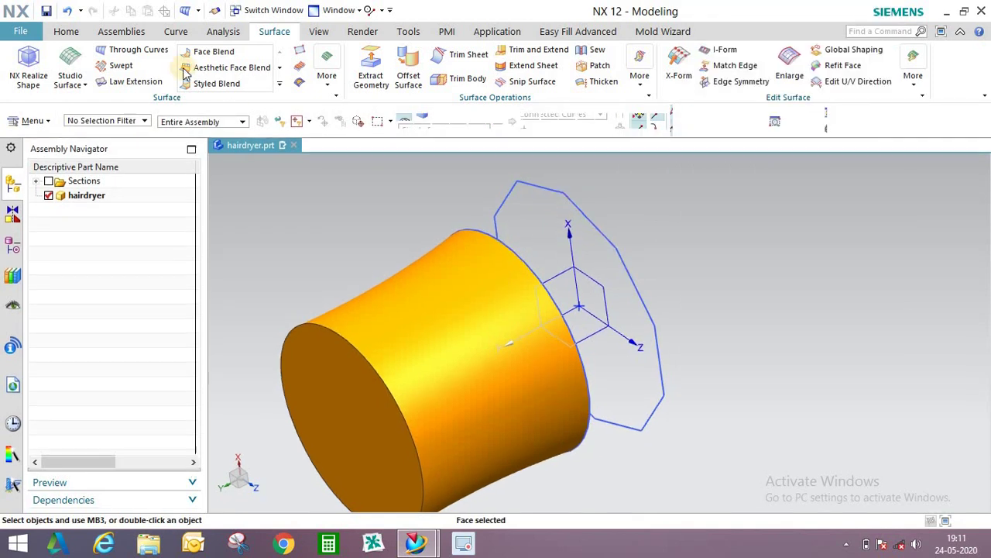
Start a Through Curves loft with the connected ten-sided polygon as the first section and last-section continuity set to G0 (Position).
{"action": "left_click", "coordinate": [132, 49]}
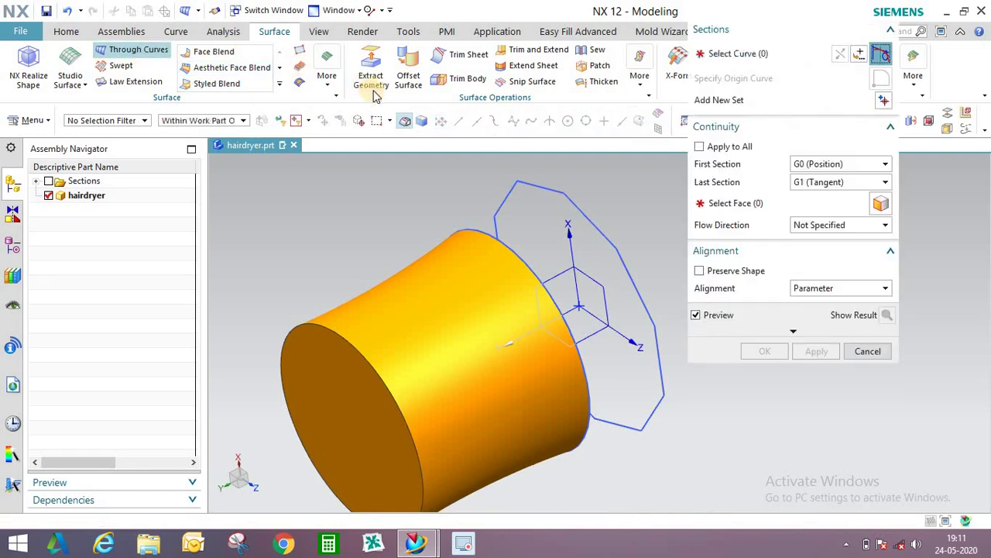
{"action": "left_click", "coordinate": [580, 203]}
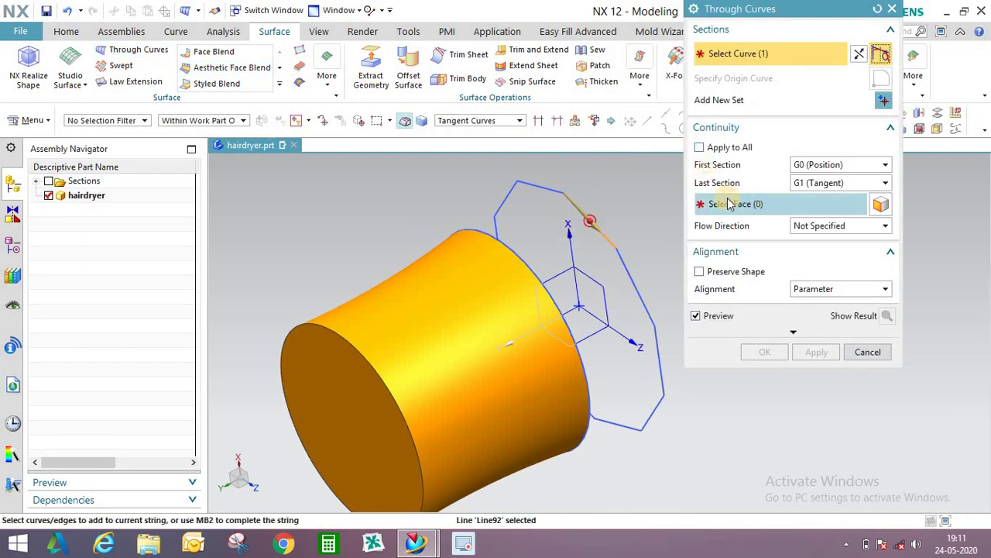
{"action": "scroll", "coordinate": [563, 203], "scroll_direction": "down", "scroll_amount": 2}
{"action": "middle_click", "coordinate": [568, 183]}
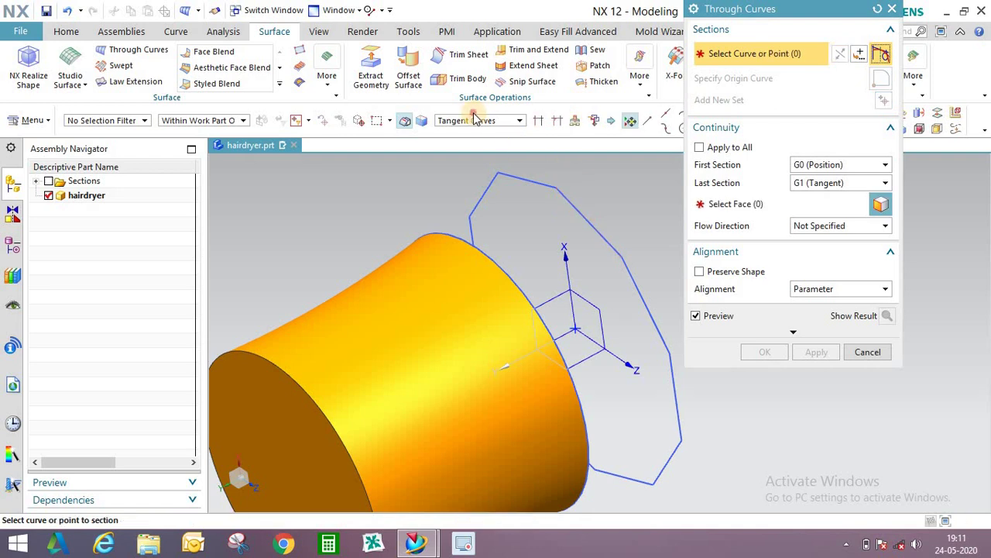
{"action": "left_click", "coordinate": [474, 122]}
{"action": "left_click", "coordinate": [475, 206]}
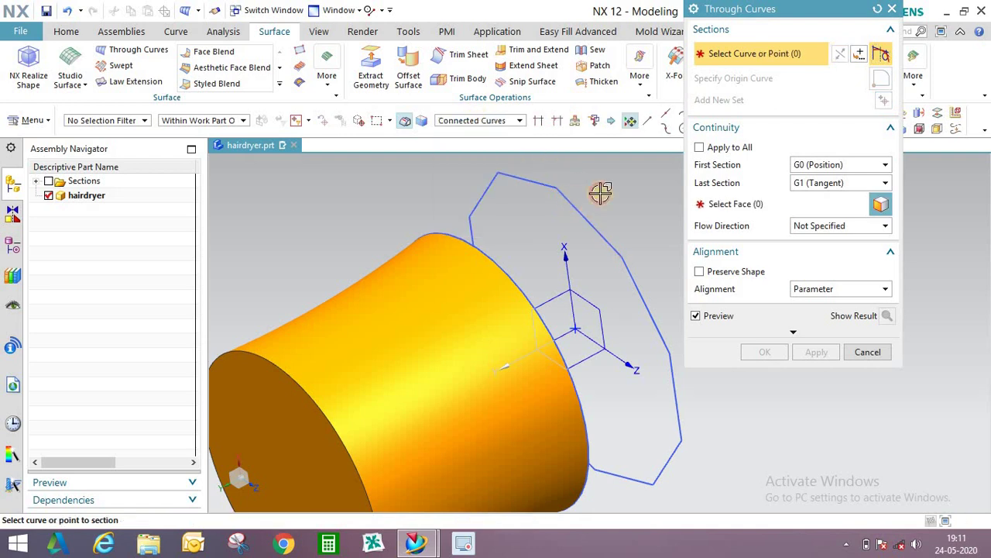
{"action": "left_click", "coordinate": [601, 192]}
{"action": "left_click", "coordinate": [828, 188]}
{"action": "left_click", "coordinate": [817, 197]}
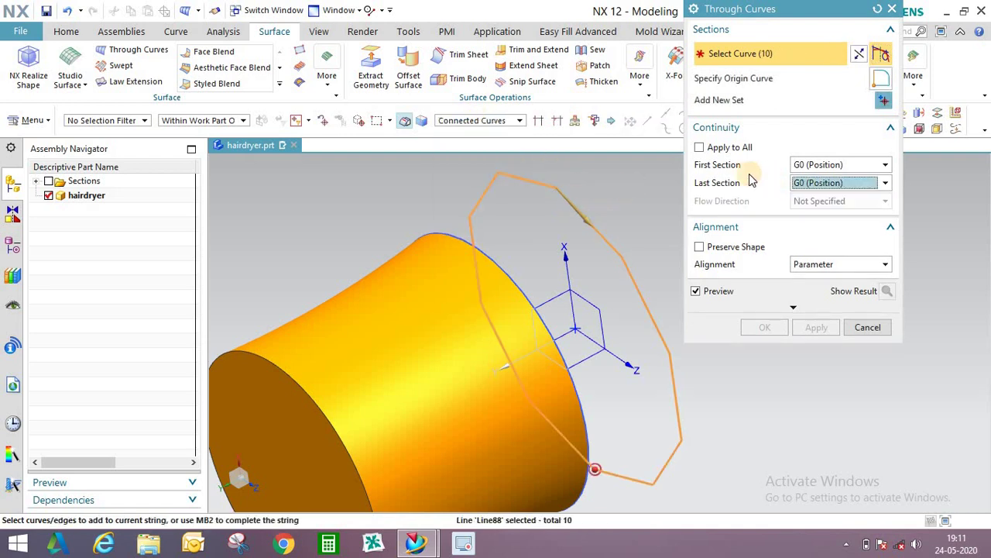
Add the barrel's adjacent circular end curve as the second section and create the Through Curves body.
{"action": "left_click", "coordinate": [882, 98]}
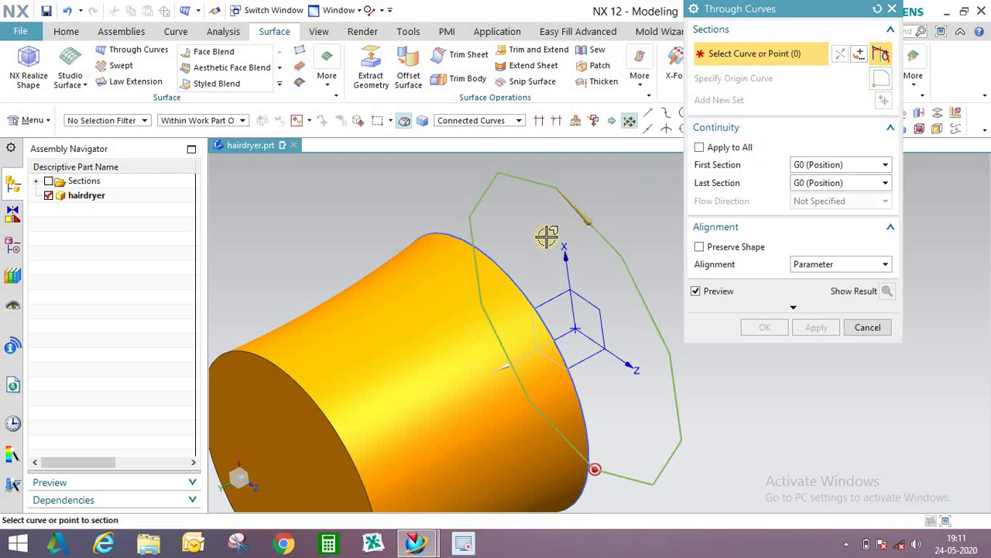
{"action": "left_click", "coordinate": [523, 242]}
{"action": "middle_click_drag", "start_coordinate": [586, 214], "coordinate": [617, 215]}
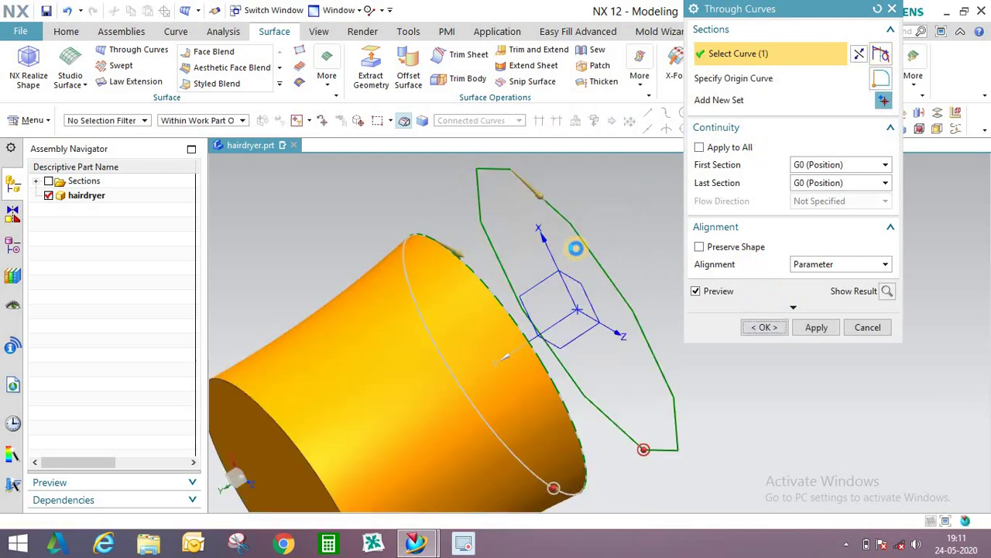
{"action": "left_click", "coordinate": [764, 327]}
{"action": "middle_click_drag", "start_coordinate": [567, 243], "coordinate": [513, 220]}
{"action": "double_click", "coordinate": [560, 201]}
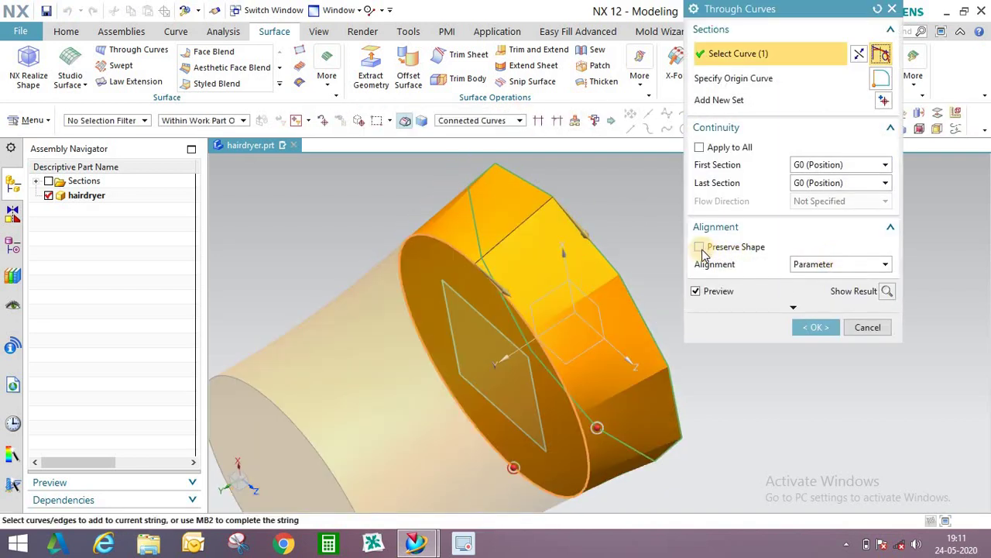
{"action": "middle_click_drag", "start_coordinate": [626, 277], "coordinate": [601, 247]}
Set up an extrusion of the ten-sided polygon 10 mm outward from the lofted body, with Boolean set to None.
{"action": "left_click", "coordinate": [68, 31]}
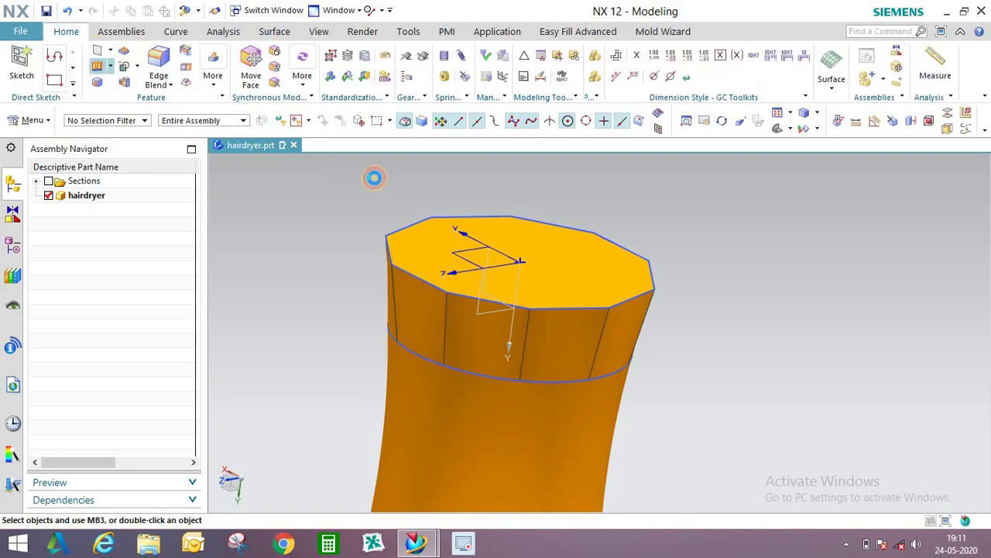
{"action": "left_click", "coordinate": [443, 209]}
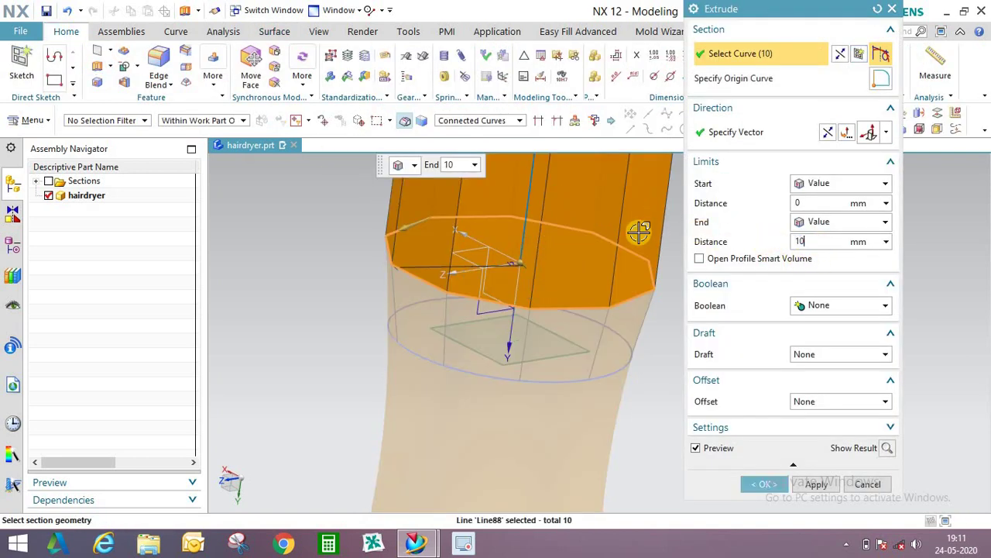
{"action": "middle_click_drag", "start_coordinate": [639, 231], "coordinate": [541, 386]}
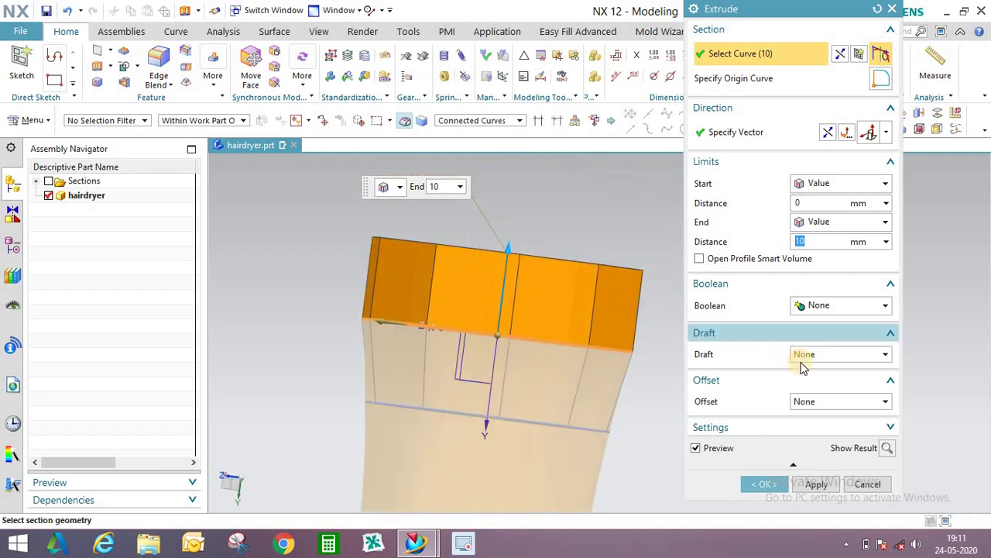
Give the polygon extrusion a draft From Start Limit with an angle of -10° and create it.
{"action": "left_click", "coordinate": [814, 354]}
{"action": "left_click", "coordinate": [821, 381]}
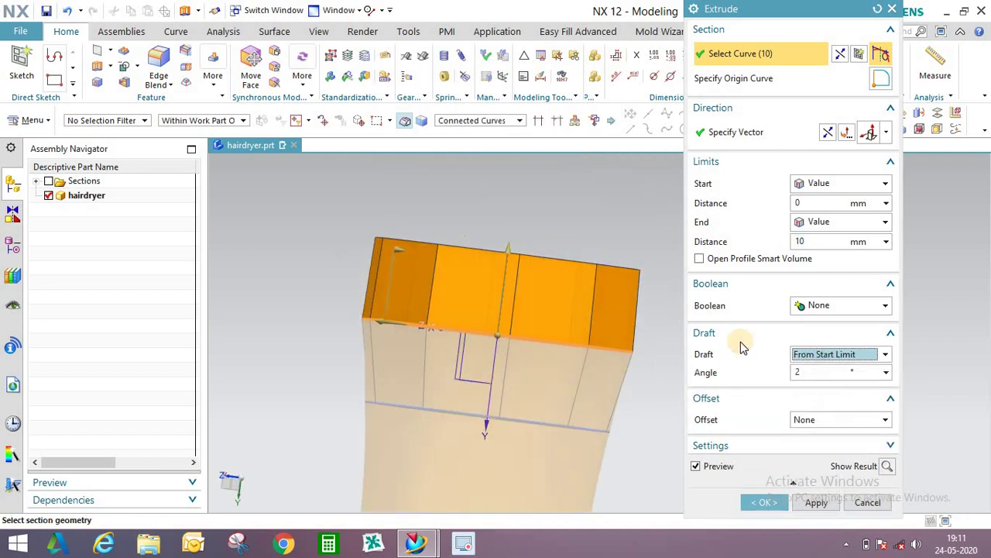
{"action": "left_click", "coordinate": [815, 371]}
{"action": "type", "text": "-10"}
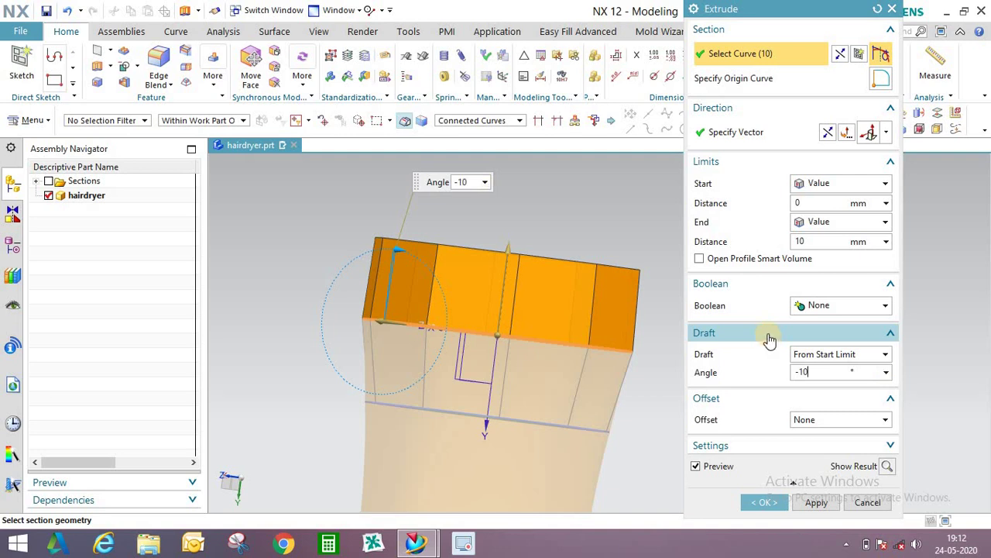
{"action": "left_click", "coordinate": [764, 502]}
{"action": "middle_click_drag", "start_coordinate": [560, 310], "coordinate": [438, 210]}
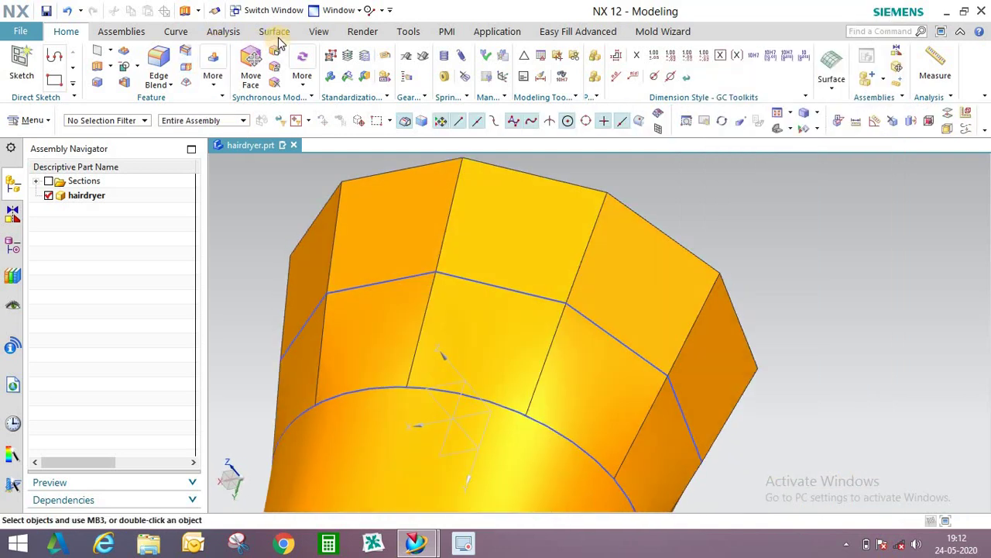
Draw a line from the midpoint of a flared facet's outer edge to that facet's corner on the polygon below.
{"action": "left_click", "coordinate": [178, 32]}
{"action": "left_click", "coordinate": [180, 70]}
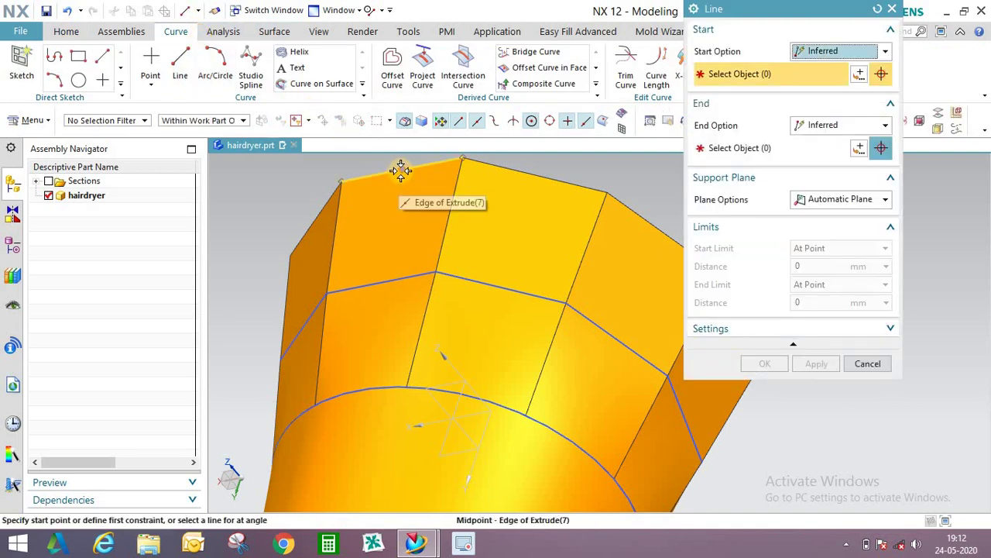
{"action": "left_click", "coordinate": [400, 170]}
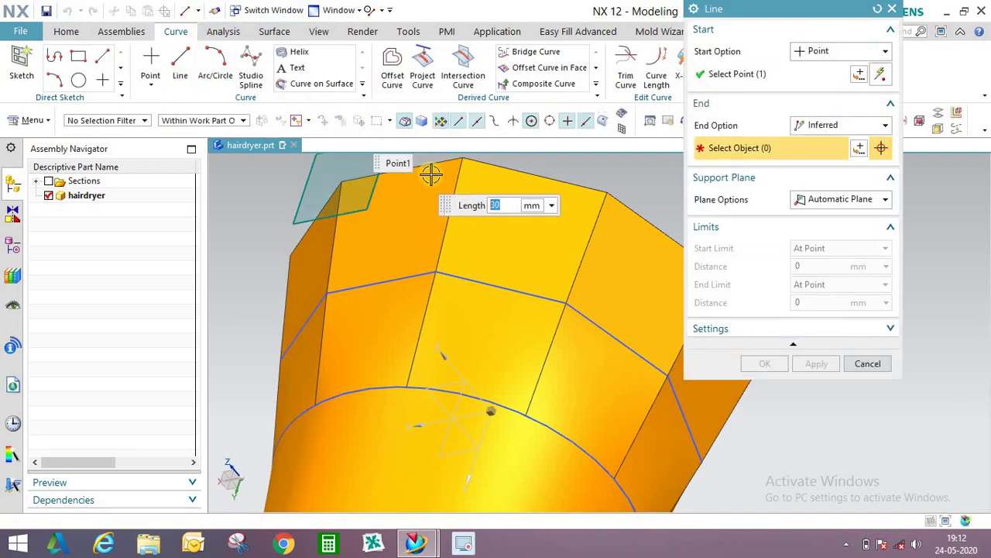
{"action": "left_click", "coordinate": [437, 272]}
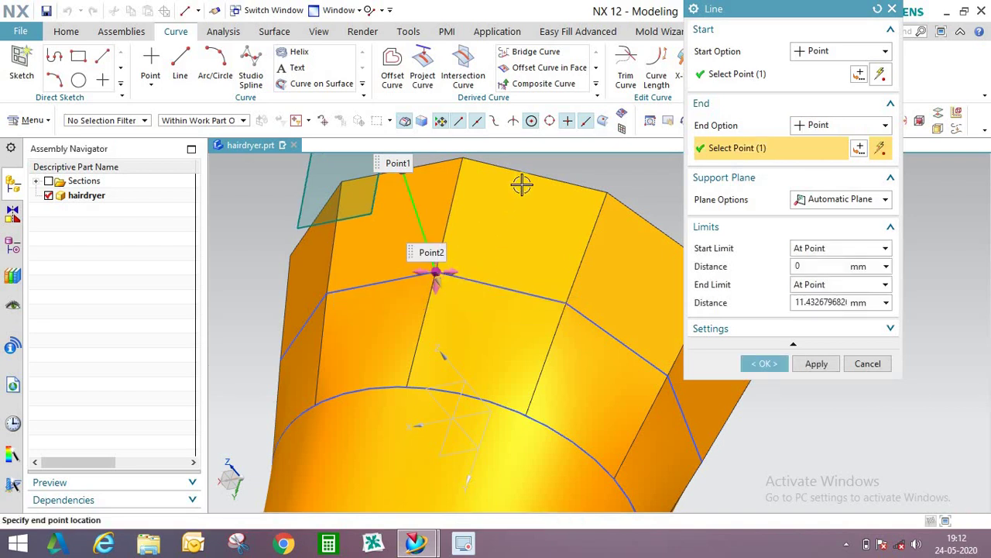
{"action": "left_click", "coordinate": [813, 364]}
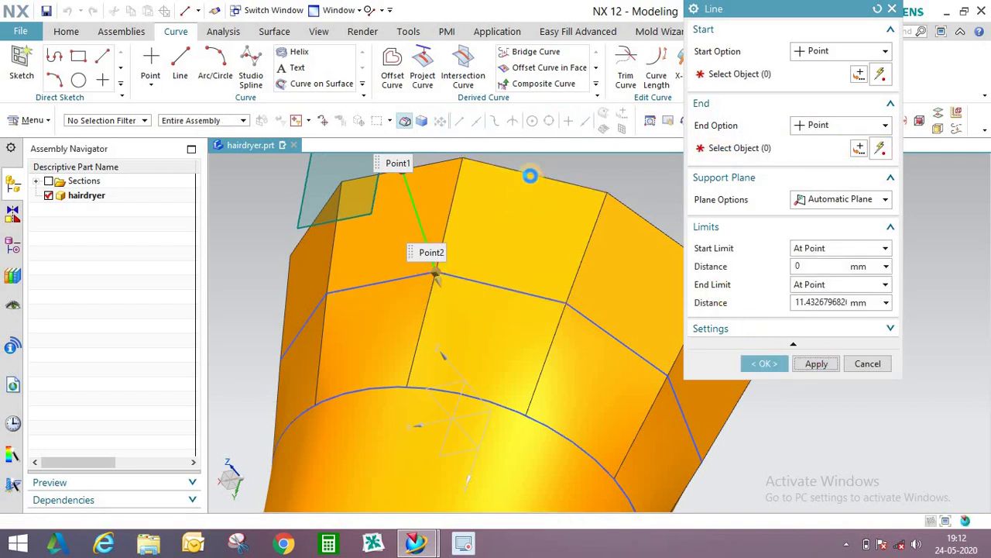
Draw a line from the adjacent facet's outer-edge midpoint to the same corner, and close the triangle with a line between both midpoints.
{"action": "left_click", "coordinate": [538, 177]}
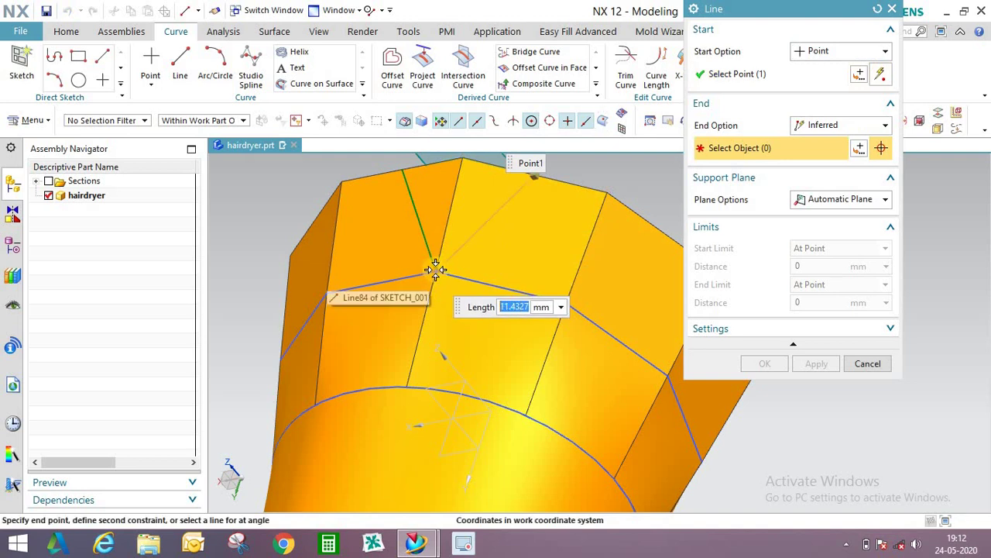
{"action": "left_click", "coordinate": [436, 271]}
{"action": "left_click", "coordinate": [832, 358]}
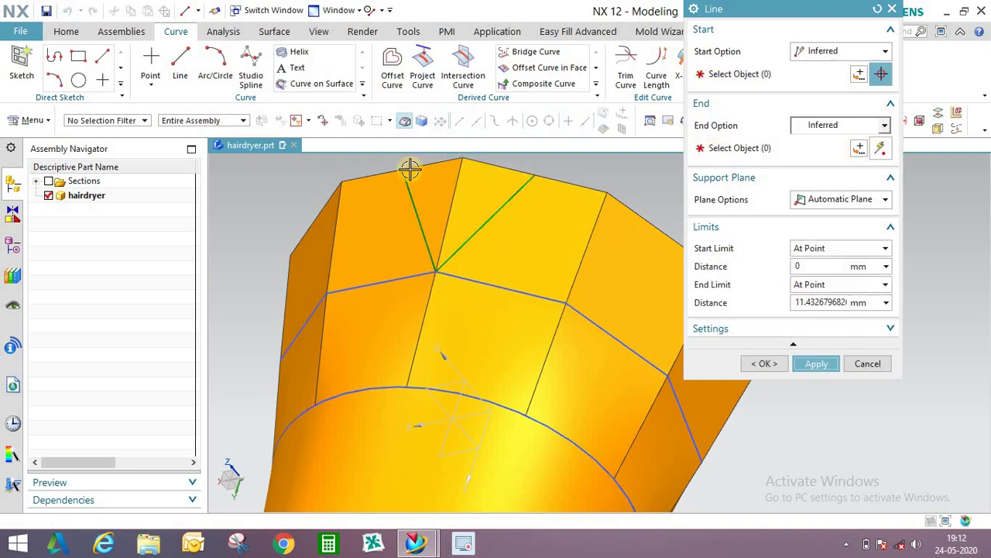
{"action": "left_click", "coordinate": [523, 176]}
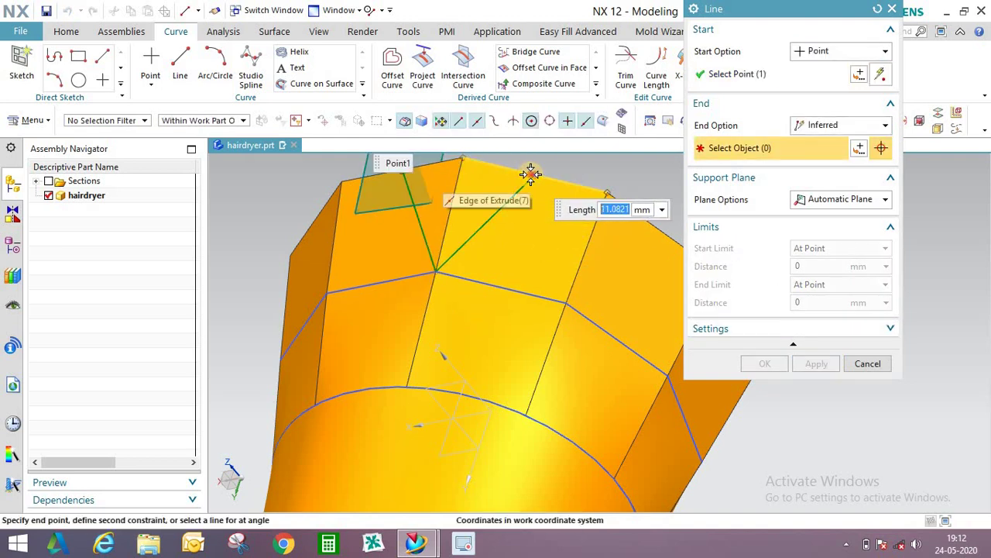
{"action": "left_click", "coordinate": [532, 177]}
{"action": "middle_click", "coordinate": [757, 340]}
Extrude the line triangle 10 mm with Boolean set to None and offset the resulting wedge's end-side face by 1 mm.
{"action": "middle_click_drag", "start_coordinate": [551, 310], "coordinate": [480, 233]}
{"action": "left_click", "coordinate": [67, 33]}
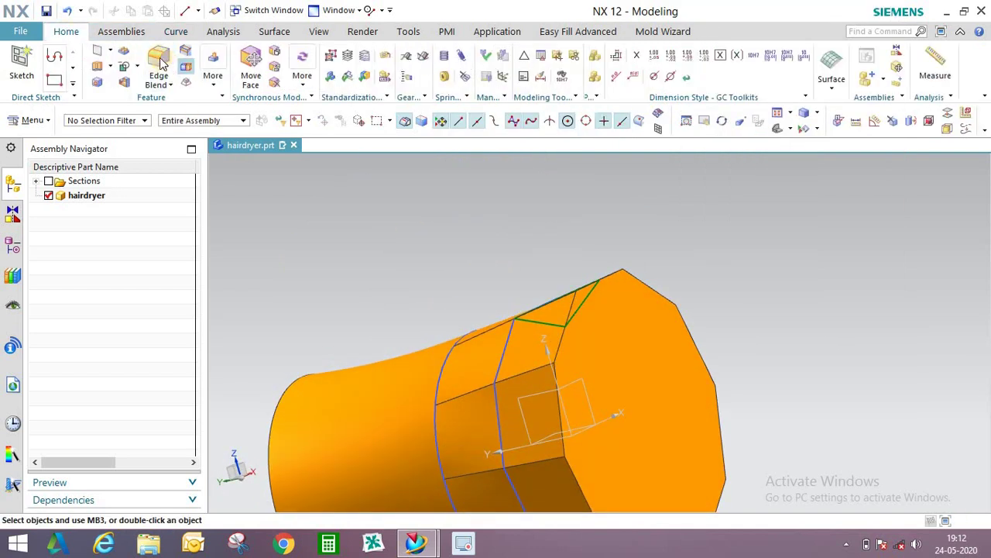
{"action": "scroll", "coordinate": [588, 286], "scroll_direction": "up", "scroll_amount": 3}
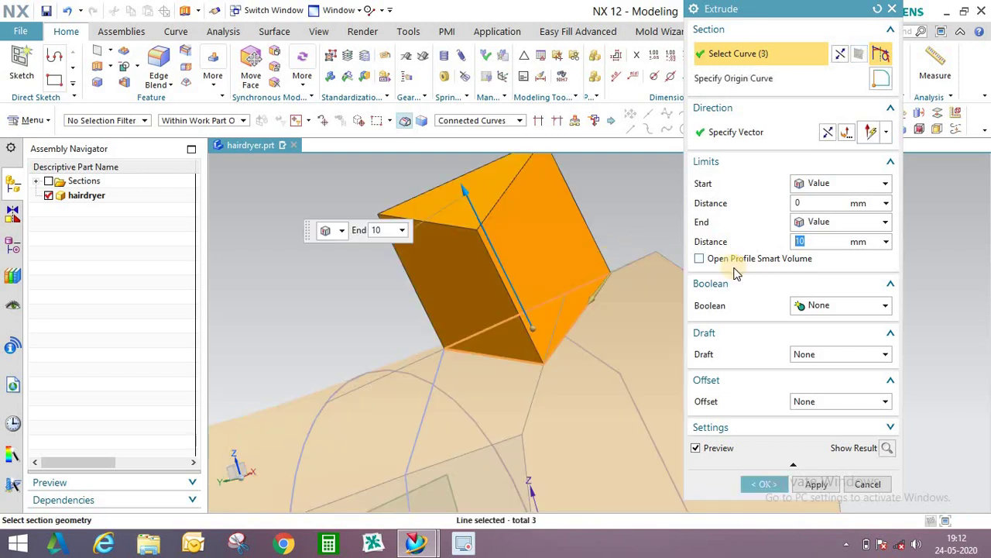
{"action": "left_click", "coordinate": [769, 484]}
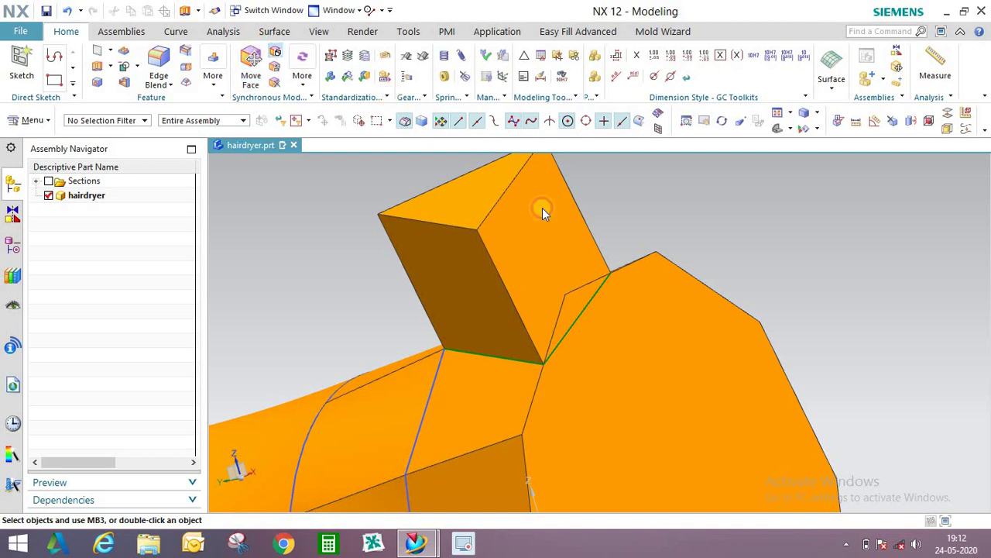
{"action": "right_click_drag", "start_coordinate": [542, 213], "coordinate": [604, 228]}
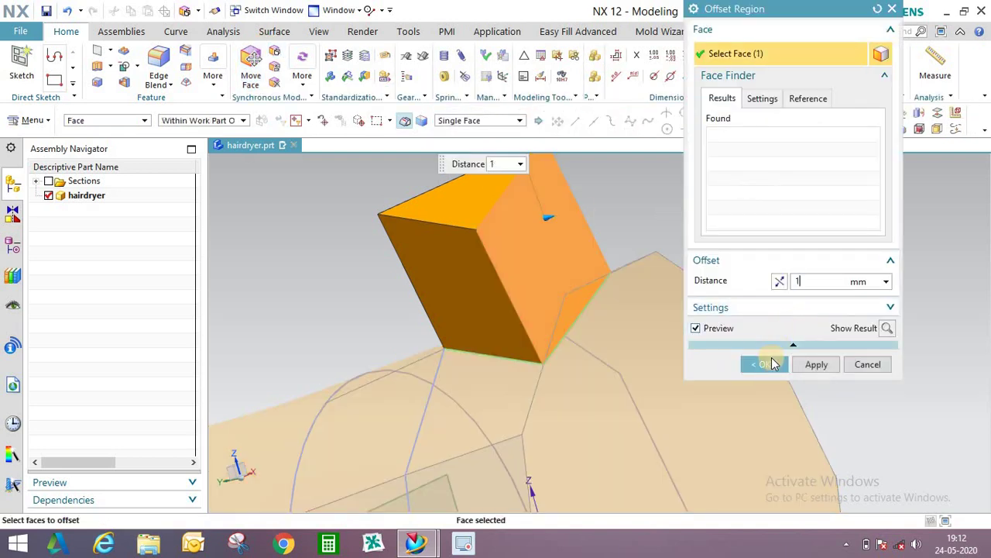
{"action": "left_click", "coordinate": [772, 364]}
Pattern the wedge body circularly with Pattern Geometry, count 10 and pitch angle 36°, about the barrel's lengthwise axis through the circular curve's arc center.
{"action": "middle_click_drag", "start_coordinate": [563, 260], "coordinate": [596, 240]}
{"action": "scroll", "coordinate": [551, 230], "scroll_direction": "down", "scroll_amount": 1}
{"action": "left_click", "coordinate": [31, 120]}
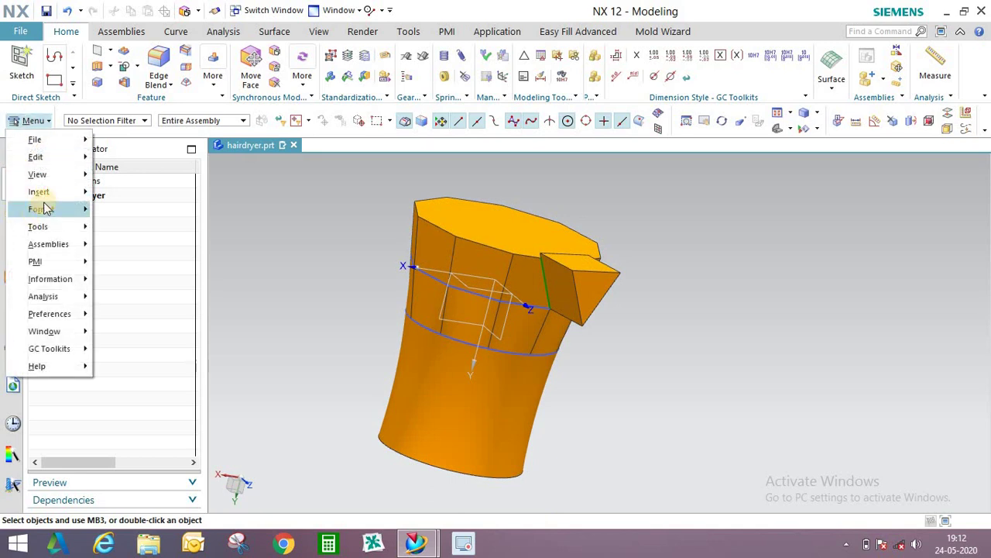
{"action": "mouse_move", "coordinate": [144, 163]}
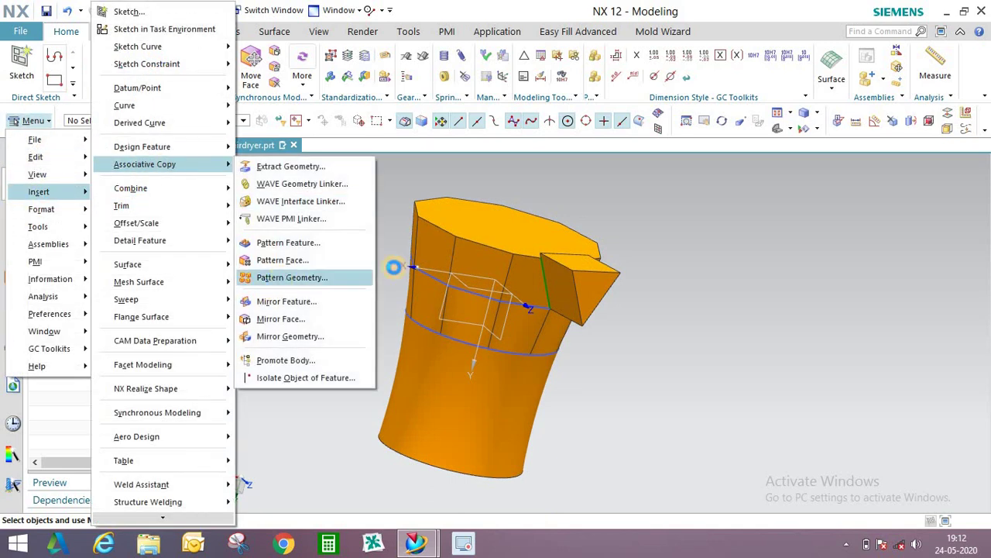
{"action": "left_click", "coordinate": [326, 277]}
{"action": "left_click", "coordinate": [593, 283]}
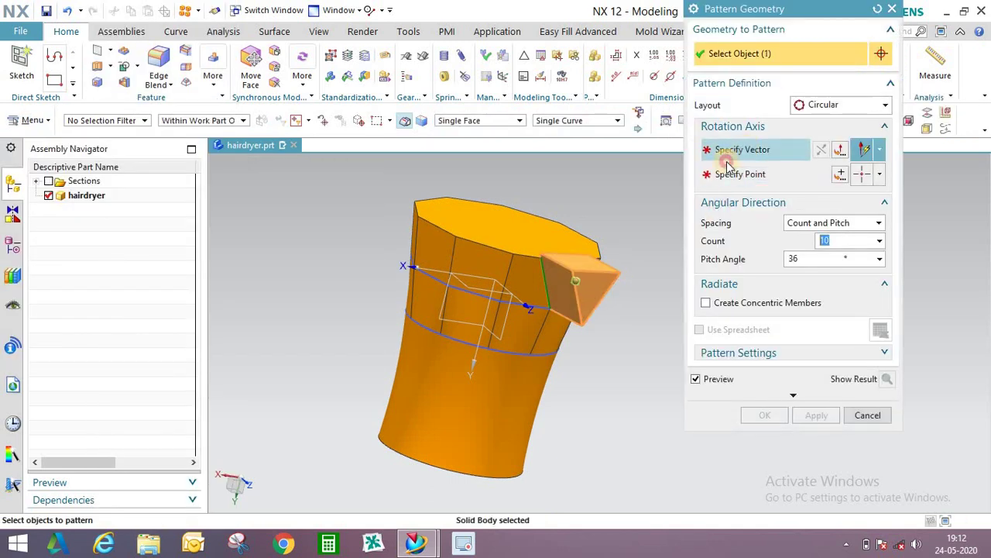
{"action": "left_click", "coordinate": [728, 165]}
{"action": "left_click", "coordinate": [840, 181]}
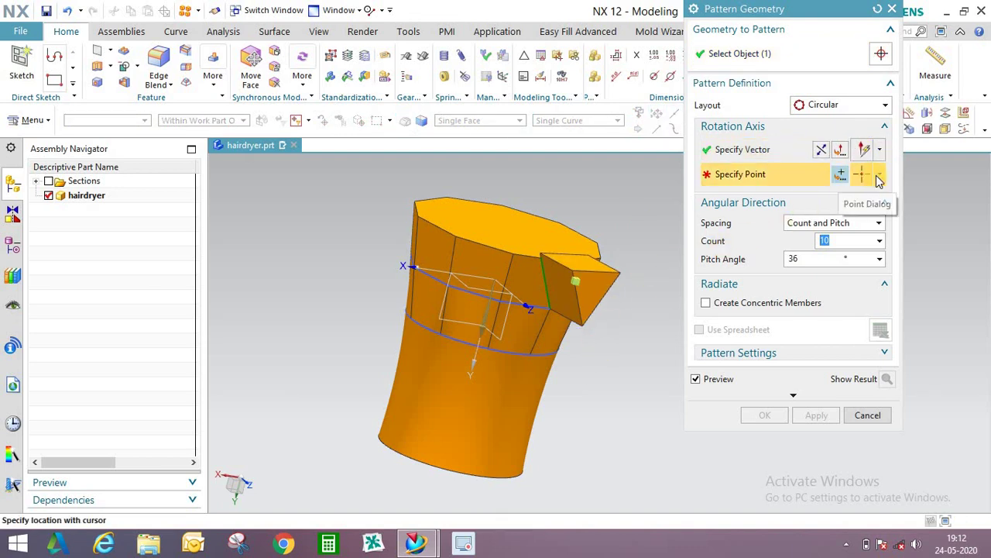
{"action": "left_click", "coordinate": [879, 176]}
{"action": "left_click", "coordinate": [863, 201]}
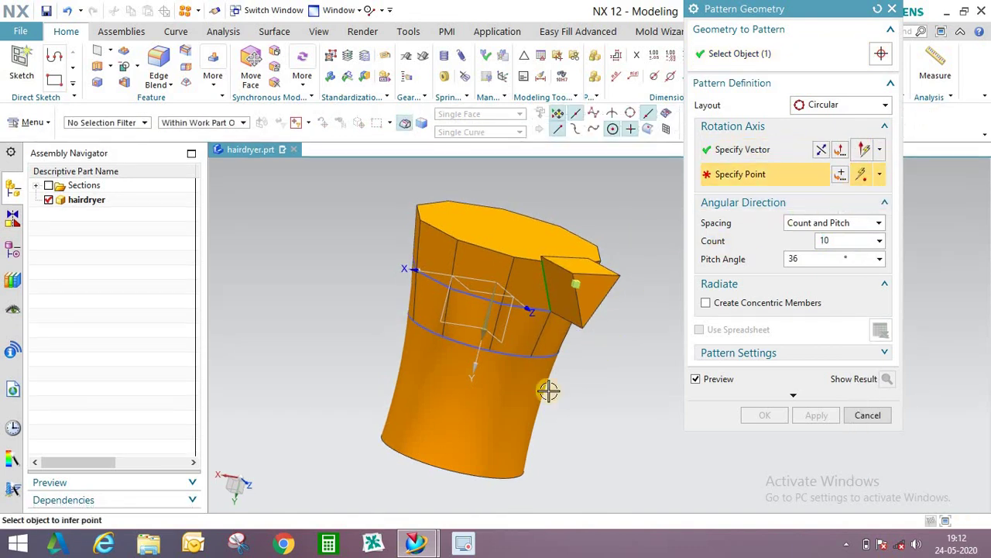
{"action": "left_click", "coordinate": [521, 356]}
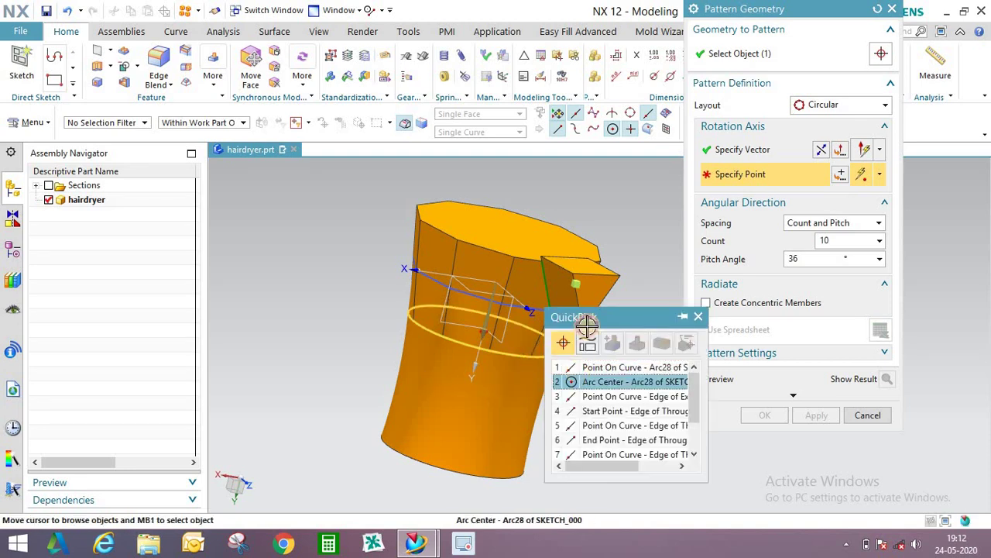
{"action": "left_click", "coordinate": [589, 379]}
{"action": "middle_click", "coordinate": [675, 252]}
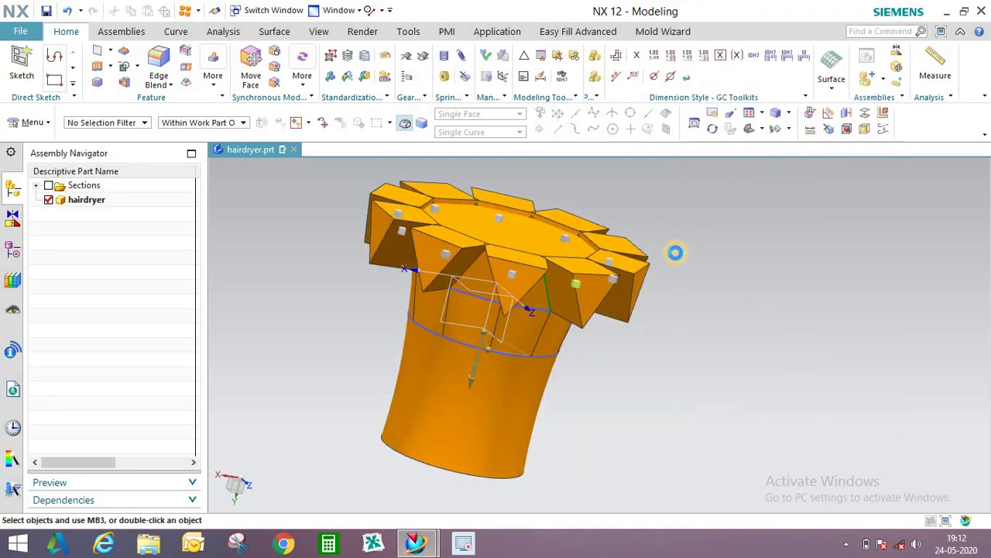
Examine the patterned wedges and how they meet the facets around the flared end.
{"action": "middle_click_drag", "start_coordinate": [581, 261], "coordinate": [538, 255]}
{"action": "middle_click_drag", "start_coordinate": [617, 295], "coordinate": [628, 259]}
{"action": "scroll", "coordinate": [605, 210], "scroll_direction": "up", "scroll_amount": 3}
{"action": "scroll", "coordinate": [610, 212], "scroll_direction": "down", "scroll_amount": 1}
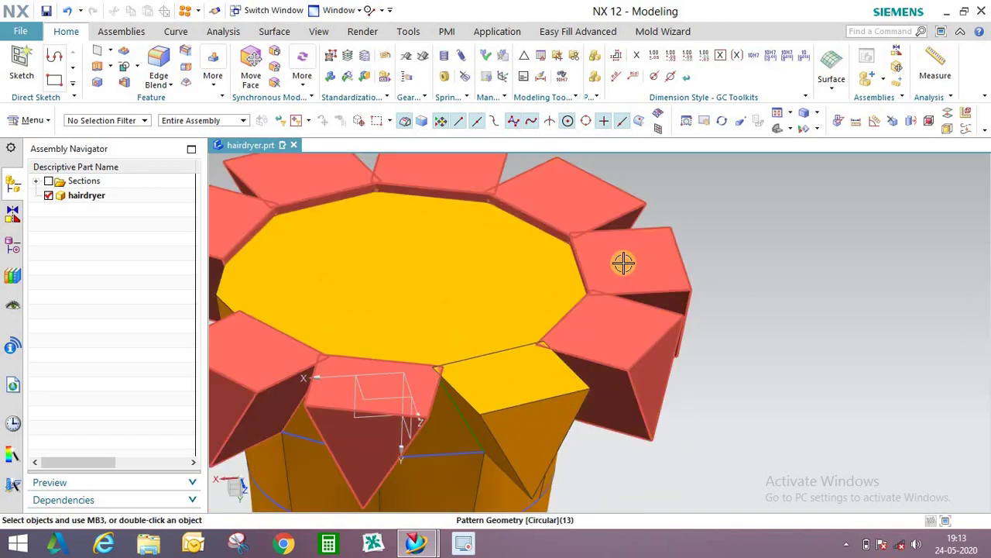
{"action": "scroll", "coordinate": [576, 317], "scroll_direction": "up", "scroll_amount": 3}
{"action": "middle_click_drag", "start_coordinate": [566, 308], "coordinate": [387, 212]}
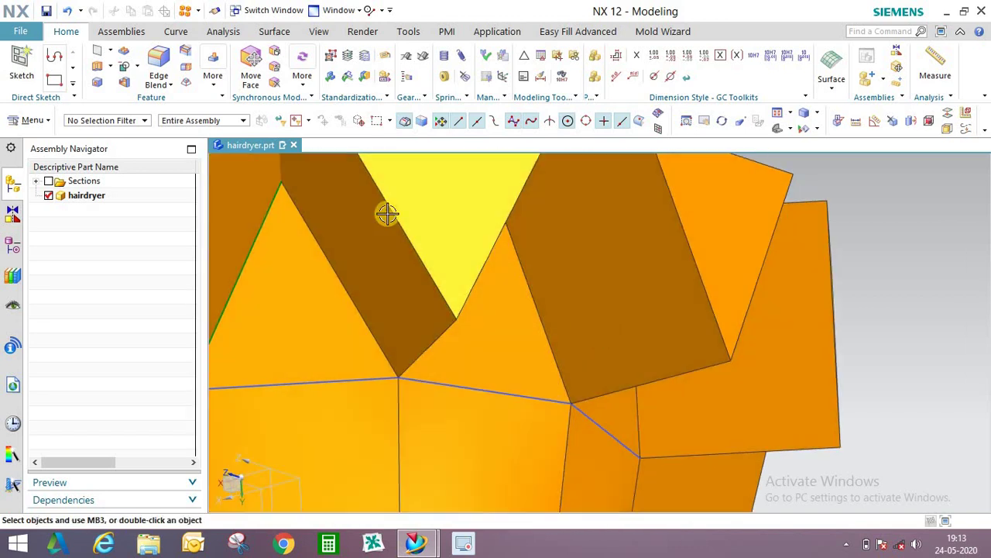
{"action": "scroll", "coordinate": [409, 254], "scroll_direction": "down", "scroll_amount": 4}
{"action": "scroll", "coordinate": [375, 252], "scroll_direction": "up", "scroll_amount": 7}
{"action": "scroll", "coordinate": [458, 241], "scroll_direction": "down", "scroll_amount": 2}
{"action": "scroll", "coordinate": [511, 223], "scroll_direction": "down", "scroll_amount": 4}
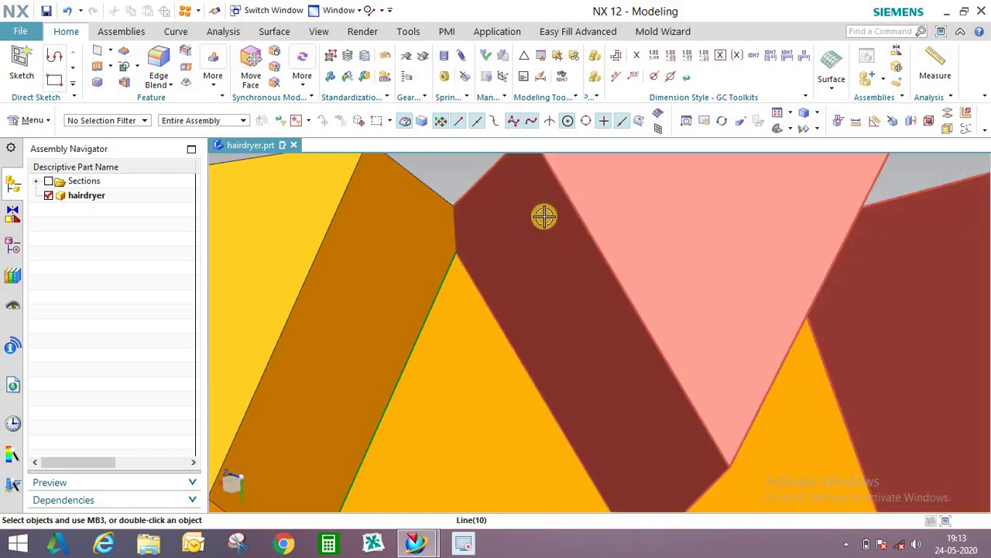
{"action": "middle_click_drag", "start_coordinate": [542, 214], "coordinate": [472, 274]}
{"action": "scroll", "coordinate": [472, 274], "scroll_direction": "down", "scroll_amount": 1}
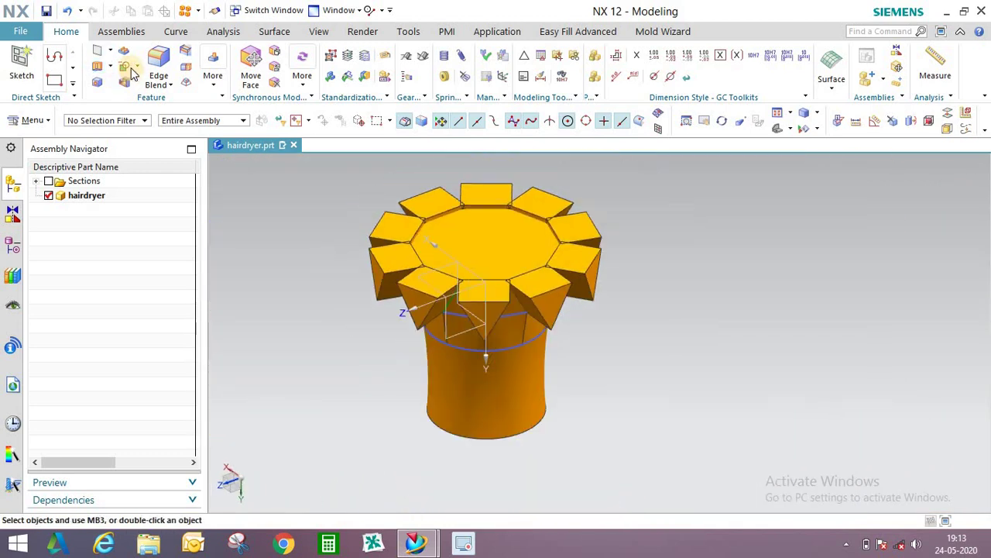
Subtract the original wedge and all its patterned copies from the flared polygon body.
{"action": "left_click", "coordinate": [126, 68]}
{"action": "left_click", "coordinate": [469, 239]}
{"action": "middle_click_drag", "start_coordinate": [458, 213], "coordinate": [360, 220]}
{"action": "left_click", "coordinate": [624, 284]}
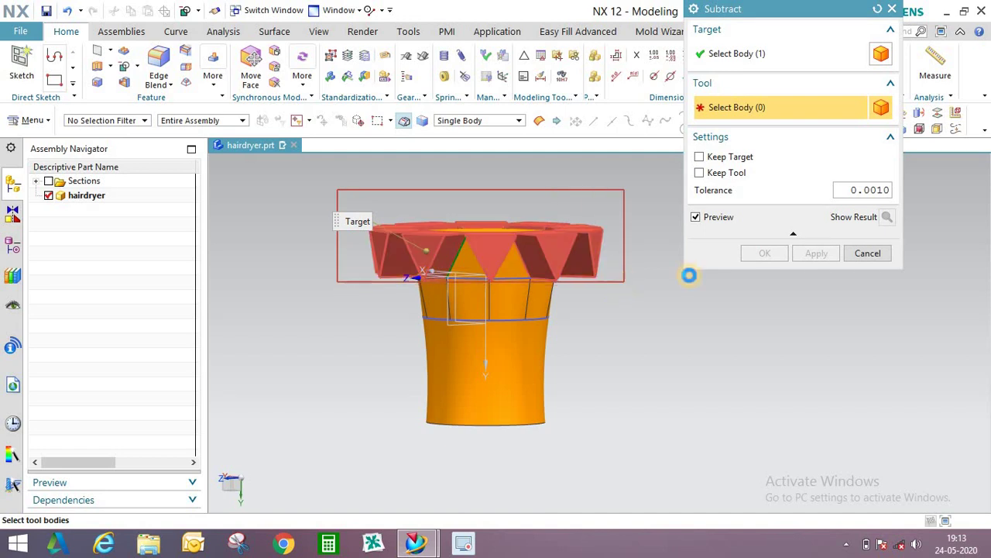
{"action": "left_click", "coordinate": [765, 253]}
Extrude the edges of the flared end face 10 mm outward with Boolean None and a draft From Start Limit.
{"action": "scroll", "coordinate": [517, 235], "scroll_direction": "up", "scroll_amount": 3}
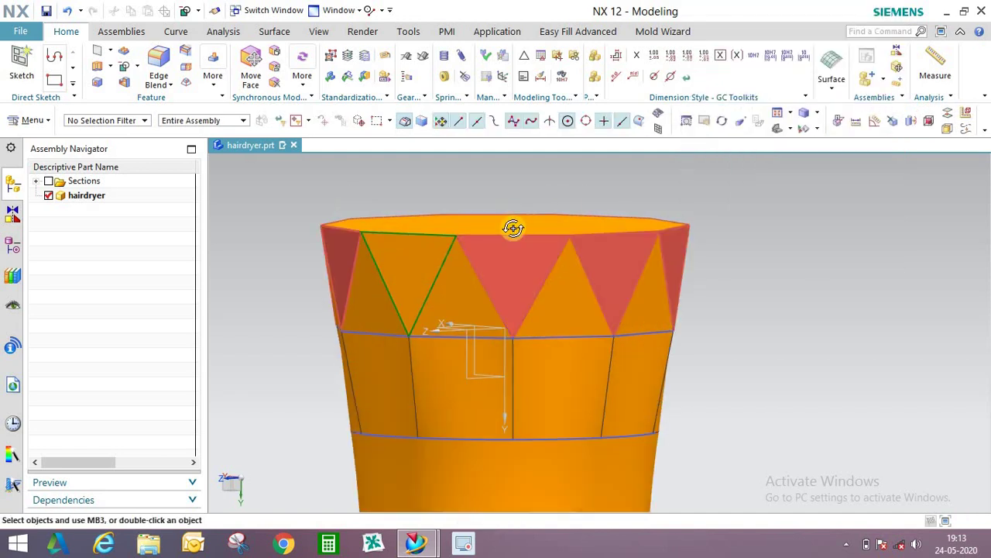
{"action": "middle_click_drag", "start_coordinate": [513, 228], "coordinate": [453, 229]}
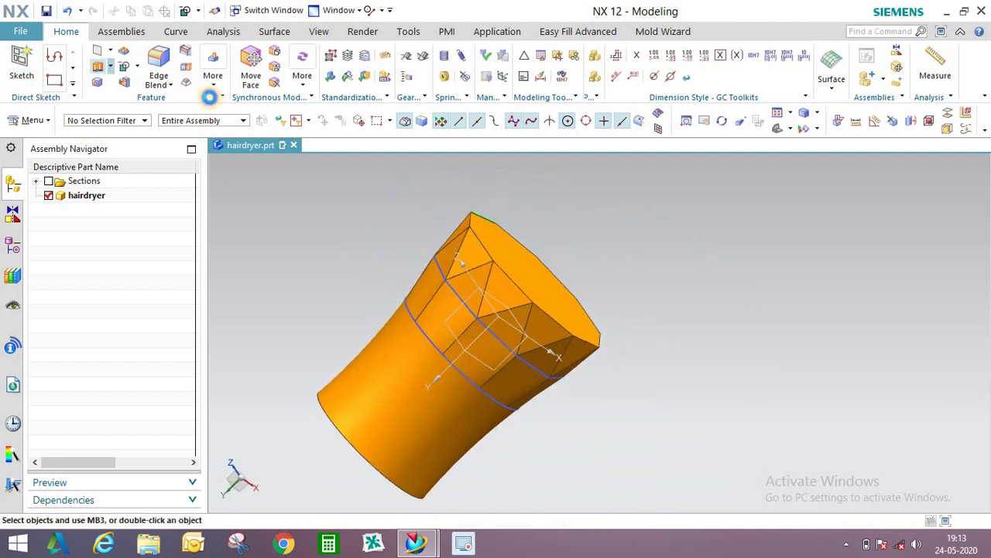
{"action": "left_click", "coordinate": [453, 121]}
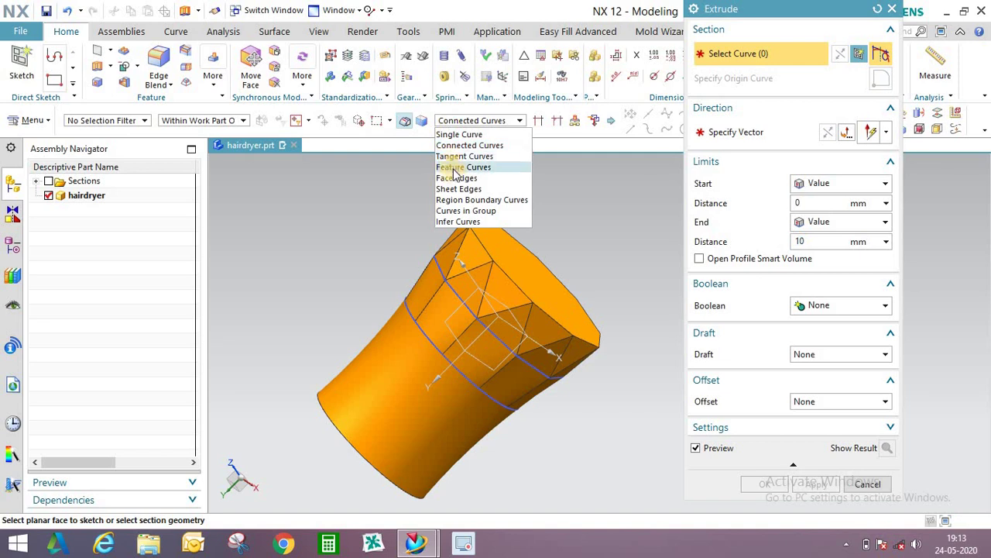
{"action": "left_click", "coordinate": [456, 178]}
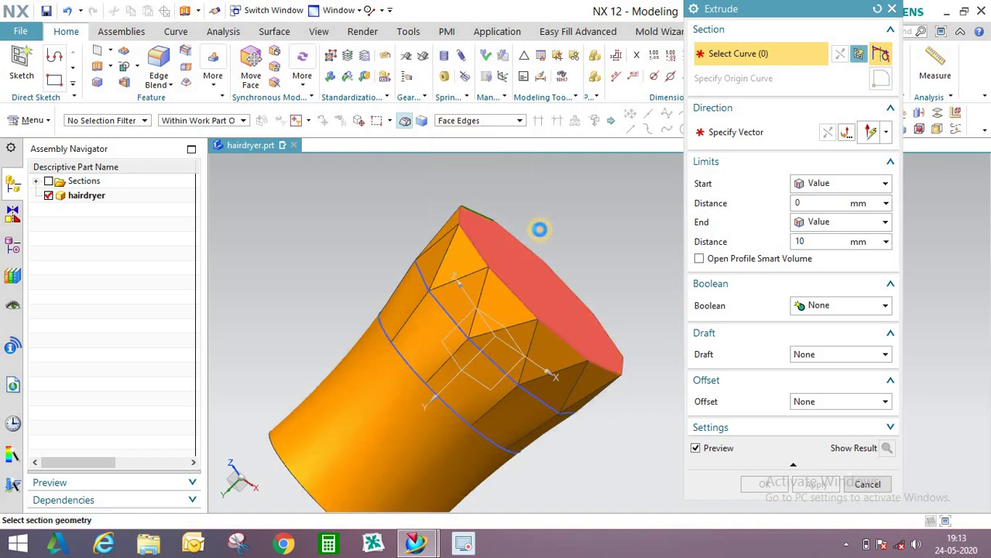
{"action": "left_click", "coordinate": [538, 225]}
{"action": "left_click", "coordinate": [825, 354]}
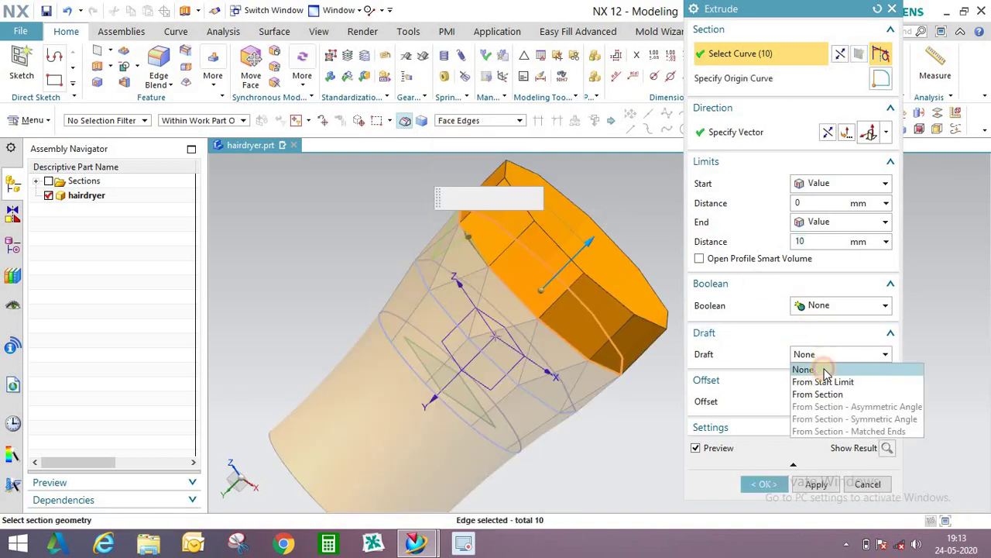
{"action": "left_click", "coordinate": [828, 380]}
{"action": "left_click", "coordinate": [763, 502]}
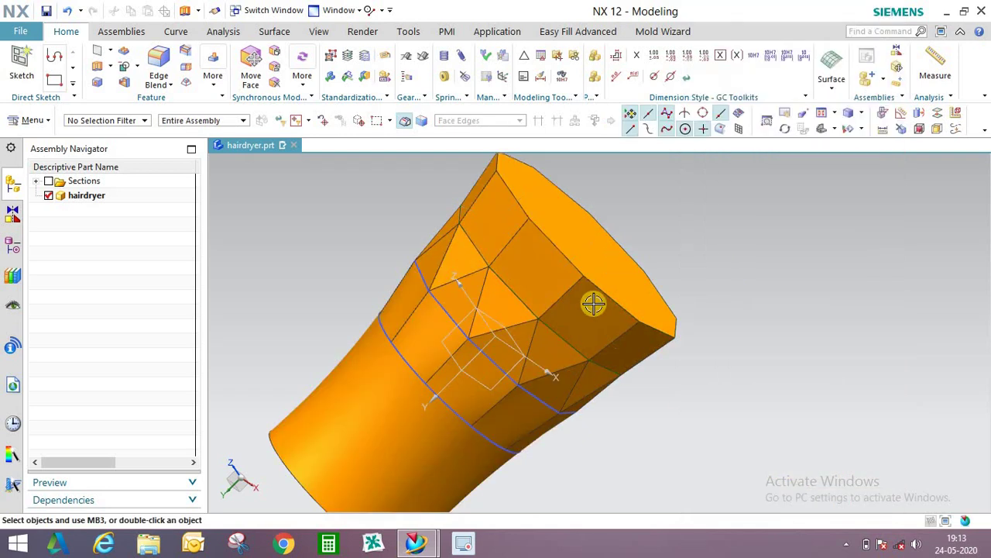
Draw a line from the midpoint of a new end facet's outer edge to its inner corner shared with the adjacent facet.
{"action": "middle_click_drag", "start_coordinate": [593, 303], "coordinate": [534, 356]}
{"action": "scroll", "coordinate": [559, 215], "scroll_direction": "up", "scroll_amount": 2}
{"action": "scroll", "coordinate": [533, 356], "scroll_direction": "down", "scroll_amount": 1}
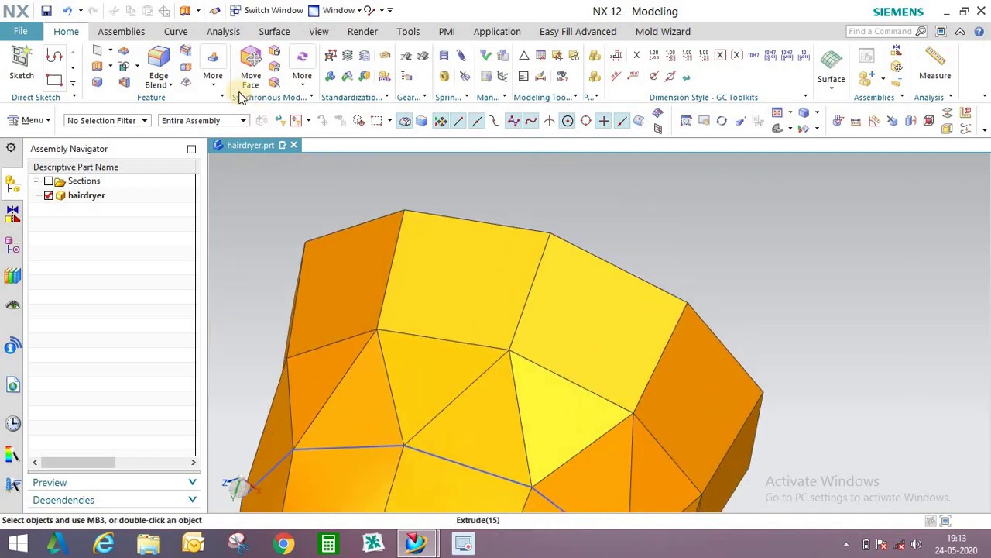
{"action": "left_click", "coordinate": [177, 32]}
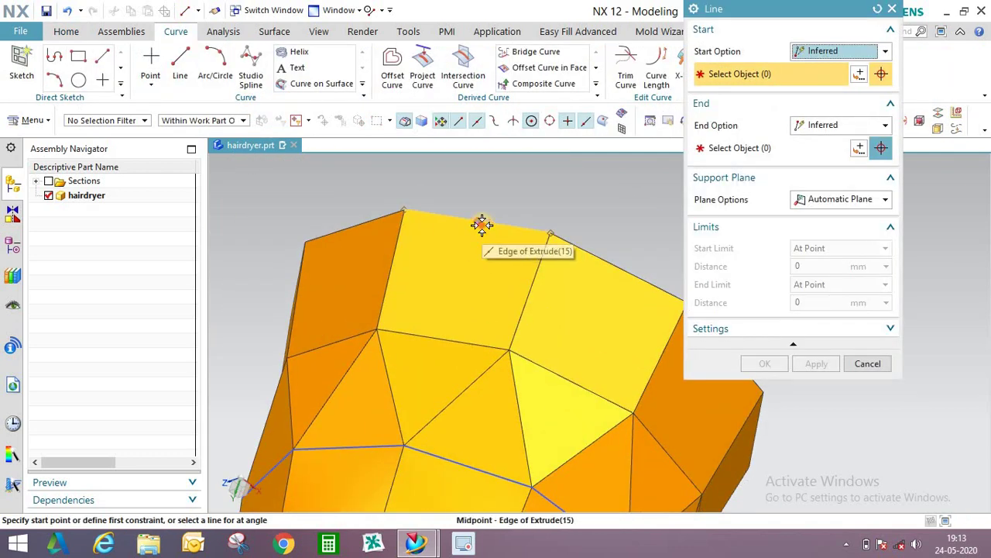
{"action": "left_click", "coordinate": [481, 224]}
{"action": "left_click", "coordinate": [513, 350]}
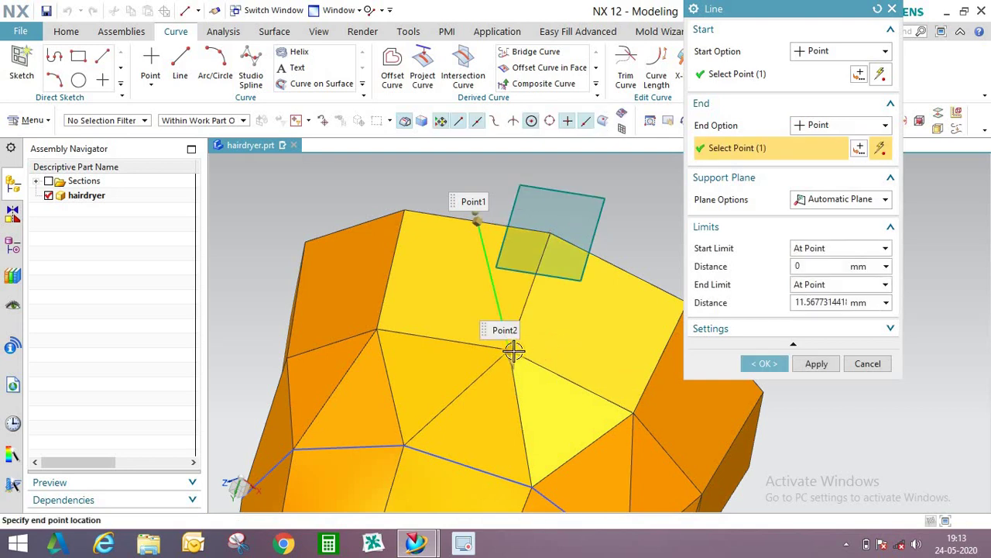
{"action": "left_click", "coordinate": [823, 363]}
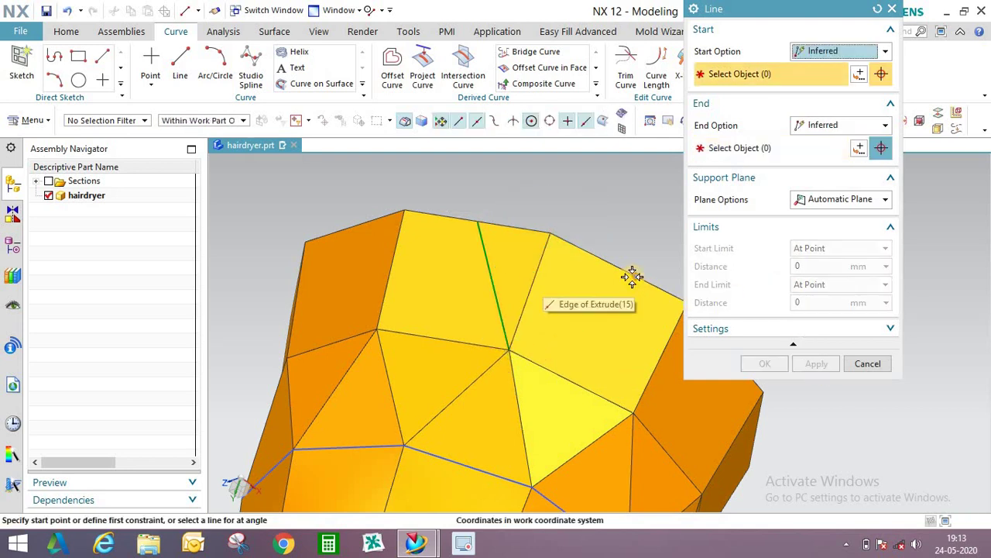
Draw a line from the neighbouring new facet's outer-edge midpoint to the shared corner, and another joining the two midpoints.
{"action": "left_click", "coordinate": [622, 269]}
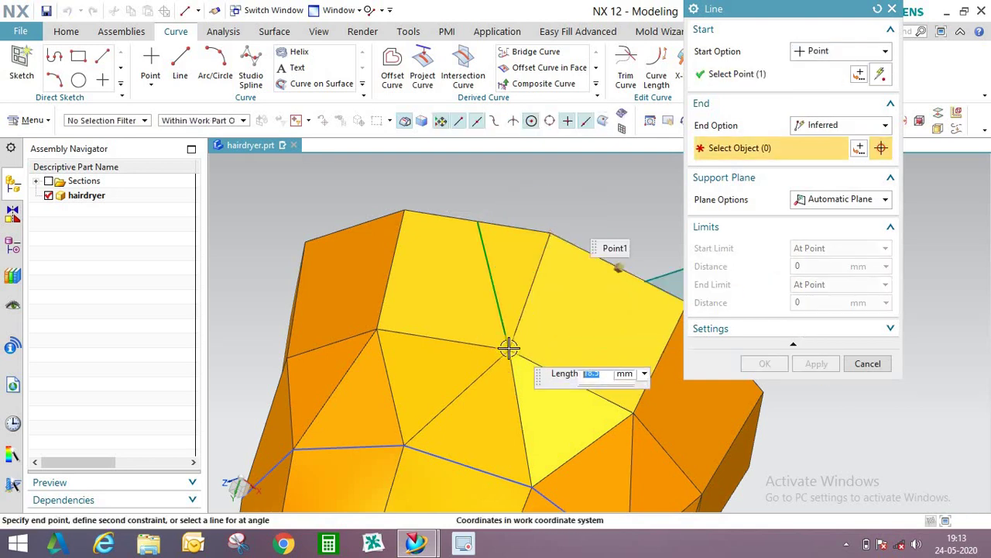
{"action": "left_click", "coordinate": [508, 347]}
{"action": "middle_click", "coordinate": [554, 248]}
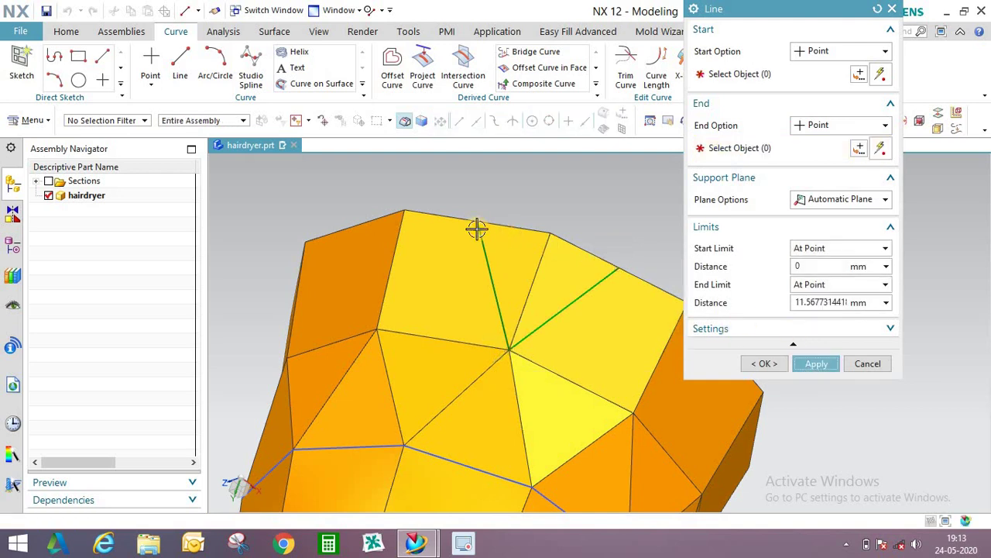
{"action": "left_click", "coordinate": [476, 224]}
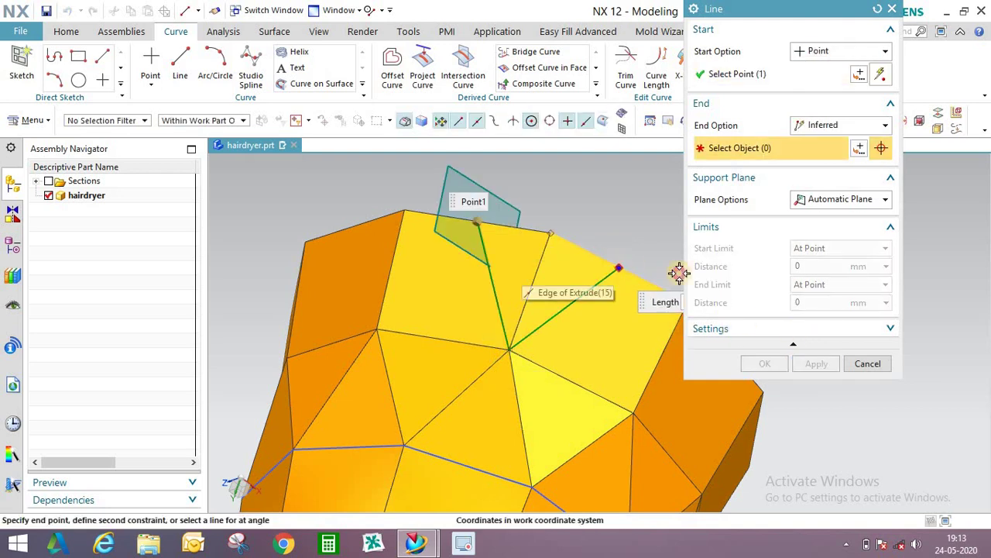
{"action": "left_click", "coordinate": [619, 268]}
{"action": "left_click", "coordinate": [764, 363]}
Extrude the closed triangle of three connected lines on the end facets 10 mm outward from the body with Boolean None.
{"action": "middle_click_drag", "start_coordinate": [637, 281], "coordinate": [465, 256]}
{"action": "left_click", "coordinate": [82, 34]}
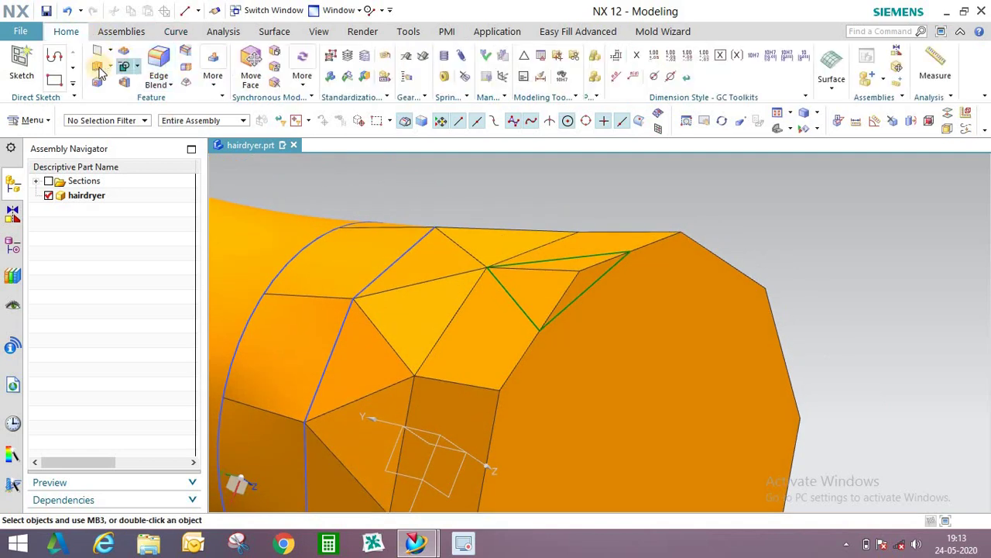
{"action": "key", "text": "x"}
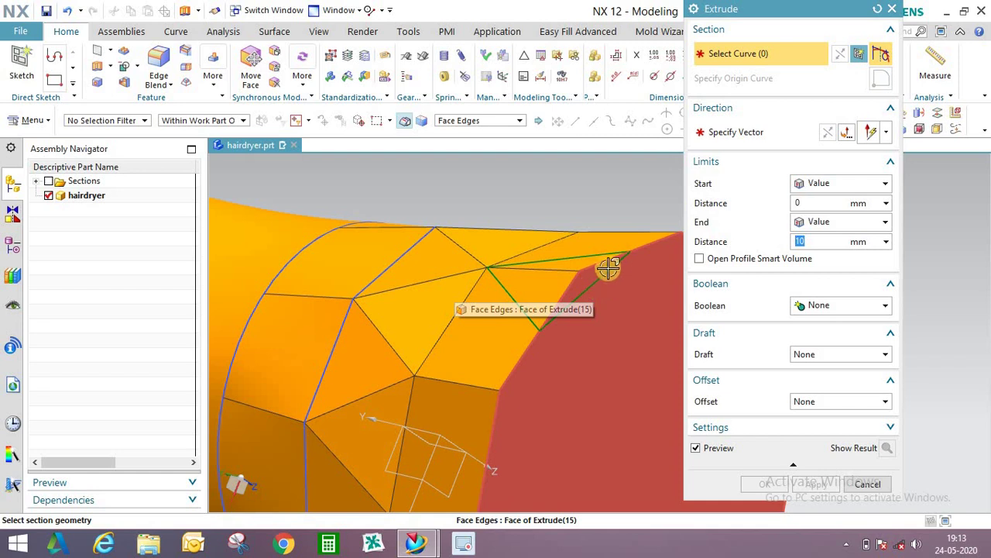
{"action": "middle_click_drag", "start_coordinate": [609, 267], "coordinate": [590, 287]}
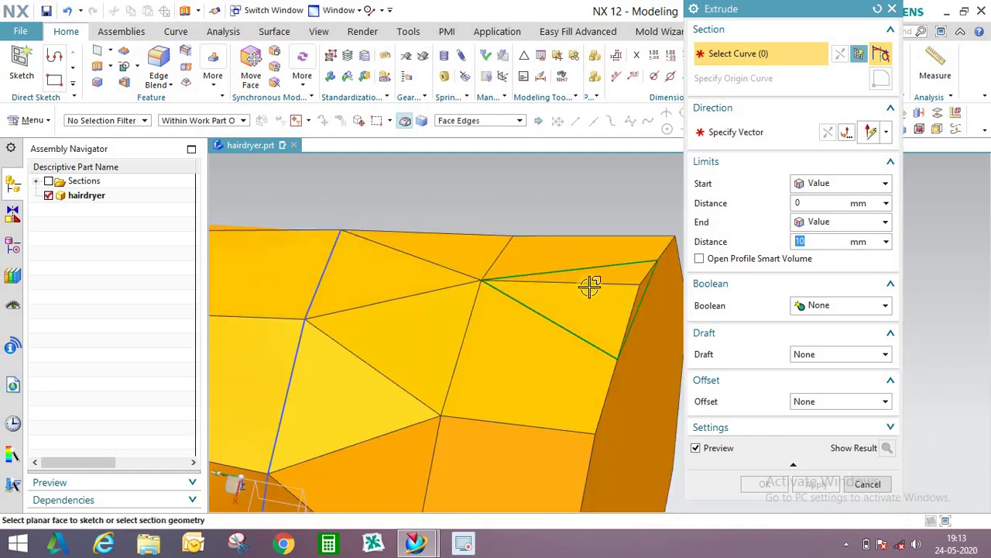
{"action": "scroll", "coordinate": [590, 286], "scroll_direction": "down", "scroll_amount": 2}
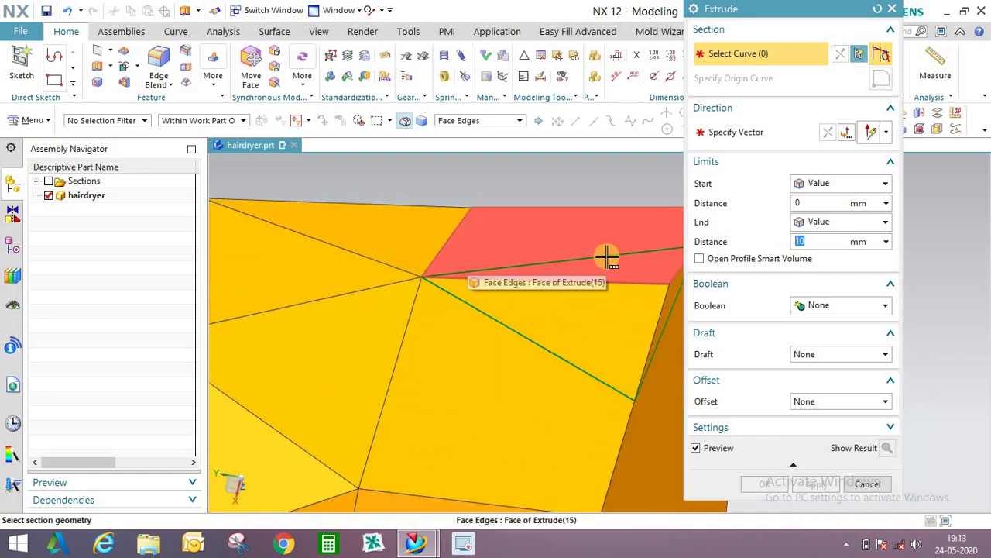
{"action": "left_click", "coordinate": [606, 259]}
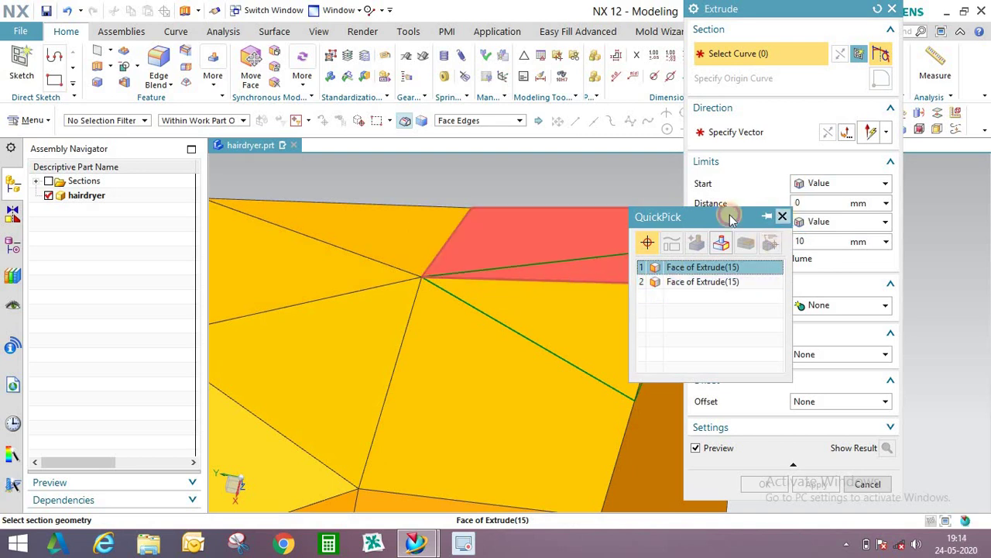
{"action": "middle_click_drag", "start_coordinate": [513, 239], "coordinate": [480, 170]}
{"action": "left_click", "coordinate": [465, 121]}
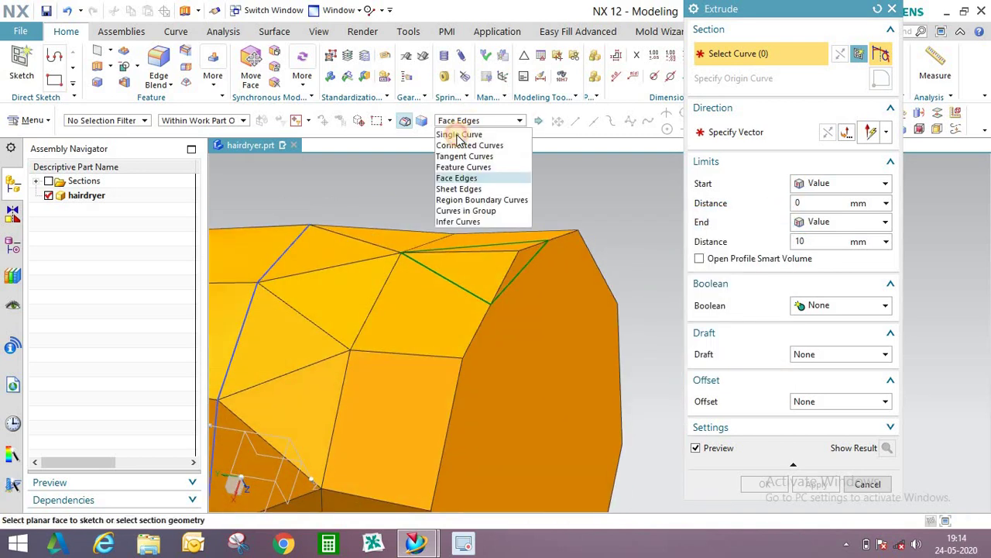
{"action": "left_click", "coordinate": [459, 135]}
{"action": "left_click", "coordinate": [471, 122]}
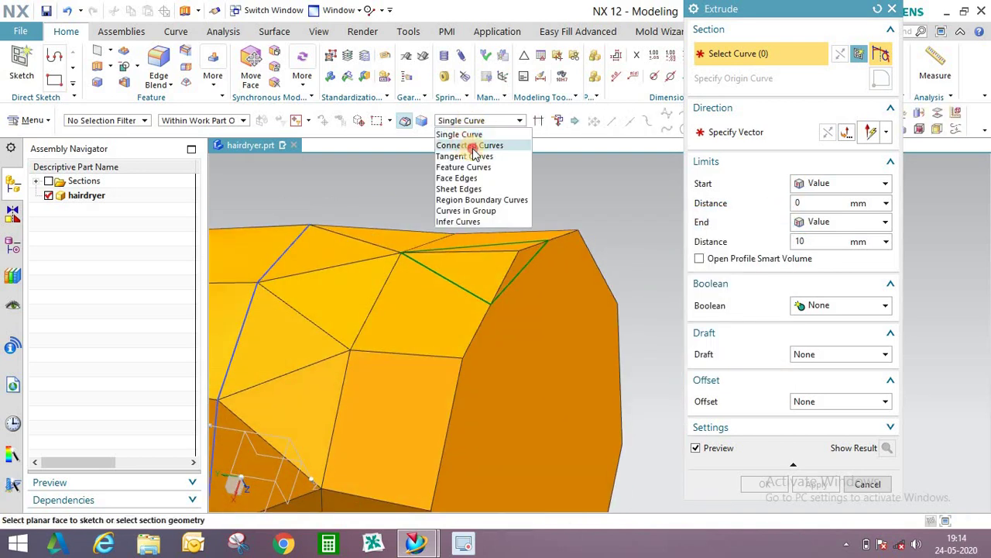
{"action": "left_click", "coordinate": [474, 145]}
{"action": "left_click", "coordinate": [511, 214]}
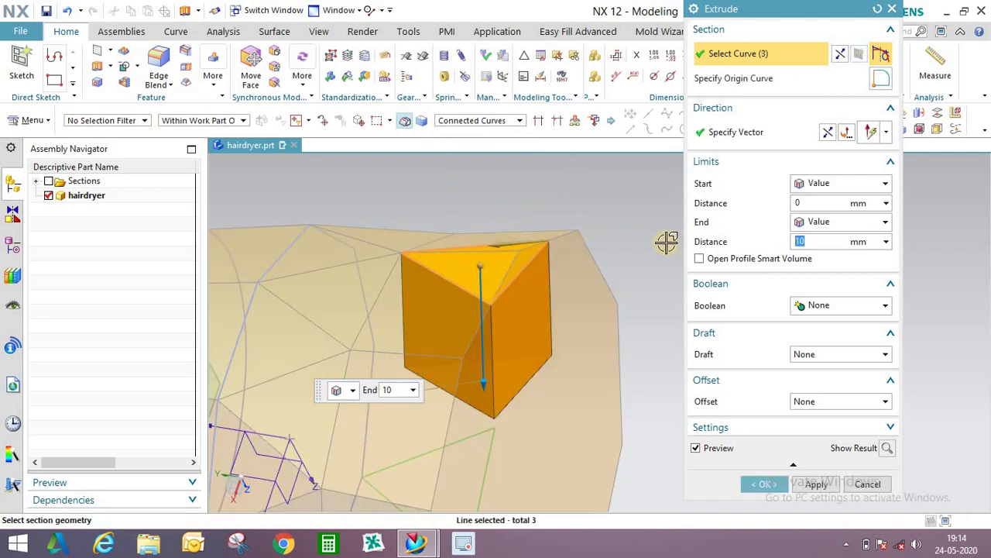
{"action": "left_click", "coordinate": [765, 483]}
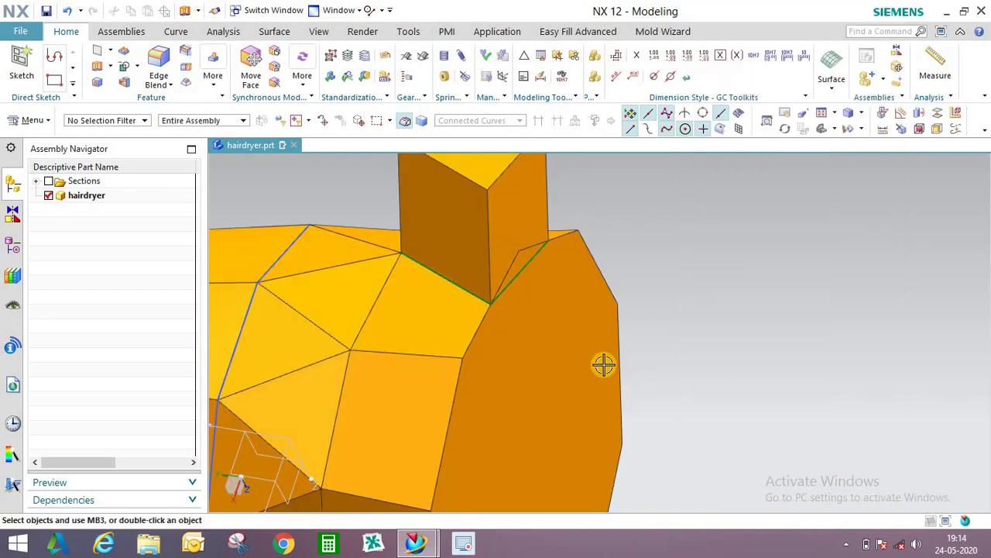
Offset the new wedge's side face that lies along the flared body's end using Offset Region.
{"action": "left_click", "coordinate": [276, 54]}
{"action": "left_click", "coordinate": [572, 328]}
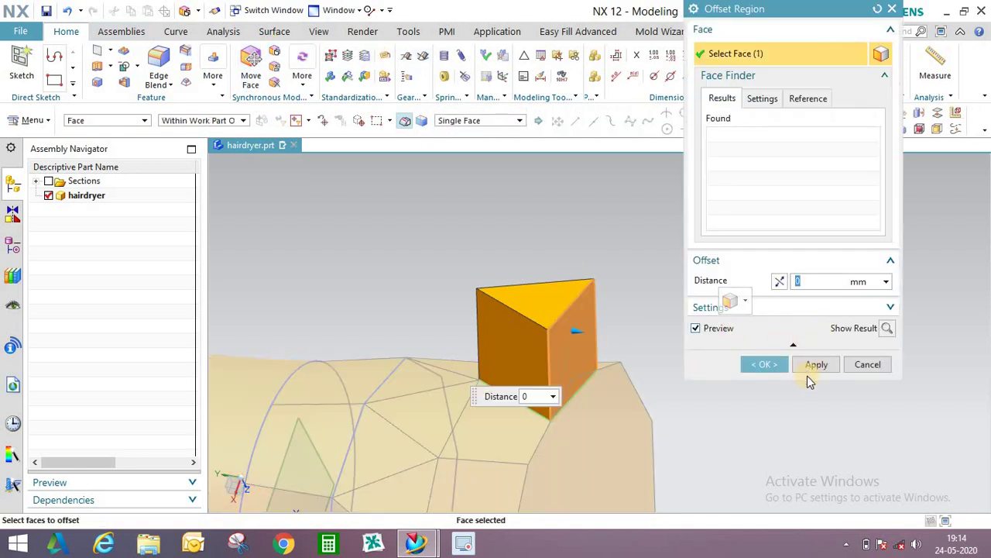
{"action": "left_click", "coordinate": [765, 364]}
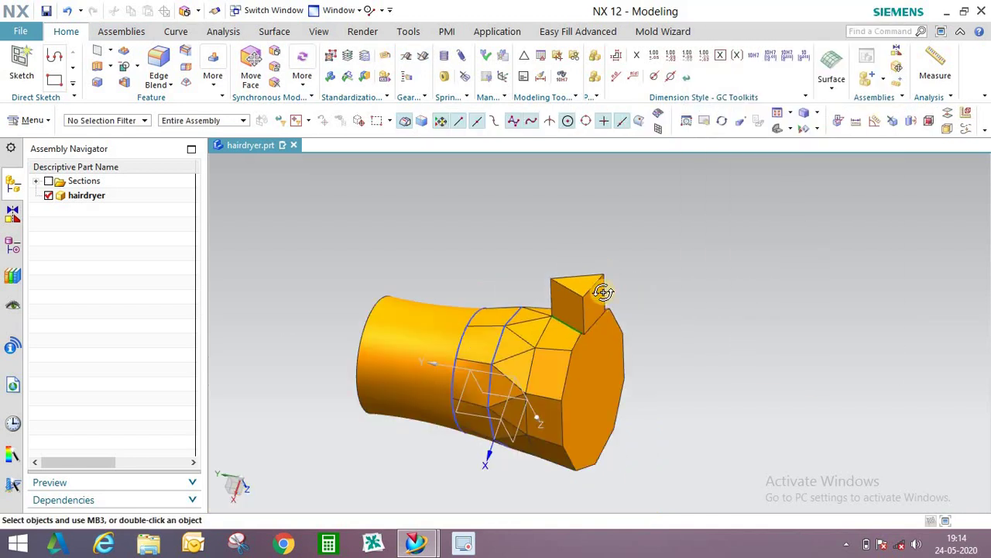
Pattern the offset wedge circularly around the barrel's axis with Count and Pitch spacing, count 10 and pitch angle 36°.
{"action": "middle_click_drag", "start_coordinate": [602, 289], "coordinate": [399, 230]}
{"action": "scroll", "coordinate": [448, 243], "scroll_direction": "up", "scroll_amount": 3}
{"action": "scroll", "coordinate": [432, 233], "scroll_direction": "down", "scroll_amount": 1}
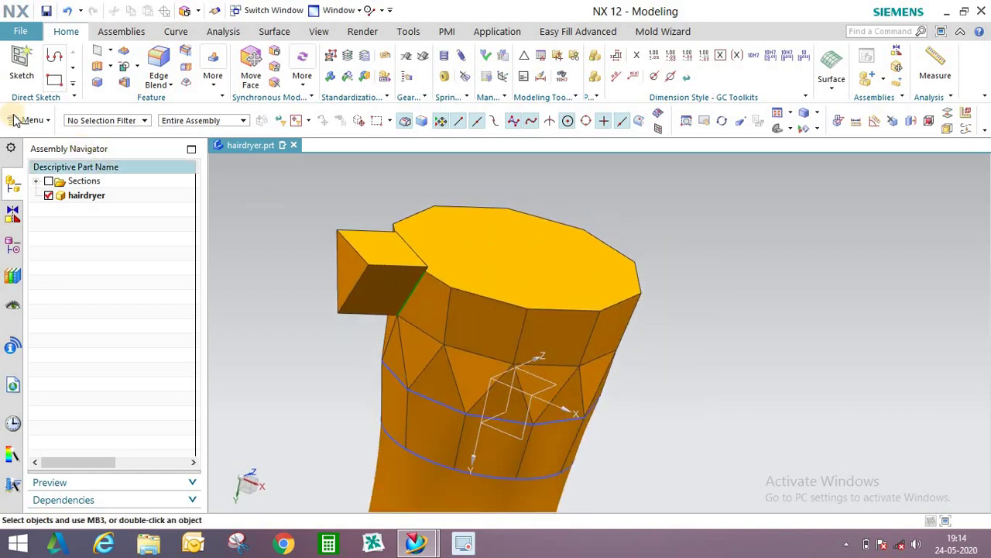
{"action": "left_click", "coordinate": [32, 120]}
{"action": "mouse_move", "coordinate": [44, 190]}
{"action": "mouse_move", "coordinate": [145, 162]}
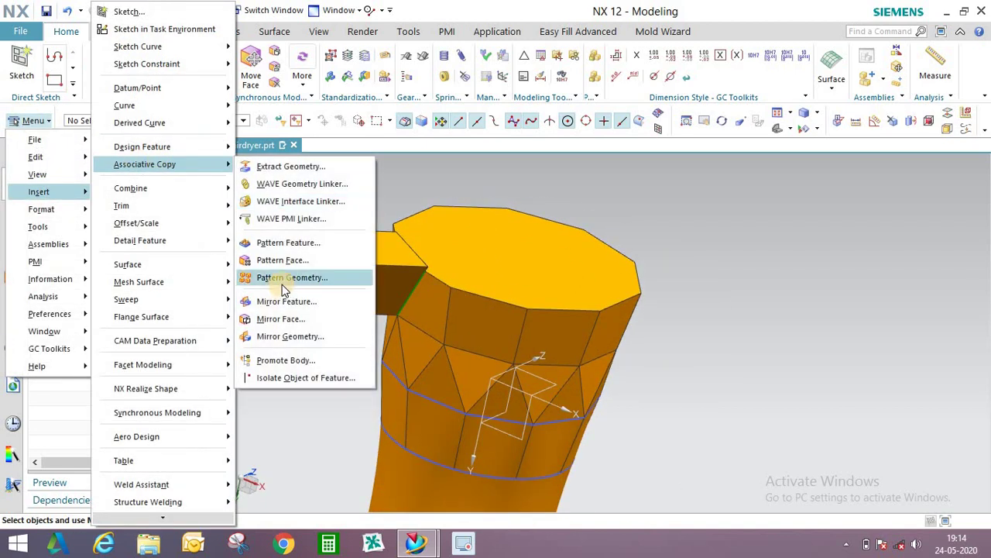
{"action": "left_click", "coordinate": [422, 336]}
{"action": "left_click", "coordinate": [381, 262]}
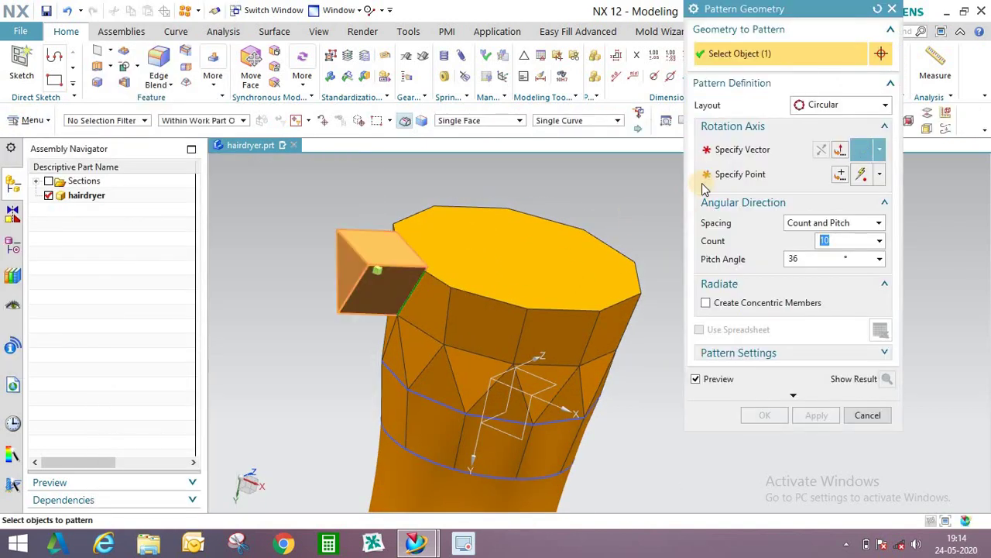
{"action": "left_click", "coordinate": [720, 154]}
{"action": "scroll", "coordinate": [574, 194], "scroll_direction": "down", "scroll_amount": 1}
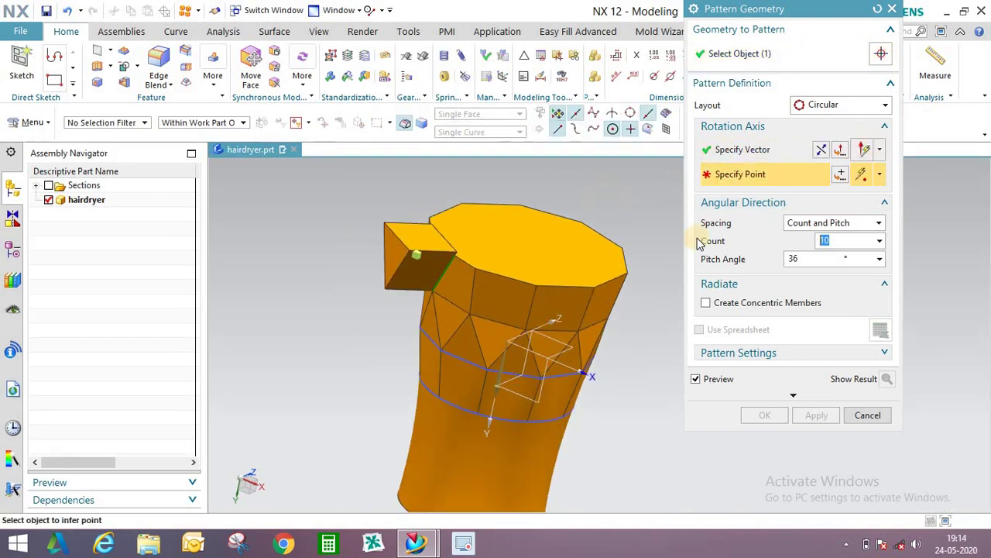
{"action": "left_click", "coordinate": [843, 174]}
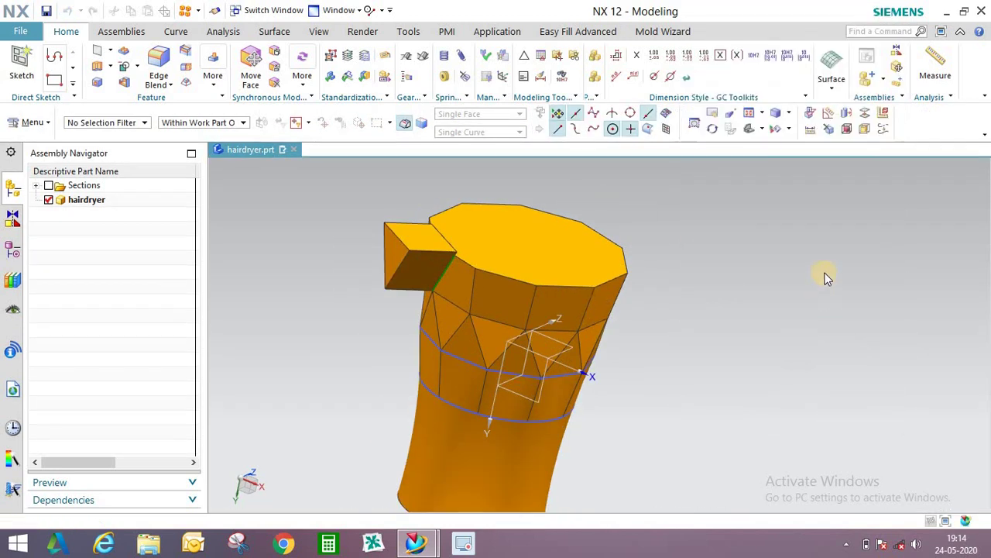
{"action": "left_click", "coordinate": [810, 279]}
{"action": "left_click", "coordinate": [762, 414]}
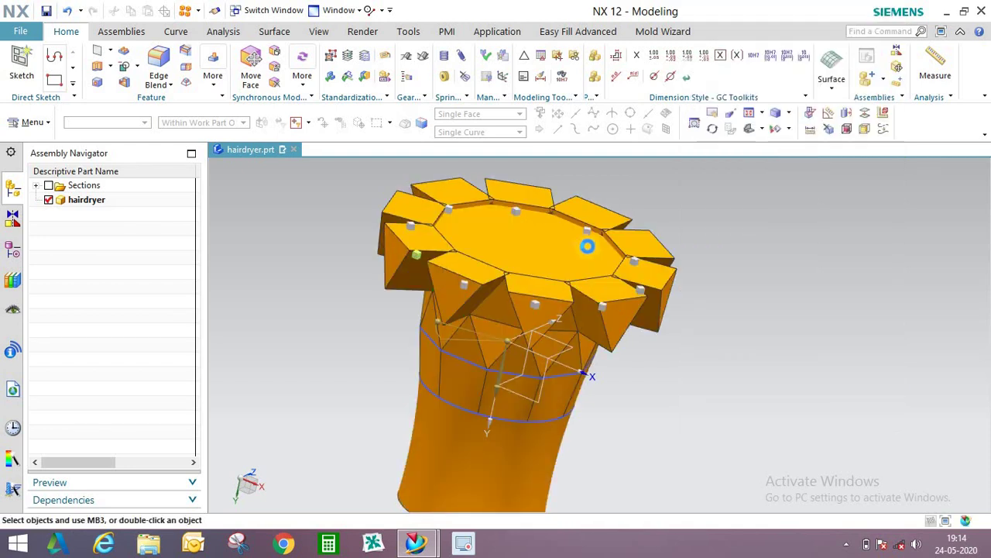
Subtract the wedge and its nine patterned copies from the end ring body.
{"action": "middle_click_drag", "start_coordinate": [602, 207], "coordinate": [624, 223]}
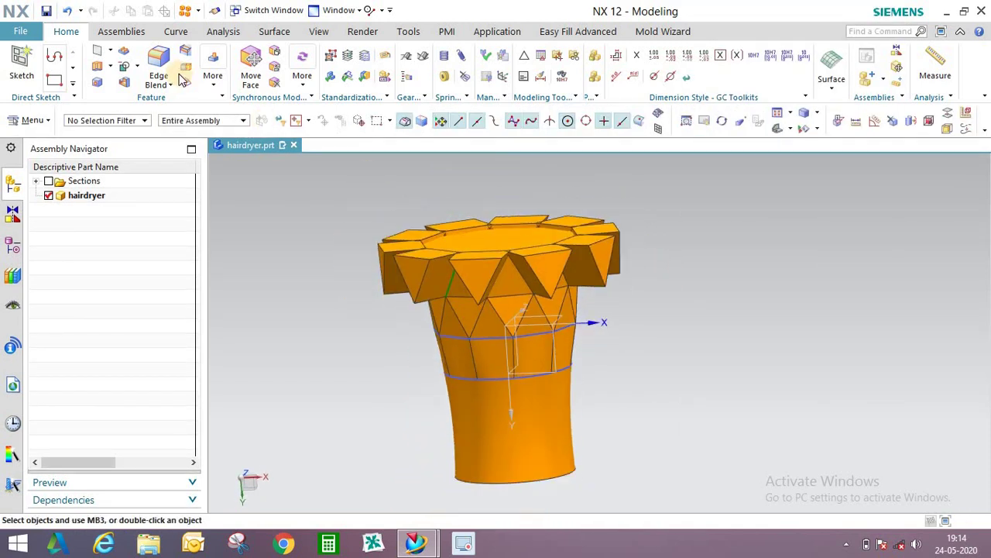
{"action": "left_click", "coordinate": [126, 68]}
{"action": "left_click", "coordinate": [505, 222]}
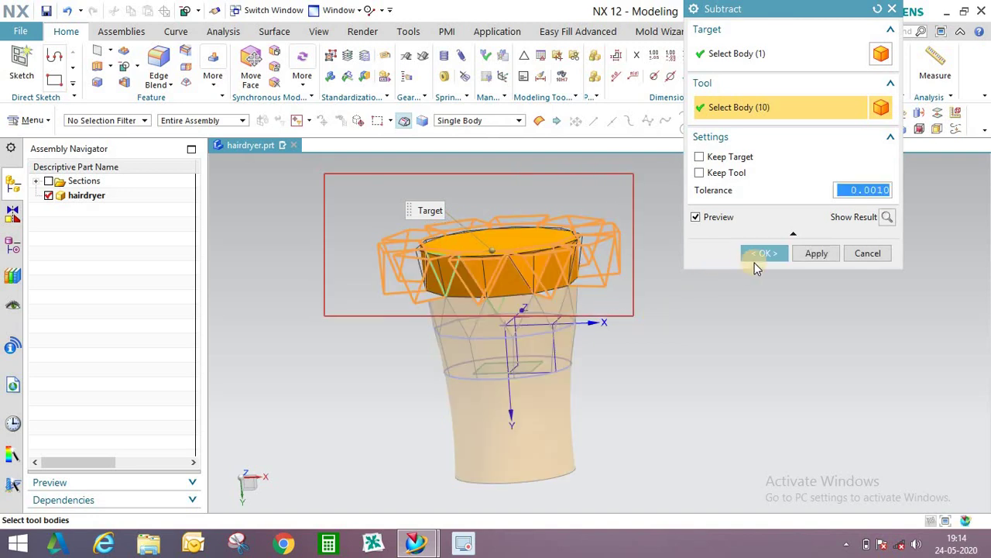
Extrude the ten face edges of the faceted ring's end face 10 mm outward with Boolean and Draft set to None.
{"action": "middle_click_drag", "start_coordinate": [506, 281], "coordinate": [553, 214]}
{"action": "scroll", "coordinate": [556, 213], "scroll_direction": "up", "scroll_amount": 2}
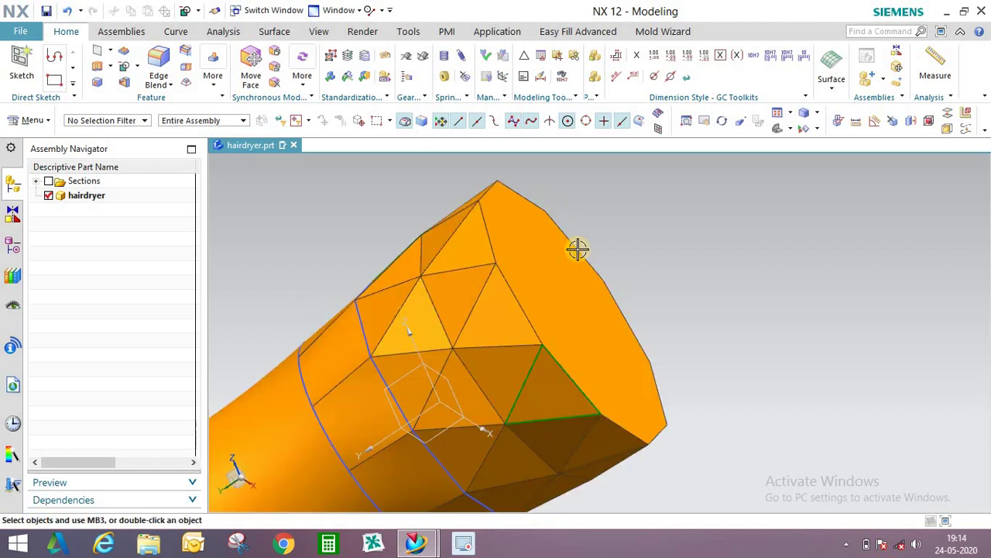
{"action": "middle_click_drag", "start_coordinate": [576, 248], "coordinate": [534, 256]}
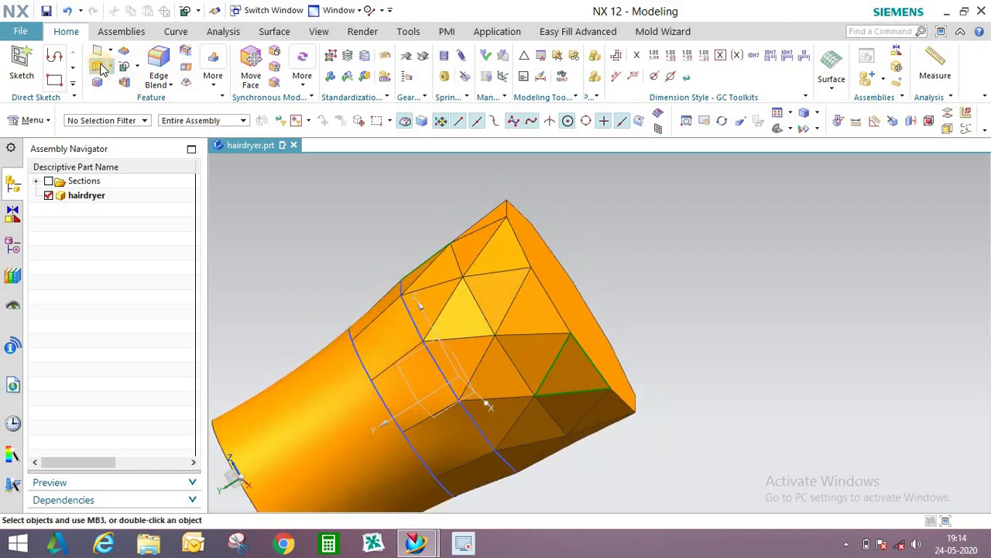
{"action": "left_click", "coordinate": [170, 68]}
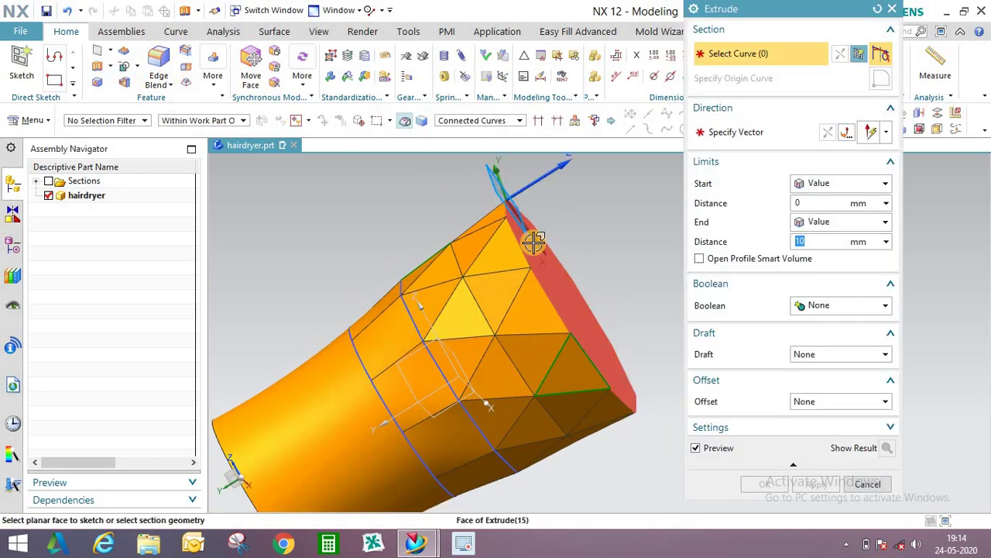
{"action": "left_click", "coordinate": [456, 121]}
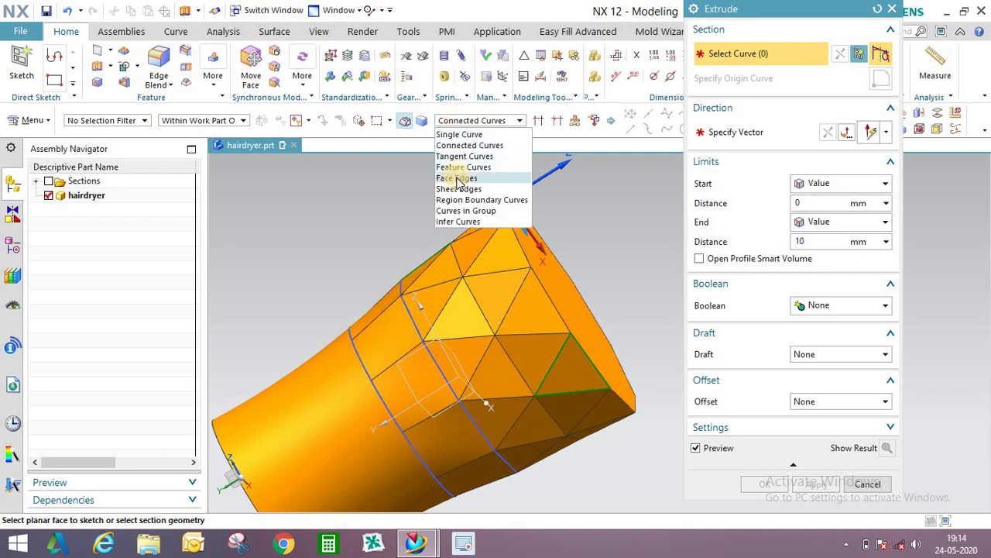
{"action": "left_click", "coordinate": [457, 178]}
{"action": "left_click", "coordinate": [615, 232]}
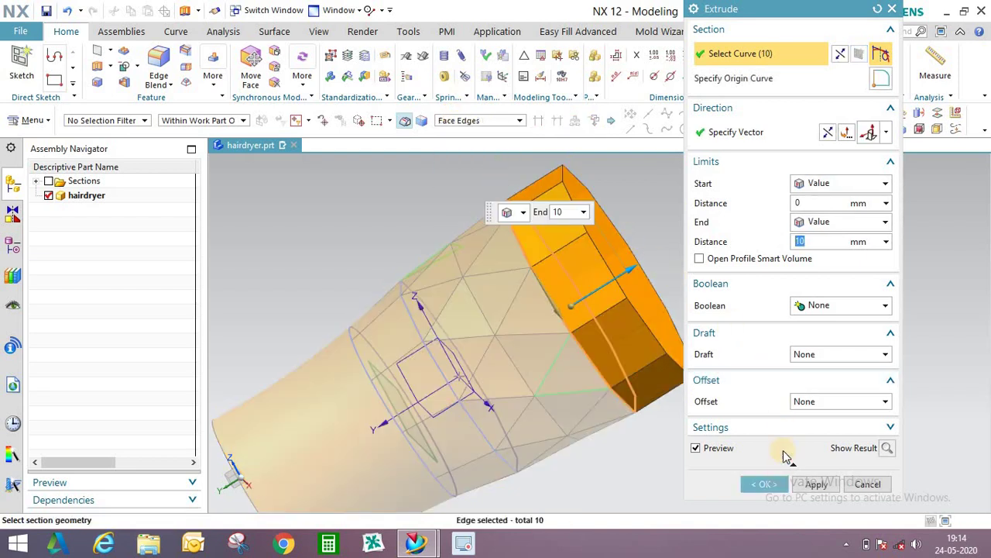
{"action": "middle_click", "coordinate": [707, 411]}
Draw a line from a new straight facet's outer-edge midpoint to its inner corner shared with the adjacent facet.
{"action": "middle_click_drag", "start_coordinate": [706, 410], "coordinate": [521, 224]}
{"action": "scroll", "coordinate": [521, 223], "scroll_direction": "up", "scroll_amount": 2}
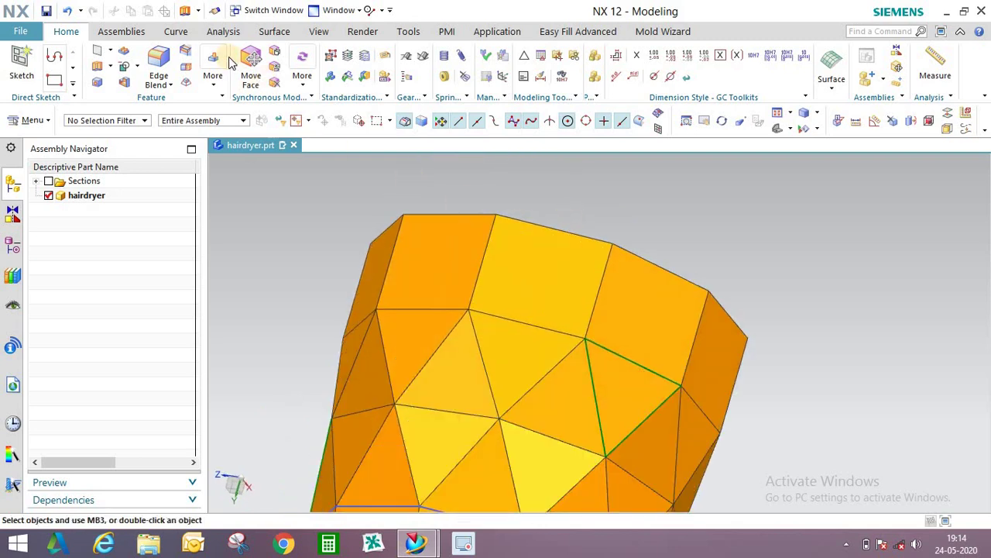
{"action": "left_click", "coordinate": [175, 32]}
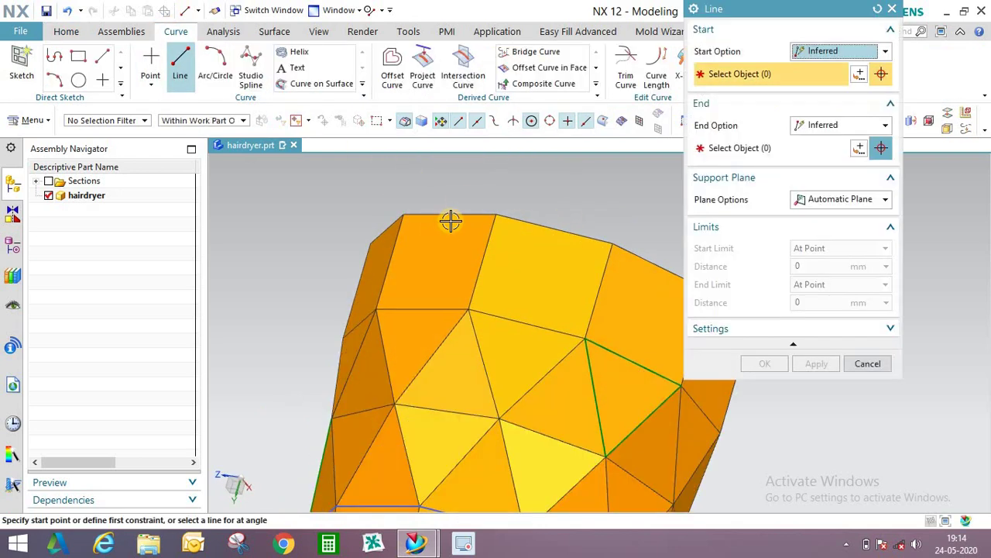
{"action": "left_click", "coordinate": [449, 215]}
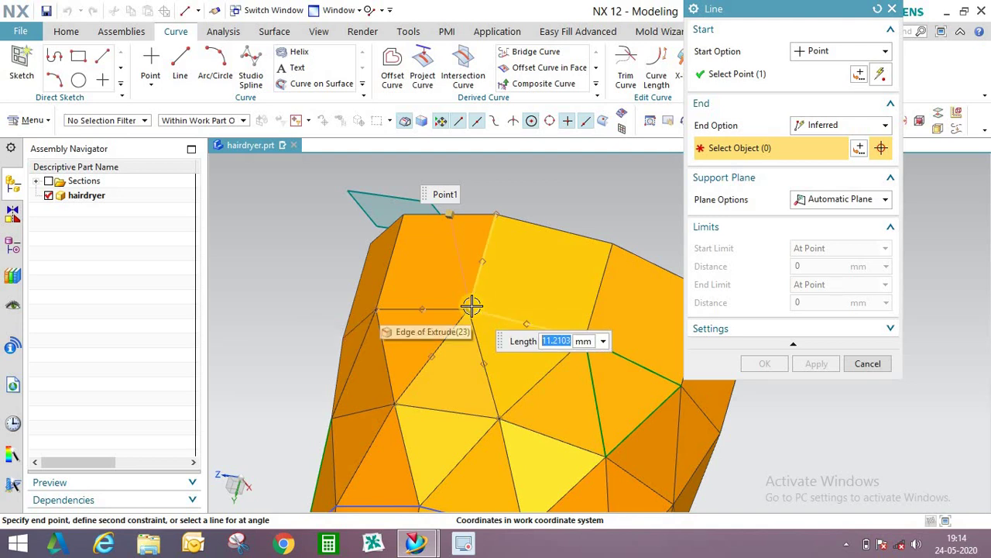
{"action": "scroll", "coordinate": [470, 308], "scroll_direction": "up", "scroll_amount": 1}
{"action": "left_click", "coordinate": [533, 287]}
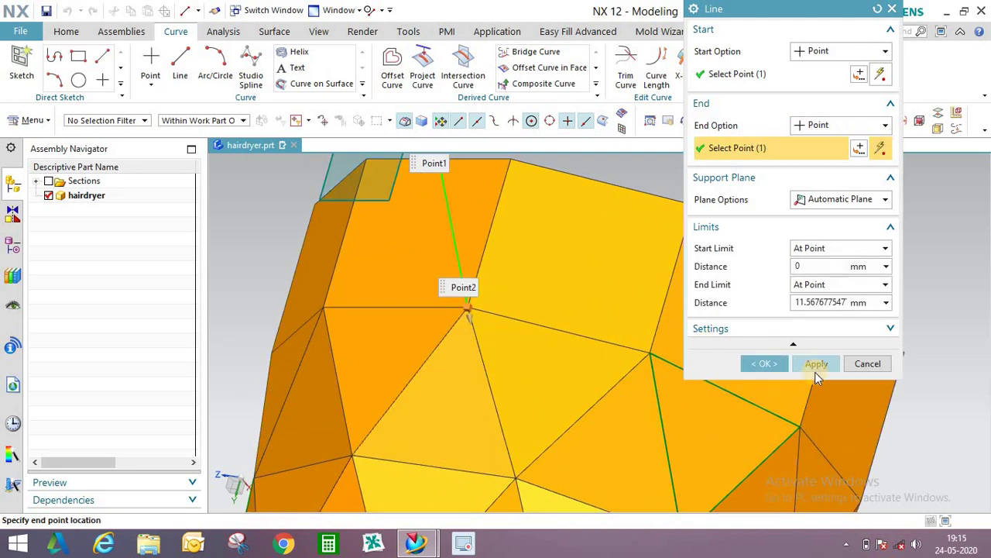
{"action": "left_click", "coordinate": [816, 364]}
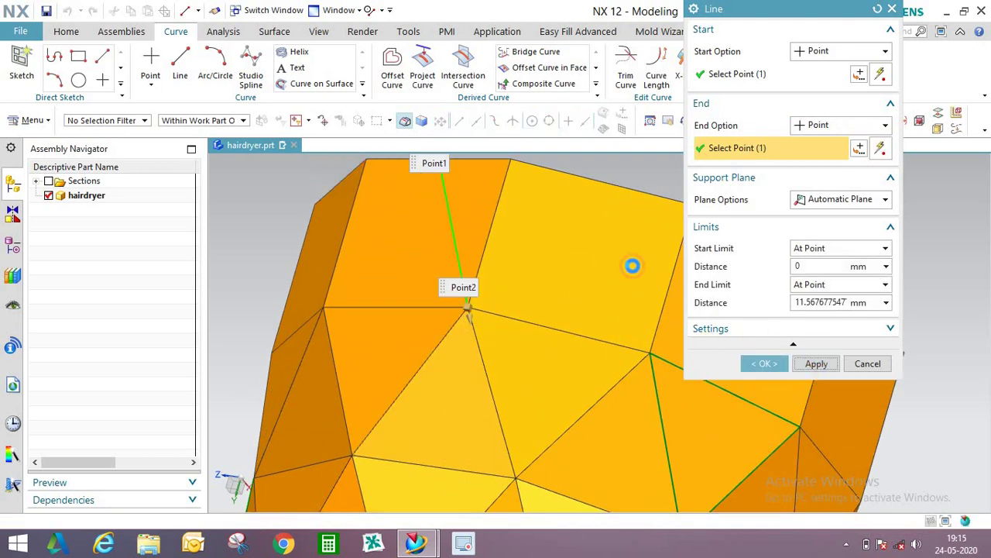
Draw a line from the adjacent straight facet's outer-edge midpoint to the shared corner, and close the triangle by joining the two midpoints.
{"action": "left_click", "coordinate": [603, 180]}
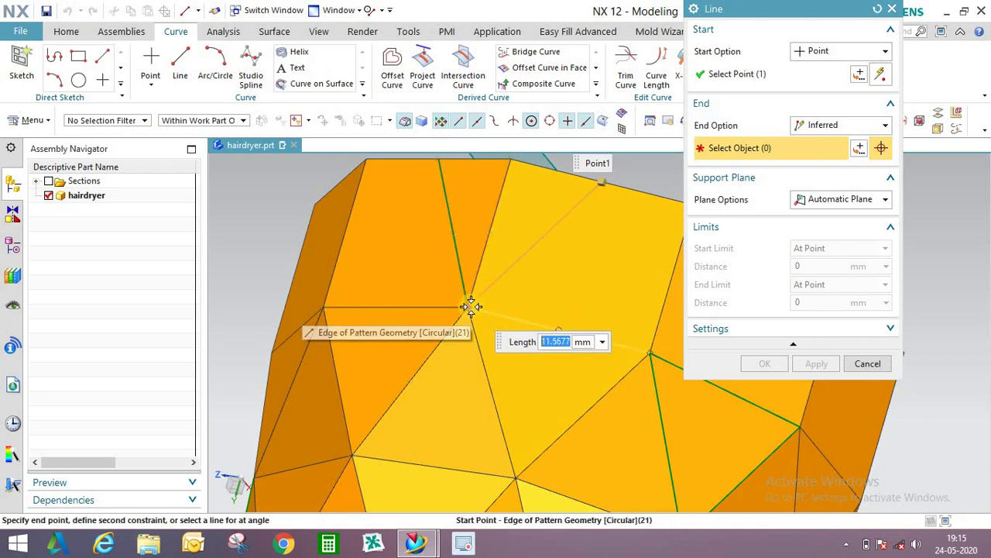
{"action": "left_click", "coordinate": [468, 308]}
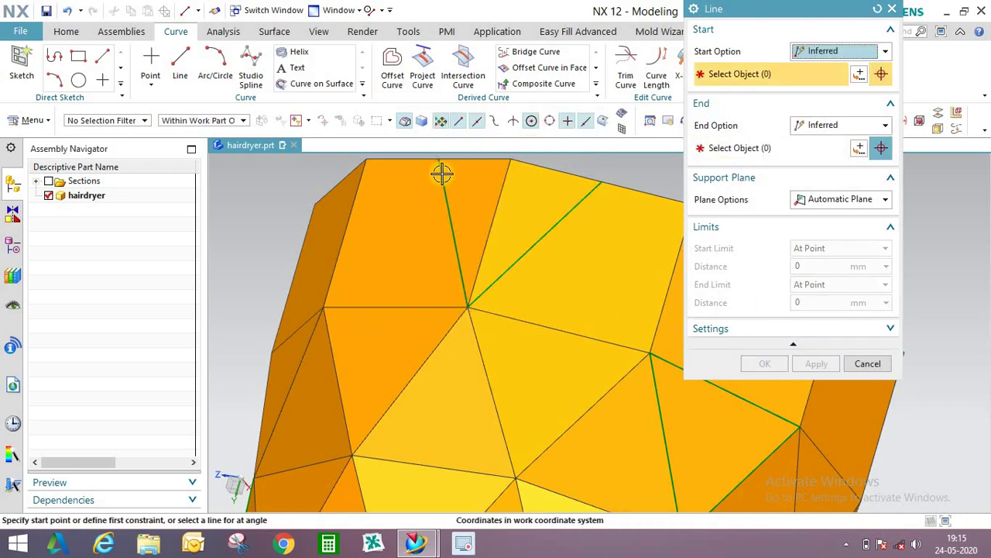
{"action": "left_click", "coordinate": [597, 184]}
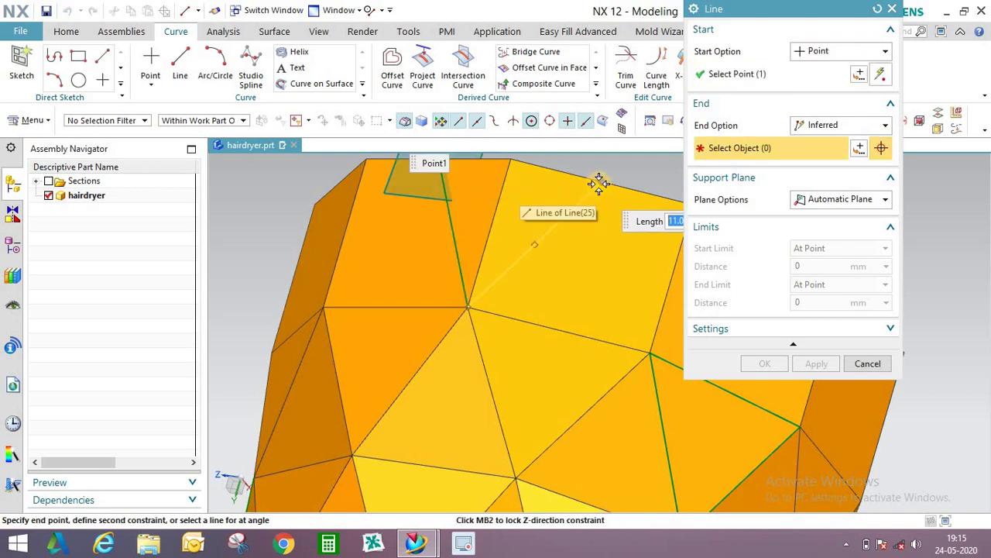
{"action": "left_click", "coordinate": [596, 167]}
{"action": "left_click", "coordinate": [765, 363]}
Extrude the closed three-line triangle on the end ring 10 mm outward as a separate wedge with Boolean set to None.
{"action": "middle_click_drag", "start_coordinate": [612, 327], "coordinate": [480, 232]}
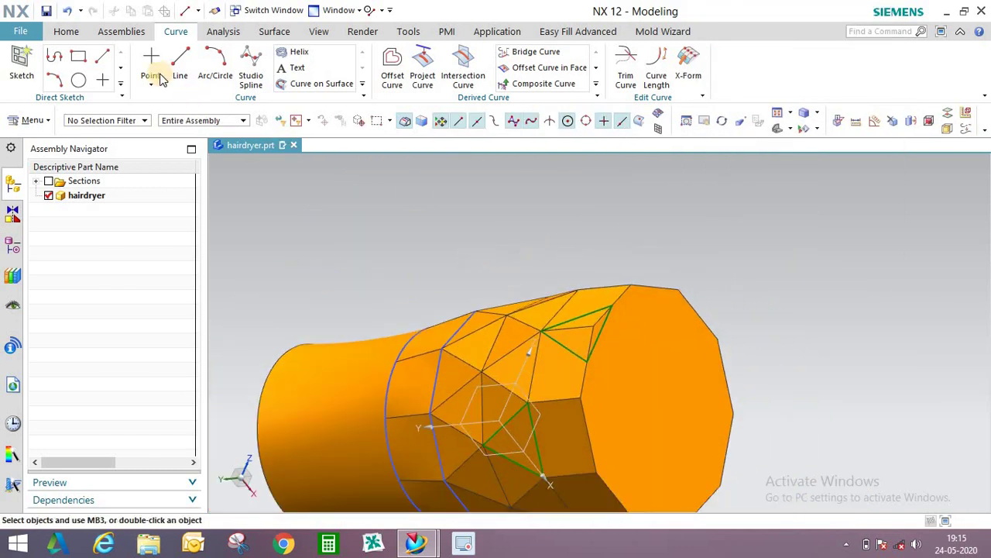
{"action": "left_click", "coordinate": [66, 31]}
{"action": "left_click", "coordinate": [113, 61]}
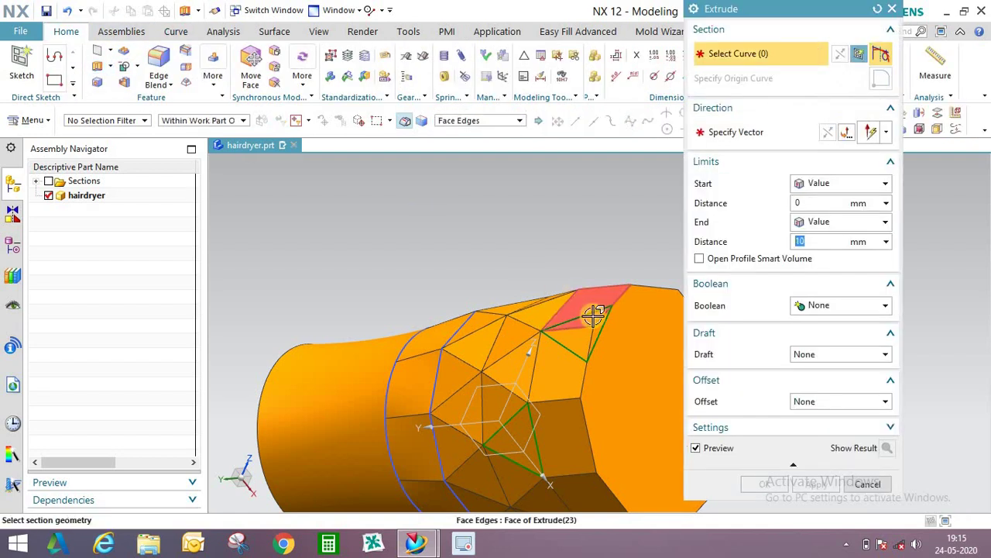
{"action": "left_click", "coordinate": [476, 128]}
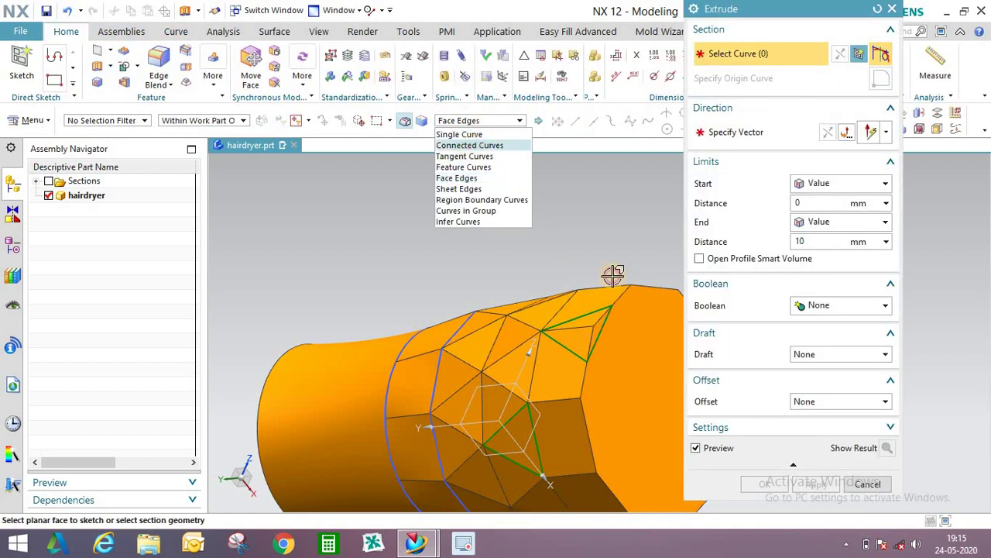
{"action": "left_click", "coordinate": [411, 148]}
{"action": "left_click", "coordinate": [641, 286]}
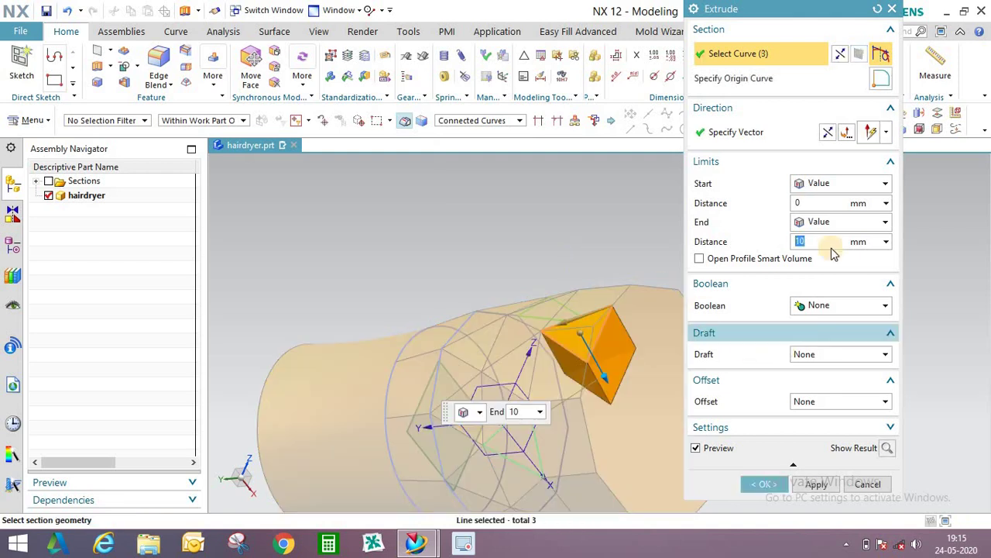
{"action": "left_click", "coordinate": [764, 484]}
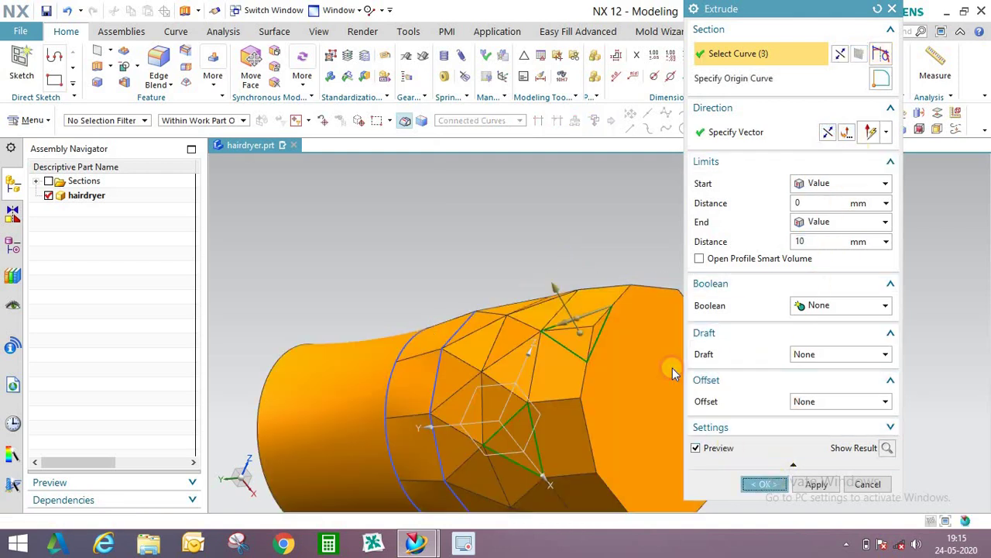
Use Offset Region to push the wedge's side face at the ring's open end slightly past the end face.
{"action": "middle_click_drag", "start_coordinate": [673, 372], "coordinate": [659, 313]}
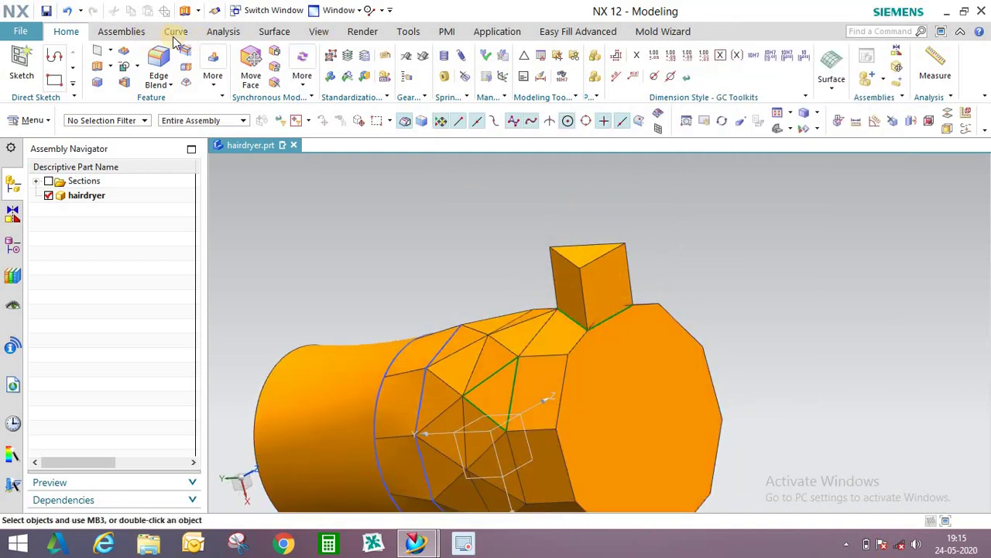
{"action": "key", "text": "ctrl+shift+o"}
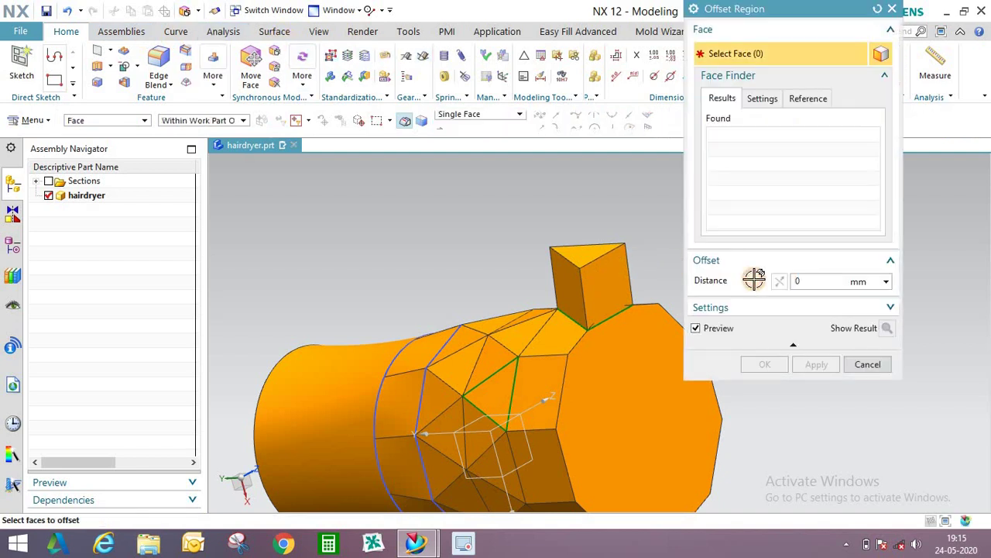
{"action": "left_click", "coordinate": [619, 271]}
{"action": "left_click", "coordinate": [767, 364]}
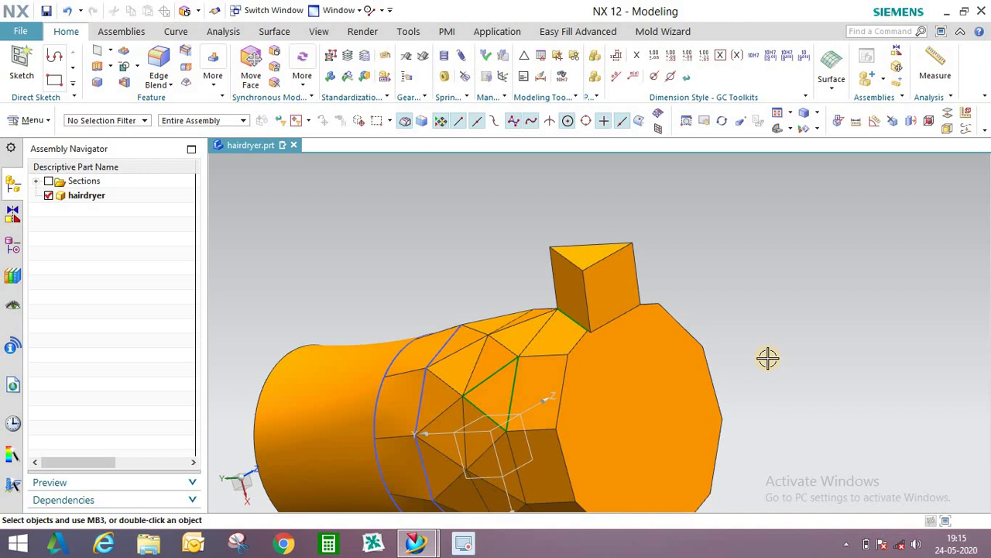
Pattern the wedge in a circular layout around the barrel's Y axis with a count of 10 and a 36° pitch.
{"action": "left_click", "coordinate": [33, 120]}
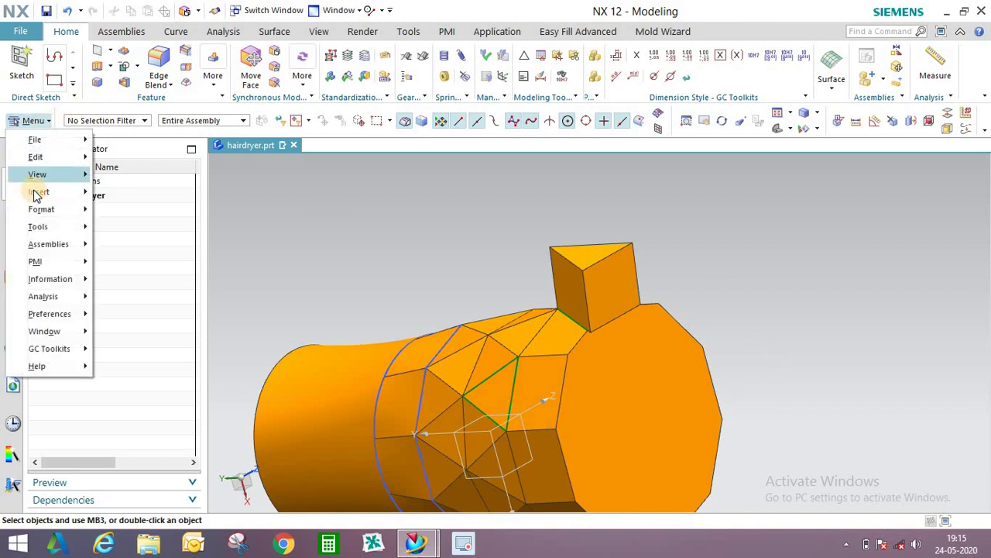
{"action": "mouse_move", "coordinate": [39, 192]}
{"action": "mouse_move", "coordinate": [145, 164]}
{"action": "left_click", "coordinate": [326, 271]}
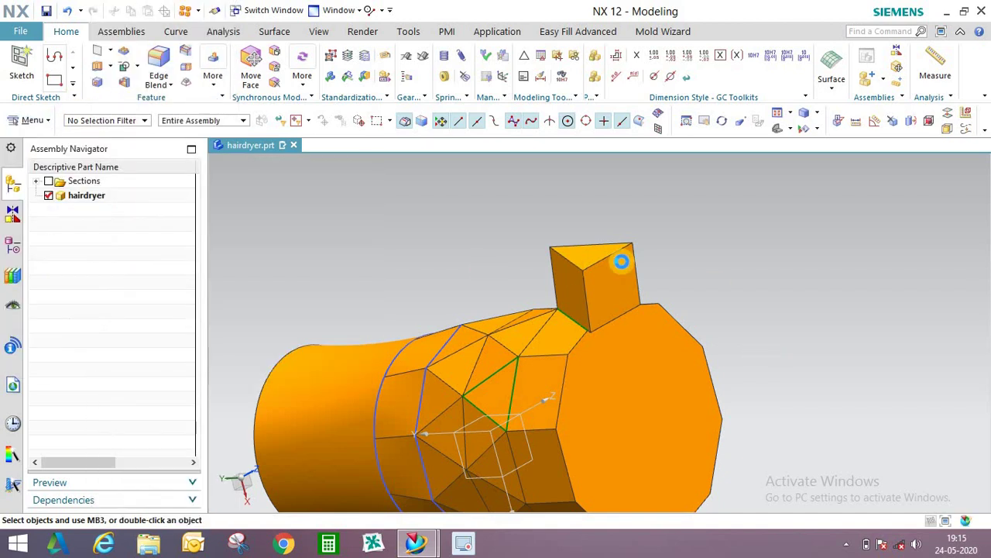
{"action": "left_click", "coordinate": [626, 259]}
{"action": "scroll", "coordinate": [382, 274], "scroll_direction": "down", "scroll_amount": 2}
{"action": "left_click", "coordinate": [732, 155]}
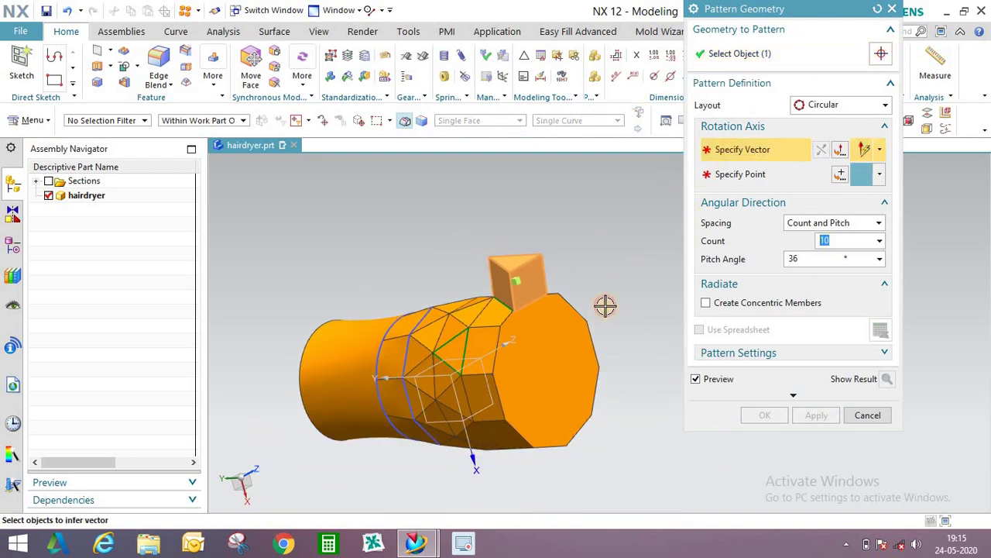
{"action": "middle_click_drag", "start_coordinate": [643, 305], "coordinate": [682, 298]}
{"action": "left_click", "coordinate": [518, 296]}
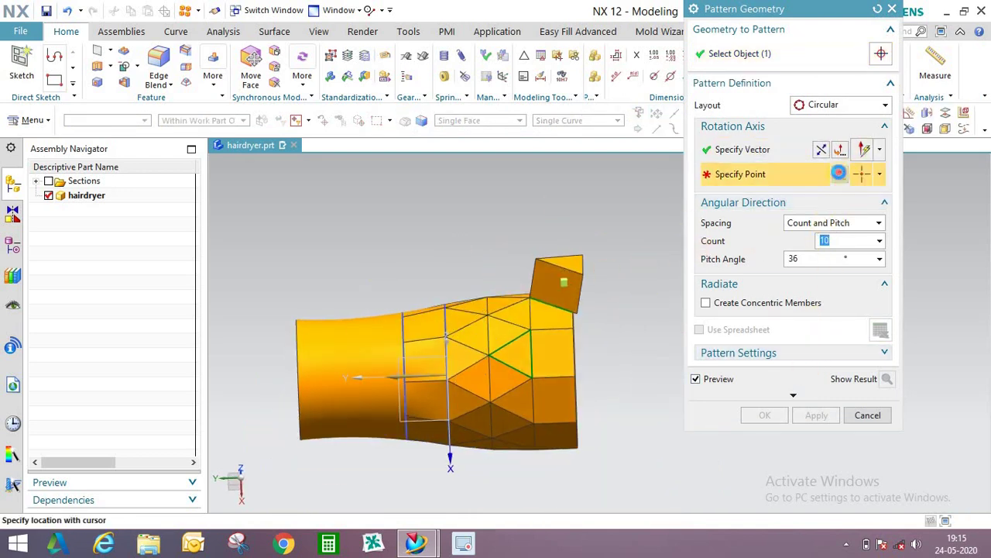
{"action": "left_click", "coordinate": [838, 172]}
{"action": "left_click", "coordinate": [817, 281]}
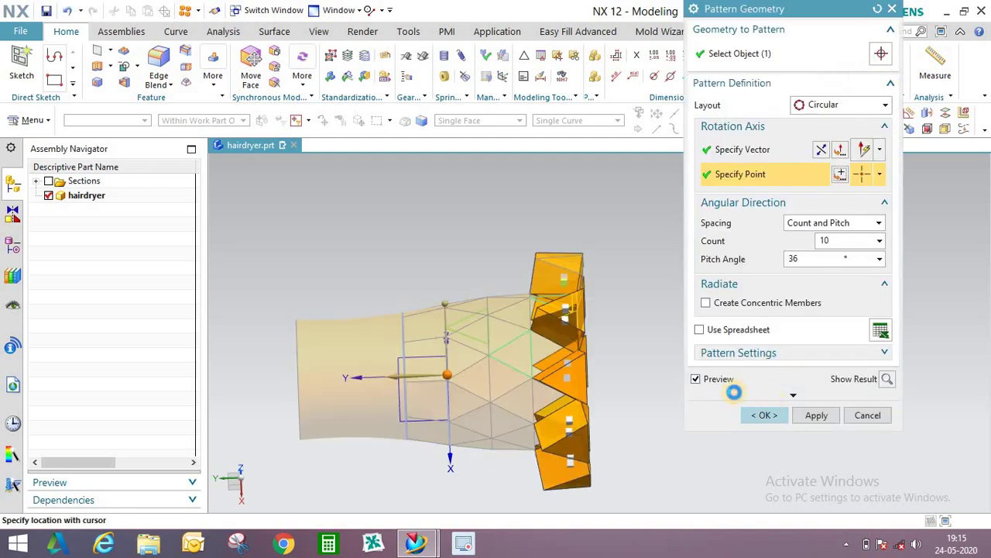
{"action": "middle_click", "coordinate": [733, 392]}
Subtract the wedge and all its patterned copies from the end ring, keeping neither target nor tools.
{"action": "middle_click_drag", "start_coordinate": [587, 256], "coordinate": [612, 325]}
{"action": "left_click", "coordinate": [123, 65]}
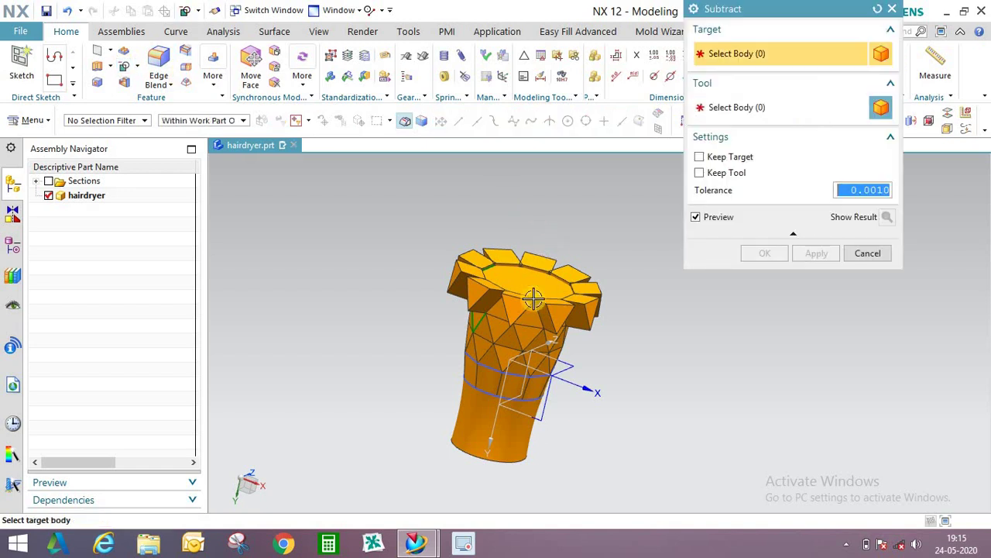
{"action": "scroll", "coordinate": [476, 312], "scroll_direction": "down", "scroll_amount": 5}
{"action": "left_click", "coordinate": [475, 312]}
{"action": "middle_click_drag", "start_coordinate": [547, 240], "coordinate": [635, 371]}
{"action": "left_click_drag", "start_coordinate": [689, 387], "coordinate": [690, 388]}
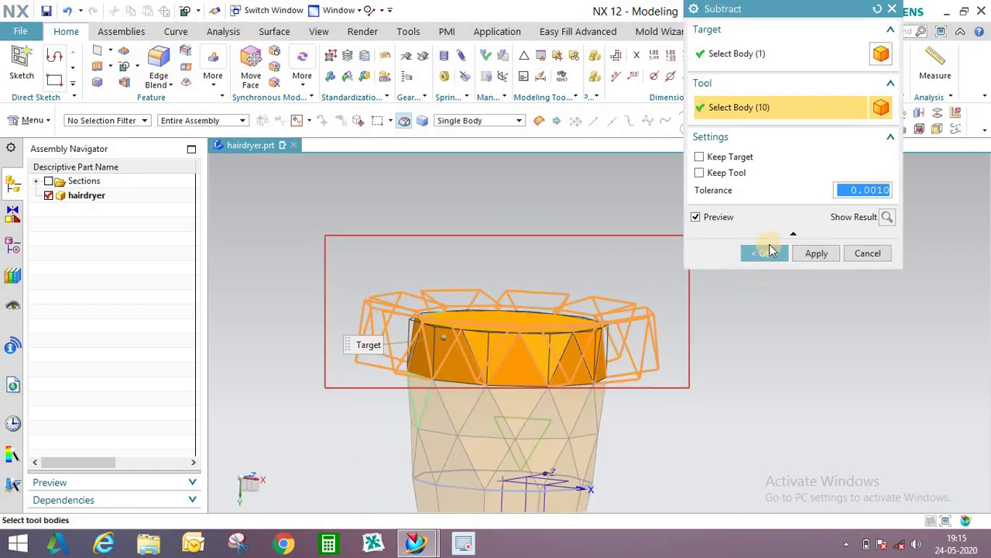
{"action": "middle_click_drag", "start_coordinate": [591, 287], "coordinate": [540, 301]}
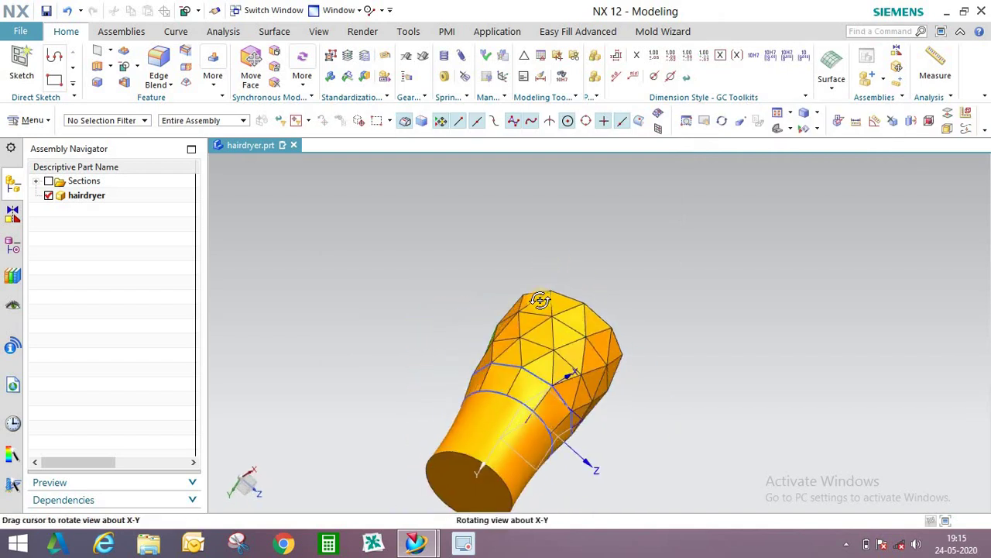
{"action": "middle_click_drag", "start_coordinate": [597, 402], "coordinate": [620, 256]}
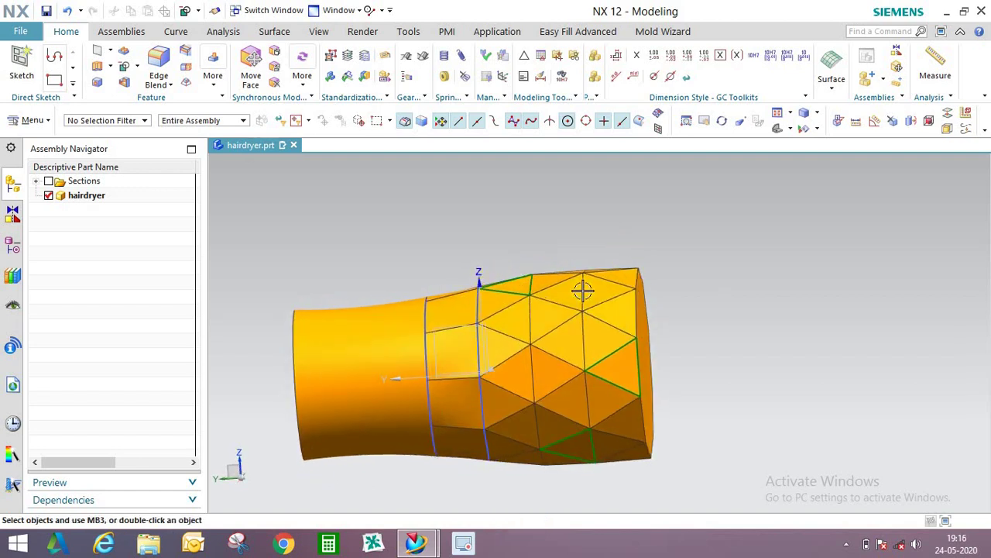
{"action": "middle_click_drag", "start_coordinate": [582, 290], "coordinate": [594, 323]}
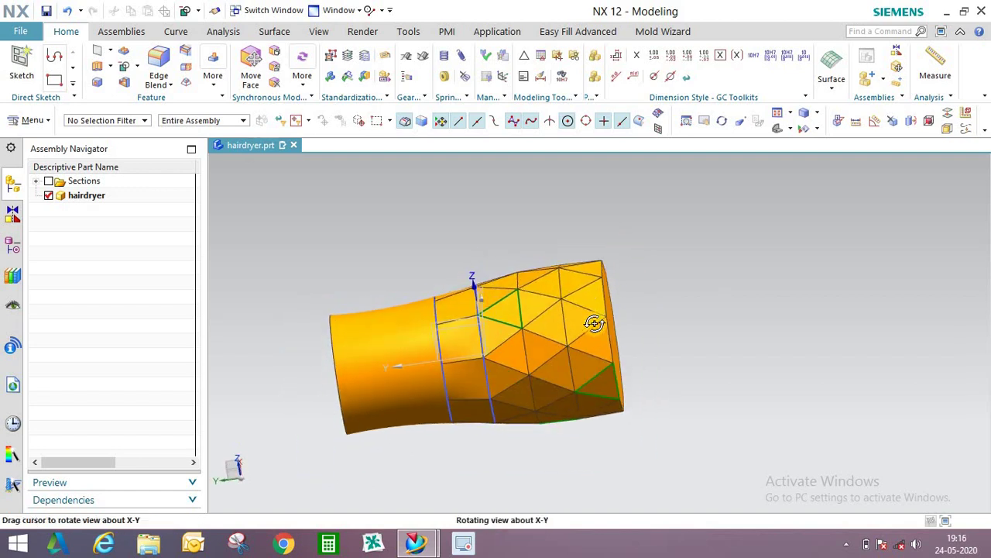
{"action": "left_click", "coordinate": [123, 62]}
{"action": "middle_click_drag", "start_coordinate": [581, 278], "coordinate": [590, 280]}
{"action": "left_click", "coordinate": [589, 280]}
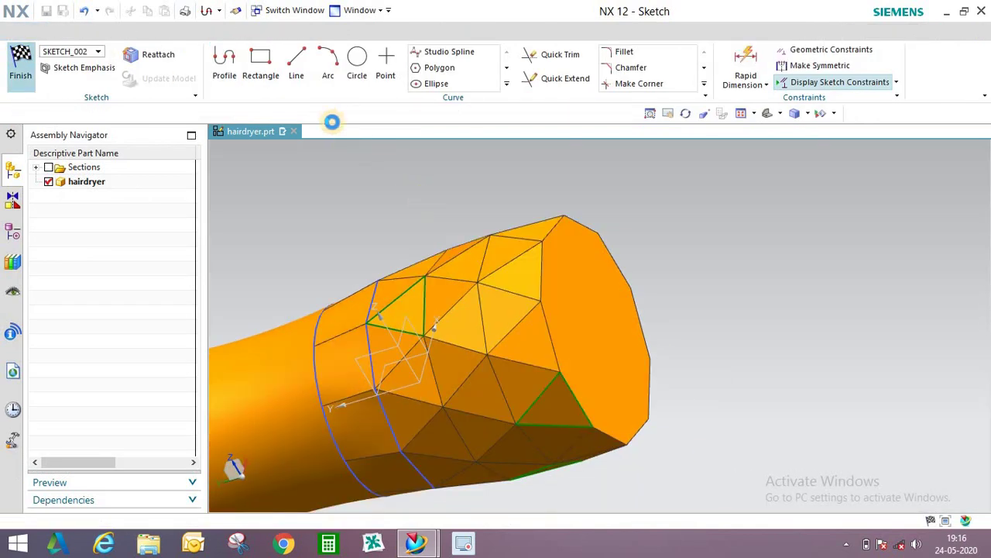
{"action": "key", "text": "ctrl+q"}
Extrude the ten edges of the end face 10 mm outward with Boolean None and a 10° draft from the start limit.
{"action": "left_click", "coordinate": [474, 120]}
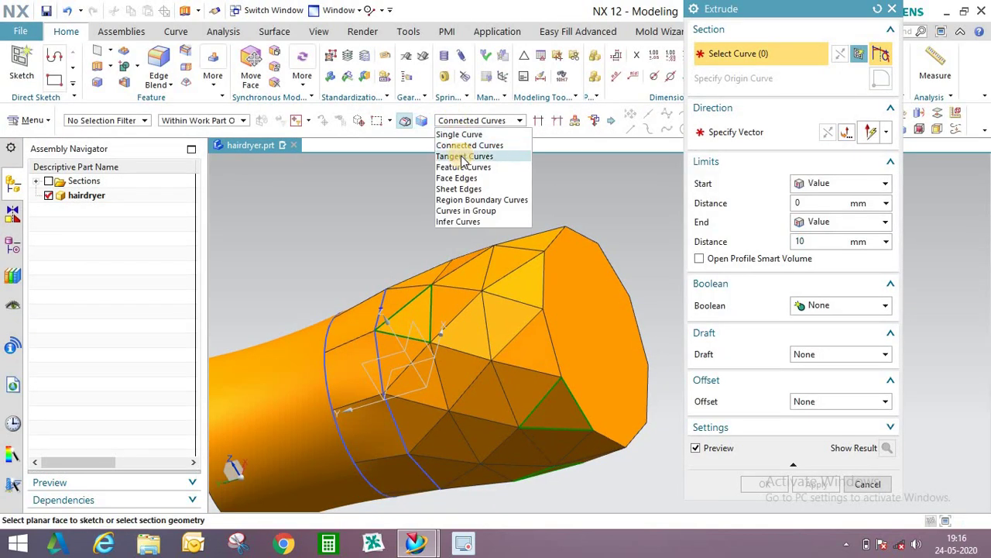
{"action": "left_click", "coordinate": [457, 177]}
{"action": "left_click", "coordinate": [638, 282]}
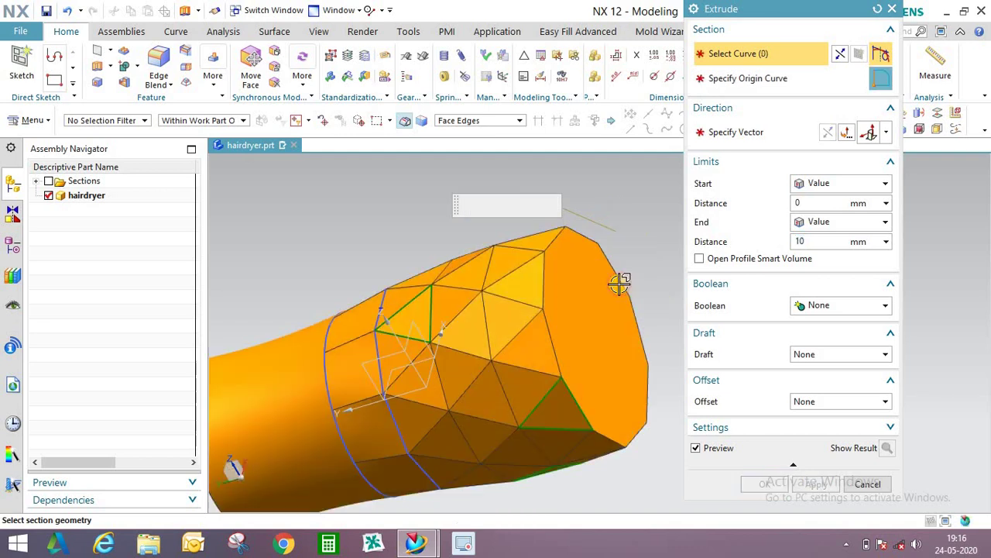
{"action": "left_click", "coordinate": [617, 283]}
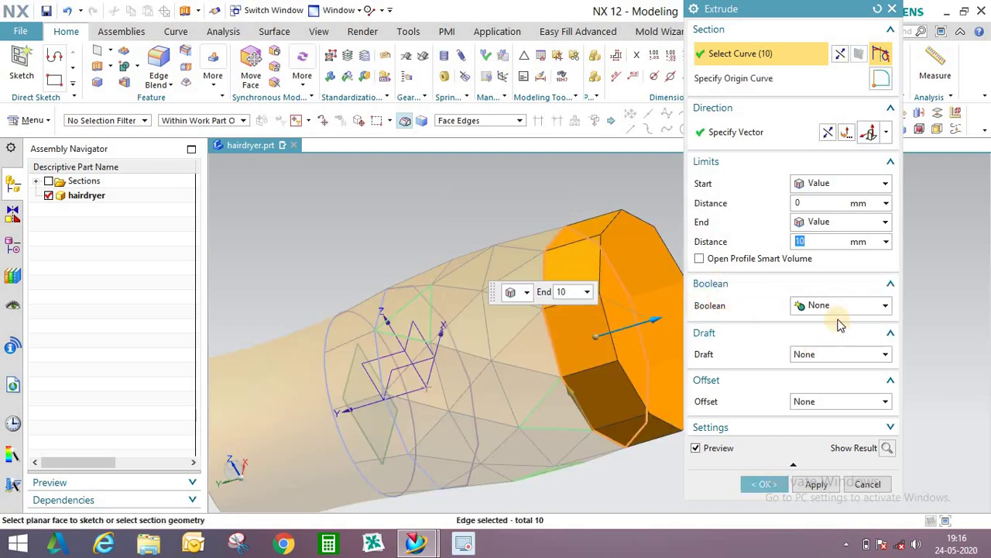
{"action": "left_click", "coordinate": [828, 357]}
{"action": "left_click", "coordinate": [831, 375]}
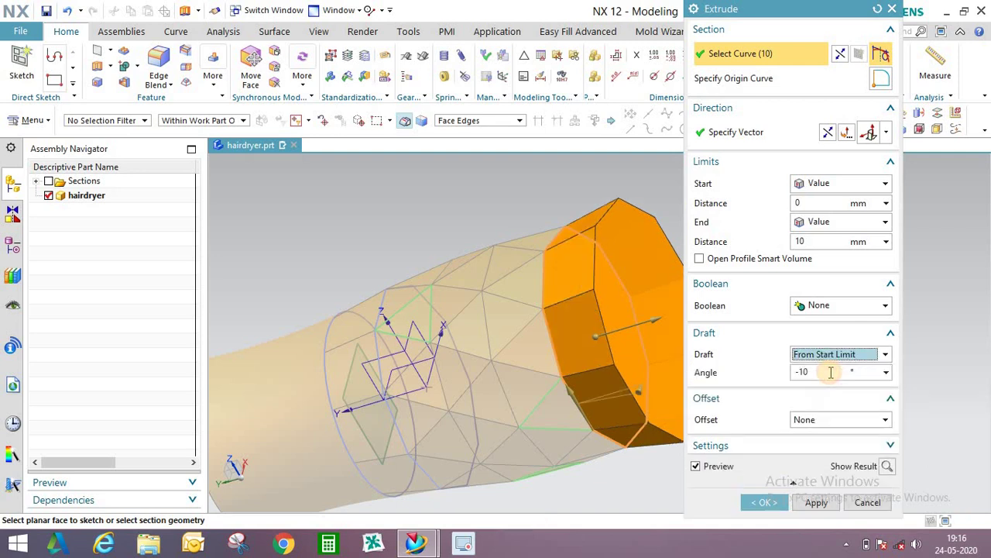
{"action": "type", "text": "10"}
{"action": "key", "text": "Return"}
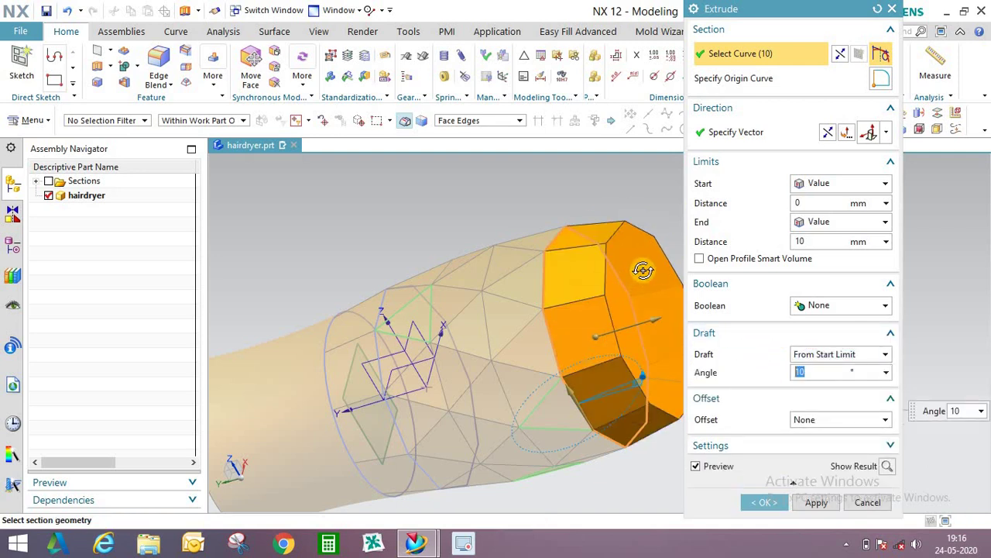
{"action": "middle_click_drag", "start_coordinate": [642, 270], "coordinate": [542, 326]}
{"action": "middle_click", "coordinate": [708, 398]}
Draw a line from the outer-edge midpoint of a facet on the tapered ring to its inner corner shared with the adjacent facet.
{"action": "left_click", "coordinate": [183, 32]}
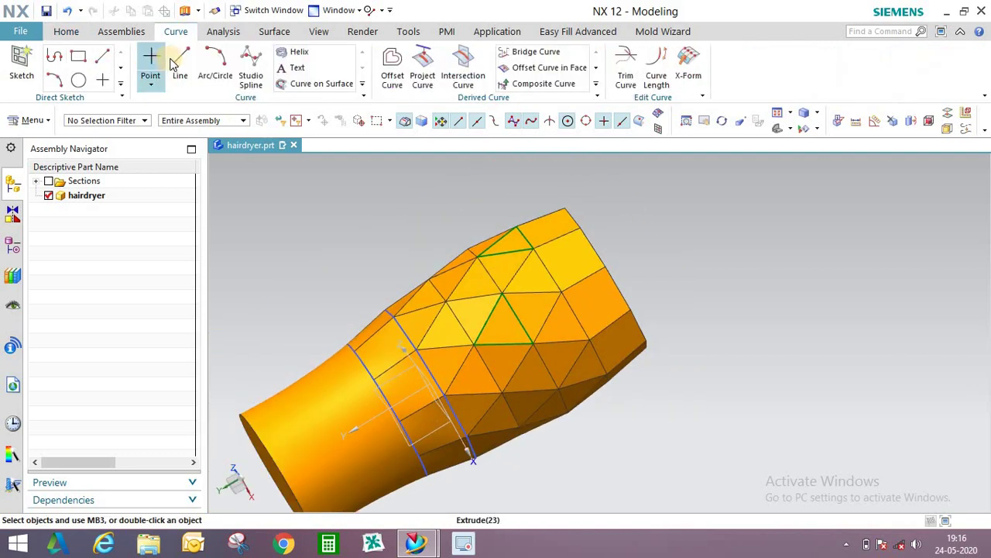
{"action": "scroll", "coordinate": [573, 285], "scroll_direction": "up", "scroll_amount": 4}
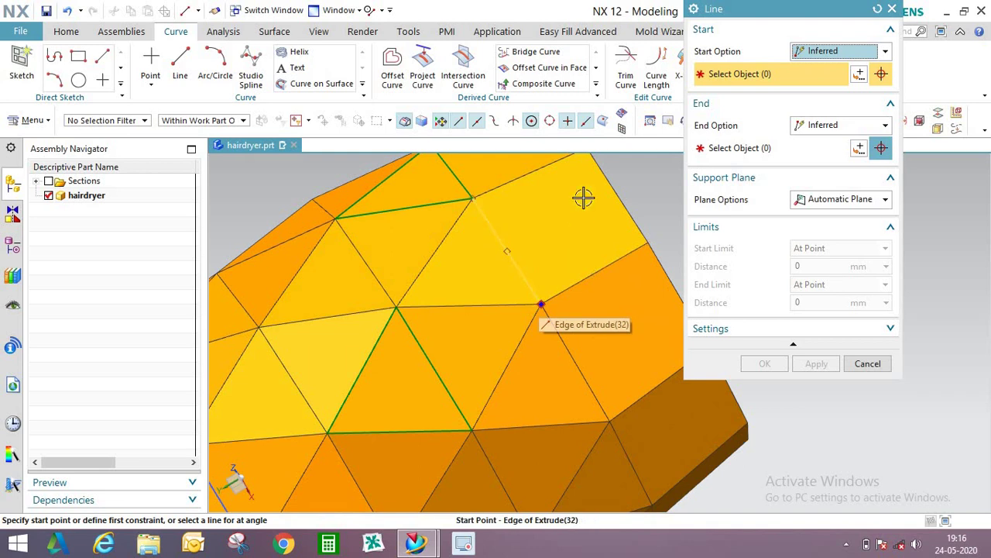
{"action": "left_click", "coordinate": [615, 193]}
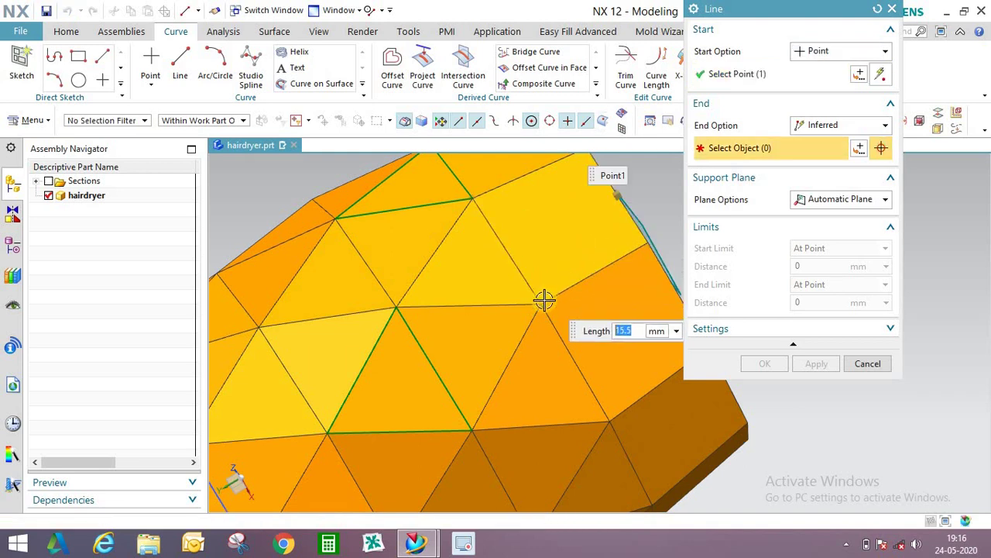
{"action": "left_click", "coordinate": [585, 293]}
{"action": "left_click", "coordinate": [816, 363]}
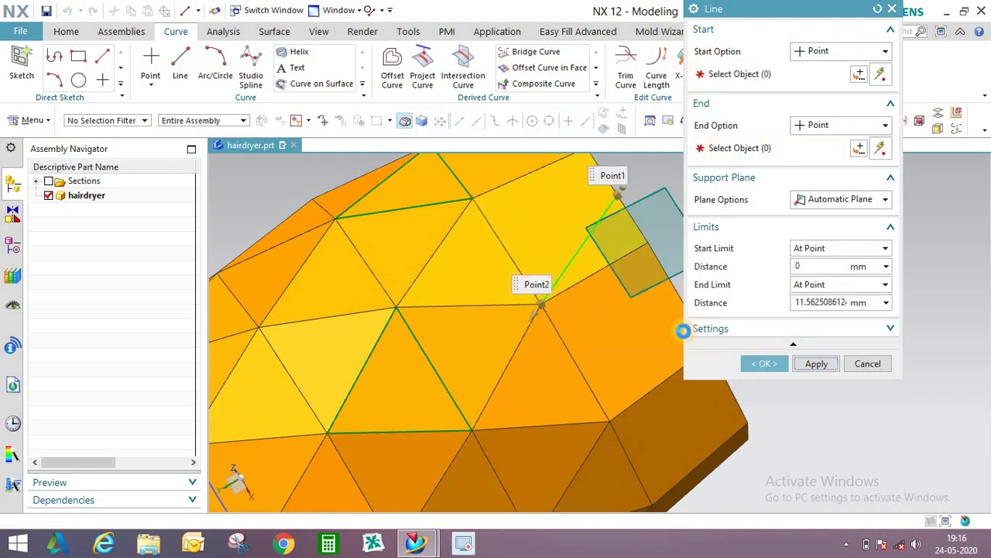
Draw a second line from the adjacent tapered facet's outer-edge midpoint to the shared corner, and join the two midpoints to close the triangle.
{"action": "middle_click_drag", "start_coordinate": [631, 287], "coordinate": [625, 254]}
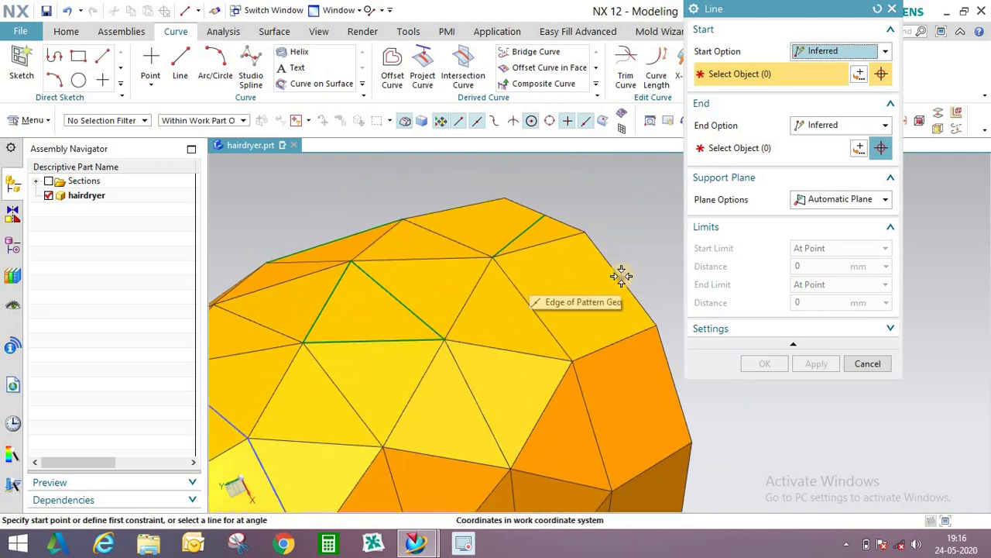
{"action": "left_click", "coordinate": [556, 270]}
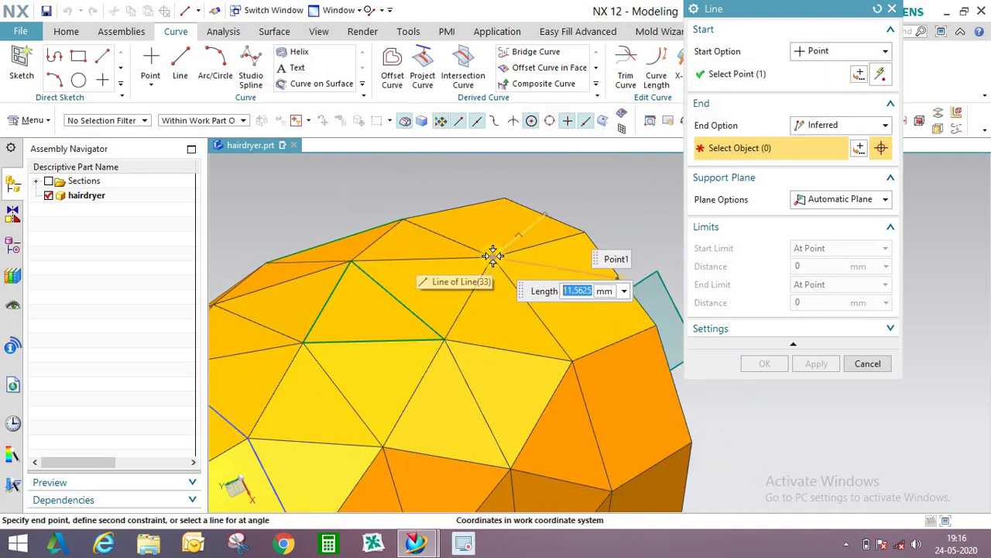
{"action": "left_click", "coordinate": [490, 257]}
{"action": "middle_click", "coordinate": [678, 320]}
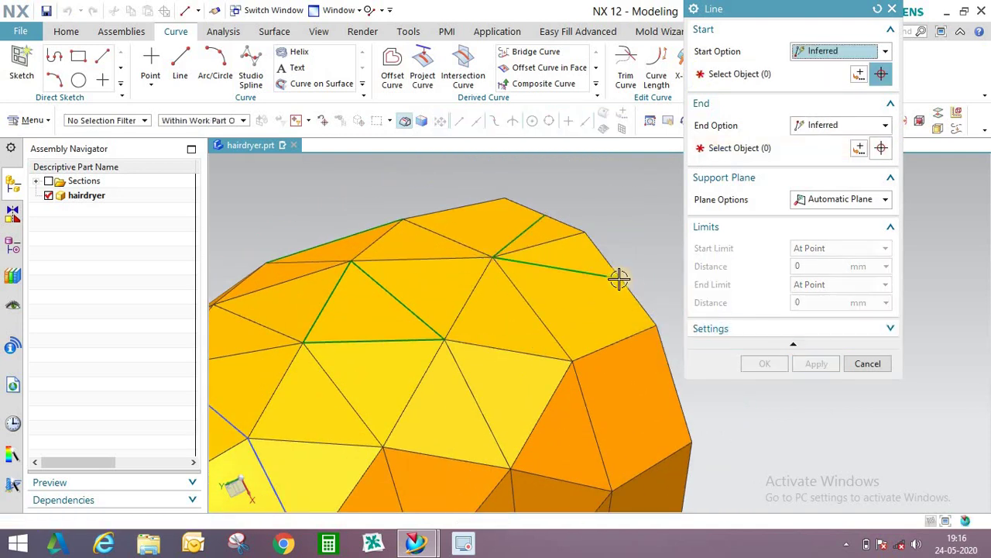
{"action": "left_click", "coordinate": [620, 276]}
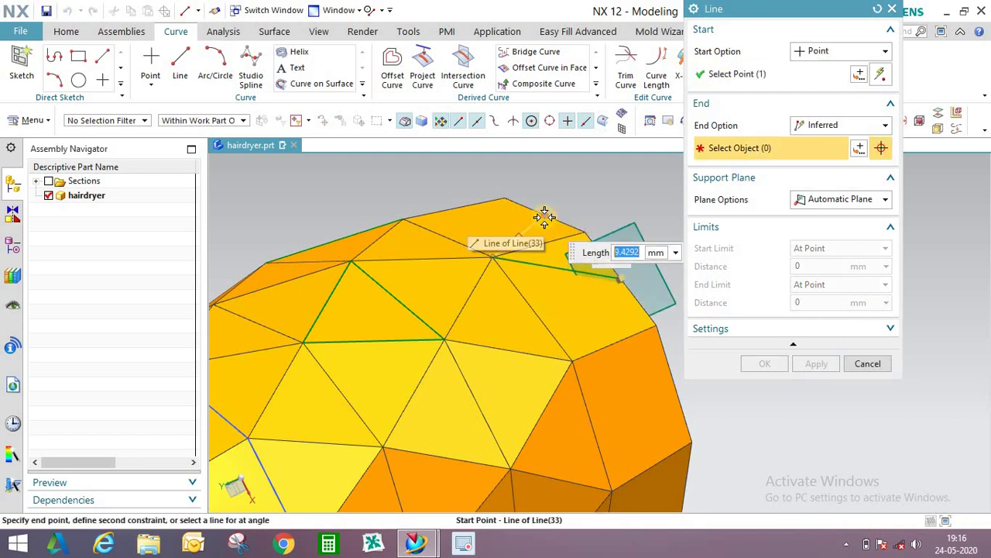
{"action": "left_click", "coordinate": [545, 217]}
{"action": "middle_click", "coordinate": [668, 285]}
Extrude the closed triangle on the tapered ring 10 mm outward from the body, with Boolean None.
{"action": "middle_click_drag", "start_coordinate": [667, 285], "coordinate": [383, 245]}
{"action": "left_click", "coordinate": [66, 31]}
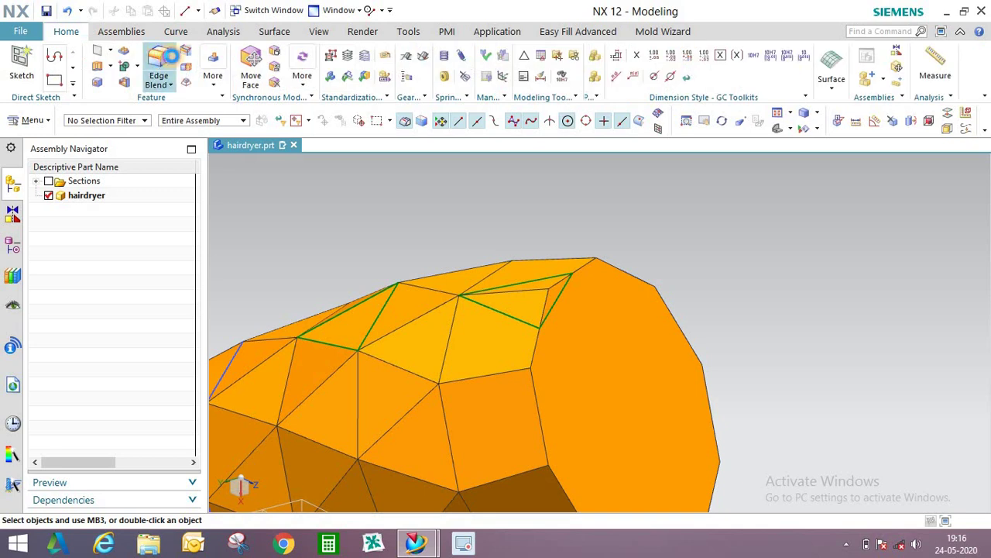
{"action": "left_click", "coordinate": [158, 68]}
{"action": "key", "text": "Escape"}
{"action": "key", "text": "x"}
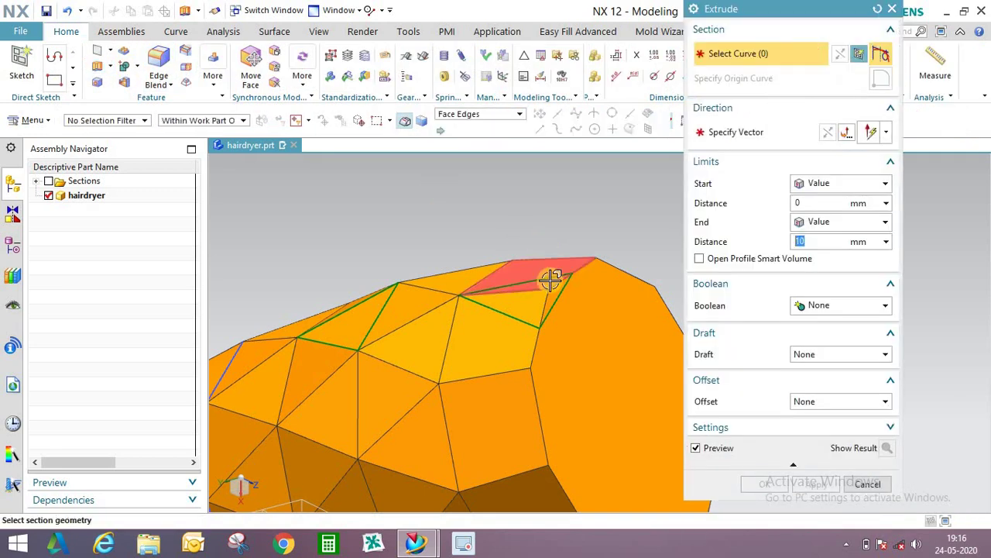
{"action": "left_click", "coordinate": [457, 144]}
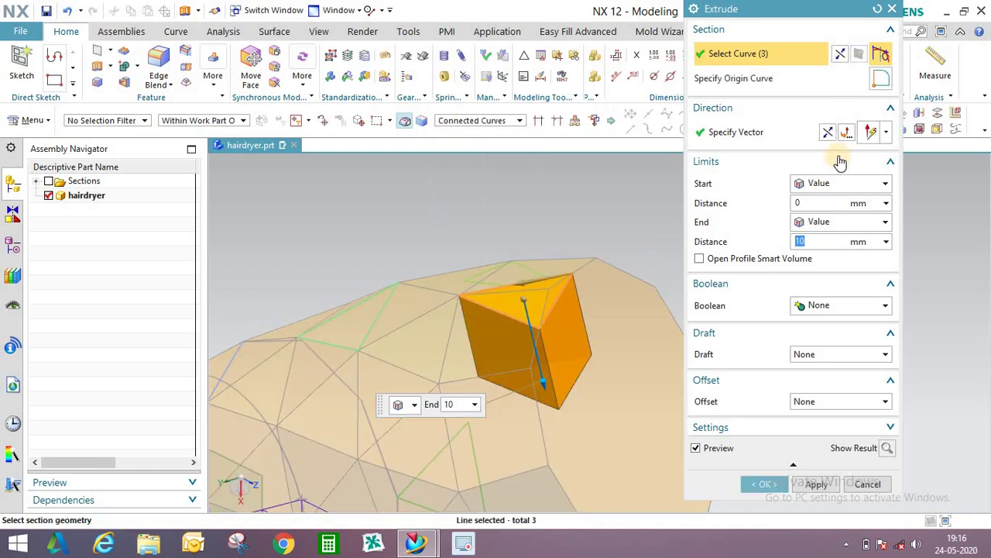
{"action": "left_click", "coordinate": [829, 135]}
{"action": "left_click", "coordinate": [769, 483]}
{"action": "scroll", "coordinate": [660, 276], "scroll_direction": "down", "scroll_amount": 3}
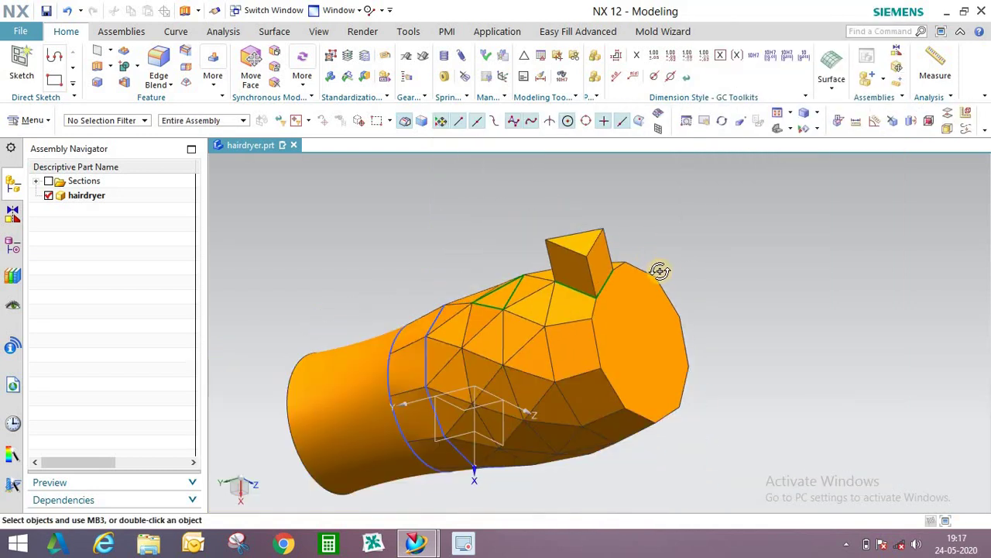
Offset the wedge's face at the open end of the barrel with Offset Region.
{"action": "middle_click_drag", "start_coordinate": [660, 270], "coordinate": [269, 52]}
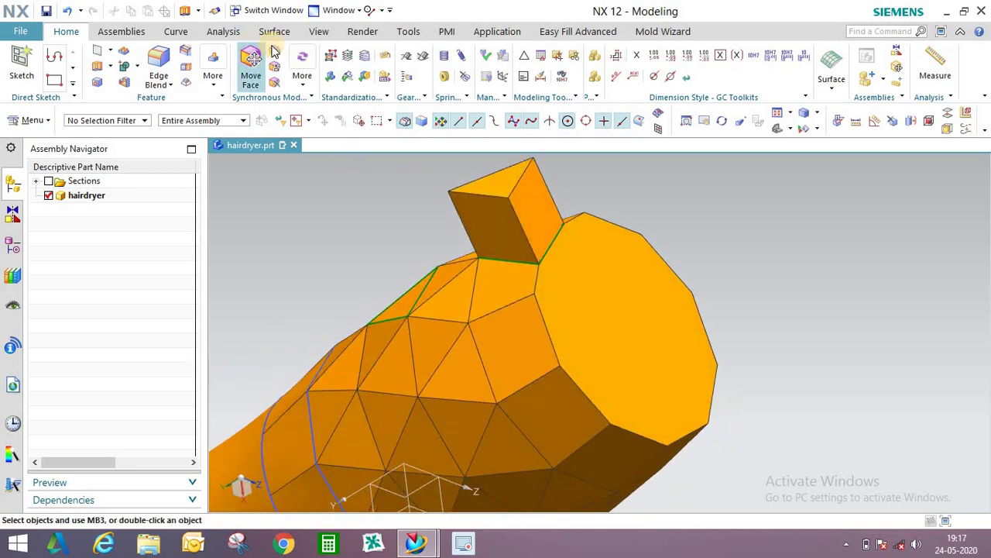
{"action": "left_click", "coordinate": [528, 202]}
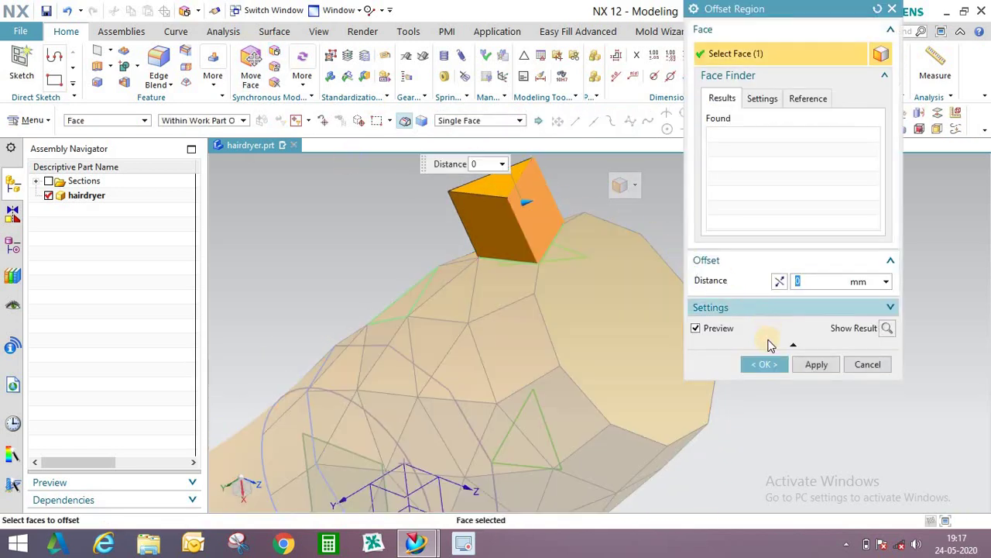
{"action": "left_click", "coordinate": [759, 363]}
Pattern the wedge body circularly about the barrel's axis with a count of 10 and a 36° pitch angle.
{"action": "middle_click_drag", "start_coordinate": [626, 247], "coordinate": [381, 217]}
{"action": "left_click", "coordinate": [34, 121]}
{"action": "mouse_move", "coordinate": [39, 191]}
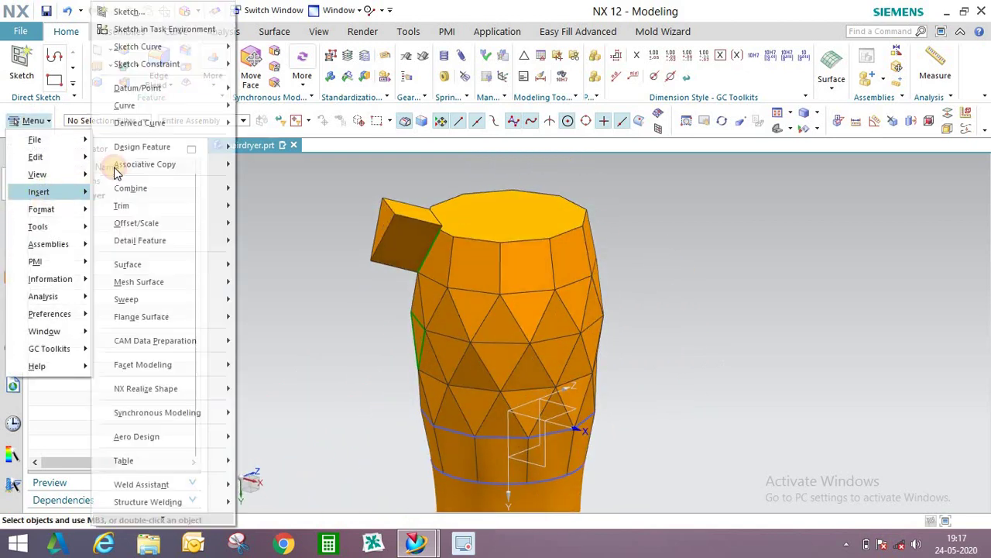
{"action": "mouse_move", "coordinate": [145, 164]}
{"action": "left_click", "coordinate": [282, 277]}
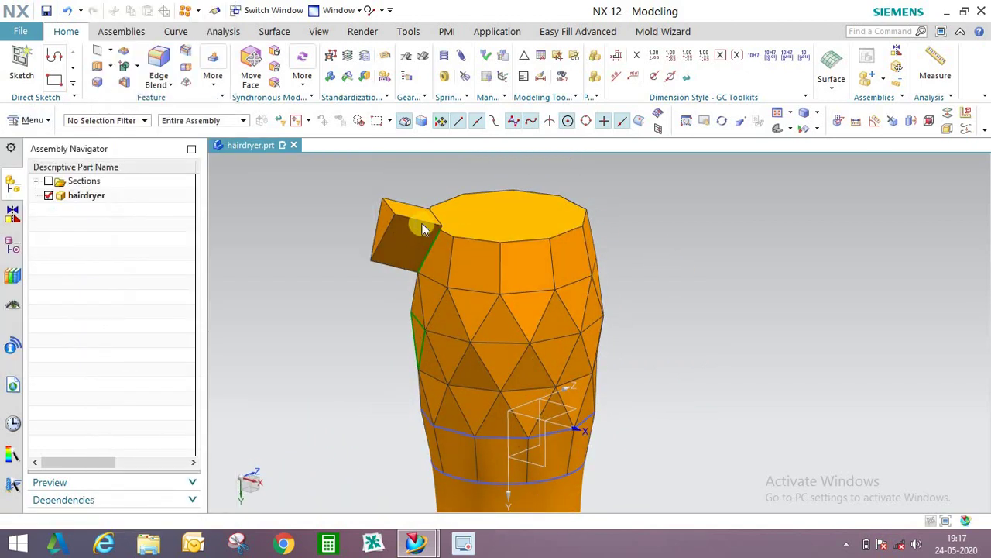
{"action": "scroll", "coordinate": [398, 213], "scroll_direction": "up", "scroll_amount": 4}
{"action": "left_click", "coordinate": [393, 206]}
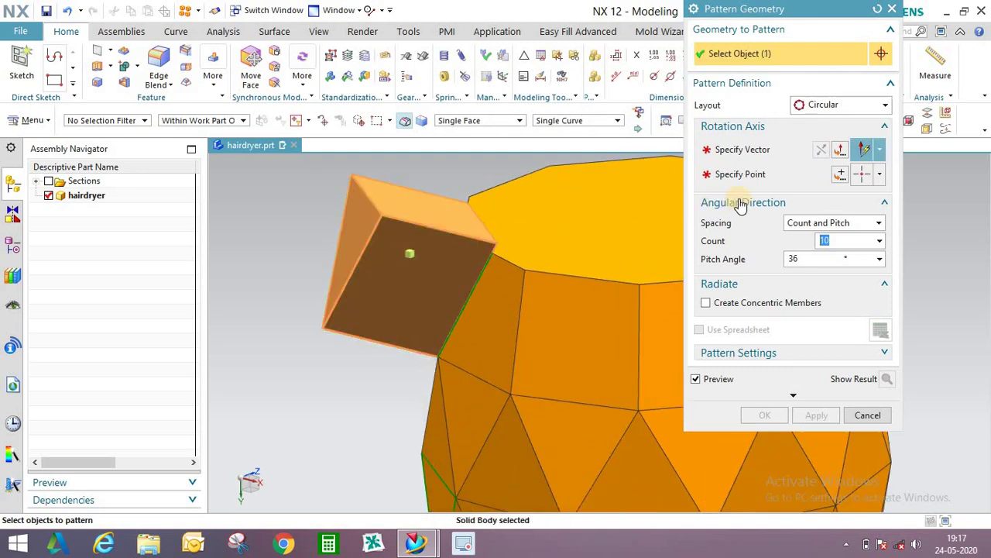
{"action": "left_click", "coordinate": [724, 149]}
{"action": "left_click", "coordinate": [732, 275]}
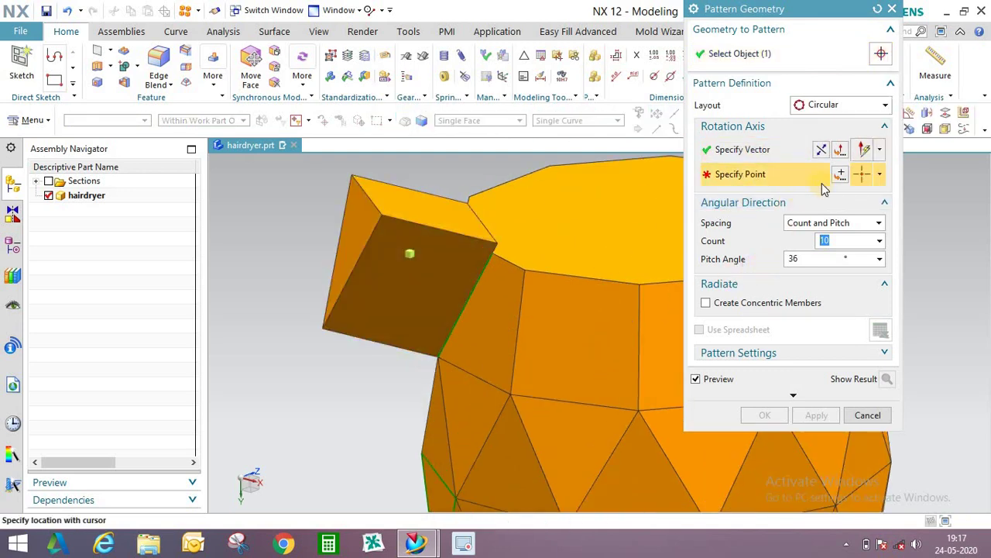
{"action": "left_click", "coordinate": [842, 177]}
{"action": "left_click", "coordinate": [811, 279]}
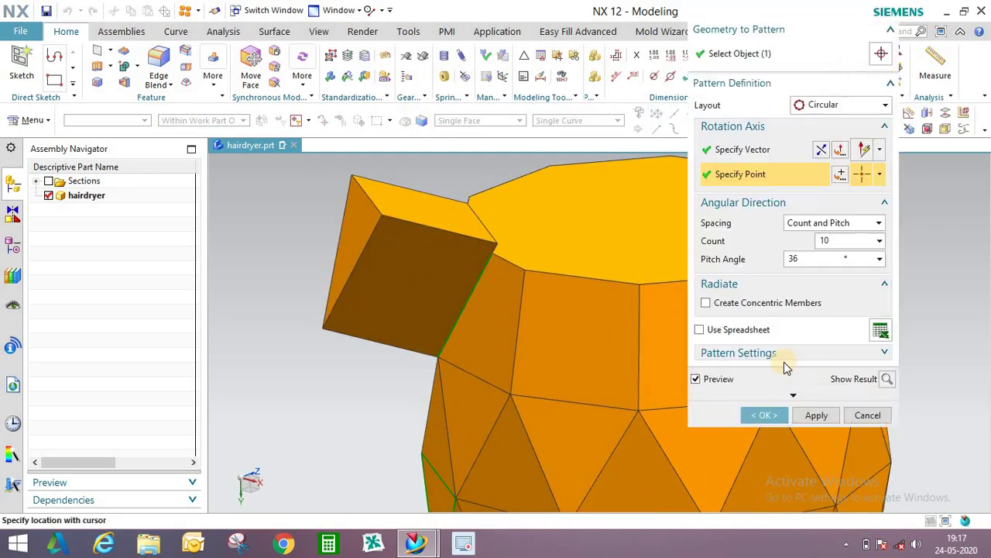
{"action": "middle_click", "coordinate": [494, 314]}
{"action": "scroll", "coordinate": [523, 267], "scroll_direction": "down", "scroll_amount": 5}
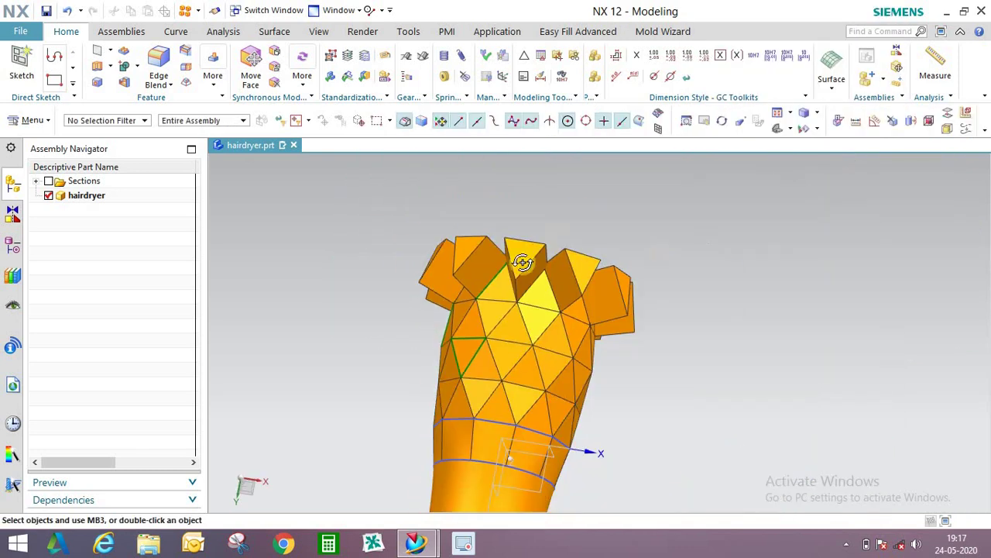
Subtract the wedge and all its patterned copies from the tapered end ring, keeping neither target nor tools.
{"action": "middle_click_drag", "start_coordinate": [522, 262], "coordinate": [517, 286]}
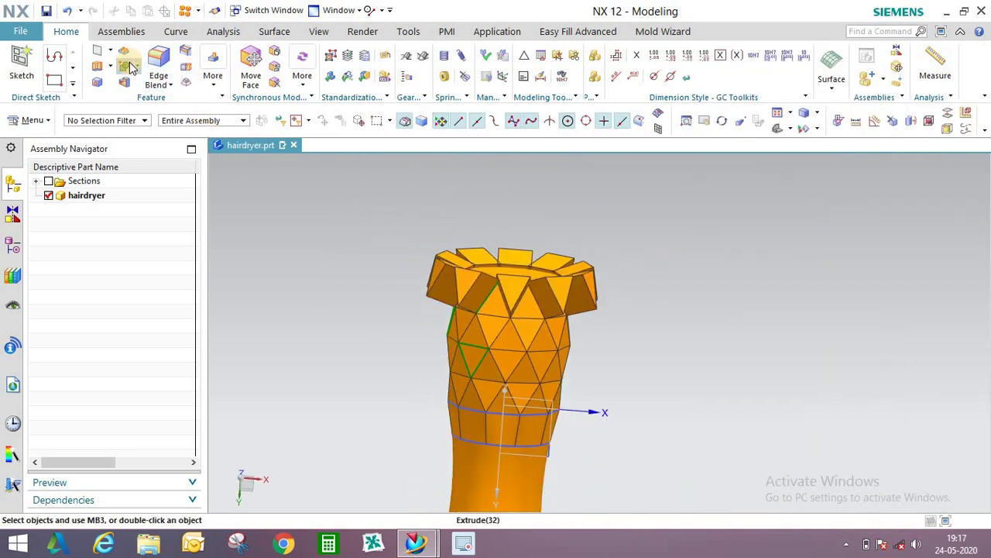
{"action": "left_click", "coordinate": [147, 103]}
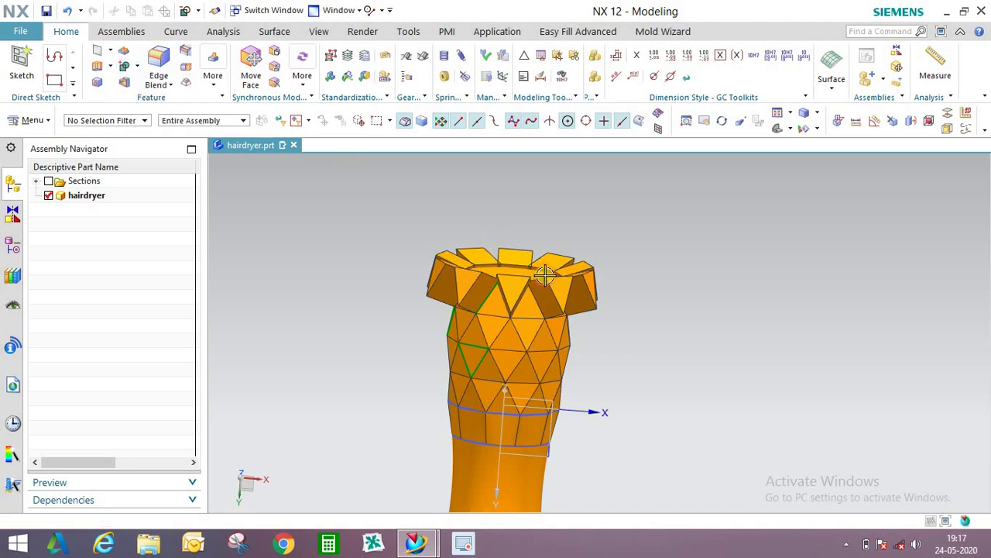
{"action": "scroll", "coordinate": [376, 193], "scroll_direction": "up", "scroll_amount": 3}
{"action": "left_click", "coordinate": [416, 296]}
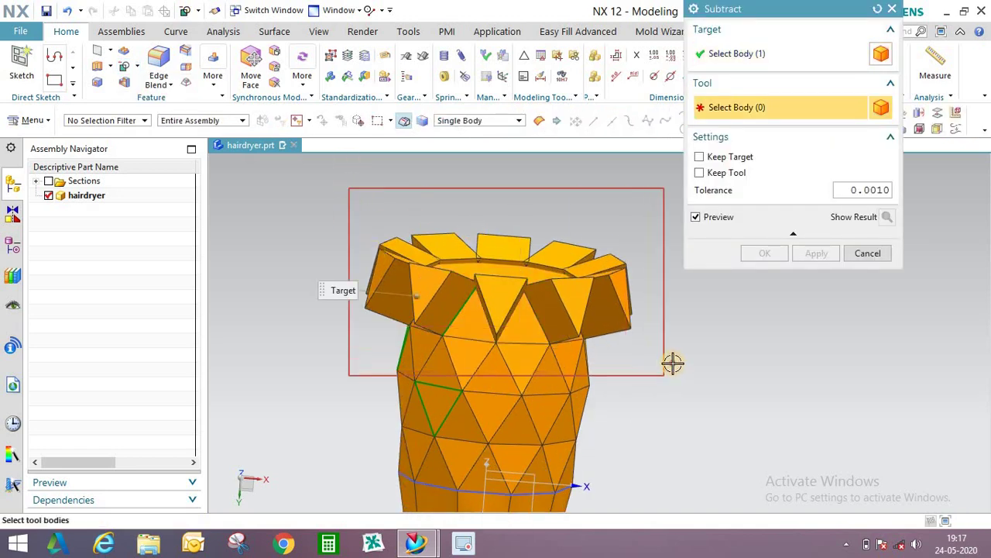
{"action": "left_click_drag", "start_coordinate": [673, 363], "coordinate": [673, 362]}
{"action": "middle_click", "coordinate": [680, 276]}
Examine the triangular facets cut into the tapered end ring from several angles.
{"action": "middle_click_drag", "start_coordinate": [586, 271], "coordinate": [550, 369]}
{"action": "scroll", "coordinate": [550, 368], "scroll_direction": "up", "scroll_amount": 3}
{"action": "middle_click_drag", "start_coordinate": [570, 328], "coordinate": [567, 333]}
{"action": "middle_click_drag", "start_coordinate": [670, 268], "coordinate": [628, 225]}
{"action": "scroll", "coordinate": [598, 254], "scroll_direction": "up", "scroll_amount": 2}
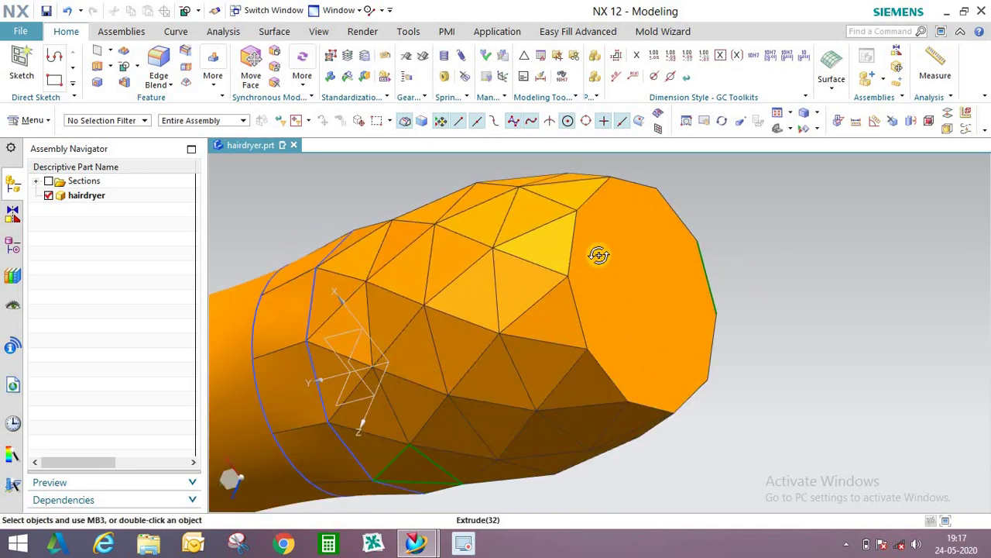
{"action": "middle_click_drag", "start_coordinate": [597, 255], "coordinate": [558, 354]}
{"action": "scroll", "coordinate": [558, 354], "scroll_direction": "down", "scroll_amount": 3}
{"action": "middle_click_drag", "start_coordinate": [519, 240], "coordinate": [456, 248]}
{"action": "scroll", "coordinate": [456, 248], "scroll_direction": "up", "scroll_amount": 3}
{"action": "scroll", "coordinate": [456, 248], "scroll_direction": "up", "scroll_amount": 1}
Extrude the ten edges of the new end face 3 mm outward with Boolean None and a 10° draft from the start limit.
{"action": "middle_click_drag", "start_coordinate": [384, 294], "coordinate": [367, 263]}
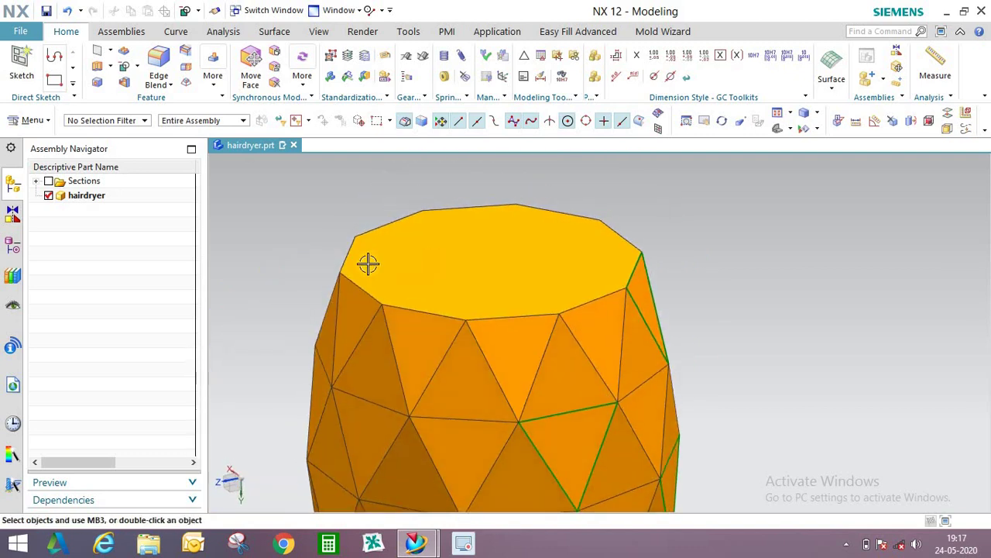
{"action": "scroll", "coordinate": [381, 267], "scroll_direction": "down", "scroll_amount": 1}
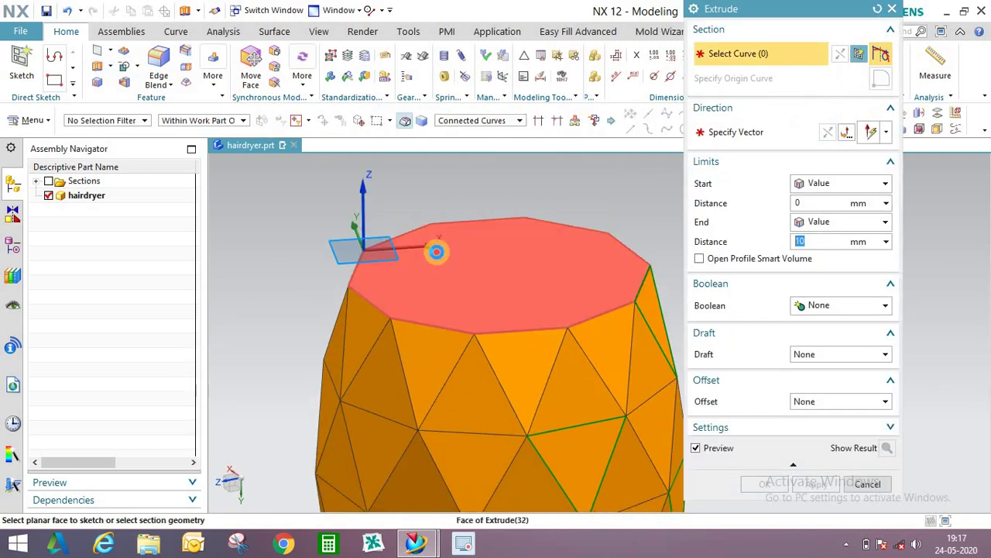
{"action": "left_click", "coordinate": [436, 250]}
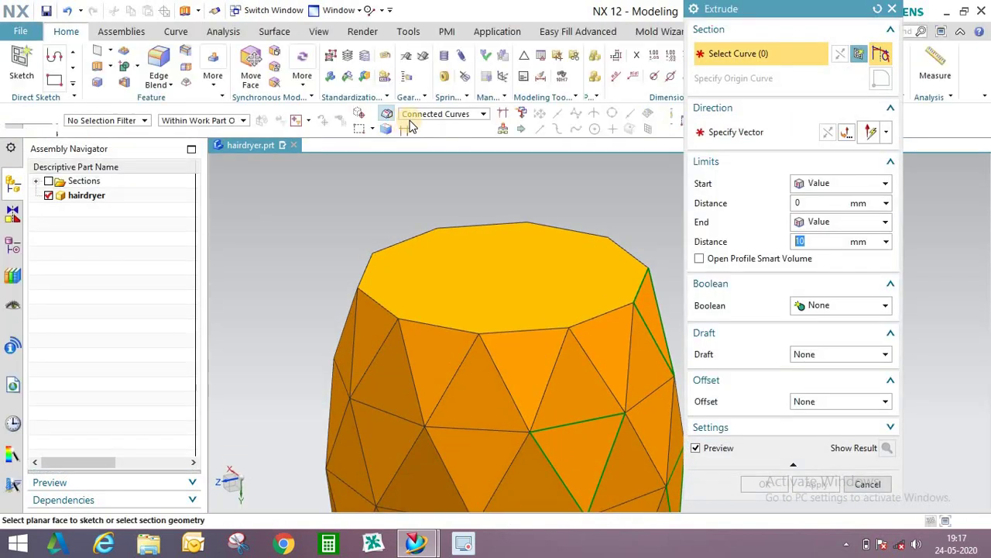
{"action": "left_click", "coordinate": [452, 121]}
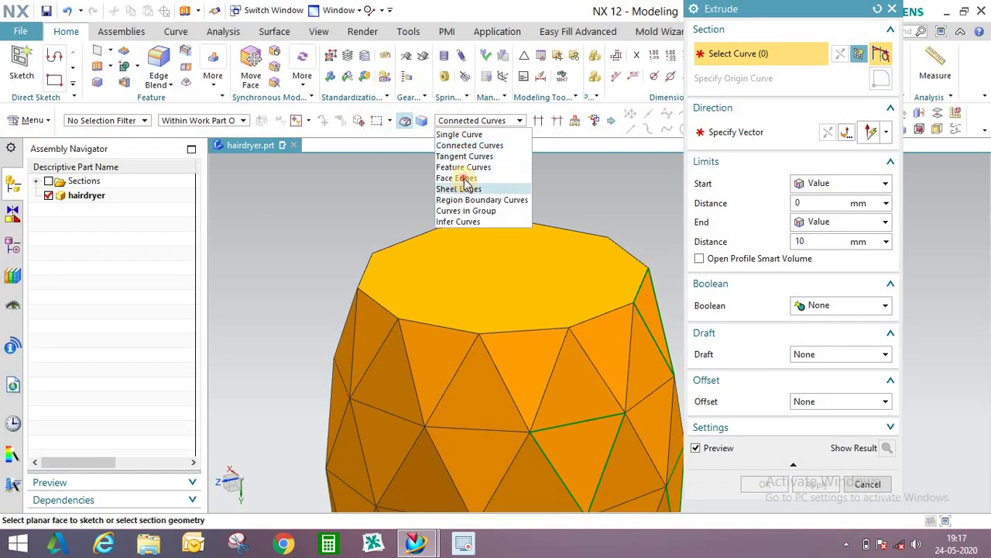
{"action": "left_click", "coordinate": [464, 179]}
{"action": "left_click", "coordinate": [498, 248]}
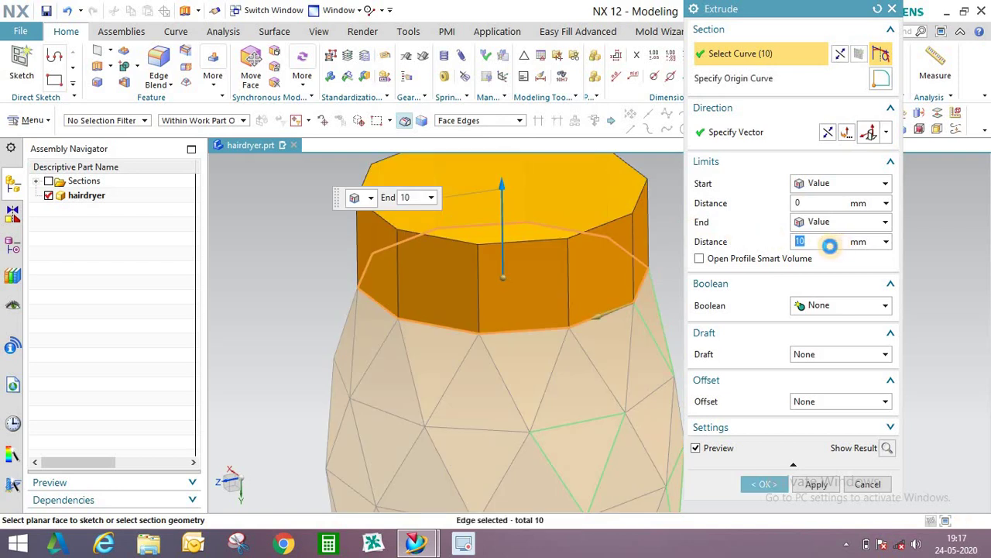
{"action": "type", "text": "5"}
{"action": "key", "text": "Return"}
{"action": "type", "text": "3"}
{"action": "key", "text": "Return"}
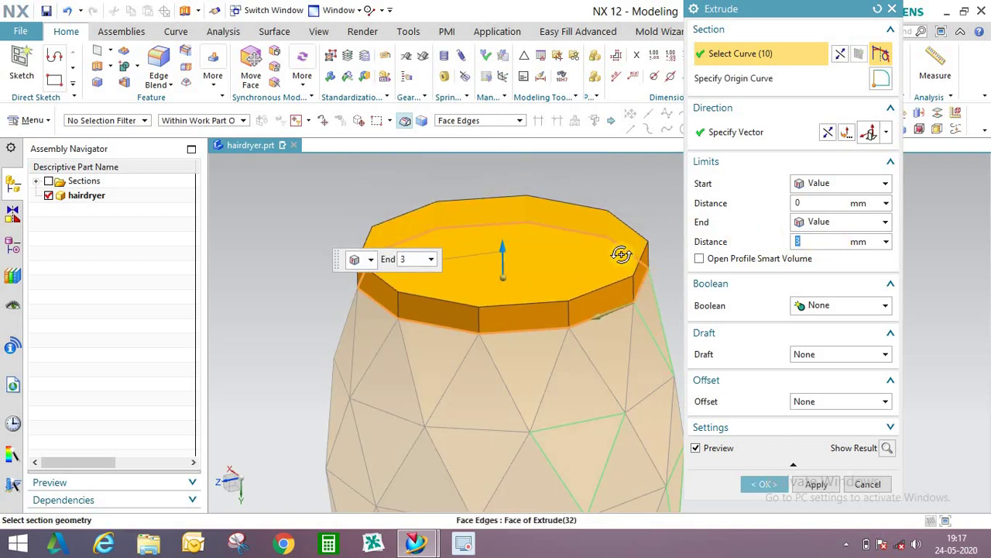
{"action": "middle_click_drag", "start_coordinate": [621, 254], "coordinate": [631, 283]}
{"action": "left_click", "coordinate": [812, 357]}
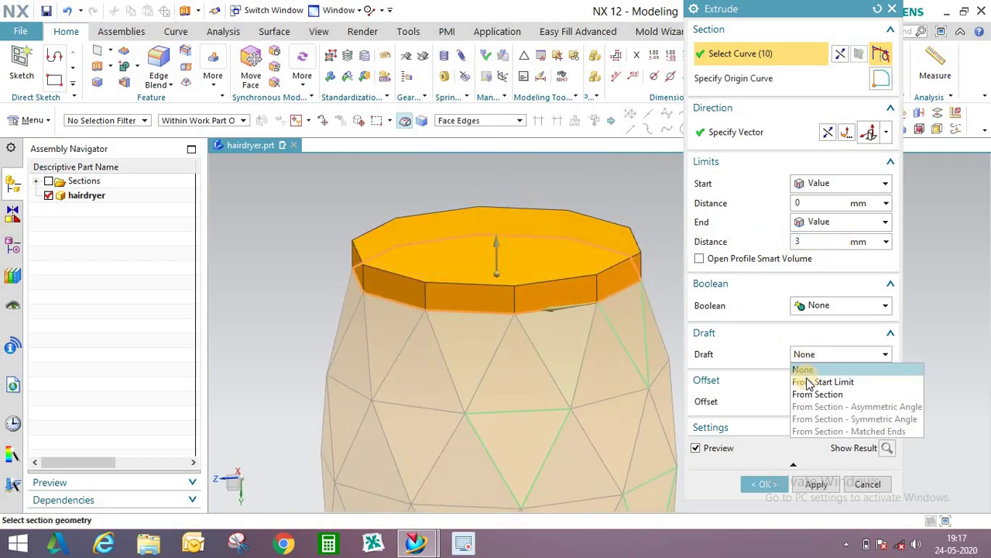
{"action": "left_click", "coordinate": [821, 380]}
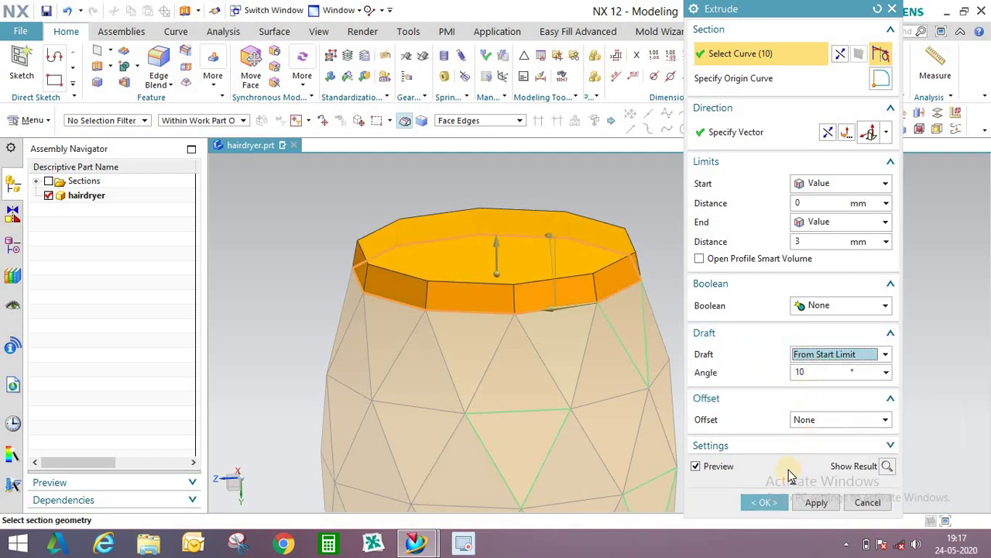
{"action": "left_click", "coordinate": [778, 501]}
Draw a line from the outer-edge midpoint of a facet on the 3 mm ring to its inner corner shared with the adjacent facet.
{"action": "middle_click_drag", "start_coordinate": [662, 296], "coordinate": [631, 311]}
{"action": "scroll", "coordinate": [630, 312], "scroll_direction": "down", "scroll_amount": 3}
{"action": "scroll", "coordinate": [548, 280], "scroll_direction": "up", "scroll_amount": 5}
{"action": "middle_click_drag", "start_coordinate": [542, 283], "coordinate": [503, 252]}
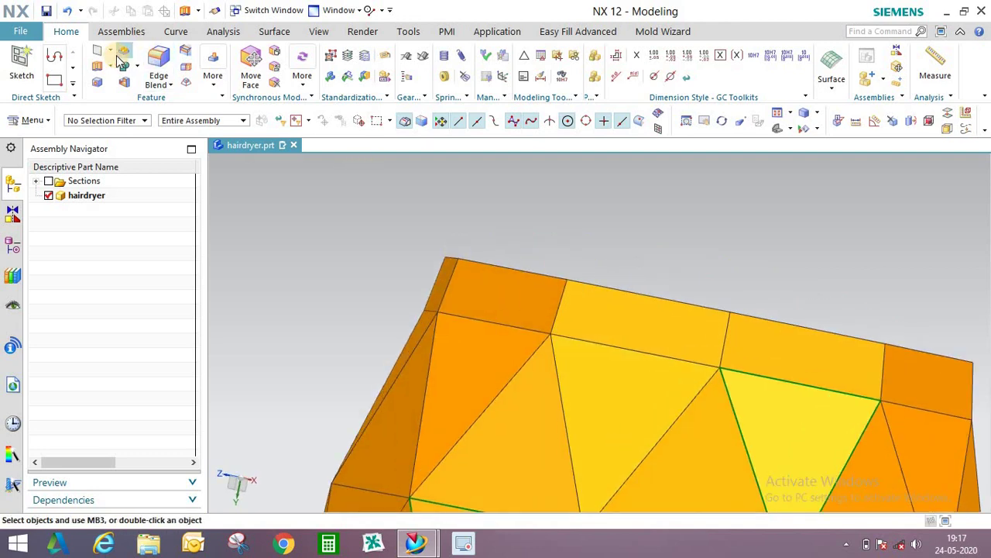
{"action": "left_click", "coordinate": [181, 32]}
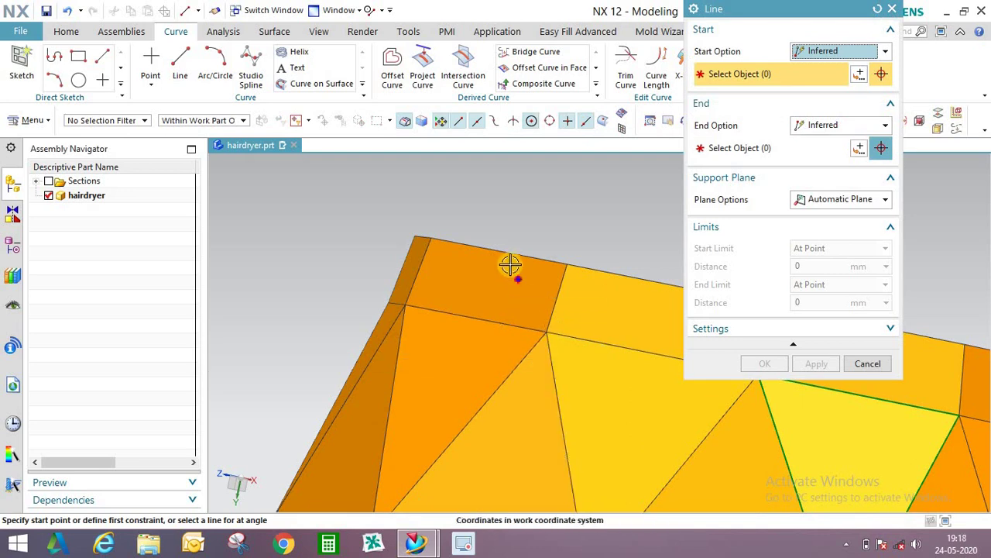
{"action": "middle_click_drag", "start_coordinate": [509, 233], "coordinate": [508, 247]}
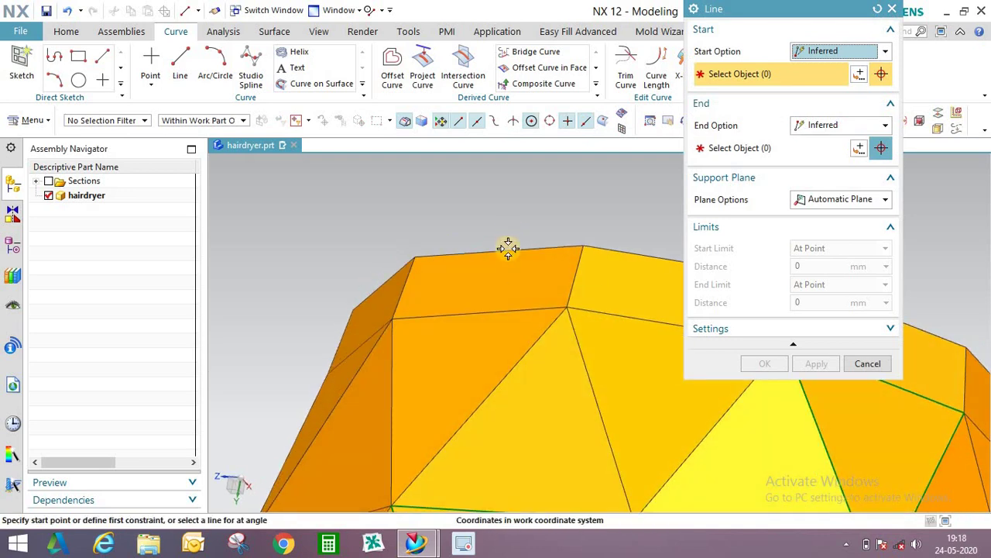
{"action": "left_click", "coordinate": [500, 248]}
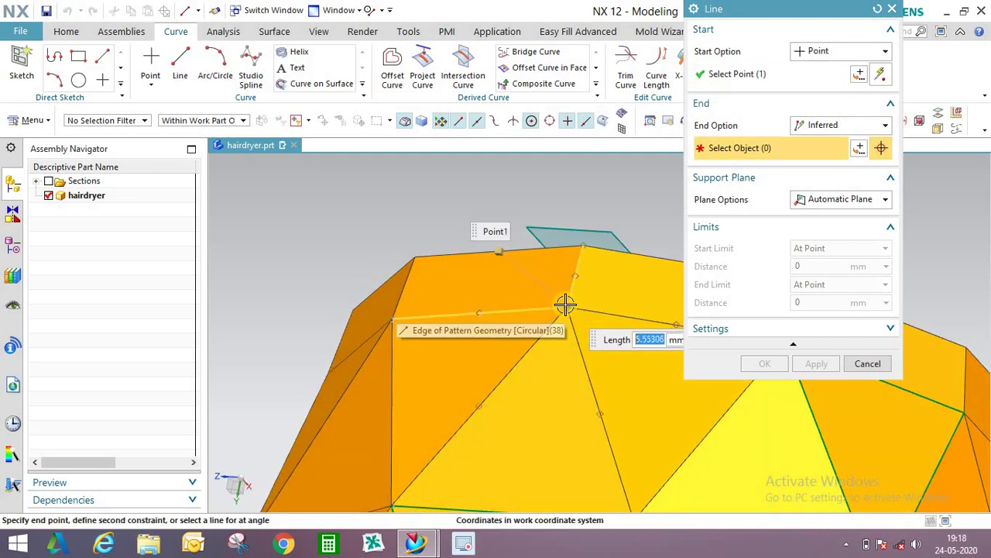
{"action": "left_click", "coordinate": [462, 314]}
{"action": "middle_click_drag", "start_coordinate": [462, 314], "coordinate": [674, 316]}
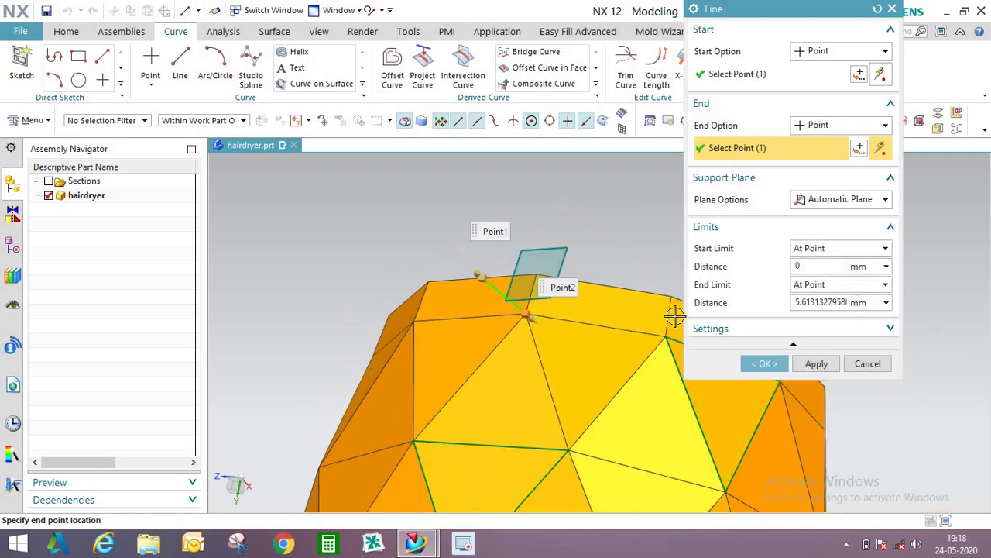
{"action": "left_click", "coordinate": [816, 364]}
Draw a second line from the adjacent 3 mm ring facet's outer-edge midpoint to the shared corner, and join the two midpoints to close the triangle.
{"action": "middle_click_drag", "start_coordinate": [597, 294], "coordinate": [611, 289]}
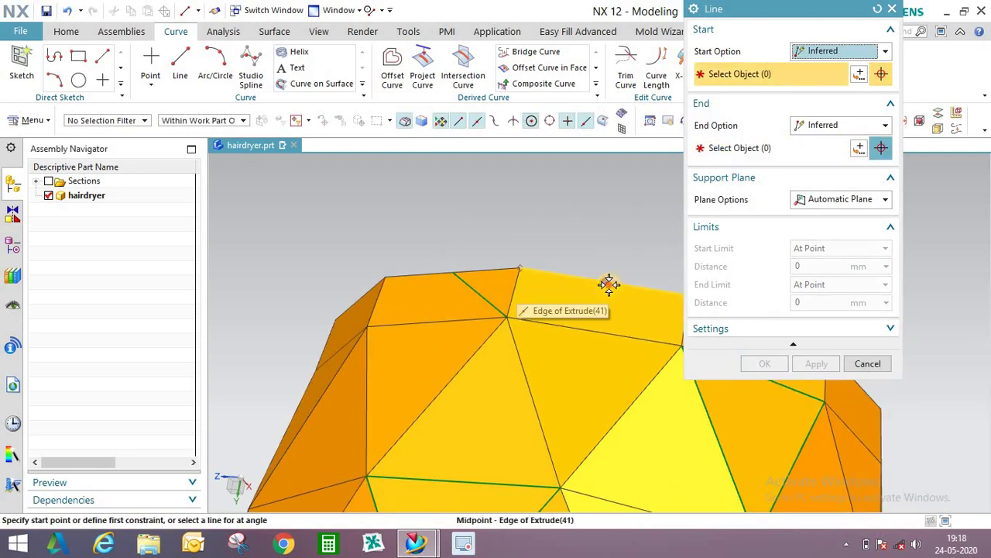
{"action": "left_click", "coordinate": [609, 284]}
{"action": "left_click", "coordinate": [510, 316]}
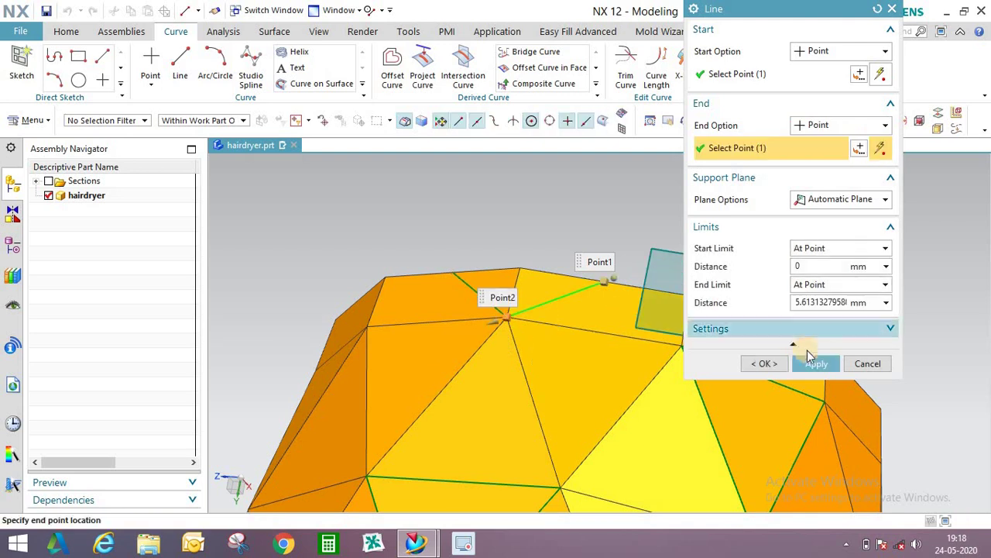
{"action": "left_click", "coordinate": [815, 364]}
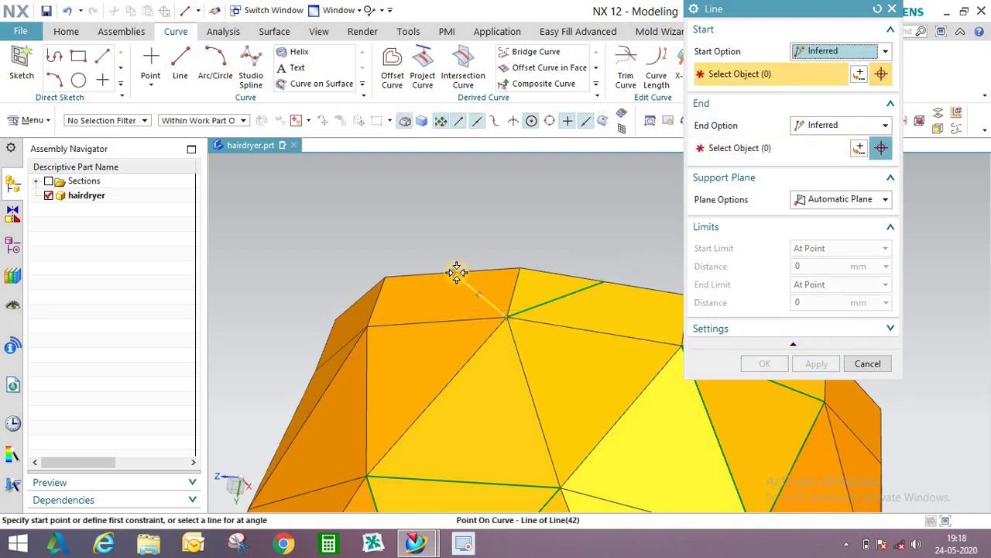
{"action": "left_click", "coordinate": [457, 271]}
{"action": "left_click", "coordinate": [603, 283]}
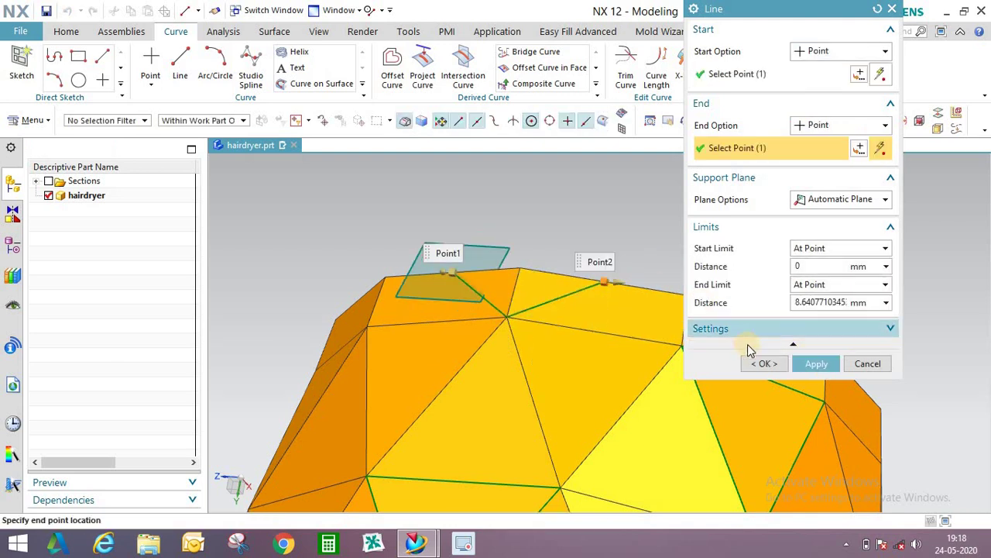
{"action": "left_click", "coordinate": [763, 363]}
Extrude the closed triangle on the end ring 3 mm outward with Boolean None to form a separate wedge.
{"action": "mouse_move", "coordinate": [597, 295]}
{"action": "middle_mouse_down"}
{"action": "mouse_move", "coordinate": [560, 358]}
{"action": "mouse_move", "coordinate": [599, 332]}
{"action": "mouse_move", "coordinate": [599, 297]}
{"action": "mouse_move", "coordinate": [586, 303]}
{"action": "mouse_move", "coordinate": [605, 281]}
{"action": "mouse_move", "coordinate": [630, 272]}
{"action": "mouse_move", "coordinate": [589, 288]}
{"action": "middle_mouse_up"}
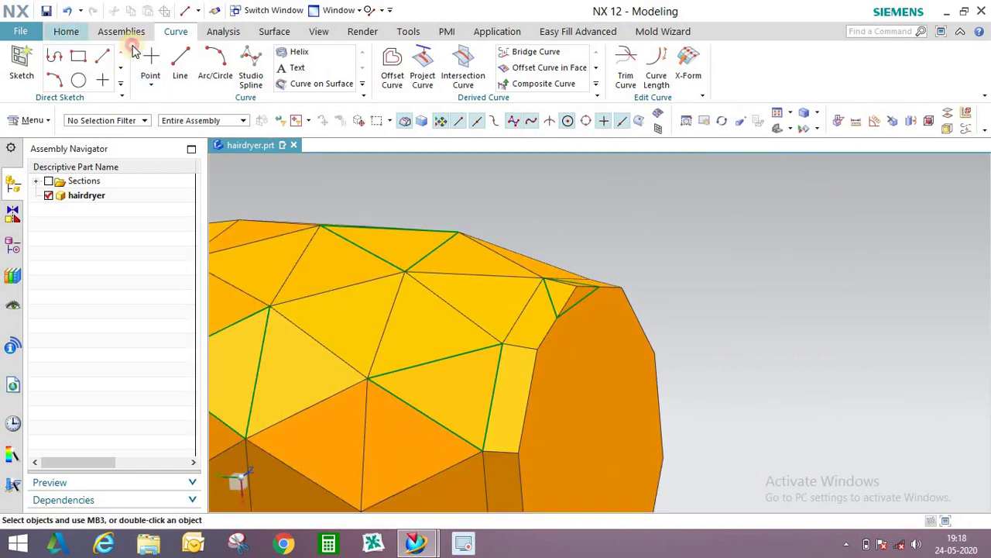
{"action": "scroll", "coordinate": [133, 50], "scroll_direction": "up", "scroll_amount": 1}
{"action": "left_click", "coordinate": [124, 65]}
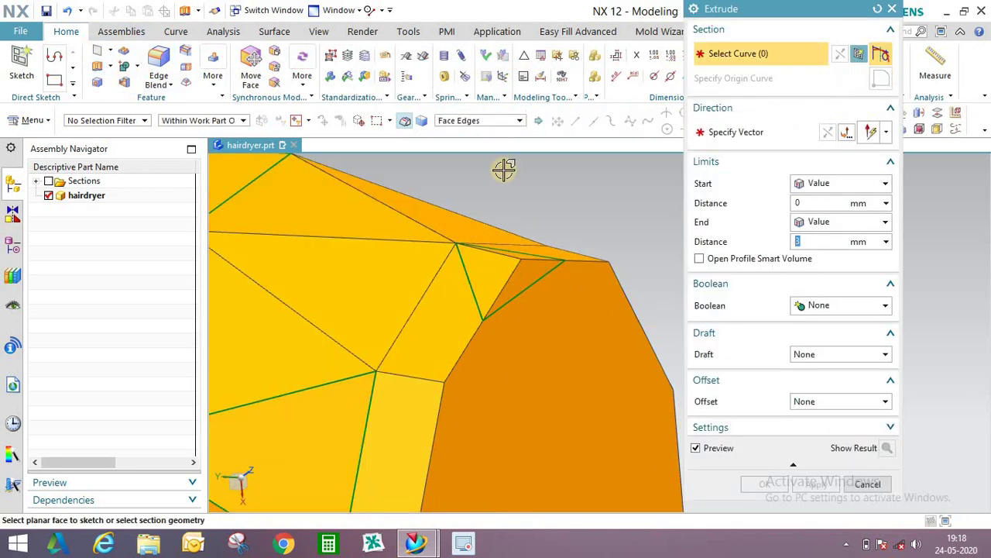
{"action": "left_click", "coordinate": [481, 124]}
{"action": "left_click", "coordinate": [465, 144]}
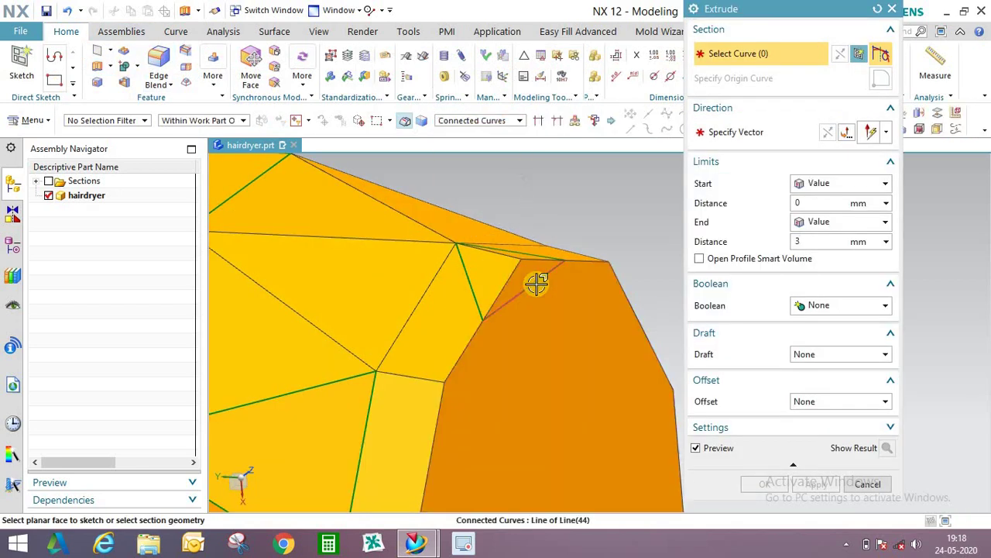
{"action": "left_click", "coordinate": [825, 134]}
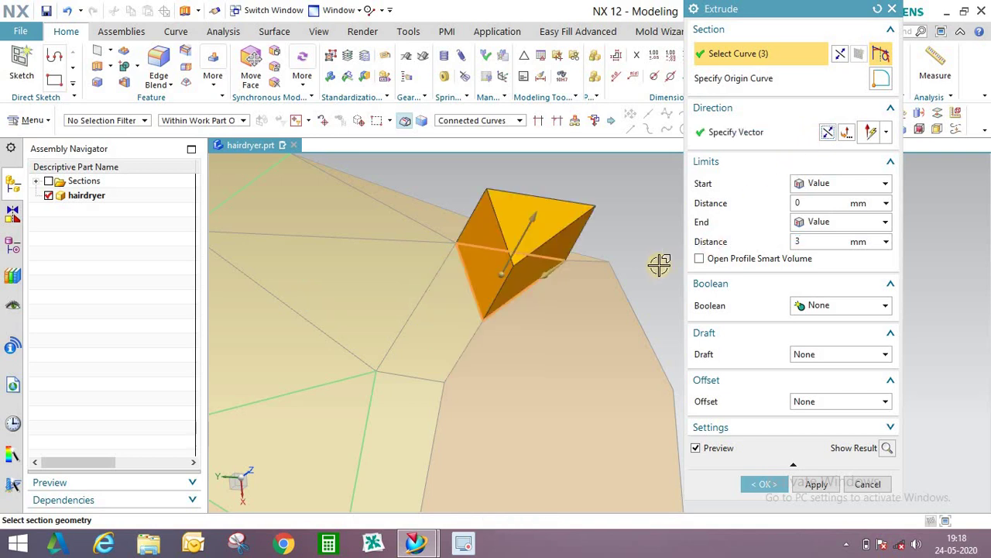
{"action": "left_click", "coordinate": [773, 483]}
Offset the wedge's side face nearest the end face by 1 mm with Offset Region.
{"action": "middle_click_drag", "start_coordinate": [658, 328], "coordinate": [584, 297]}
{"action": "scroll", "coordinate": [504, 231], "scroll_direction": "up", "scroll_amount": 2}
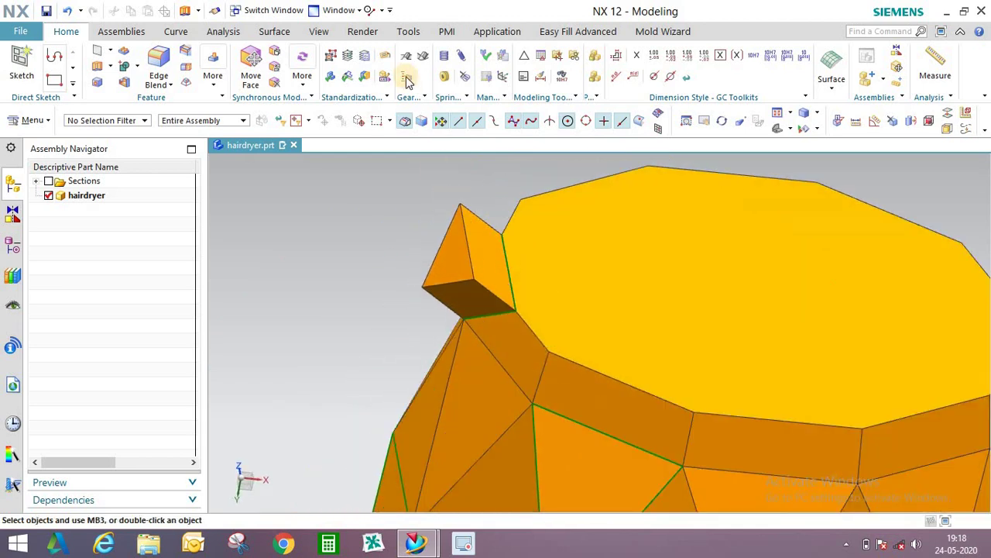
{"action": "left_click", "coordinate": [491, 249]}
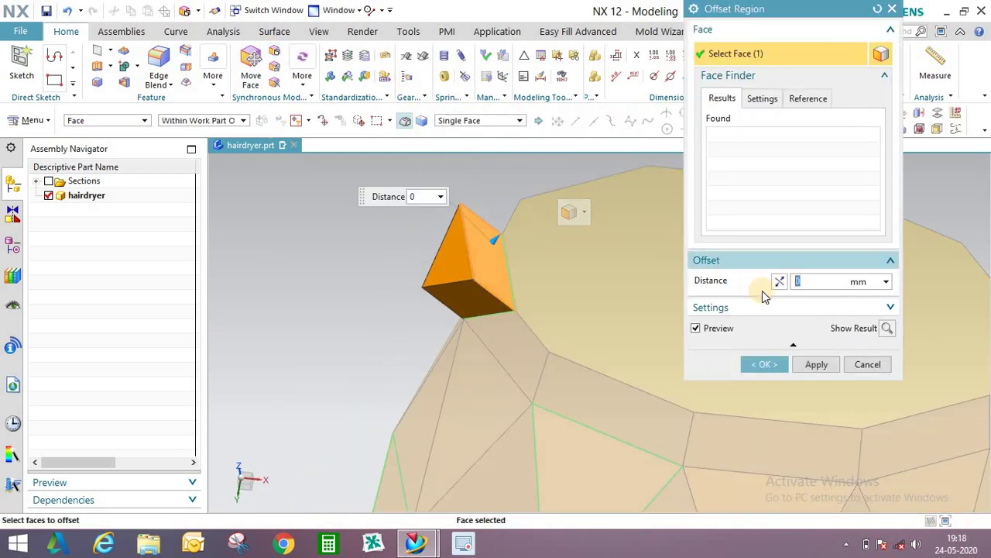
{"action": "type", "text": "1"}
{"action": "middle_click", "coordinate": [703, 325]}
Pattern the wedge body in a circular layout around the body's central axis with count 10 and a 36° pitch angle.
{"action": "middle_click_drag", "start_coordinate": [573, 246], "coordinate": [465, 202]}
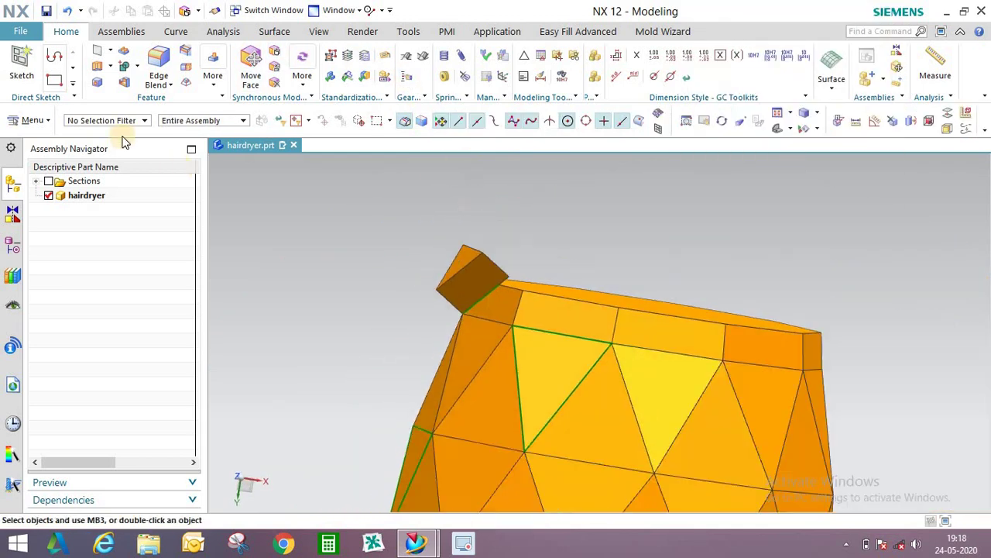
{"action": "left_click", "coordinate": [34, 122]}
{"action": "mouse_move", "coordinate": [35, 192]}
{"action": "mouse_move", "coordinate": [132, 163]}
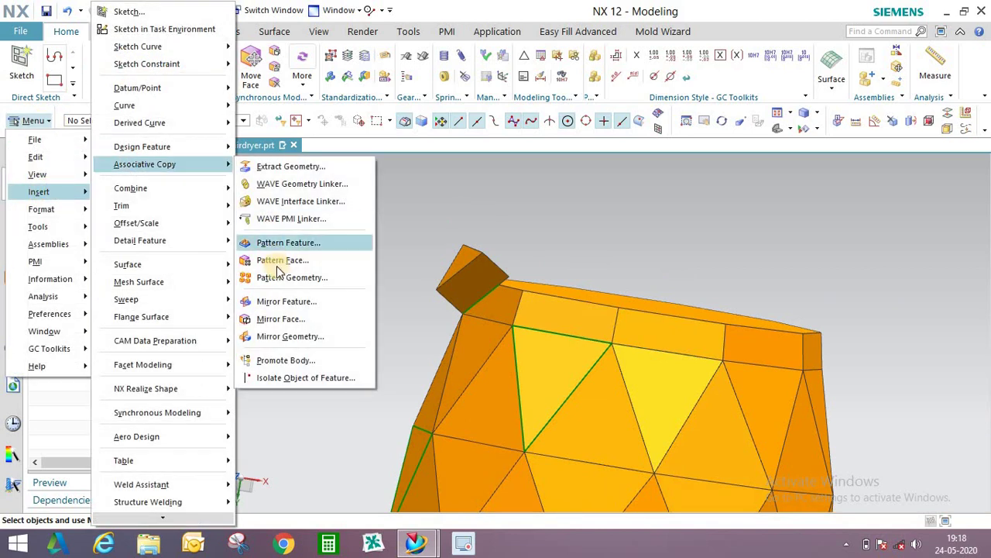
{"action": "left_click", "coordinate": [333, 275]}
{"action": "left_click", "coordinate": [467, 273]}
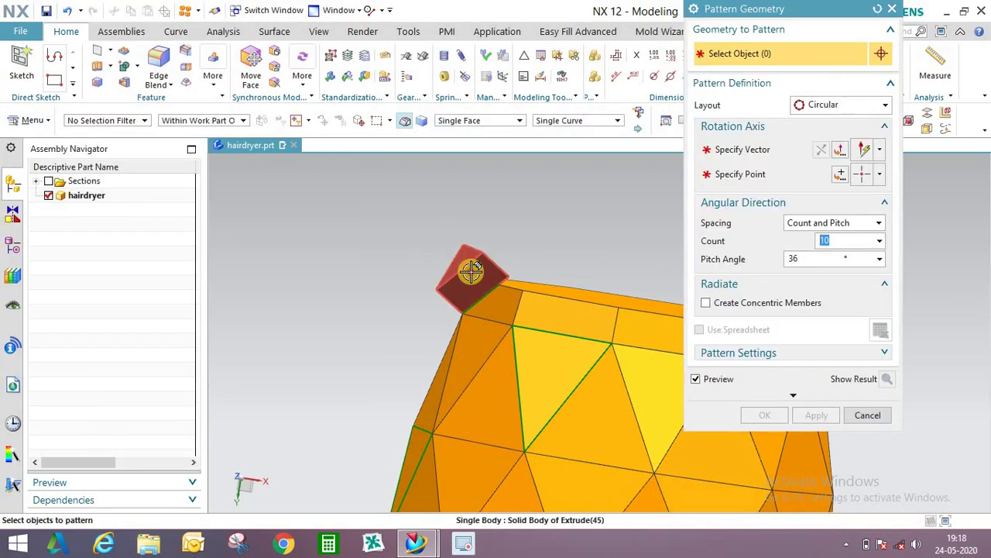
{"action": "left_click", "coordinate": [600, 352]}
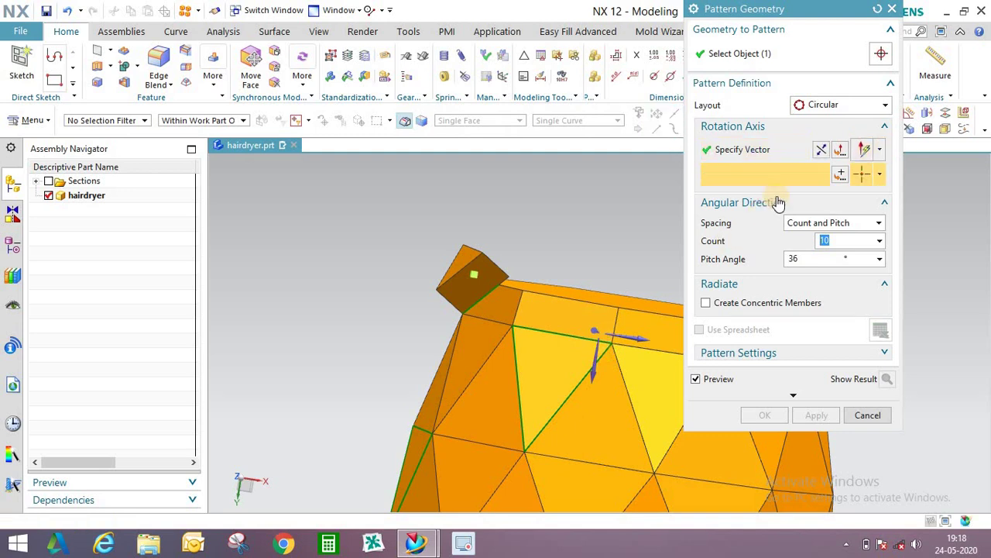
{"action": "left_click", "coordinate": [841, 175]}
{"action": "left_click", "coordinate": [799, 287]}
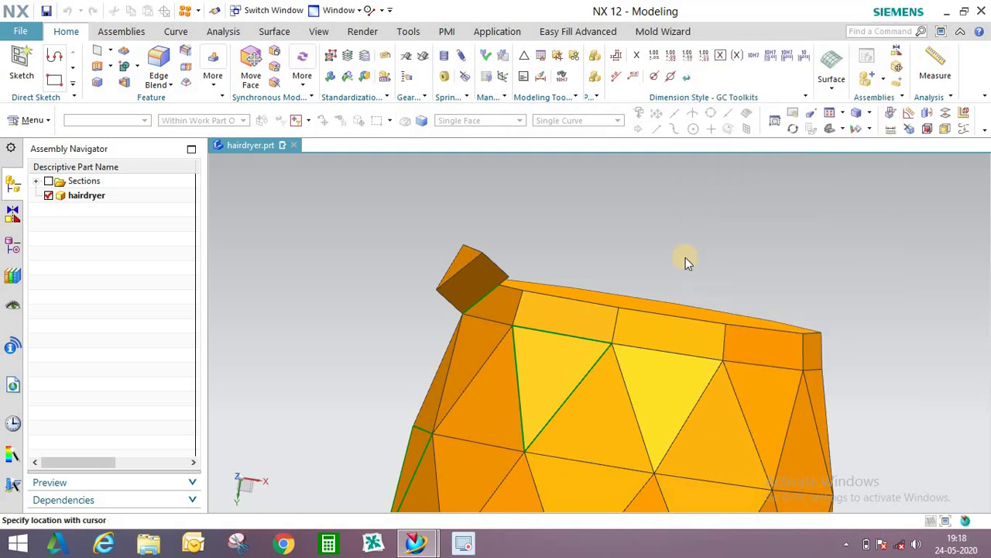
{"action": "middle_click_drag", "start_coordinate": [633, 239], "coordinate": [770, 365]}
{"action": "left_click", "coordinate": [773, 414]}
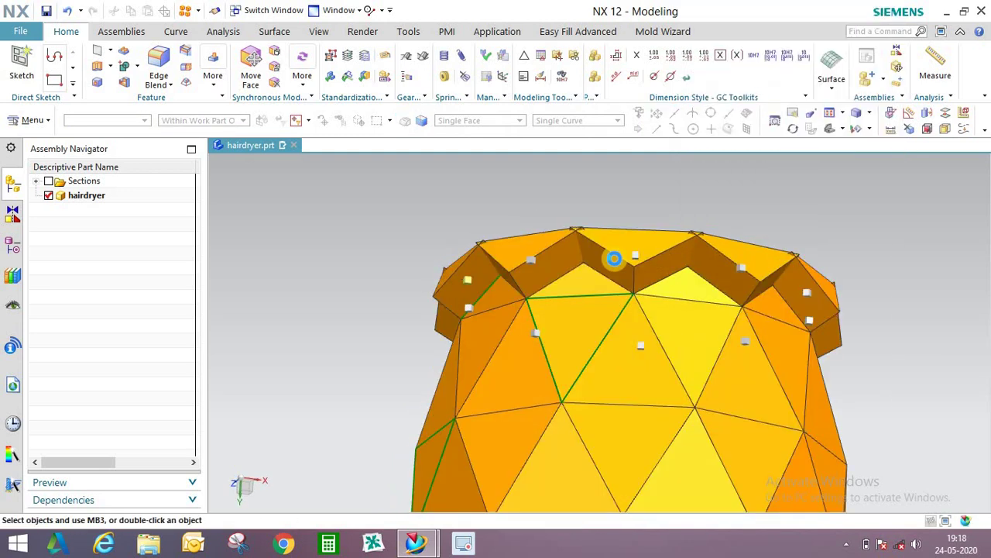
Subtract all the patterned wedges from the tapered 3 mm end ring.
{"action": "middle_click_drag", "start_coordinate": [575, 244], "coordinate": [542, 248]}
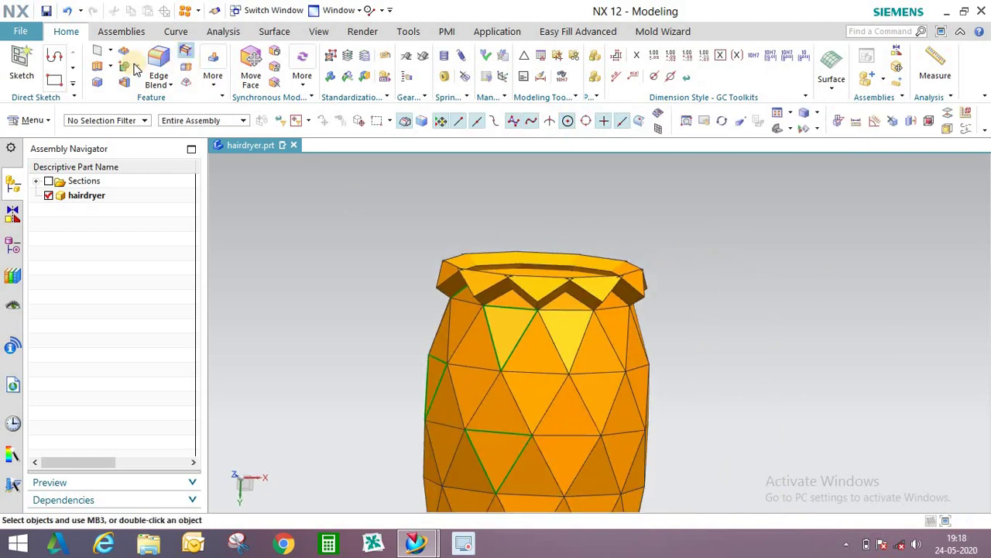
{"action": "left_click", "coordinate": [133, 70]}
{"action": "left_click", "coordinate": [139, 99]}
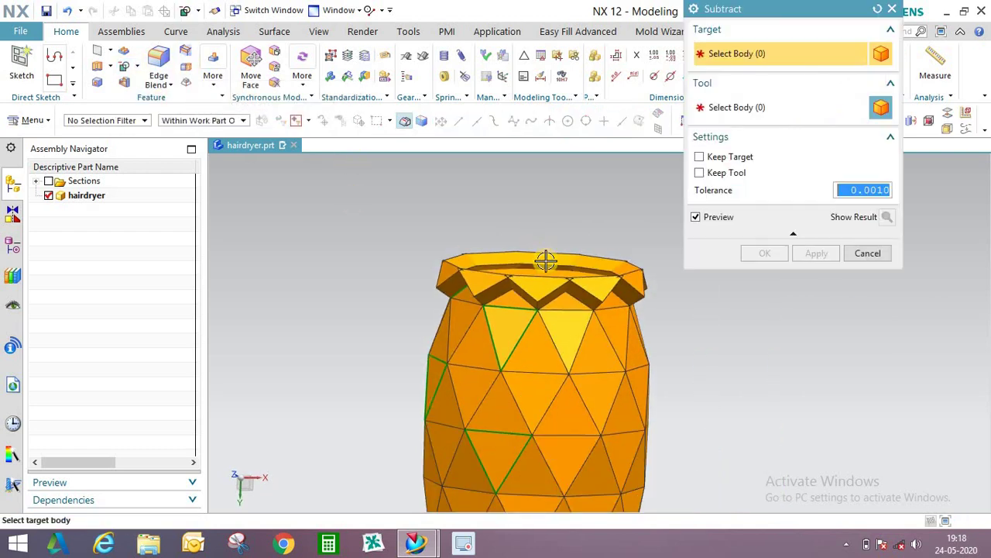
{"action": "left_click", "coordinate": [448, 285]}
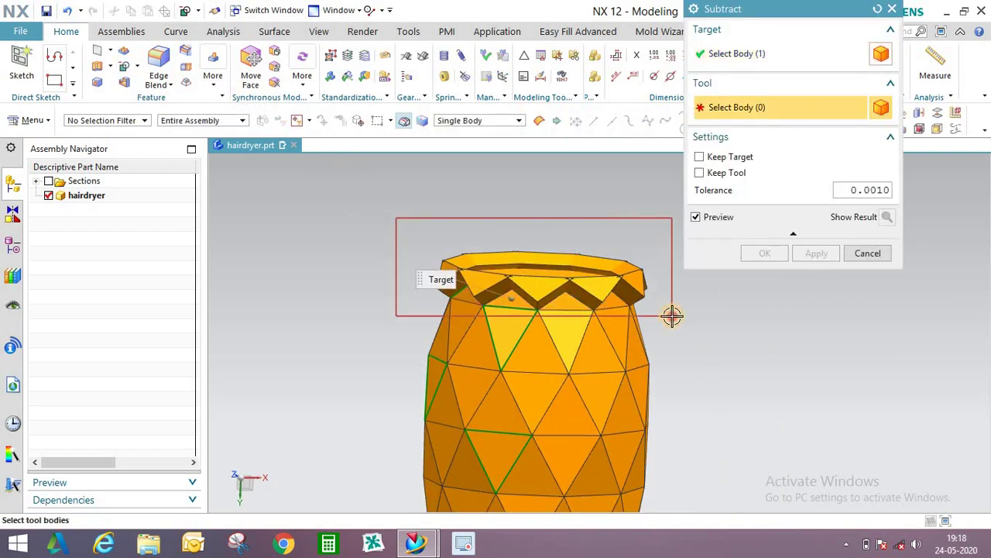
{"action": "left_click", "coordinate": [672, 315]}
{"action": "left_click", "coordinate": [763, 253]}
{"action": "middle_click_drag", "start_coordinate": [610, 266], "coordinate": [582, 305]}
{"action": "scroll", "coordinate": [662, 271], "scroll_direction": "down", "scroll_amount": 2}
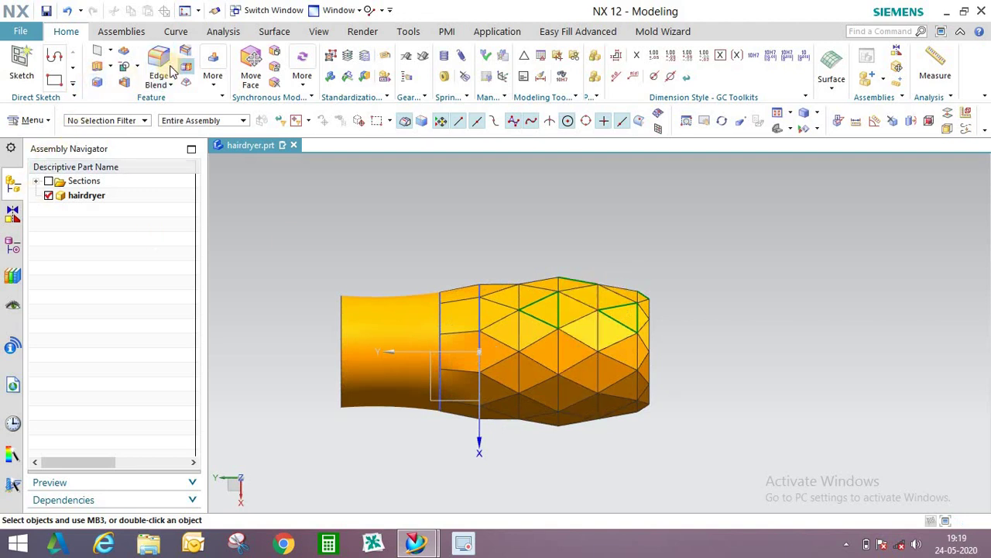
Try to subtract the six faceted section bodies from the smooth barrel.
{"action": "left_click", "coordinate": [124, 66]}
{"action": "left_click", "coordinate": [390, 297]}
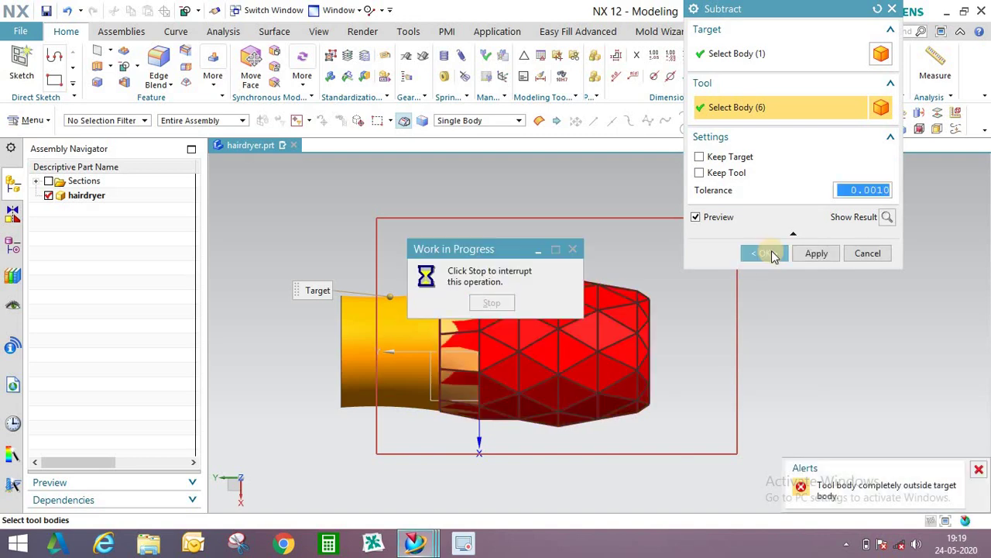
{"action": "scroll", "coordinate": [519, 352], "scroll_direction": "up", "scroll_amount": 1}
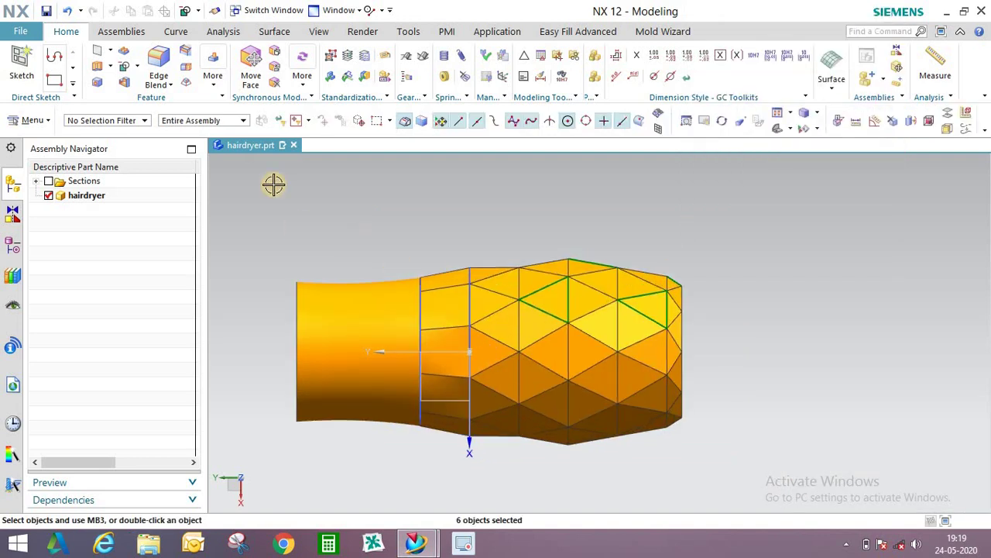
Unite the six faceted section bodies with the smooth barrel as the target.
{"action": "left_click", "coordinate": [140, 75]}
{"action": "left_click", "coordinate": [147, 82]}
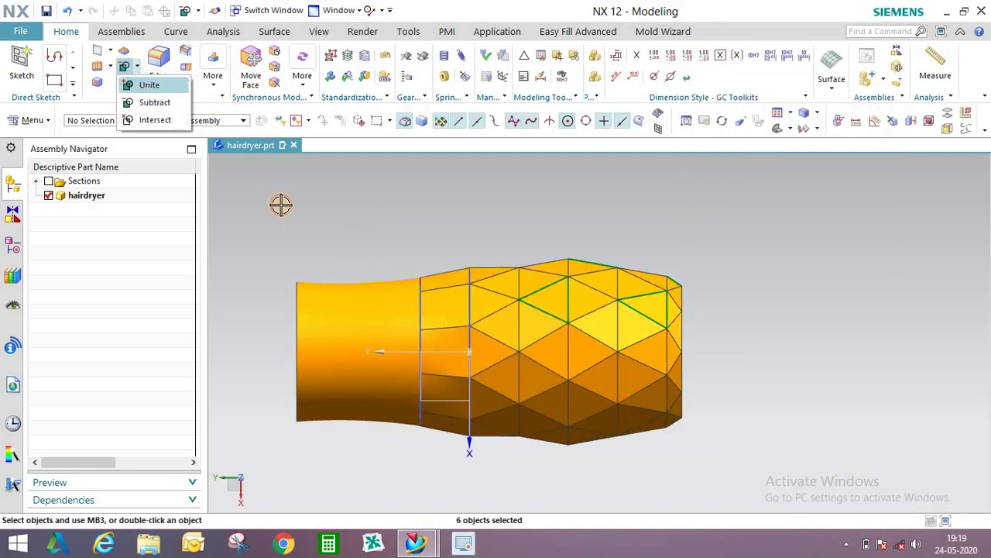
{"action": "left_click", "coordinate": [414, 307]}
{"action": "left_click", "coordinate": [496, 302]}
{"action": "left_click", "coordinate": [531, 316]}
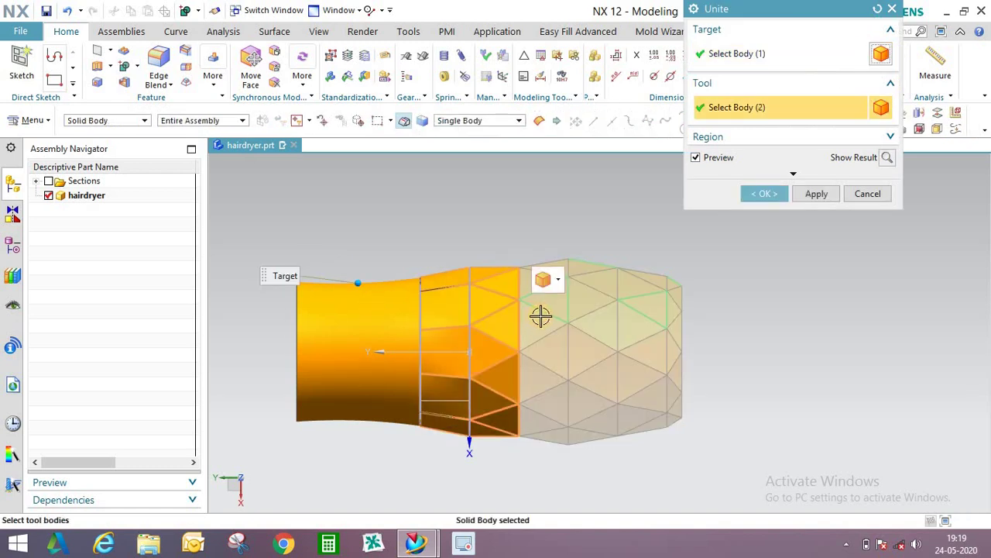
{"action": "left_click", "coordinate": [596, 321]}
{"action": "left_click", "coordinate": [638, 329]}
{"action": "left_click", "coordinate": [675, 342]}
{"action": "left_click", "coordinate": [681, 344]}
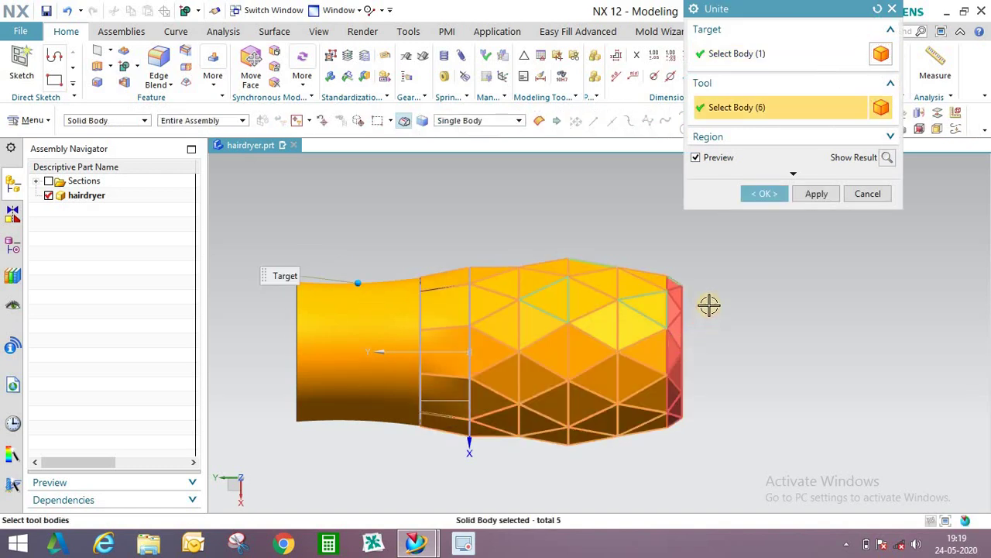
{"action": "left_click", "coordinate": [763, 193]}
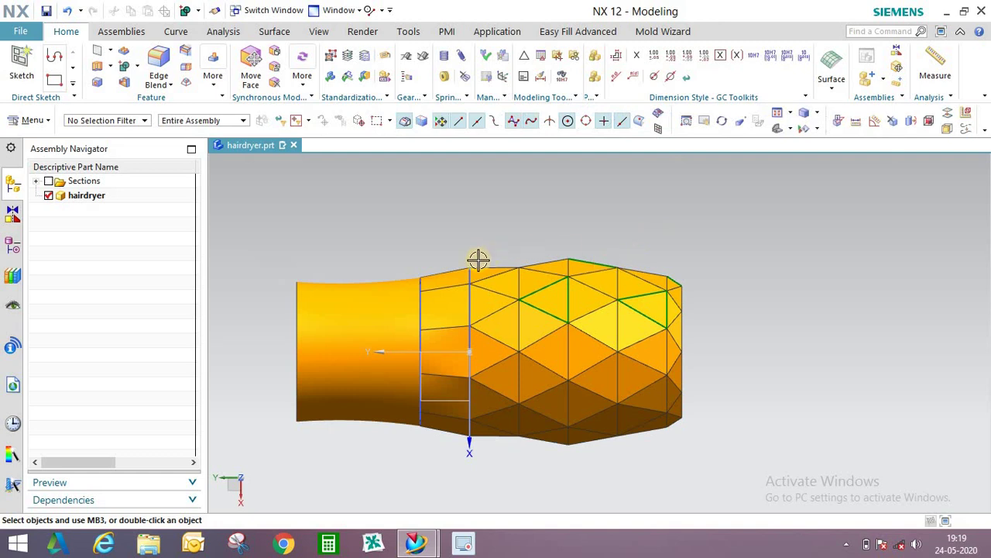
{"action": "middle_click_drag", "start_coordinate": [478, 259], "coordinate": [542, 263]}
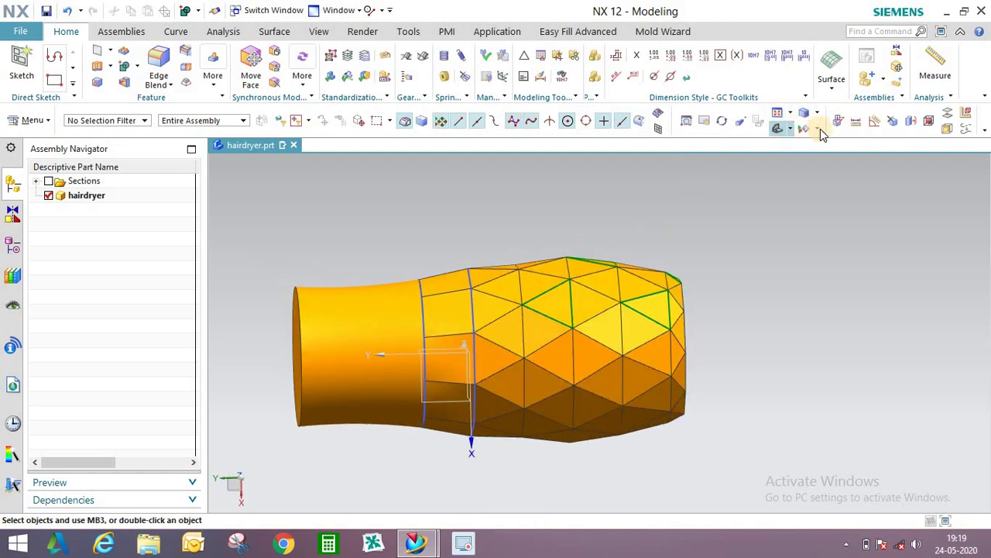
{"action": "left_click", "coordinate": [820, 128]}
{"action": "left_click", "coordinate": [823, 142]}
{"action": "left_click", "coordinate": [912, 288]}
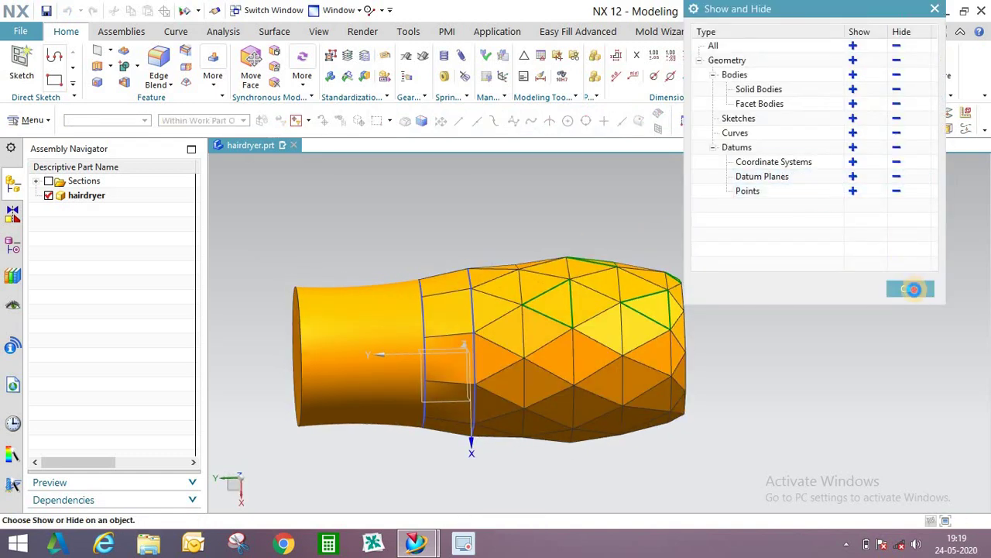
Hide the triangle construction lines on the faceted section, restricting the selection to curves.
{"action": "left_click", "coordinate": [92, 121]}
{"action": "left_click", "coordinate": [88, 154]}
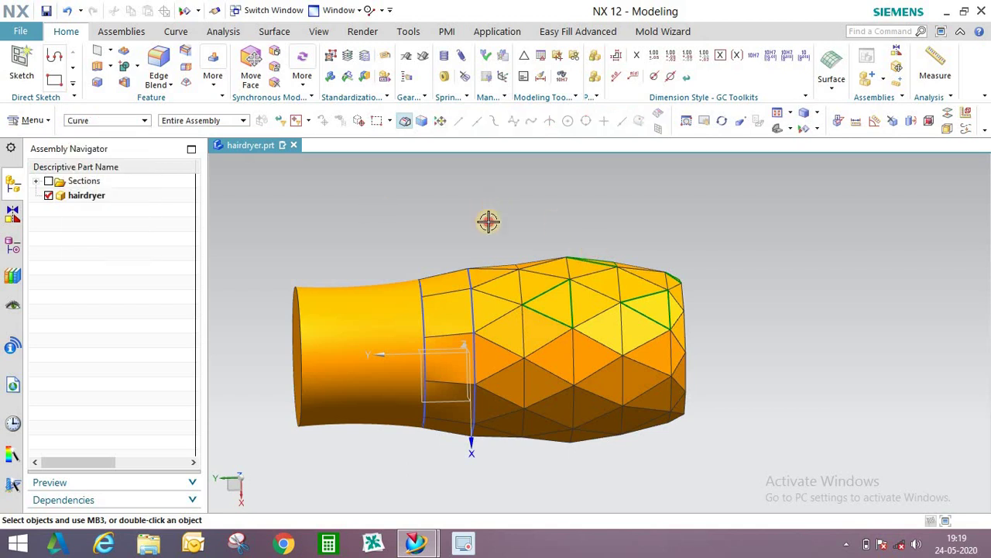
{"action": "left_click_drag", "start_coordinate": [486, 211], "coordinate": [731, 454]}
{"action": "right_click", "coordinate": [669, 296]}
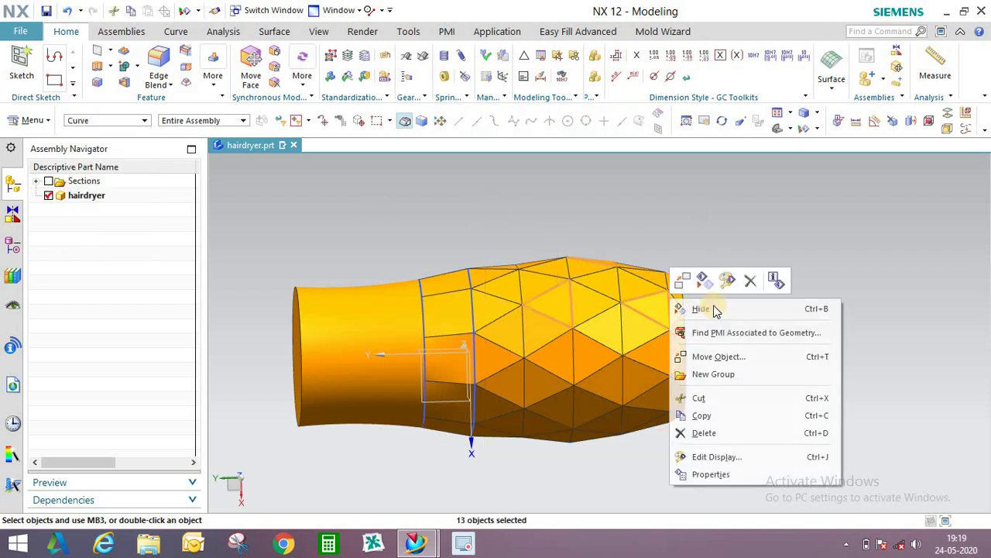
{"action": "middle_click_drag", "start_coordinate": [666, 294], "coordinate": [652, 327]}
Shorten the smooth barrel by offsetting its round end face inward with Offset Region.
{"action": "middle_click_drag", "start_coordinate": [420, 287], "coordinate": [344, 249]}
{"action": "scroll", "coordinate": [352, 280], "scroll_direction": "up", "scroll_amount": 2}
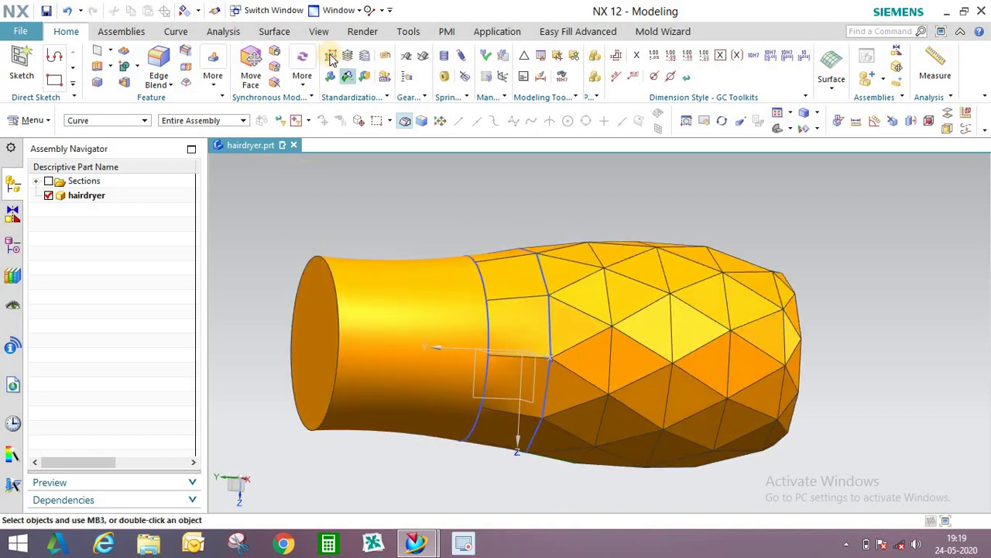
{"action": "left_click", "coordinate": [274, 55]}
{"action": "left_click", "coordinate": [321, 295]}
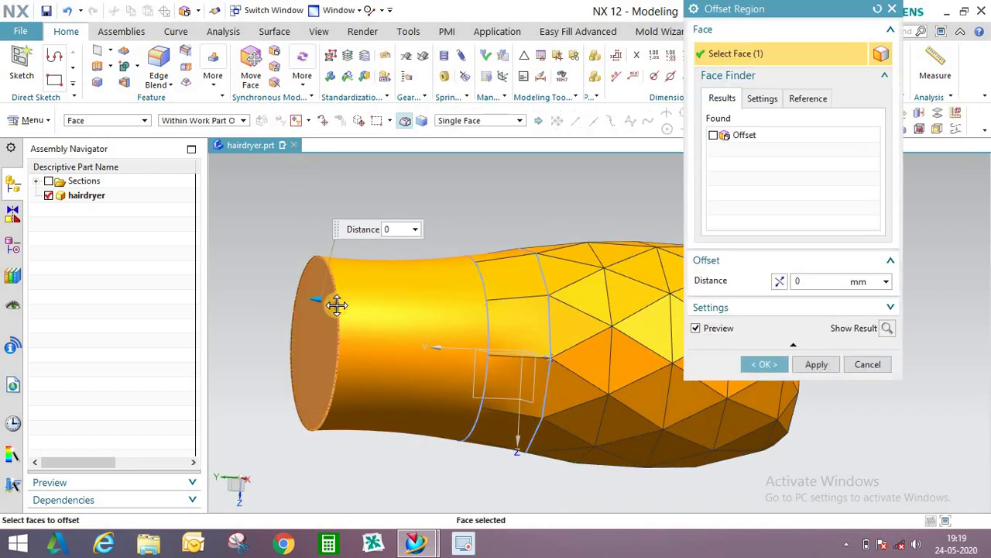
{"action": "left_click_drag", "start_coordinate": [334, 303], "coordinate": [375, 309]}
{"action": "left_click", "coordinate": [765, 364]}
Edit the object display of the united solid body and set its translucency to 50.
{"action": "middle_click_drag", "start_coordinate": [588, 326], "coordinate": [624, 300]}
{"action": "scroll", "coordinate": [624, 300], "scroll_direction": "down", "scroll_amount": 2}
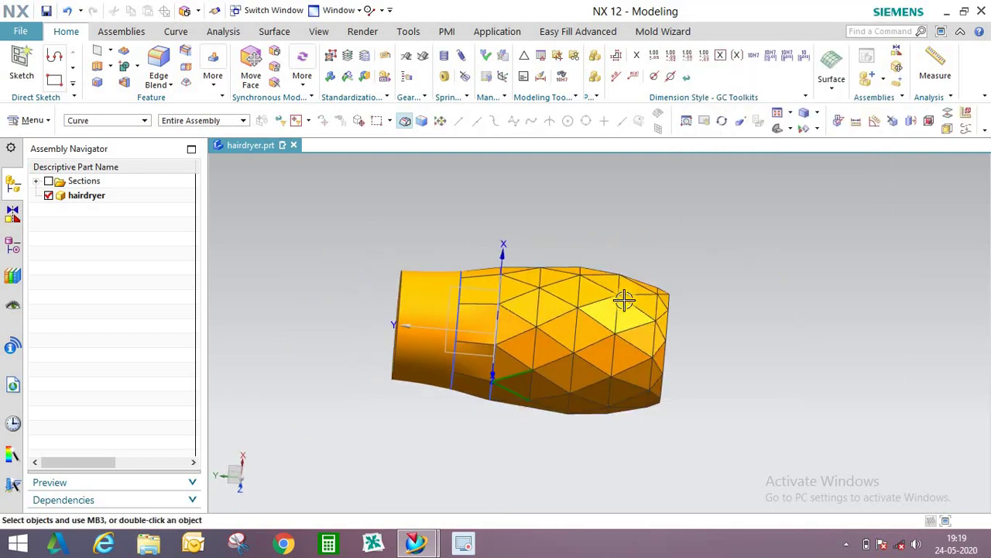
{"action": "middle_click_drag", "start_coordinate": [721, 310], "coordinate": [640, 327]}
{"action": "scroll", "coordinate": [710, 268], "scroll_direction": "up", "scroll_amount": 2}
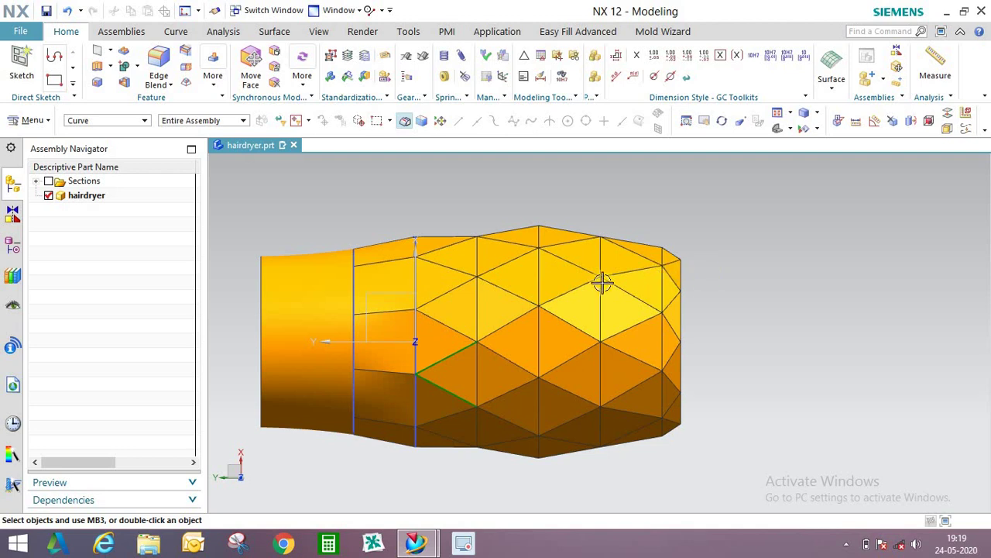
{"action": "middle_click_drag", "start_coordinate": [603, 283], "coordinate": [632, 306]}
{"action": "key", "text": "ctrl+j"}
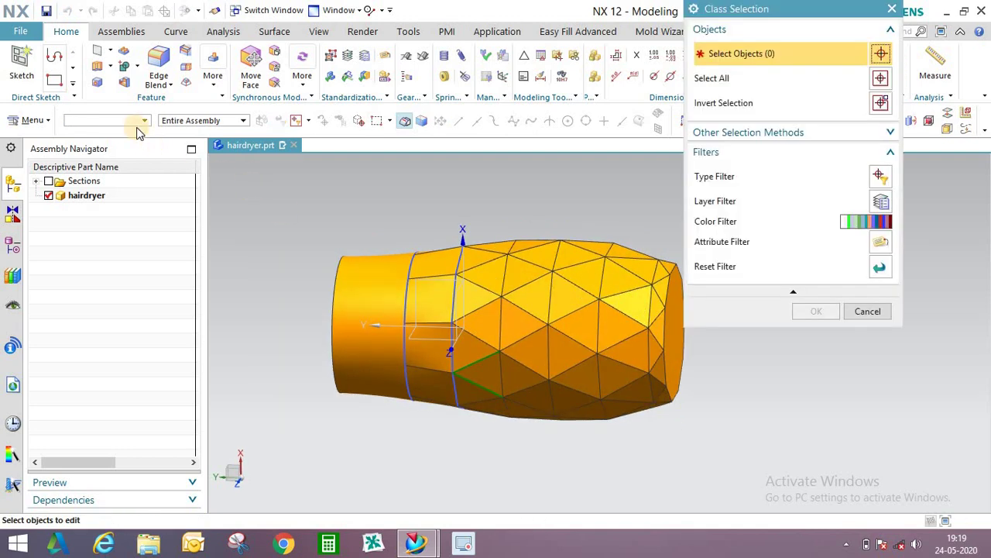
{"action": "left_click", "coordinate": [117, 121]}
{"action": "left_click", "coordinate": [86, 222]}
{"action": "left_click", "coordinate": [597, 322]}
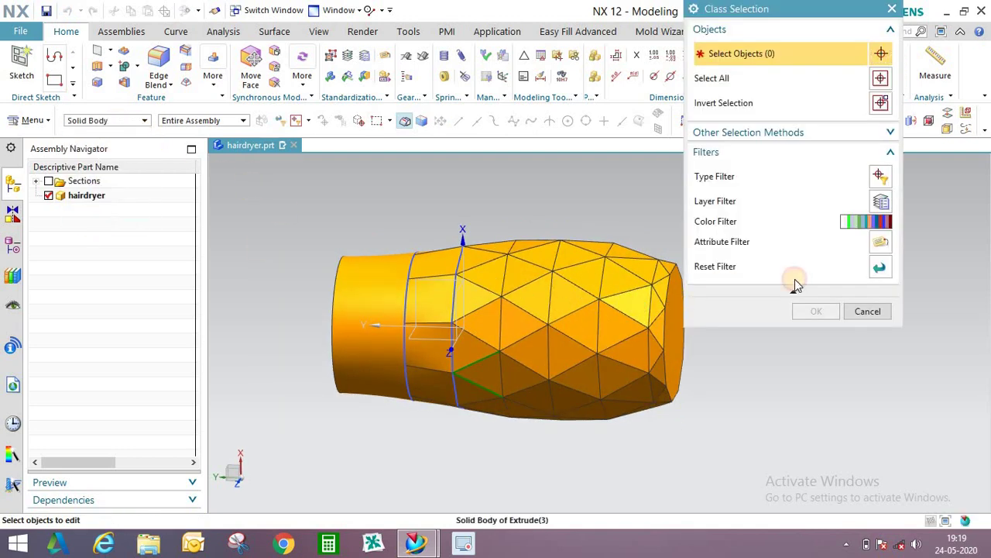
{"action": "left_click", "coordinate": [843, 211]}
{"action": "left_click", "coordinate": [842, 211]}
{"action": "left_click", "coordinate": [843, 211]}
{"action": "left_click", "coordinate": [842, 210]}
{"action": "left_click", "coordinate": [843, 211]}
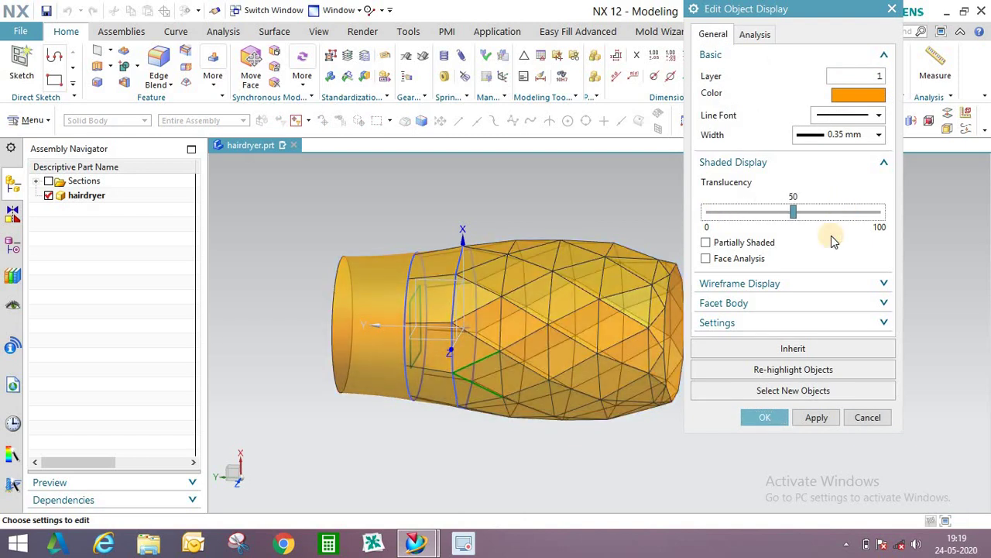
{"action": "left_click", "coordinate": [774, 419]}
Start a new sketch on the XY plane of the datum coordinate system.
{"action": "middle_click_drag", "start_coordinate": [671, 327], "coordinate": [682, 336]}
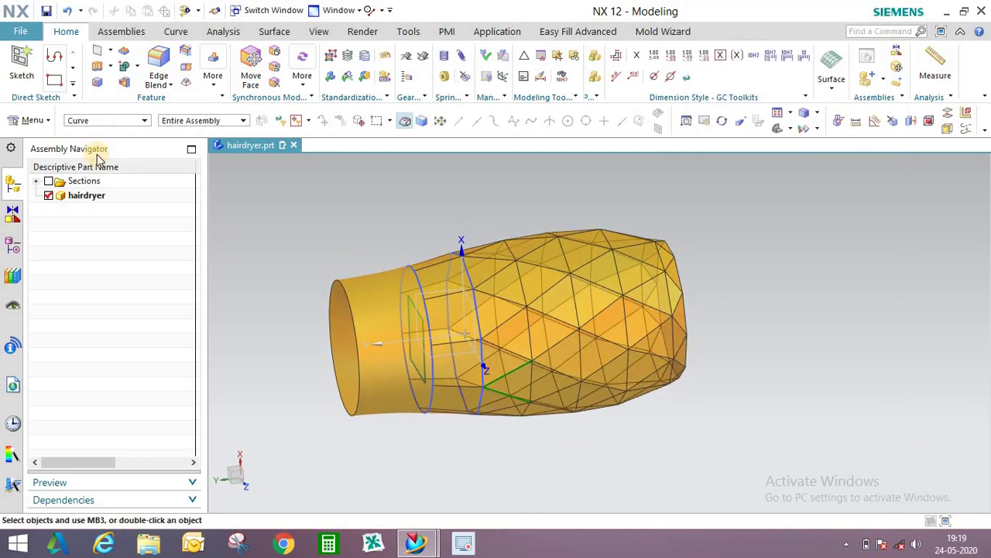
{"action": "left_click", "coordinate": [441, 288]}
{"action": "left_click", "coordinate": [816, 192]}
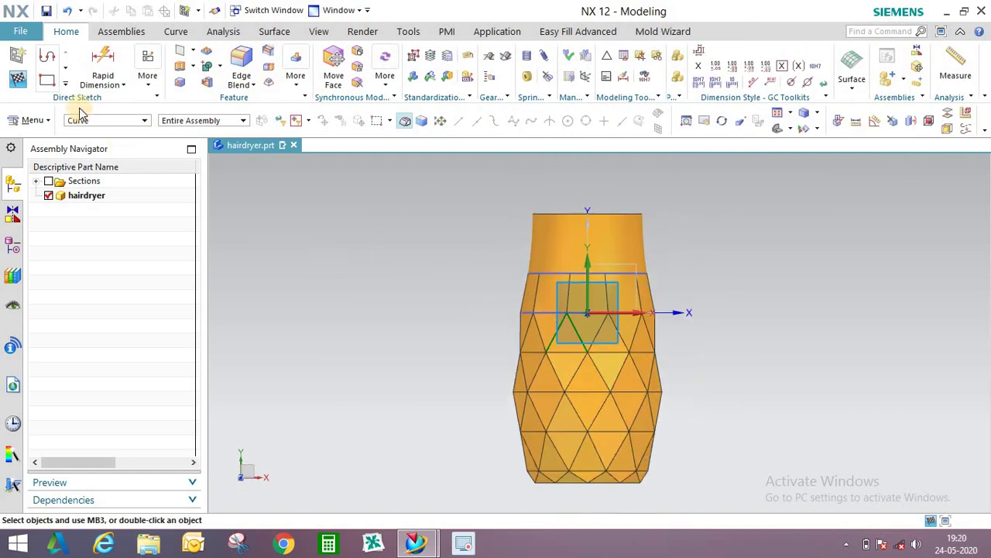
Draw a vertical sketch line 27.5 long from the sketch origin down along the faceted section.
{"action": "scroll", "coordinate": [629, 453], "scroll_direction": "up", "scroll_amount": 3}
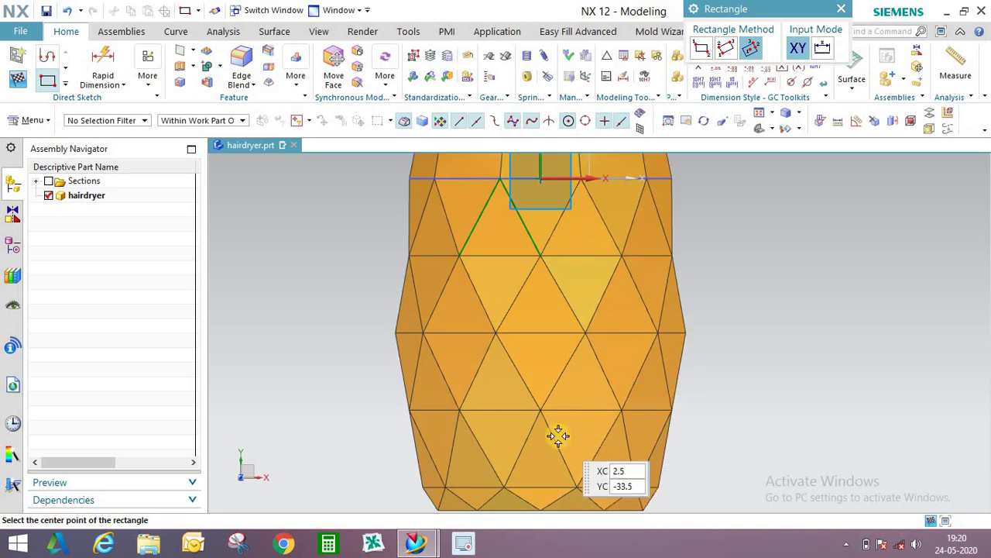
{"action": "left_click", "coordinate": [66, 82]}
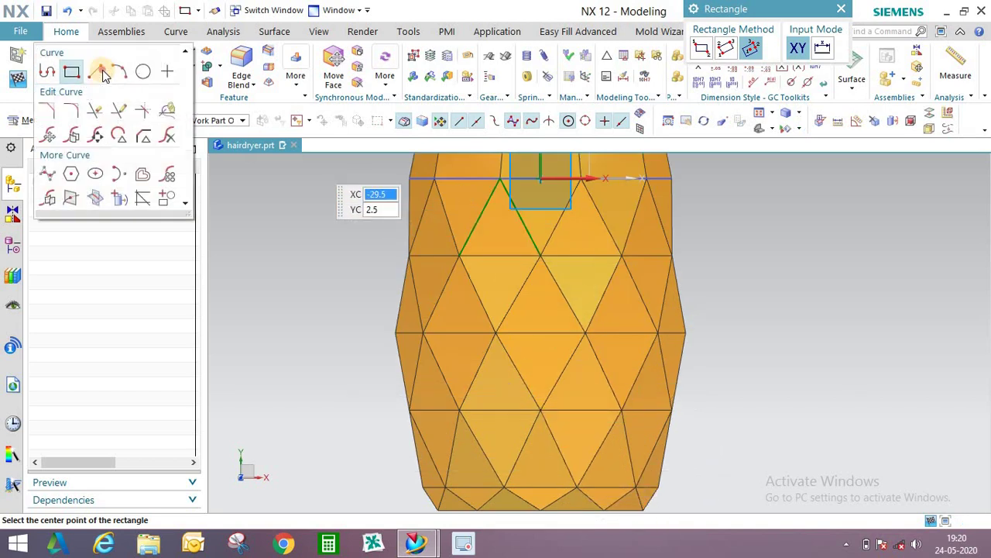
{"action": "left_click", "coordinate": [95, 68]}
{"action": "left_click", "coordinate": [542, 179]}
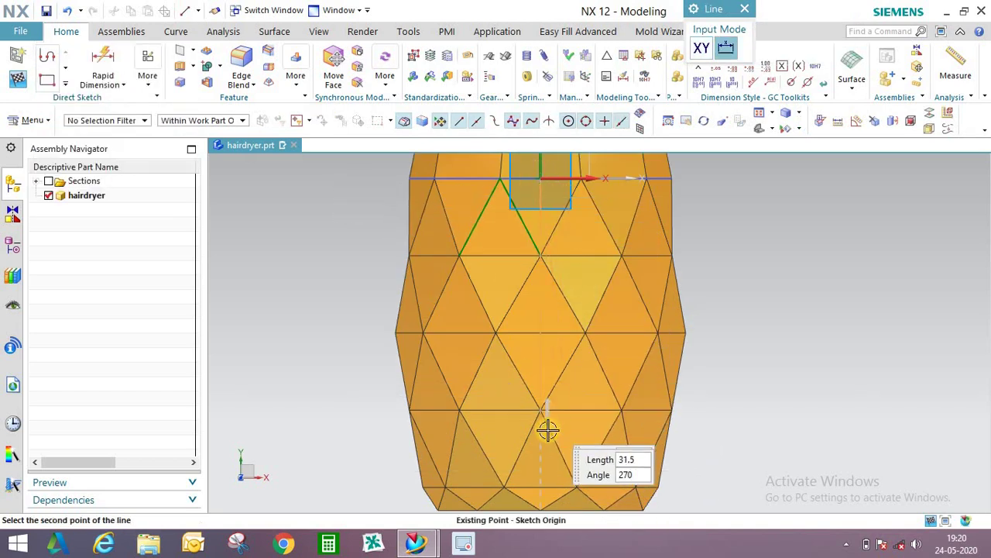
{"action": "scroll", "coordinate": [546, 403], "scroll_direction": "down", "scroll_amount": 2}
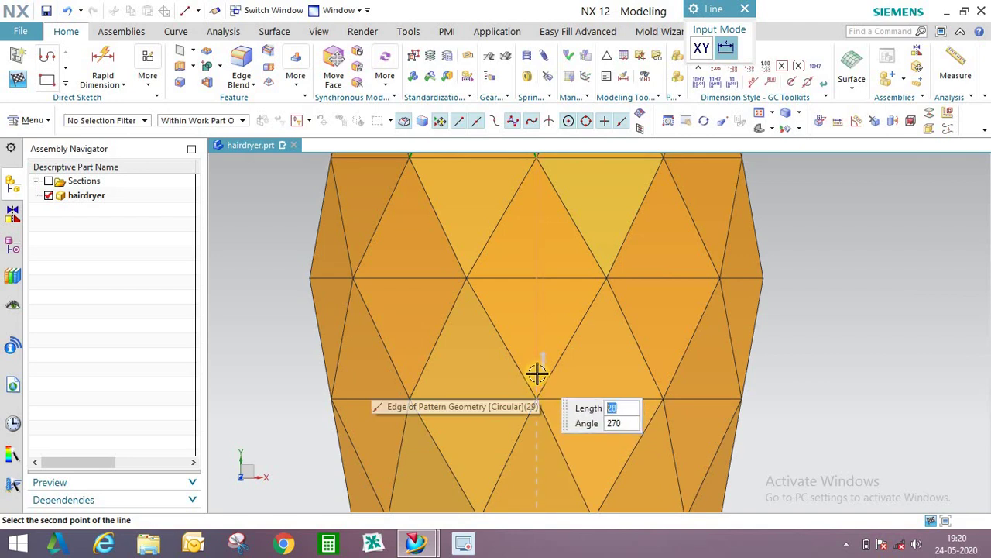
{"action": "scroll", "coordinate": [537, 374], "scroll_direction": "up", "scroll_amount": 1}
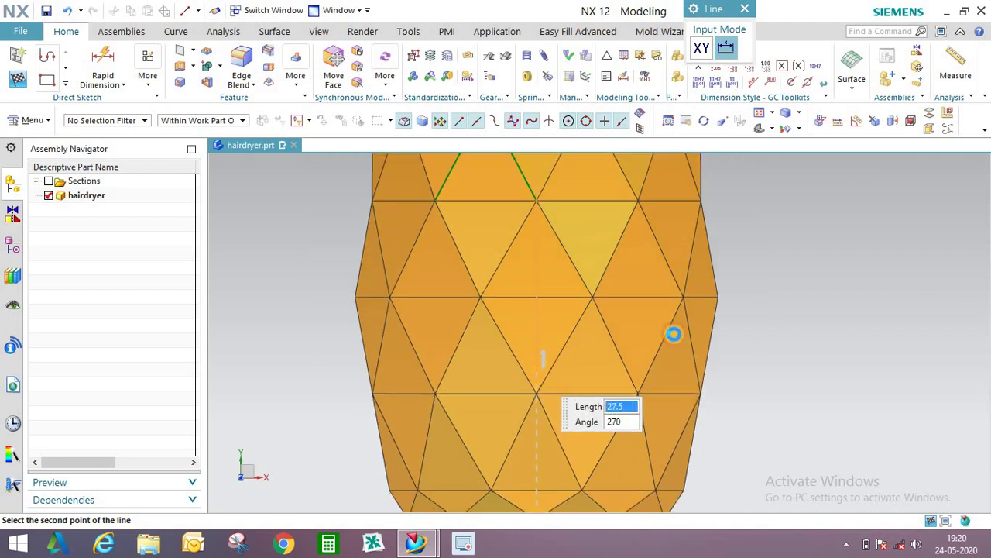
{"action": "key", "text": "Return"}
Draw a center-based rectangle at the lower end of the vertical line with width 10, height 20 and angle 0.
{"action": "left_click", "coordinate": [46, 80]}
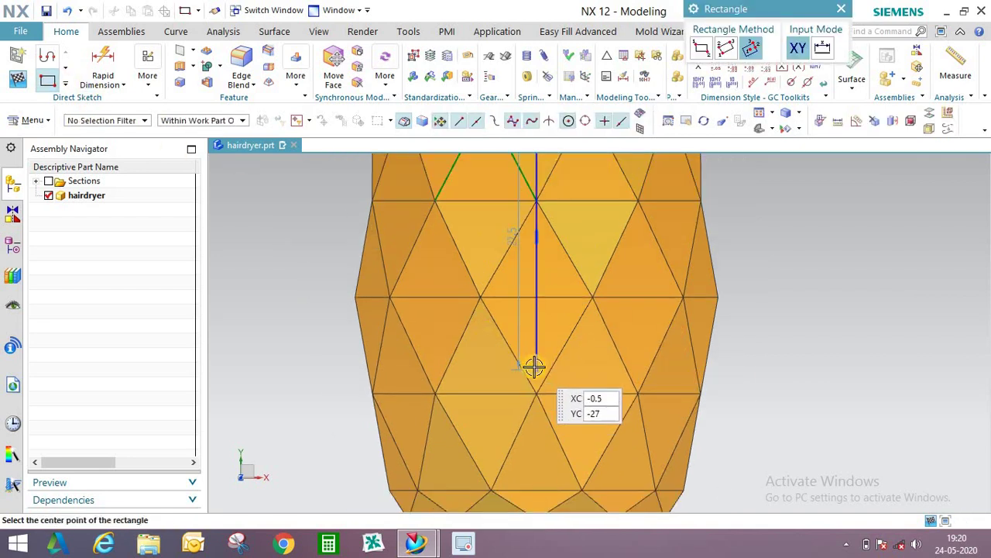
{"action": "left_click", "coordinate": [588, 372]}
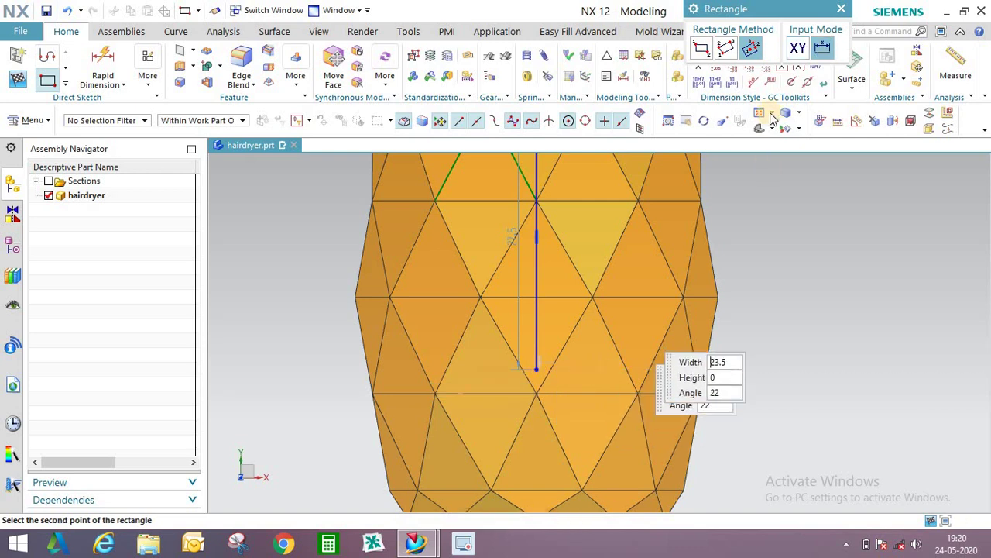
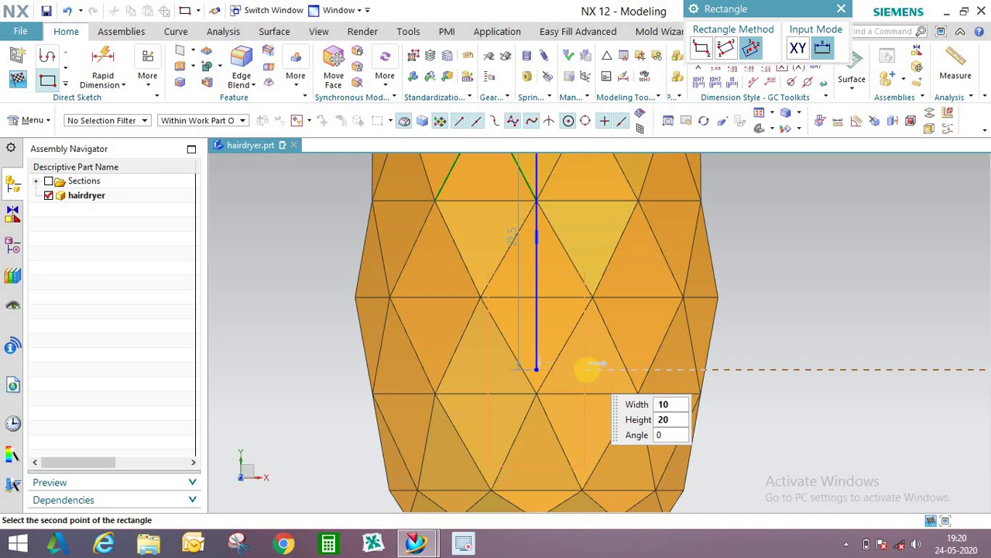
{"action": "left_click", "coordinate": [588, 370]}
{"action": "scroll", "coordinate": [612, 372], "scroll_direction": "down", "scroll_amount": 2}
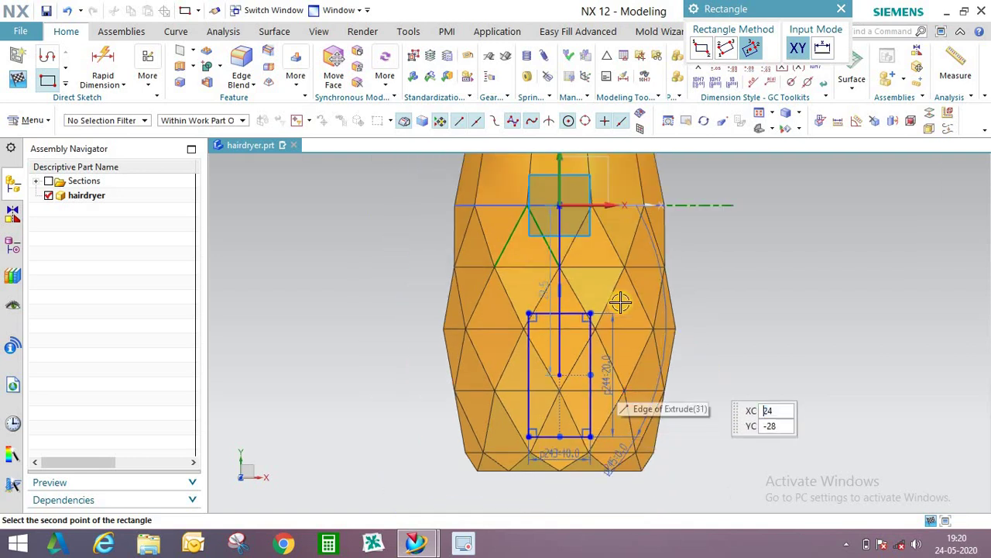
{"action": "scroll", "coordinate": [614, 296], "scroll_direction": "up", "scroll_amount": 1}
{"action": "key", "text": "Escape"}
Delete the vertical helper line running from the origin to the rectangle's centre, and finish the sketch.
{"action": "right_click", "coordinate": [549, 226]}
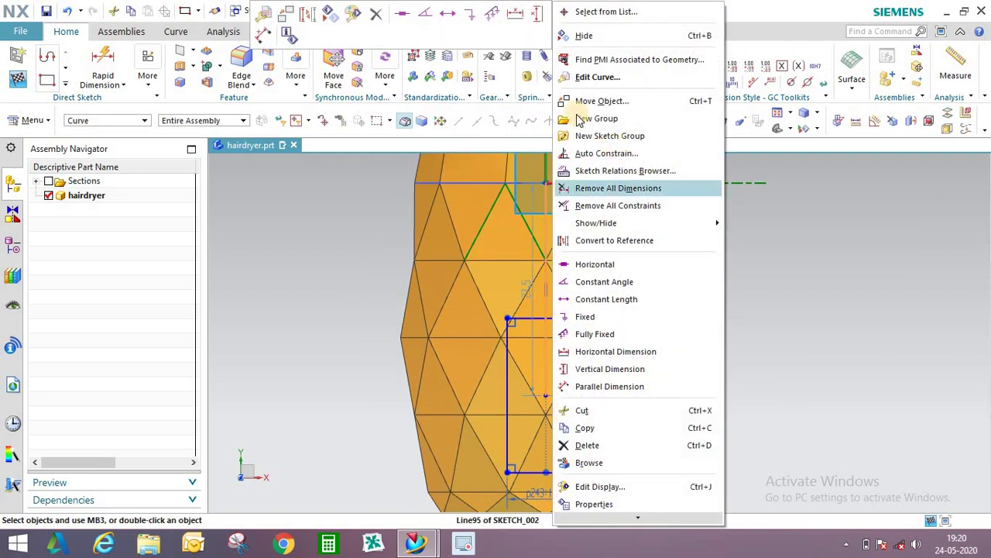
{"action": "left_click", "coordinate": [375, 14]}
{"action": "scroll", "coordinate": [539, 256], "scroll_direction": "down", "scroll_amount": 2}
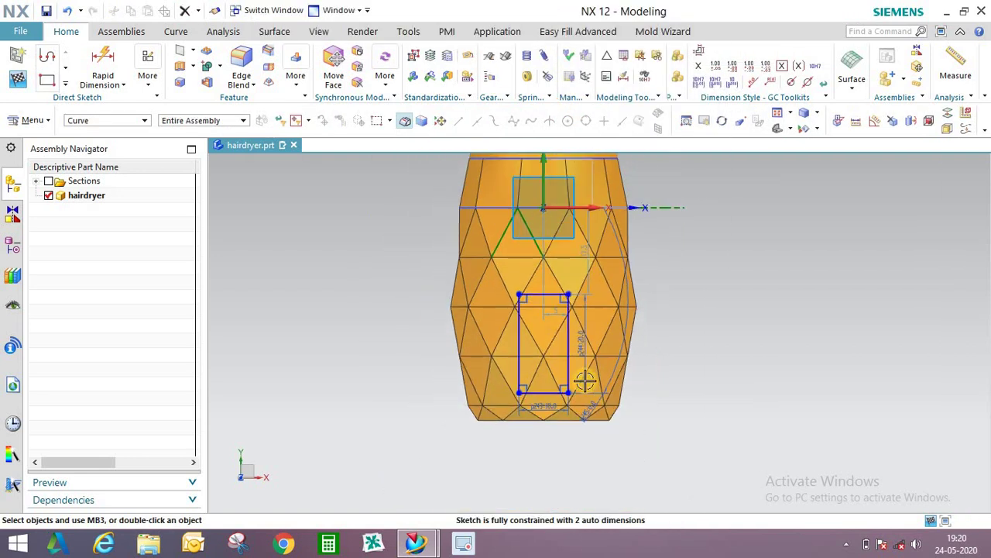
{"action": "scroll", "coordinate": [655, 306], "scroll_direction": "up", "scroll_amount": 2}
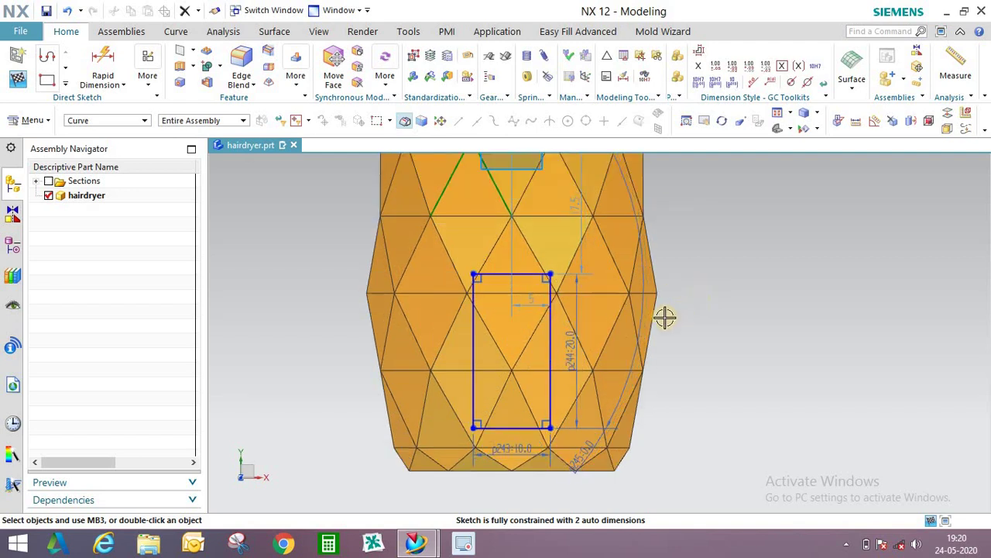
{"action": "scroll", "coordinate": [664, 317], "scroll_direction": "down", "scroll_amount": 1}
{"action": "scroll", "coordinate": [517, 363], "scroll_direction": "down", "scroll_amount": 1}
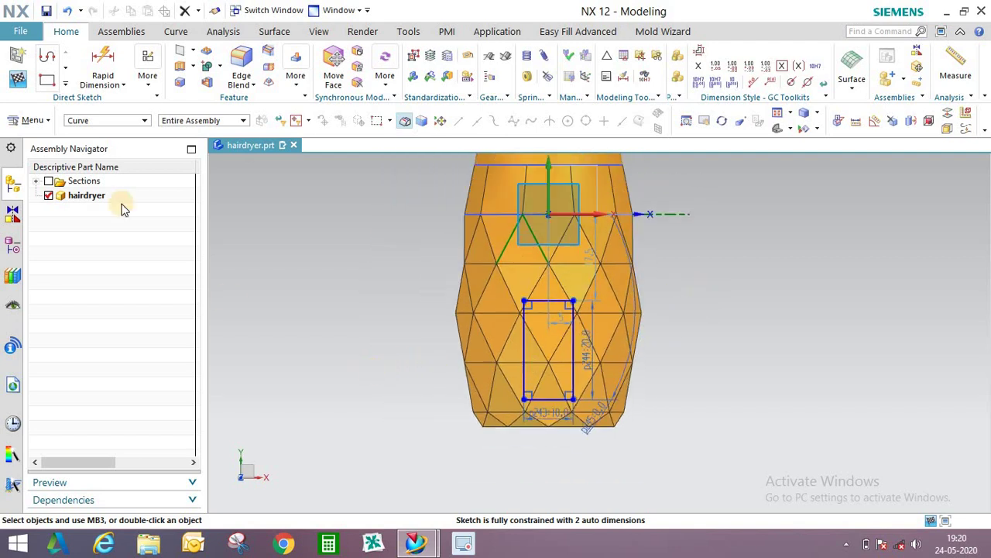
{"action": "left_click", "coordinate": [27, 85]}
Start a new sketch on the YZ plane of the datum coordinate system.
{"action": "mouse_move", "coordinate": [720, 292]}
{"action": "middle_mouse_down"}
{"action": "mouse_move", "coordinate": [715, 243]}
{"action": "mouse_move", "coordinate": [394, 240]}
{"action": "mouse_move", "coordinate": [486, 264]}
{"action": "mouse_move", "coordinate": [479, 248]}
{"action": "mouse_move", "coordinate": [496, 271]}
{"action": "mouse_move", "coordinate": [511, 269]}
{"action": "mouse_move", "coordinate": [503, 326]}
{"action": "mouse_move", "coordinate": [545, 232]}
{"action": "middle_mouse_up"}
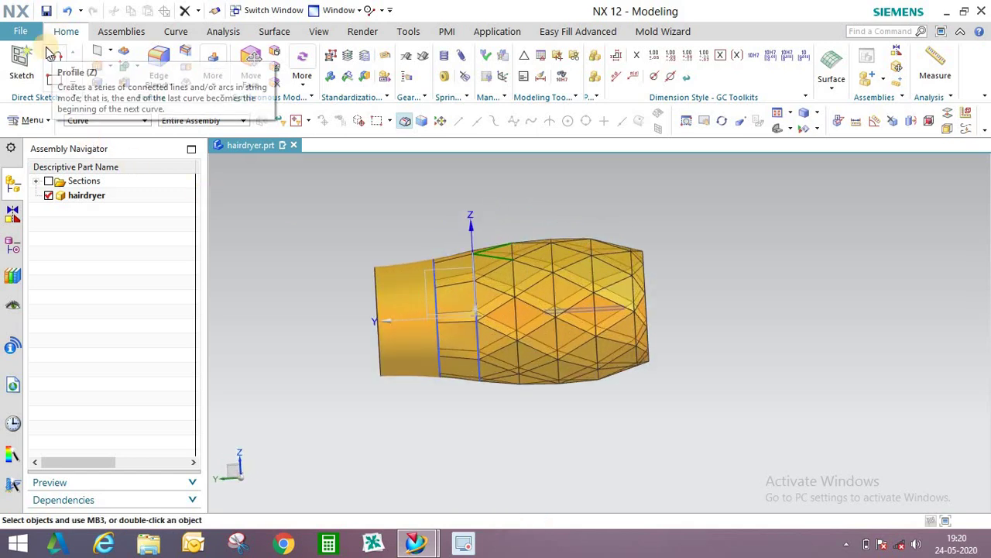
{"action": "left_click", "coordinate": [22, 62]}
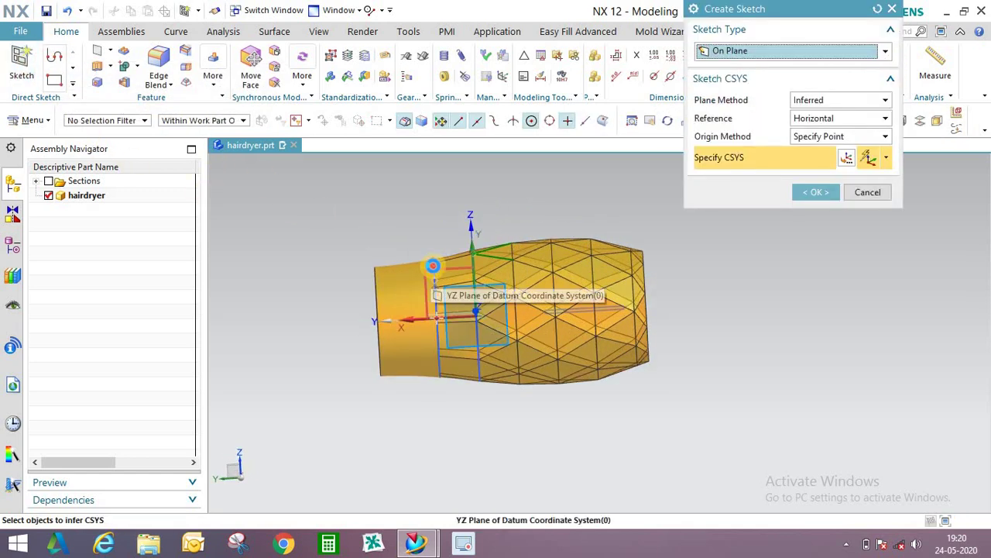
{"action": "left_click", "coordinate": [432, 268]}
{"action": "left_click", "coordinate": [813, 192]}
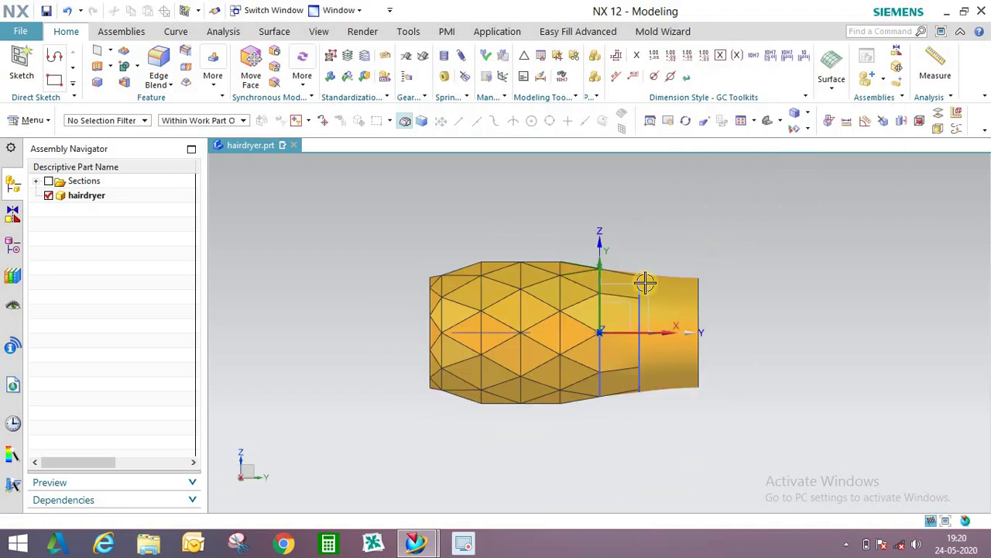
Draw a degree 2 Studio Spline through eight points, from the rectangle sketch inside the body down in a wavy path below the barrel.
{"action": "middle_click_drag", "start_coordinate": [561, 283], "coordinate": [165, 141]}
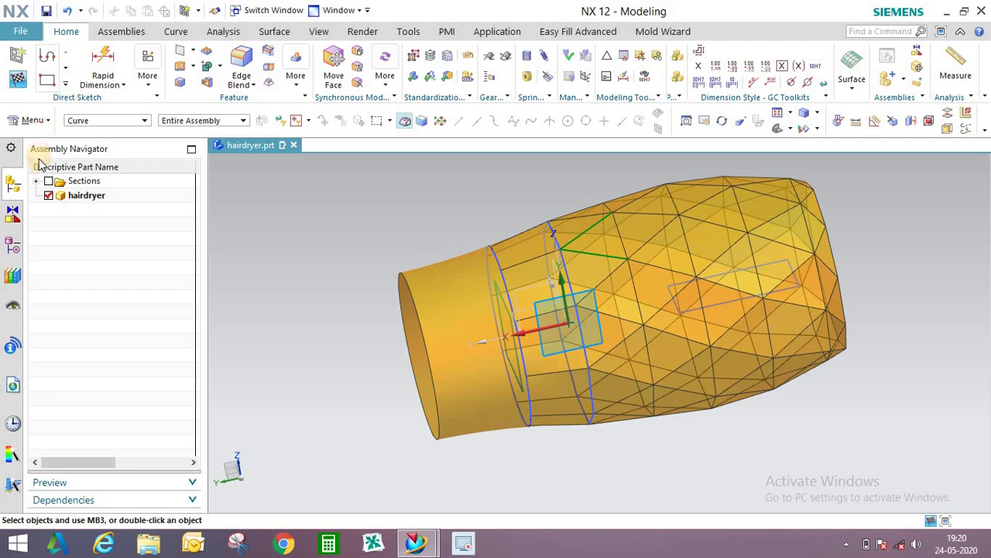
{"action": "left_click", "coordinate": [66, 85]}
{"action": "left_click", "coordinate": [244, 215]}
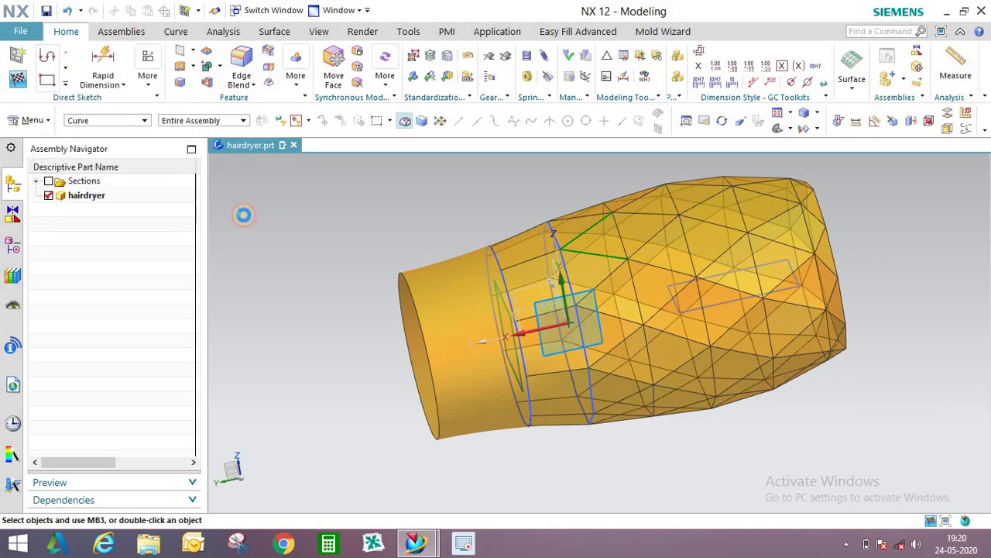
{"action": "scroll", "coordinate": [282, 272], "scroll_direction": "down", "scroll_amount": 3}
{"action": "scroll", "coordinate": [532, 268], "scroll_direction": "up", "scroll_amount": 3}
{"action": "mouse_move", "coordinate": [534, 259]}
{"action": "middle_mouse_down"}
{"action": "mouse_move", "coordinate": [537, 276]}
{"action": "mouse_move", "coordinate": [512, 279]}
{"action": "mouse_move", "coordinate": [479, 308]}
{"action": "mouse_move", "coordinate": [511, 297]}
{"action": "mouse_move", "coordinate": [514, 255]}
{"action": "middle_mouse_up"}
{"action": "scroll", "coordinate": [433, 324], "scroll_direction": "up", "scroll_amount": 1}
{"action": "left_click", "coordinate": [480, 308]}
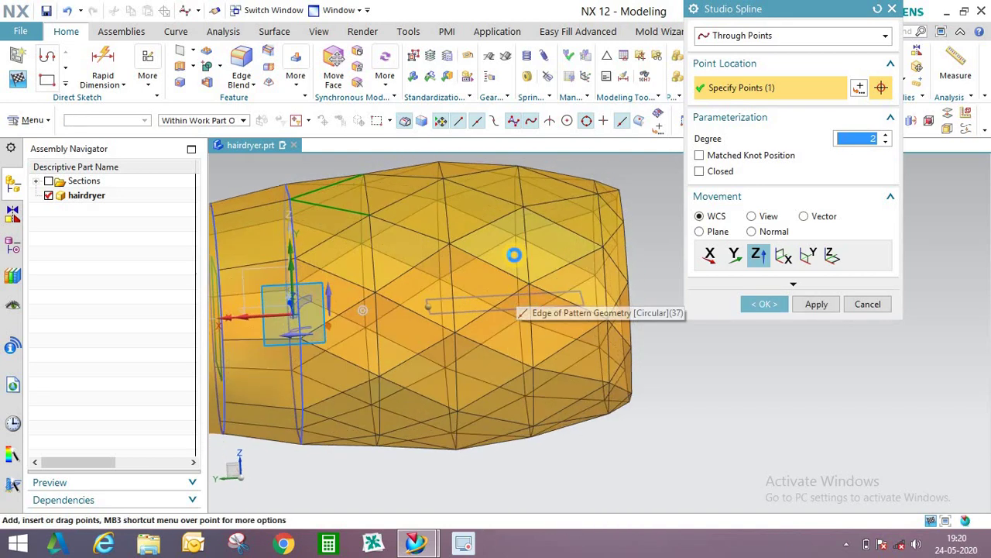
{"action": "key", "text": "F8"}
{"action": "scroll", "coordinate": [514, 255], "scroll_direction": "down", "scroll_amount": 2}
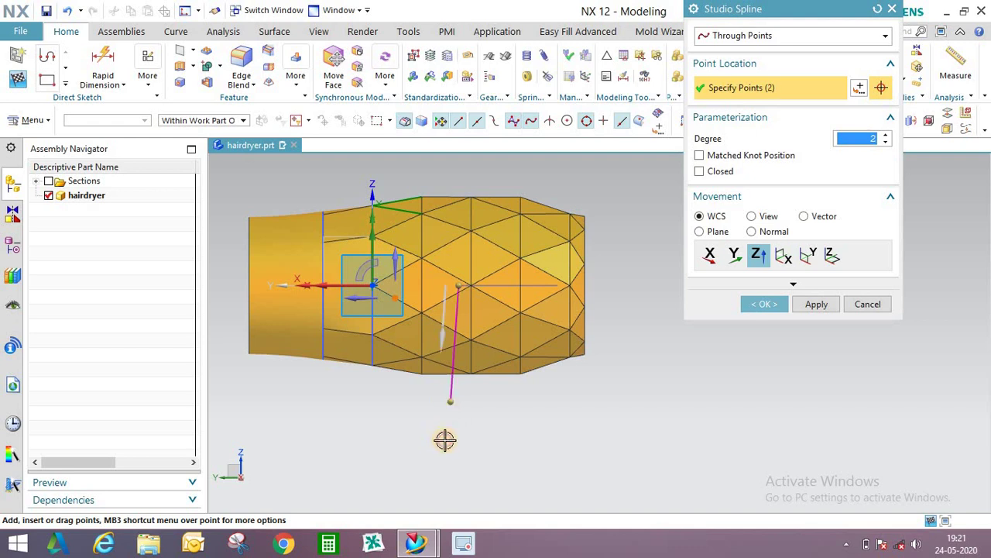
{"action": "left_click", "coordinate": [439, 431]}
{"action": "left_click", "coordinate": [458, 450]}
{"action": "scroll", "coordinate": [467, 423], "scroll_direction": "down", "scroll_amount": 1}
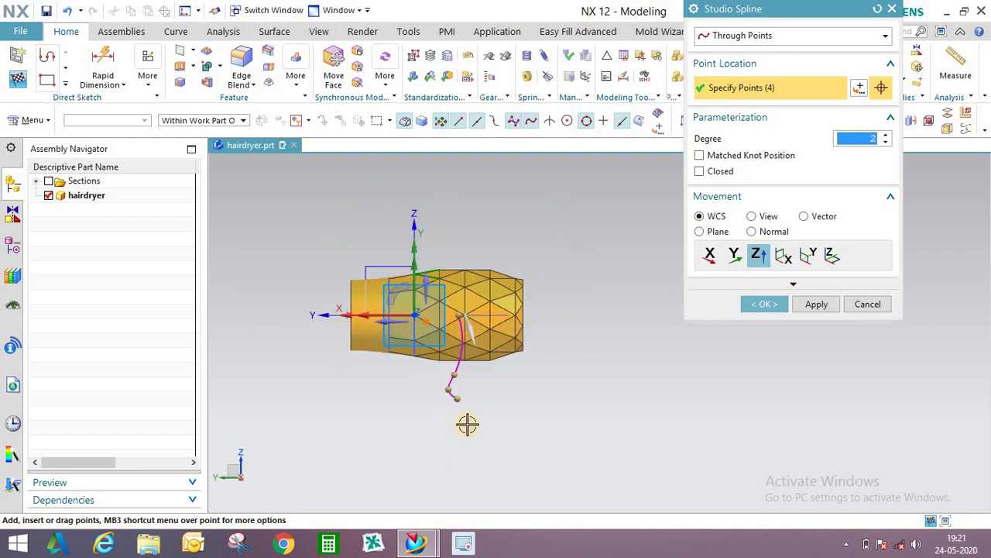
{"action": "scroll", "coordinate": [456, 419], "scroll_direction": "up", "scroll_amount": 1}
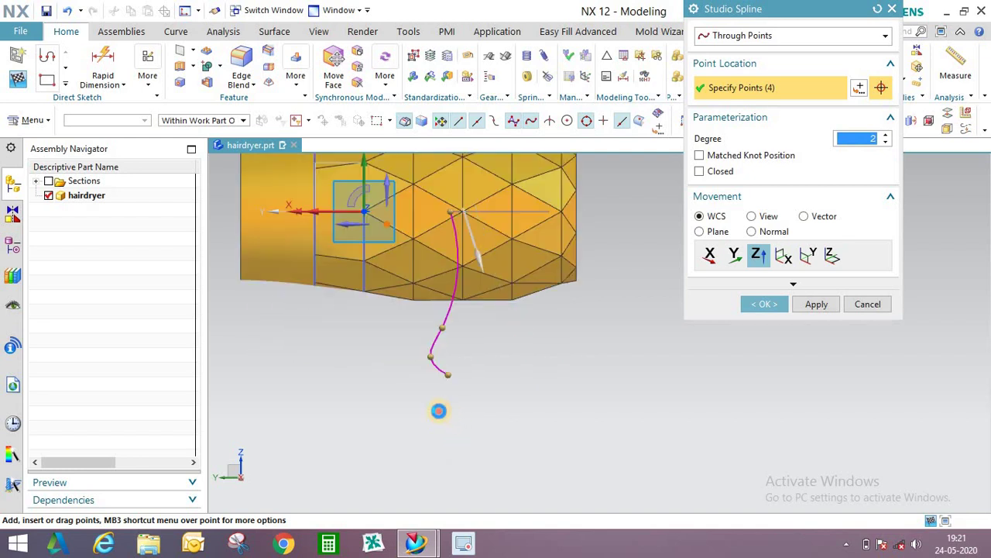
{"action": "left_click", "coordinate": [439, 410]}
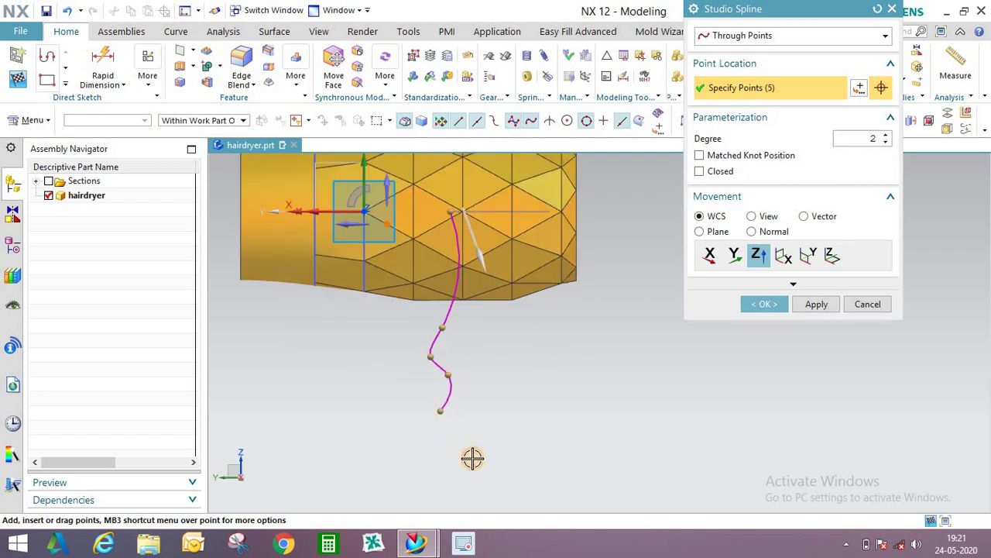
{"action": "middle_click_drag", "start_coordinate": [471, 369], "coordinate": [470, 443]}
{"action": "scroll", "coordinate": [470, 450], "scroll_direction": "up", "scroll_amount": 1}
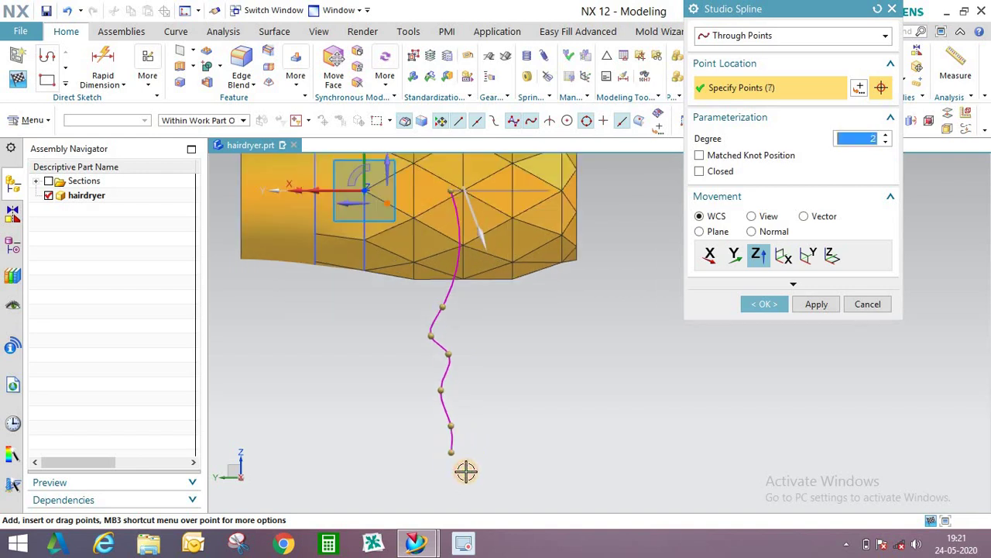
{"action": "scroll", "coordinate": [521, 388], "scroll_direction": "down", "scroll_amount": 1}
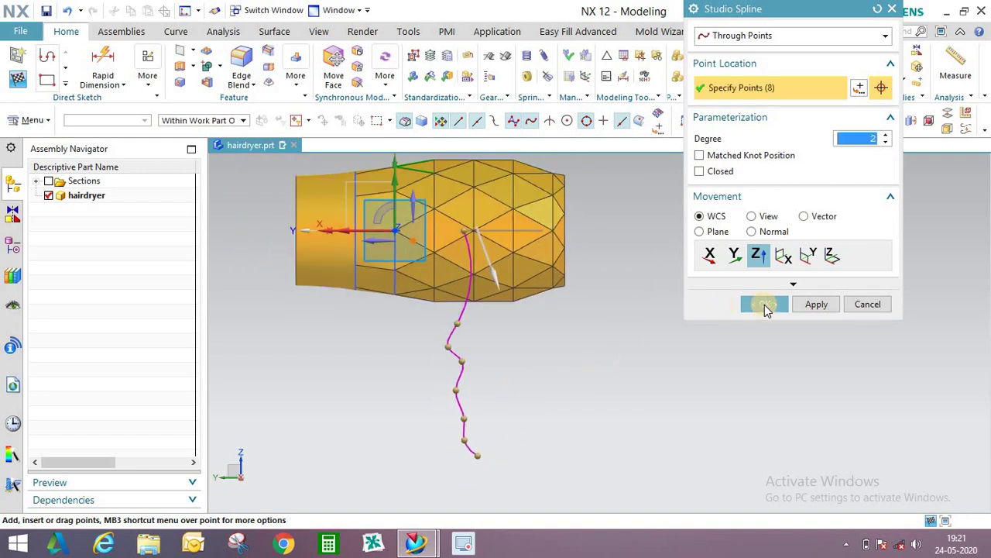
Reposition the spline's upper defining points just below the body to round out the first wave.
{"action": "scroll", "coordinate": [459, 321], "scroll_direction": "up", "scroll_amount": 2}
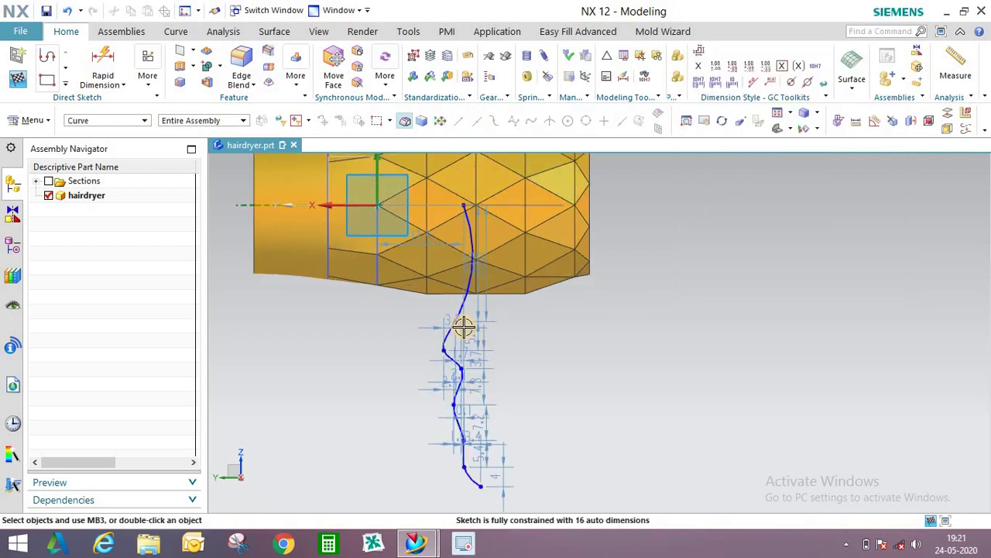
{"action": "left_click_drag", "start_coordinate": [456, 318], "coordinate": [457, 306]}
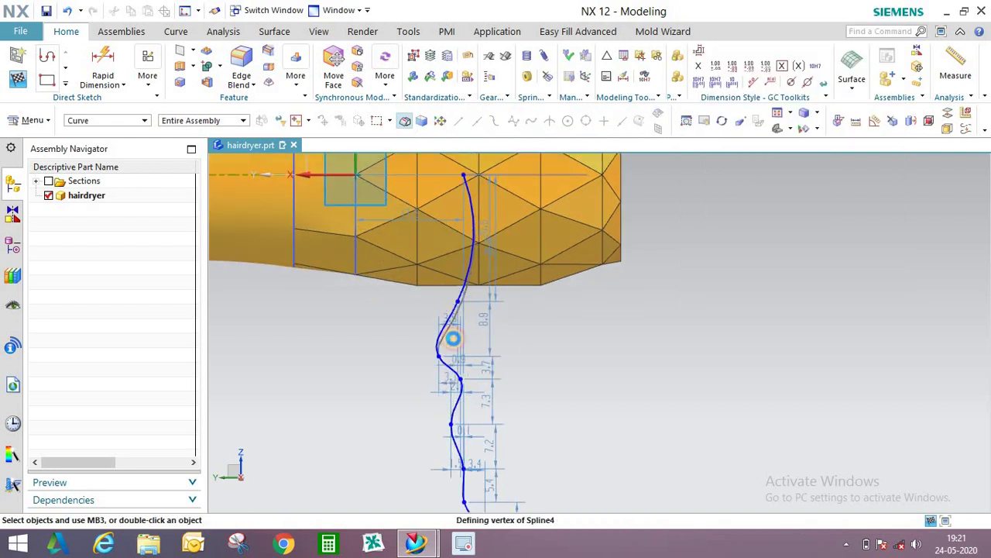
{"action": "left_click_drag", "start_coordinate": [438, 340], "coordinate": [466, 382]}
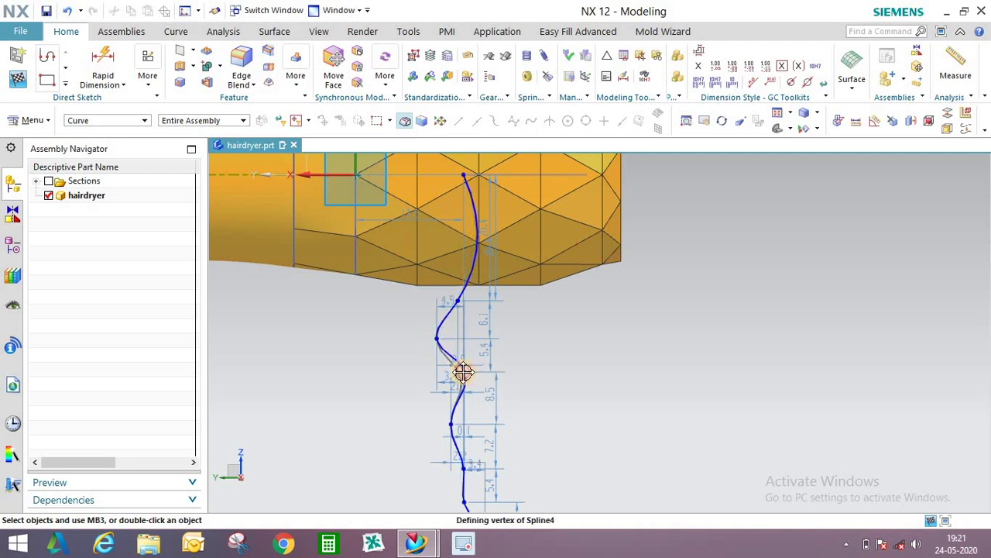
Reposition the spline's lower defining points and its end point to shape the remaining waves more evenly.
{"action": "scroll", "coordinate": [489, 351], "scroll_direction": "down", "scroll_amount": 1}
{"action": "scroll", "coordinate": [461, 414], "scroll_direction": "up", "scroll_amount": 1}
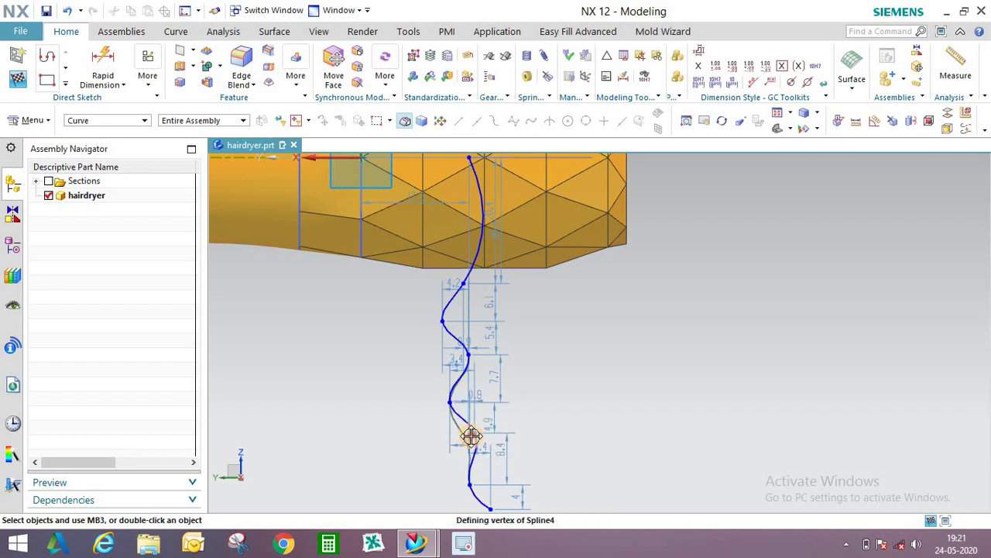
{"action": "scroll", "coordinate": [497, 376], "scroll_direction": "down", "scroll_amount": 2}
{"action": "scroll", "coordinate": [496, 384], "scroll_direction": "down", "scroll_amount": 1}
{"action": "scroll", "coordinate": [483, 454], "scroll_direction": "up", "scroll_amount": 1}
{"action": "scroll", "coordinate": [485, 429], "scroll_direction": "up", "scroll_amount": 3}
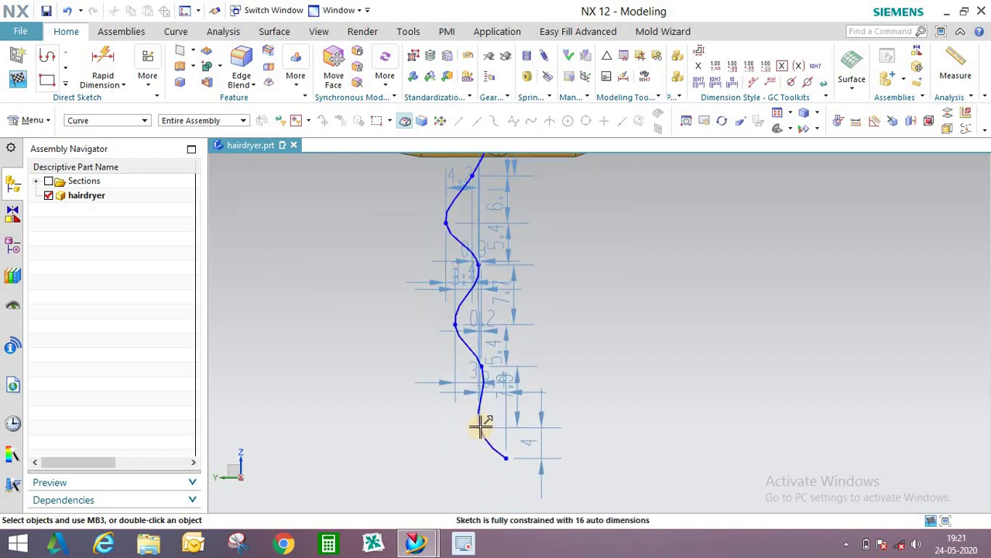
{"action": "left_click_drag", "start_coordinate": [472, 428], "coordinate": [471, 430]}
{"action": "scroll", "coordinate": [423, 431], "scroll_direction": "down", "scroll_amount": 3}
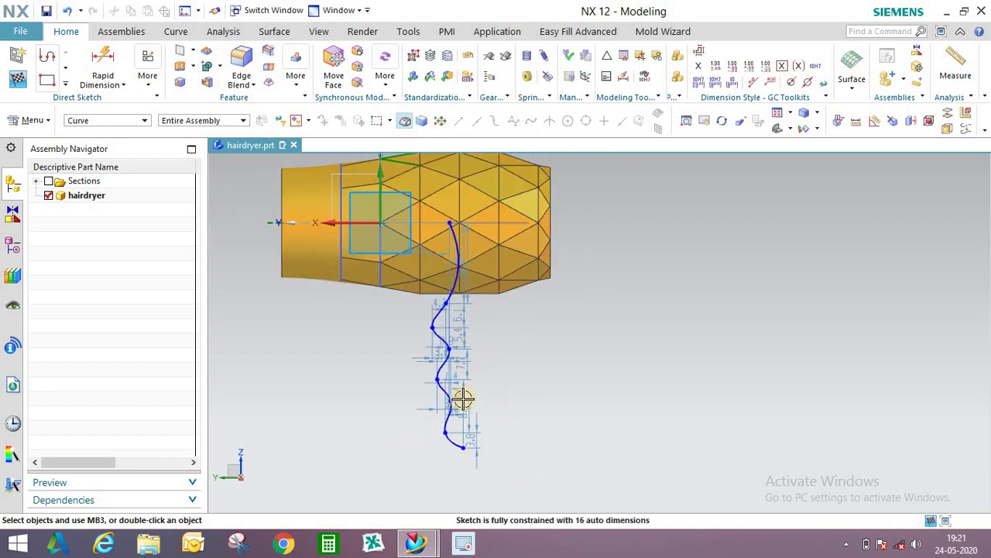
{"action": "scroll", "coordinate": [465, 400], "scroll_direction": "up", "scroll_amount": 2}
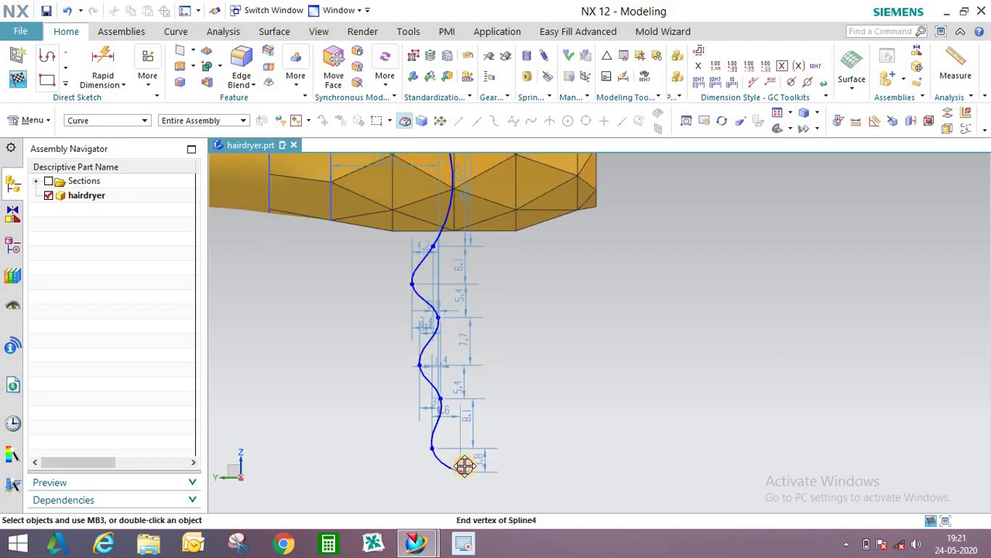
{"action": "scroll", "coordinate": [504, 376], "scroll_direction": "down", "scroll_amount": 1}
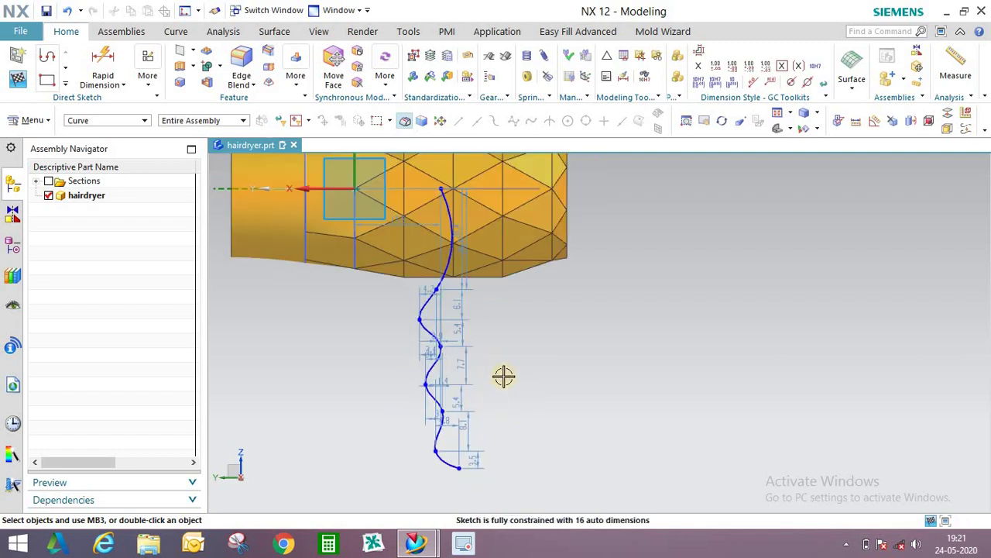
{"action": "scroll", "coordinate": [498, 389], "scroll_direction": "down", "scroll_amount": 2}
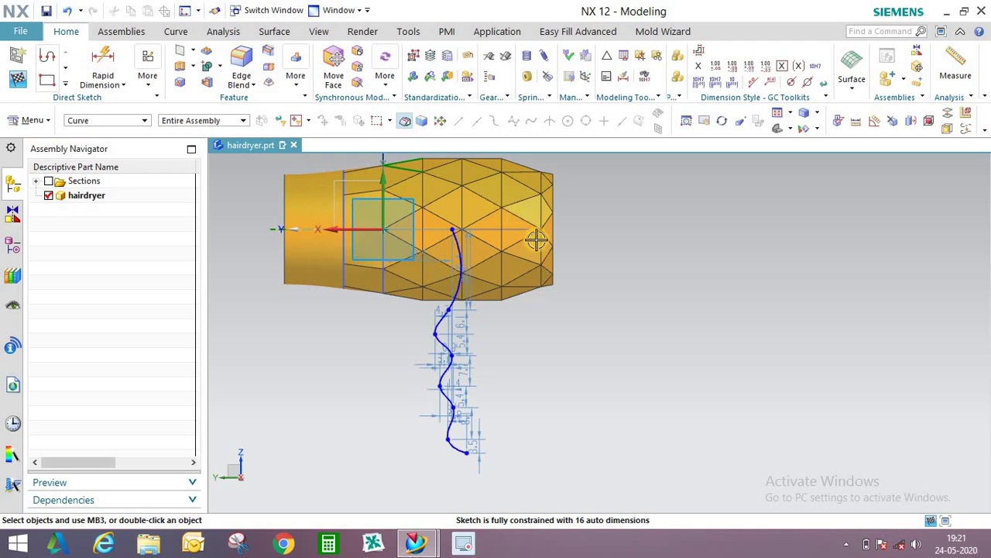
Draw a three-point arc of radius about 121.4 from the rectangle sketch's far end inside the barrel down to beside the spline's lower end.
{"action": "left_click", "coordinate": [66, 84]}
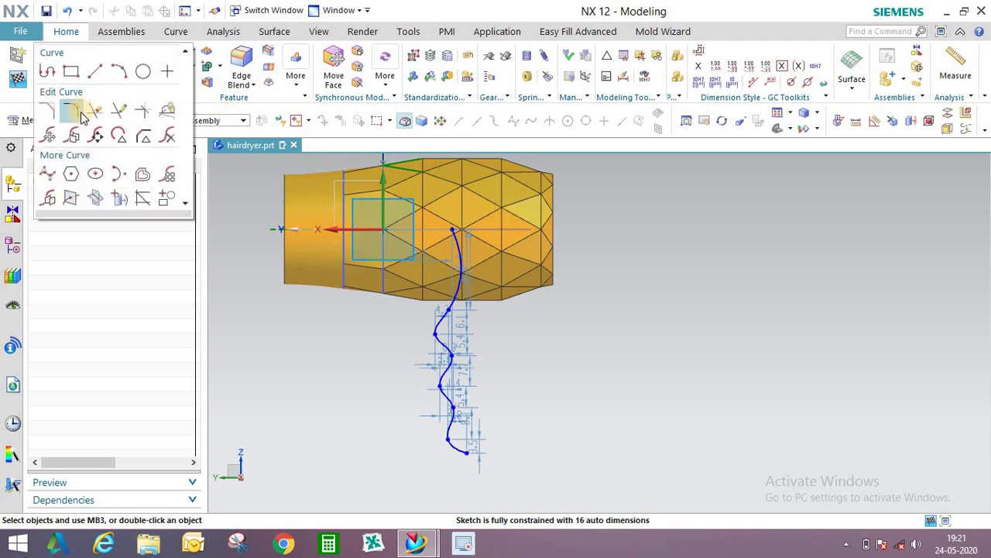
{"action": "left_click", "coordinate": [118, 71]}
{"action": "mouse_move", "coordinate": [526, 232]}
{"action": "middle_mouse_down"}
{"action": "mouse_move", "coordinate": [533, 249]}
{"action": "mouse_move", "coordinate": [537, 243]}
{"action": "middle_mouse_up"}
{"action": "scroll", "coordinate": [536, 243], "scroll_direction": "up", "scroll_amount": 2}
{"action": "left_click", "coordinate": [534, 233]}
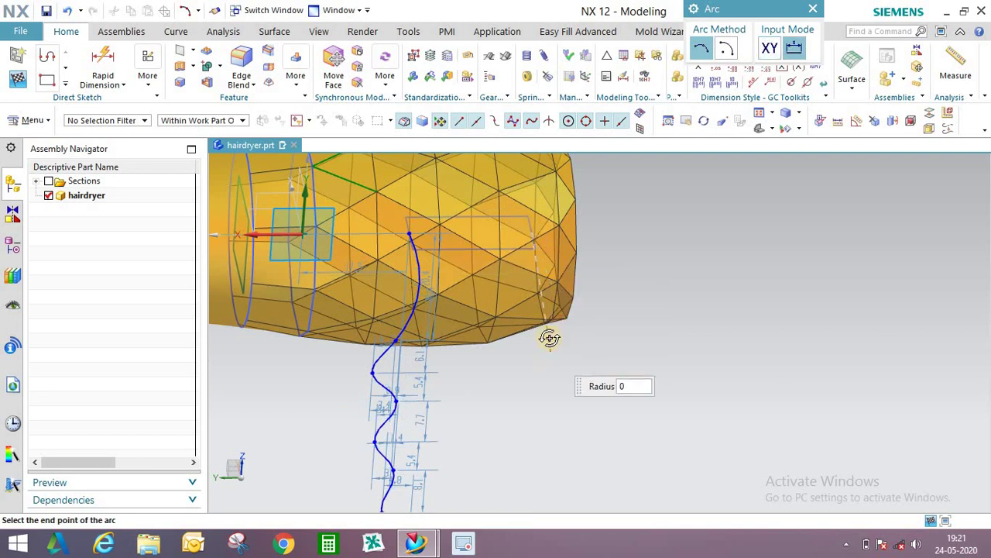
{"action": "scroll", "coordinate": [506, 270], "scroll_direction": "up", "scroll_amount": 1}
{"action": "scroll", "coordinate": [482, 398], "scroll_direction": "down", "scroll_amount": 3}
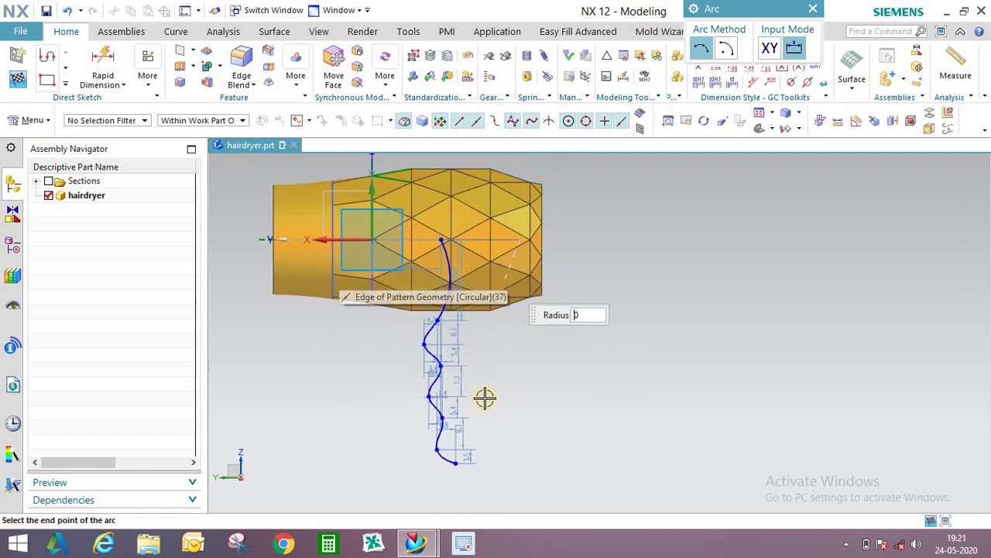
{"action": "left_click", "coordinate": [505, 459]}
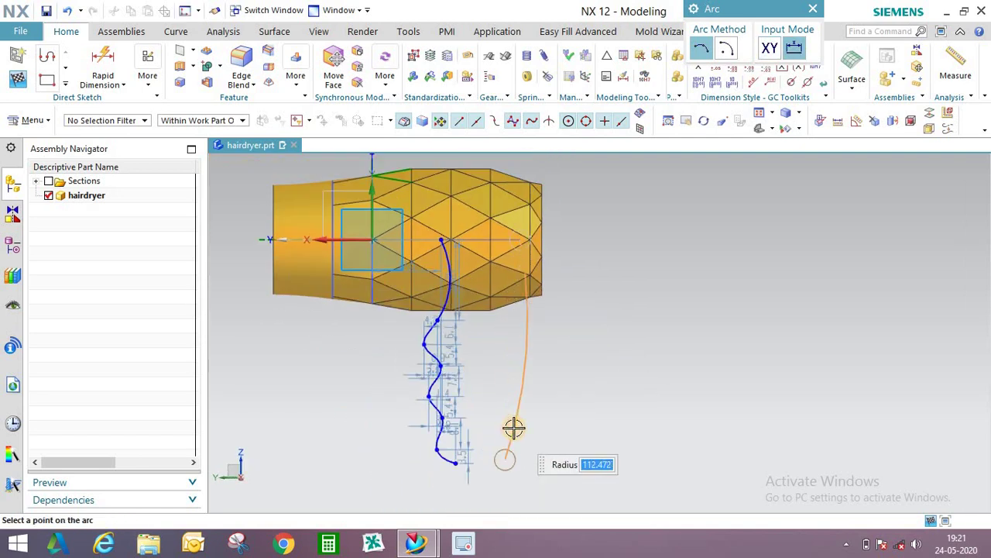
{"action": "left_click", "coordinate": [524, 419]}
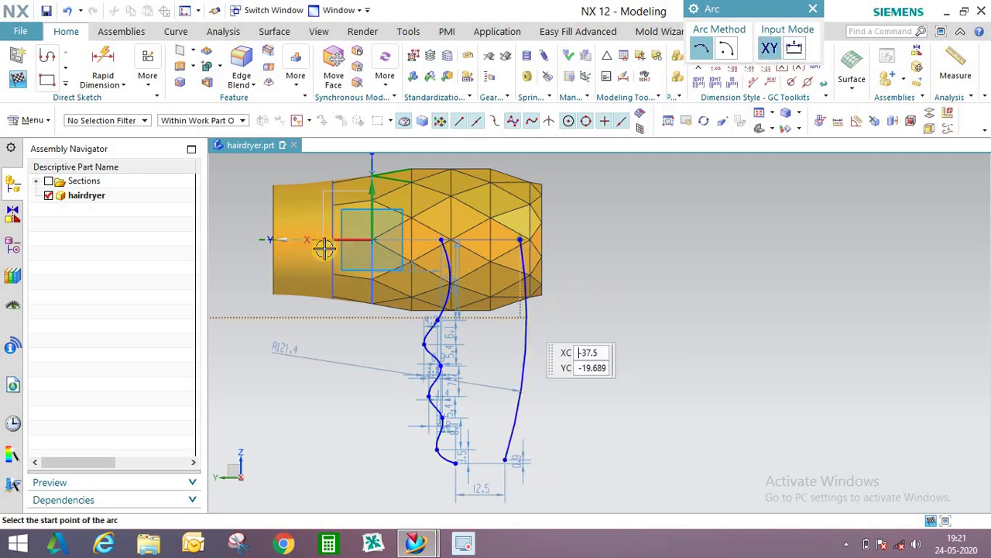
{"action": "scroll", "coordinate": [508, 453], "scroll_direction": "up", "scroll_amount": 3}
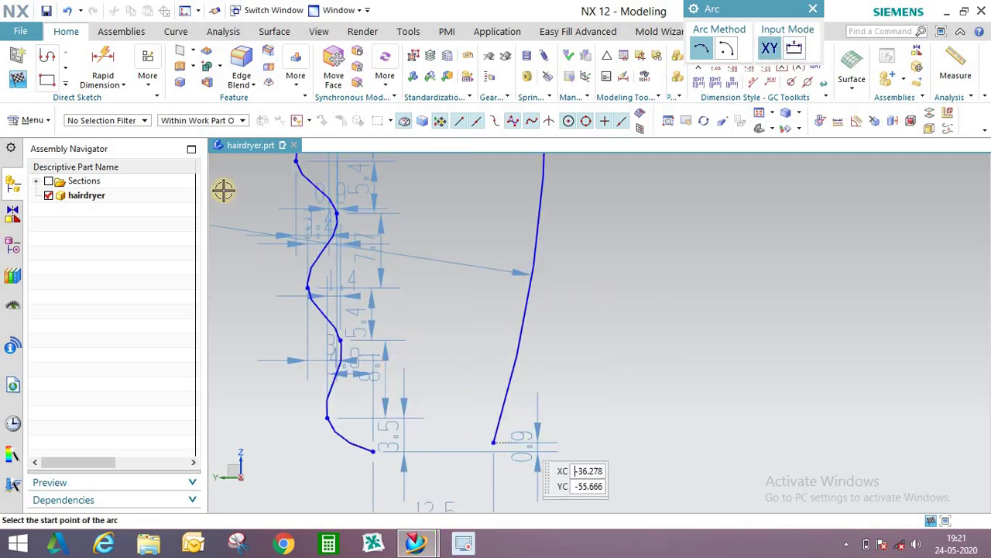
{"action": "left_click", "coordinate": [812, 9]}
{"action": "left_click", "coordinate": [471, 445]}
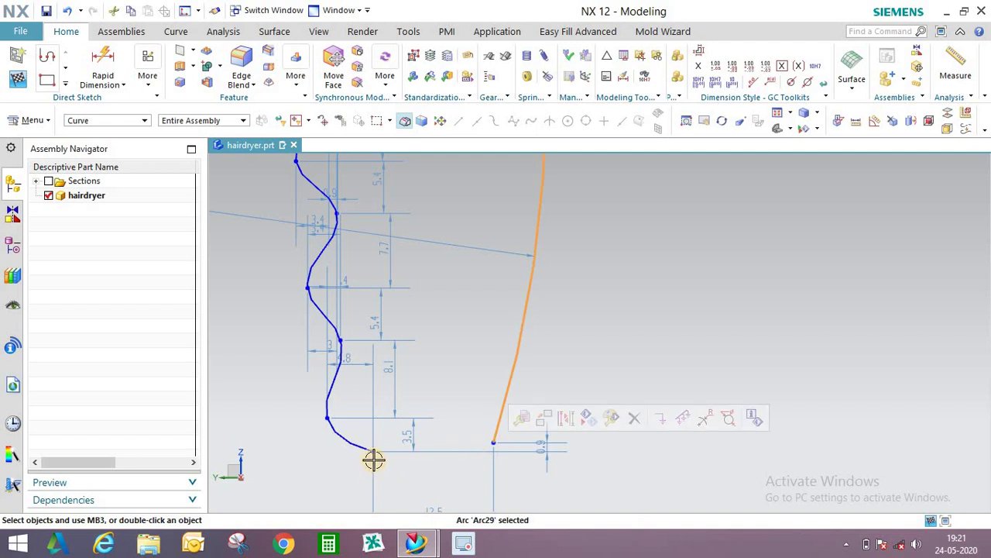
{"action": "left_click", "coordinate": [438, 403]}
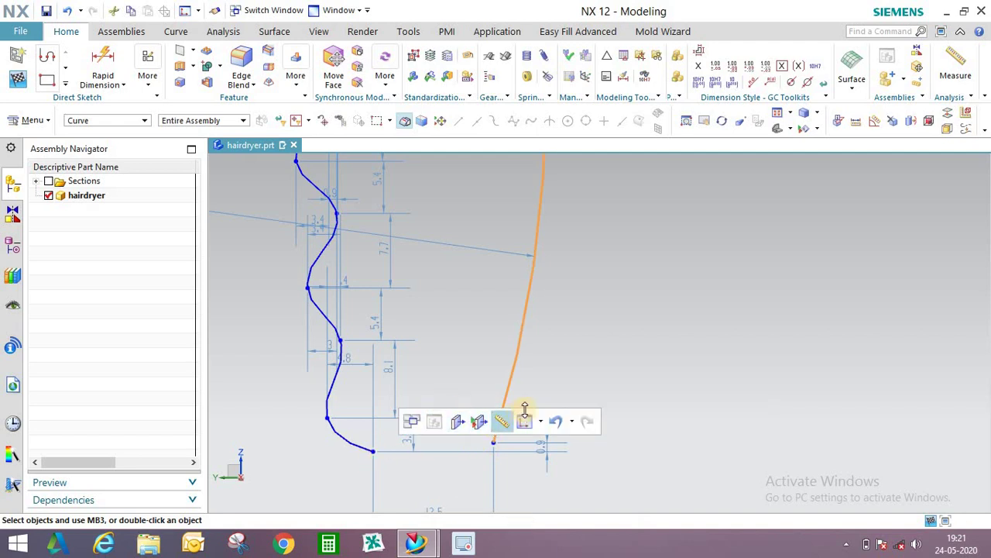
{"action": "key", "text": "Escape"}
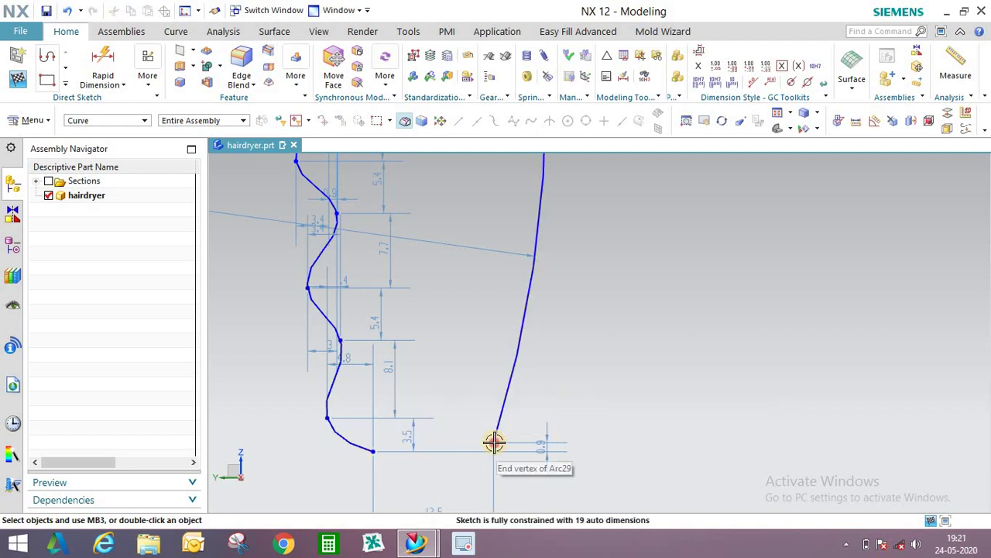
{"action": "left_click_drag", "start_coordinate": [494, 442], "coordinate": [412, 476]}
{"action": "key", "text": "Escape"}
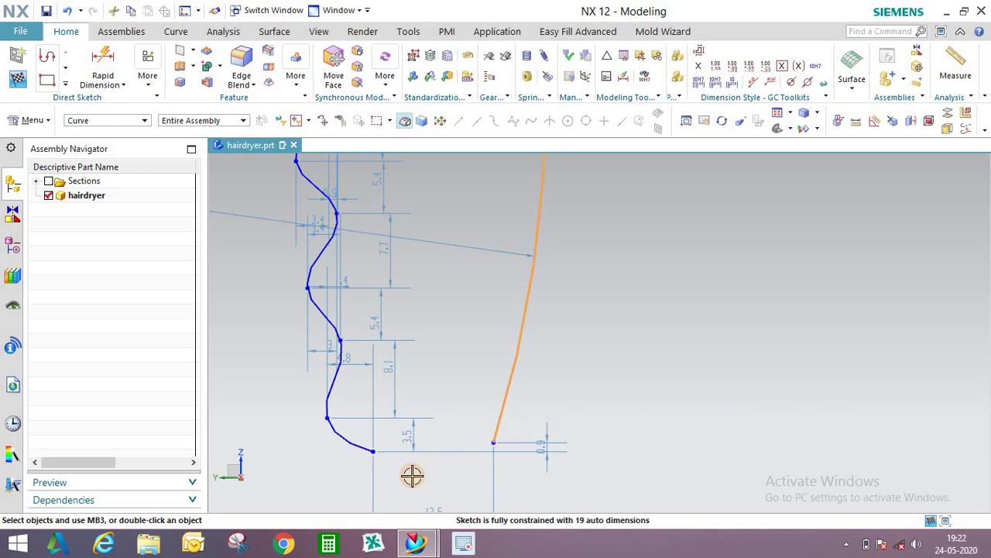
{"action": "key", "text": "Escape"}
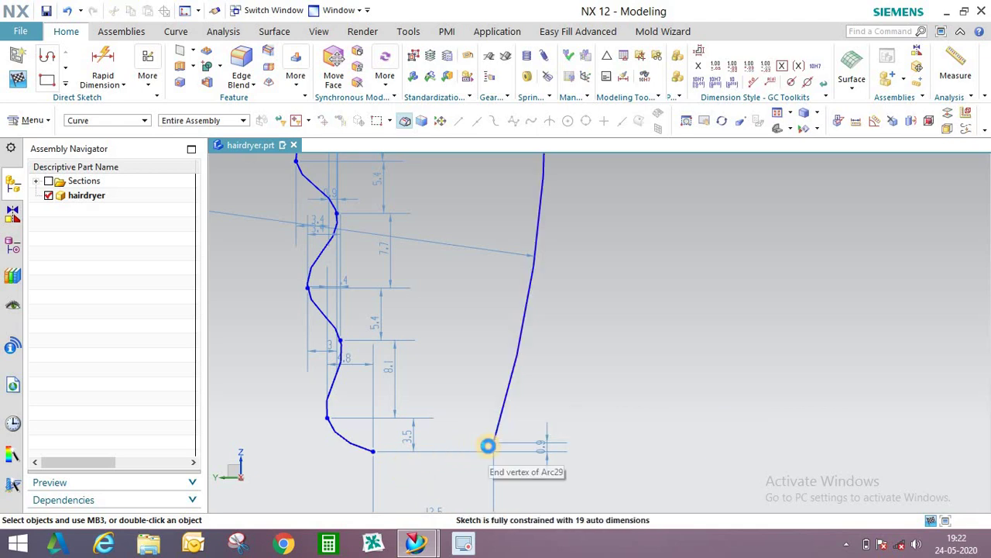
{"action": "left_click", "coordinate": [488, 446]}
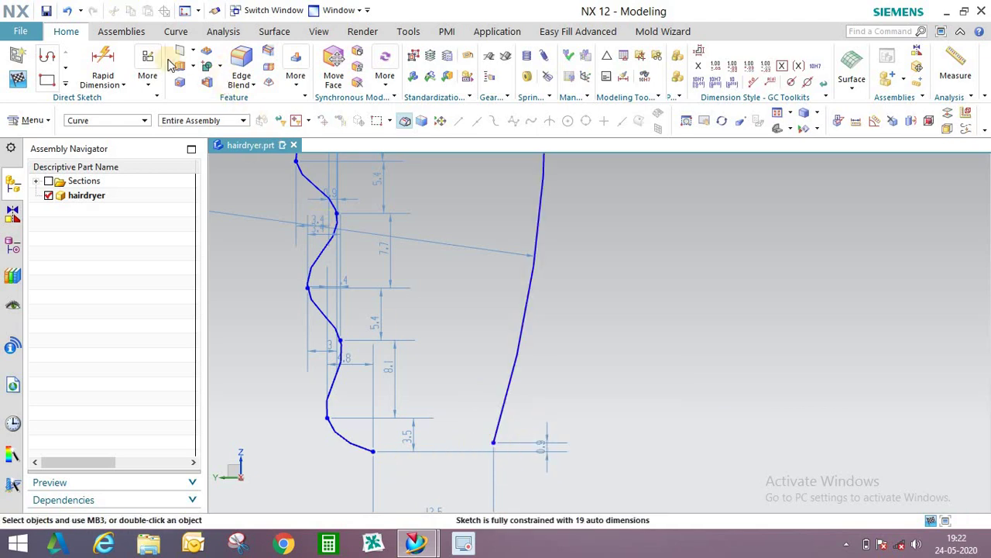
Set up a geometric constraint with the arc's lower end point as the object to constrain.
{"action": "left_click", "coordinate": [147, 75]}
{"action": "left_click", "coordinate": [189, 178]}
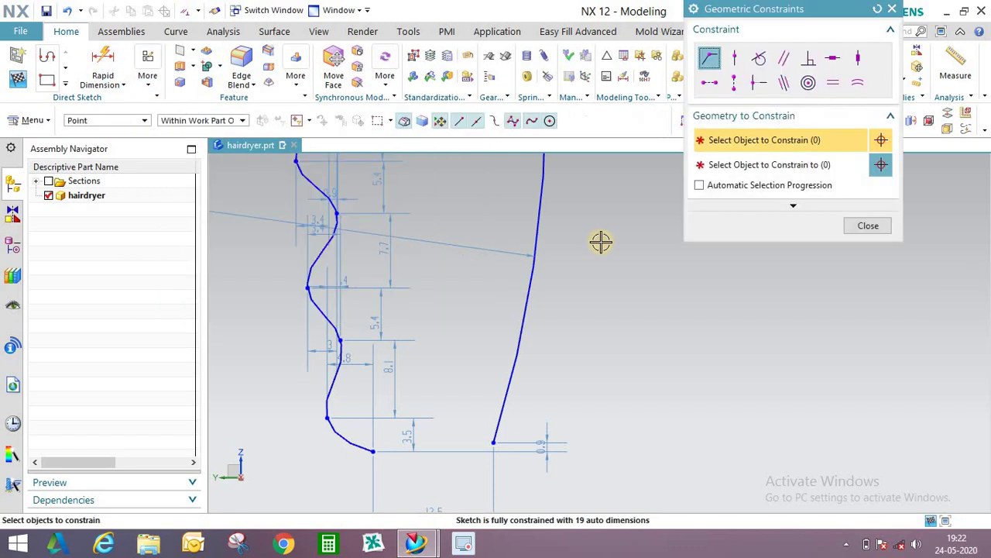
{"action": "left_click", "coordinate": [490, 438]}
{"action": "left_click", "coordinate": [749, 164]}
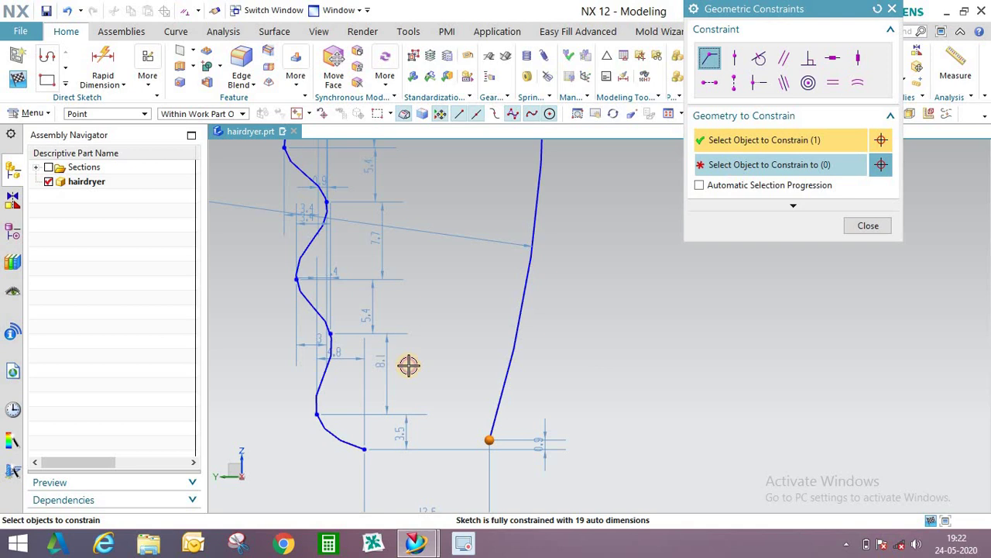
Try to make the lower endpoints of the wavy grip curve and the rear arc coincident, and undo the constraint.
{"action": "left_click", "coordinate": [370, 448]}
{"action": "scroll", "coordinate": [531, 393], "scroll_direction": "down", "scroll_amount": 2}
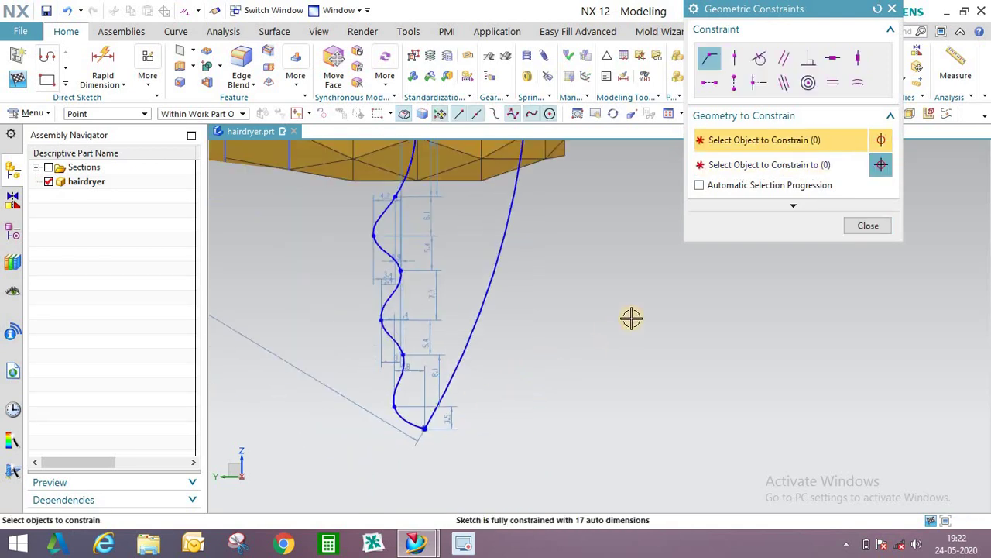
{"action": "key", "text": "ctrl+z"}
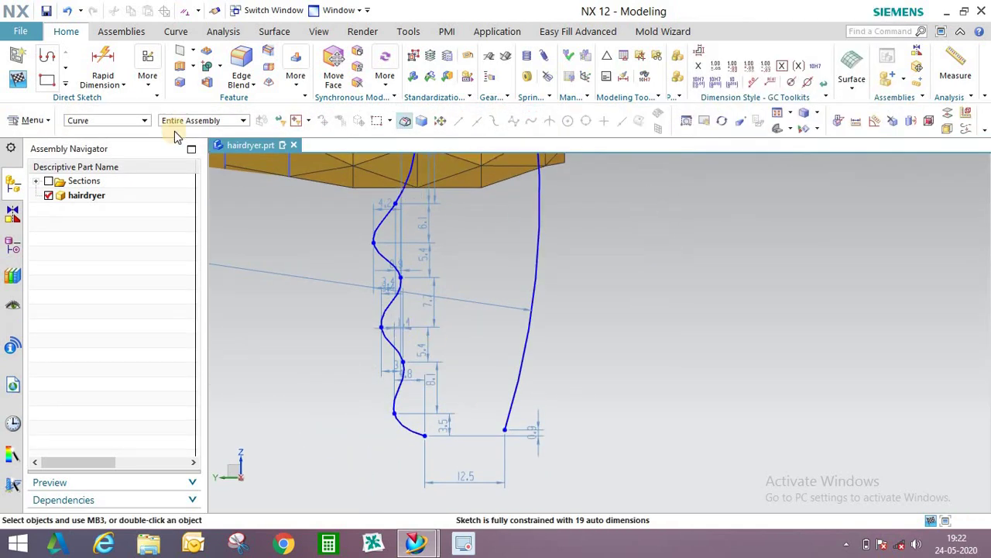
Constrain the lower endpoints of the rear arc and the wavy grip curve with Horizontal Alignment, and finish the sketch.
{"action": "left_click", "coordinate": [161, 89]}
{"action": "left_click", "coordinate": [202, 180]}
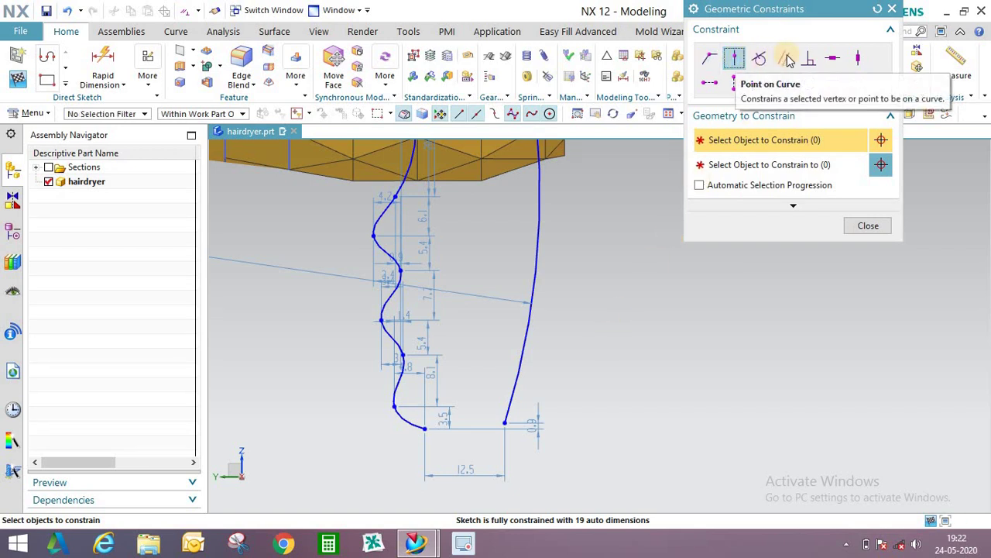
{"action": "left_click", "coordinate": [736, 61]}
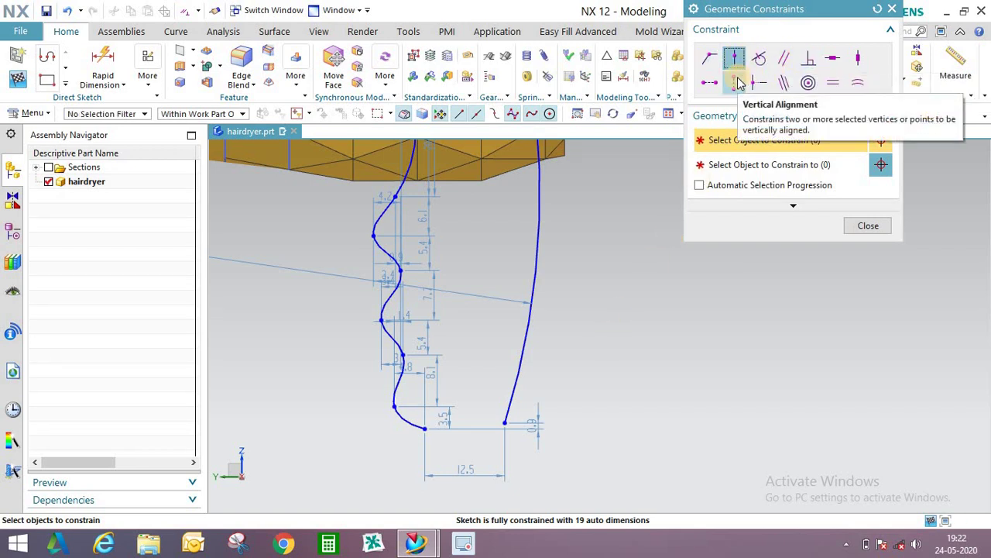
{"action": "left_click", "coordinate": [710, 82]}
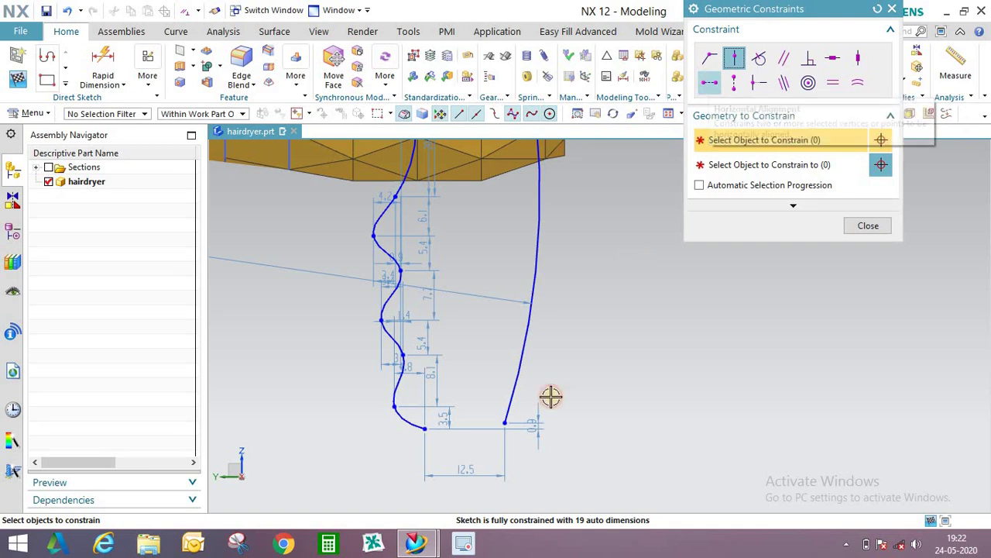
{"action": "left_click", "coordinate": [504, 423]}
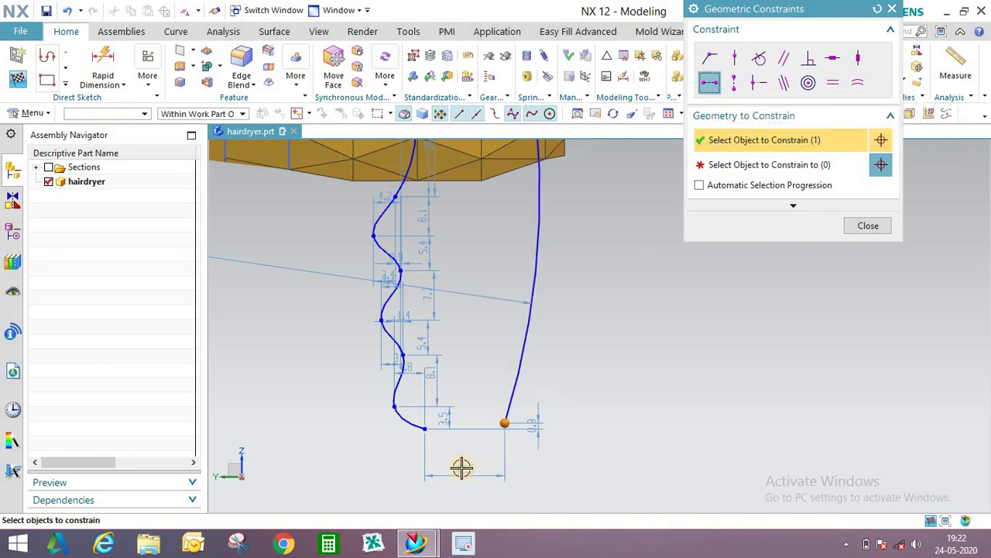
{"action": "left_click", "coordinate": [742, 167]}
{"action": "left_click", "coordinate": [430, 430]}
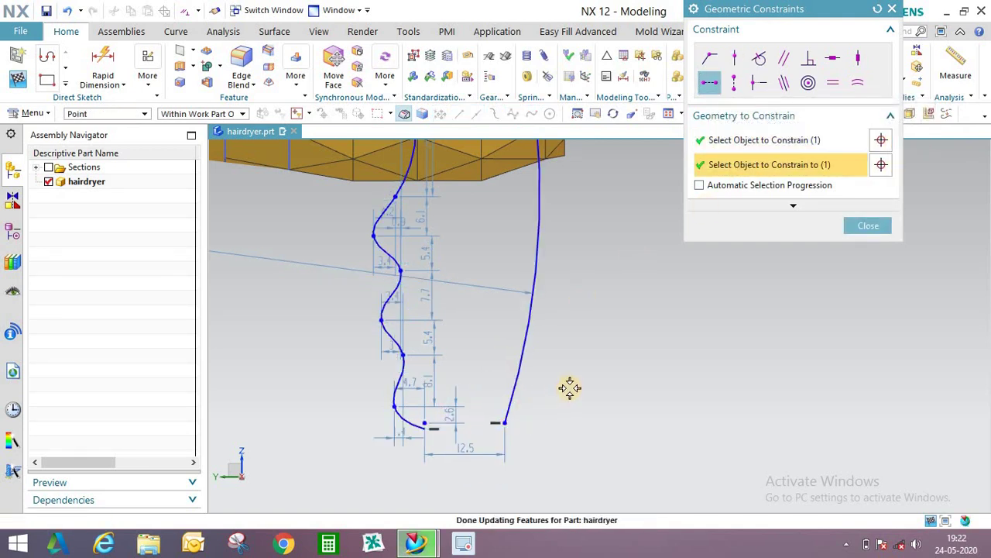
{"action": "left_click", "coordinate": [856, 225]}
{"action": "scroll", "coordinate": [657, 343], "scroll_direction": "down", "scroll_amount": 1}
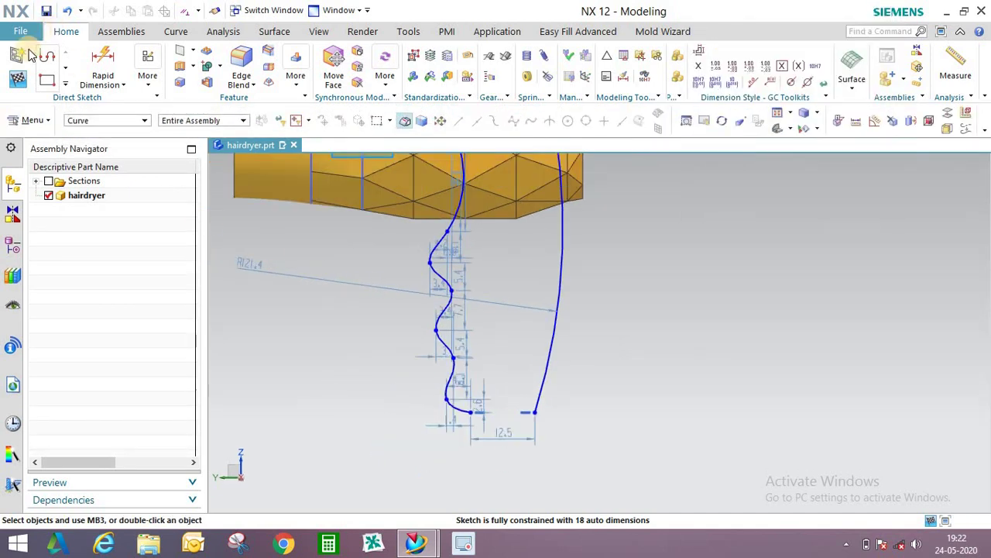
Create a solid Swept handle from the four-sided profile inside the dryer body, using the wavy grip curve and the rear arc as guides.
{"action": "mouse_move", "coordinate": [545, 289]}
{"action": "middle_mouse_down"}
{"action": "mouse_move", "coordinate": [531, 275]}
{"action": "mouse_move", "coordinate": [561, 302]}
{"action": "middle_mouse_up"}
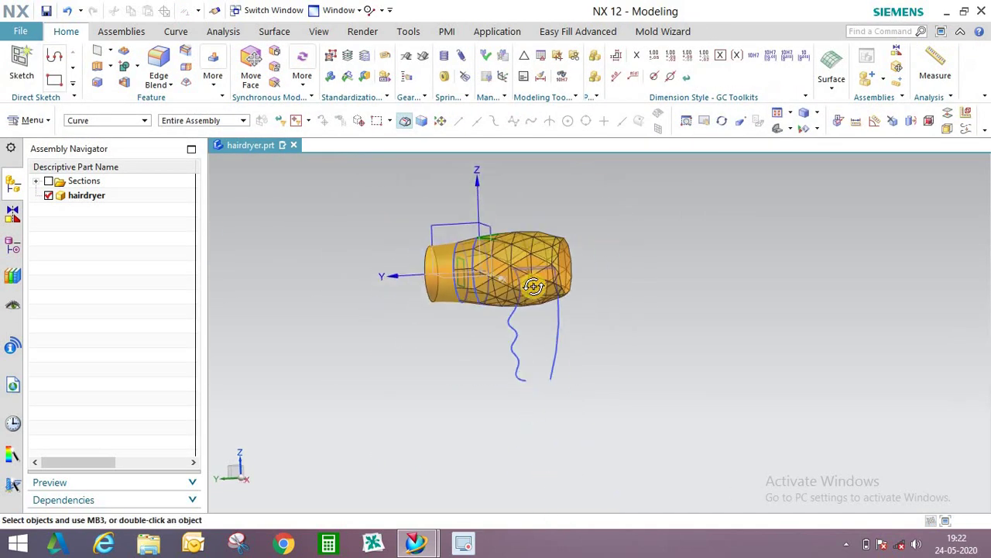
{"action": "scroll", "coordinate": [566, 308], "scroll_direction": "up", "scroll_amount": 3}
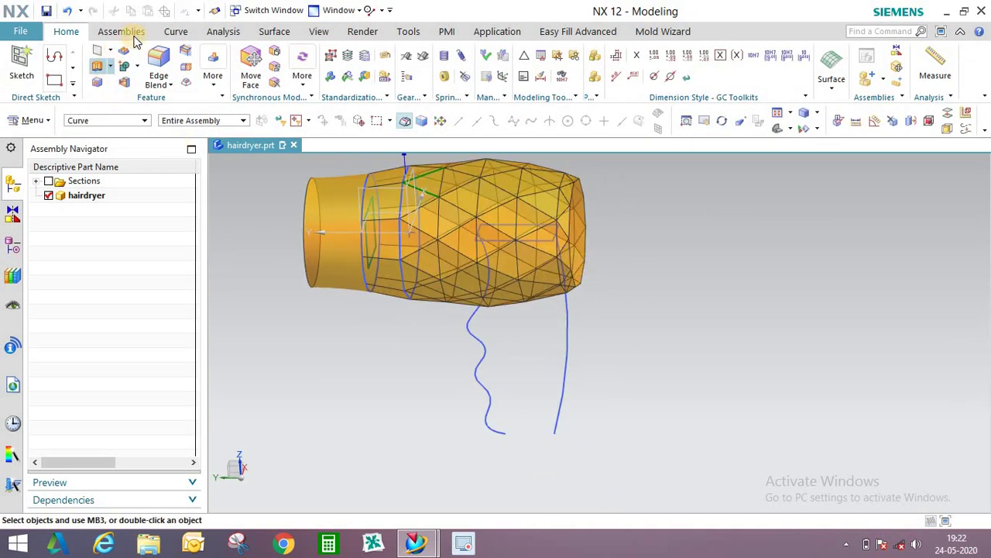
{"action": "left_click", "coordinate": [274, 31]}
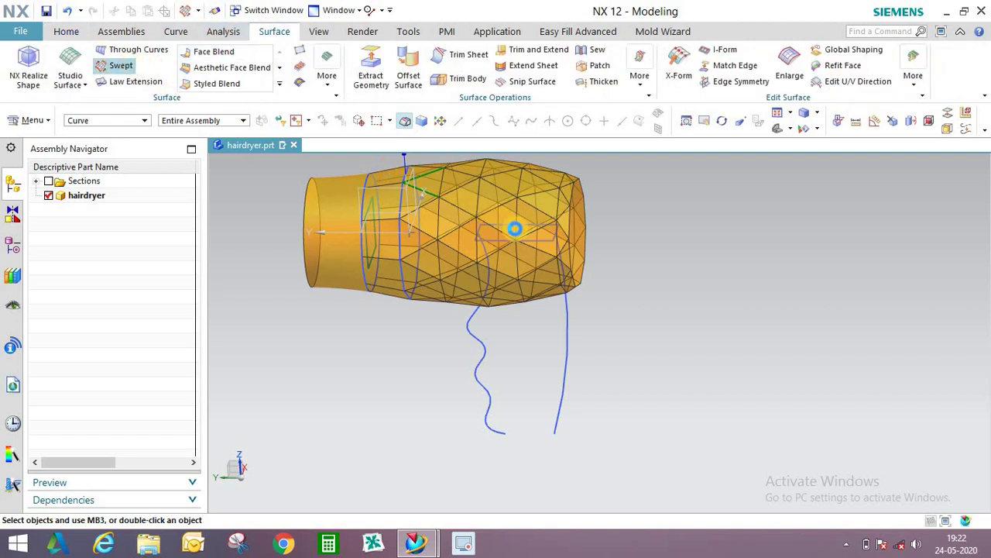
{"action": "scroll", "coordinate": [475, 159], "scroll_direction": "up", "scroll_amount": 3}
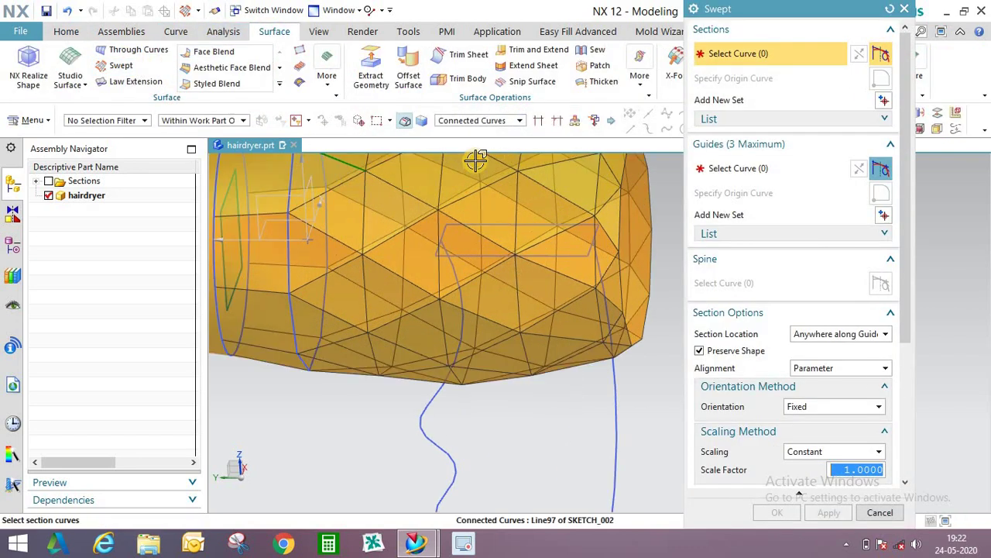
{"action": "left_click", "coordinate": [489, 198]}
{"action": "scroll", "coordinate": [513, 270], "scroll_direction": "down", "scroll_amount": 2}
{"action": "middle_click", "coordinate": [514, 270]}
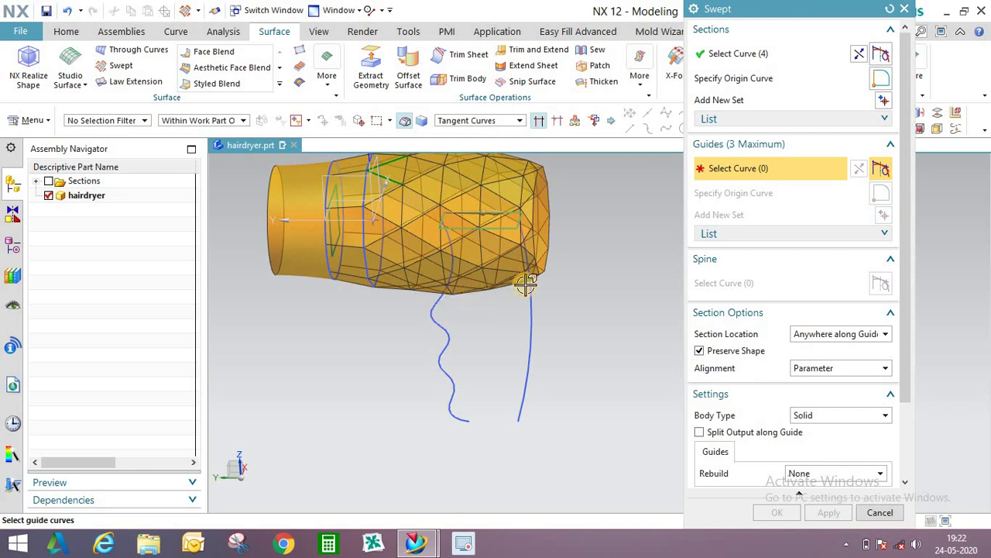
{"action": "left_click", "coordinate": [529, 293]}
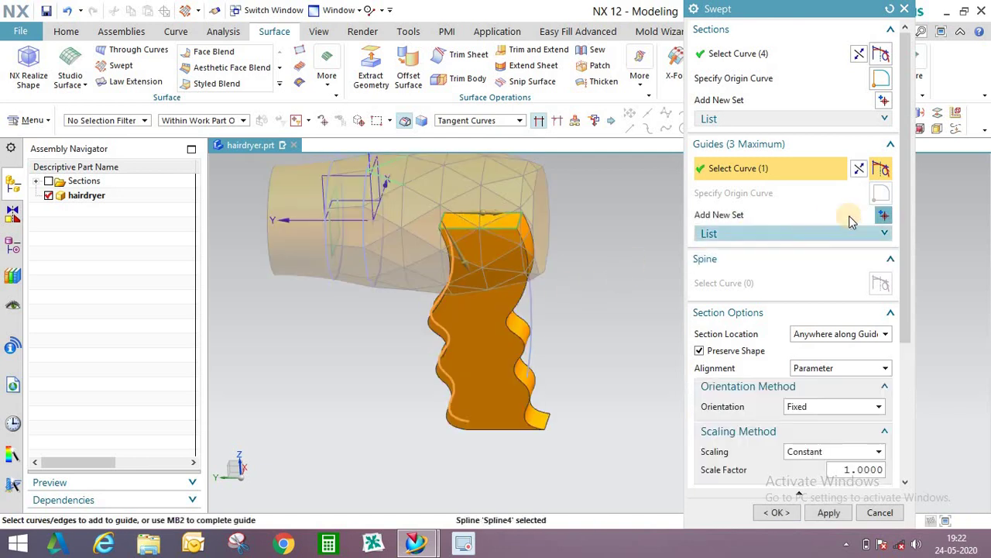
{"action": "left_click", "coordinate": [883, 215]}
{"action": "left_click", "coordinate": [532, 303]}
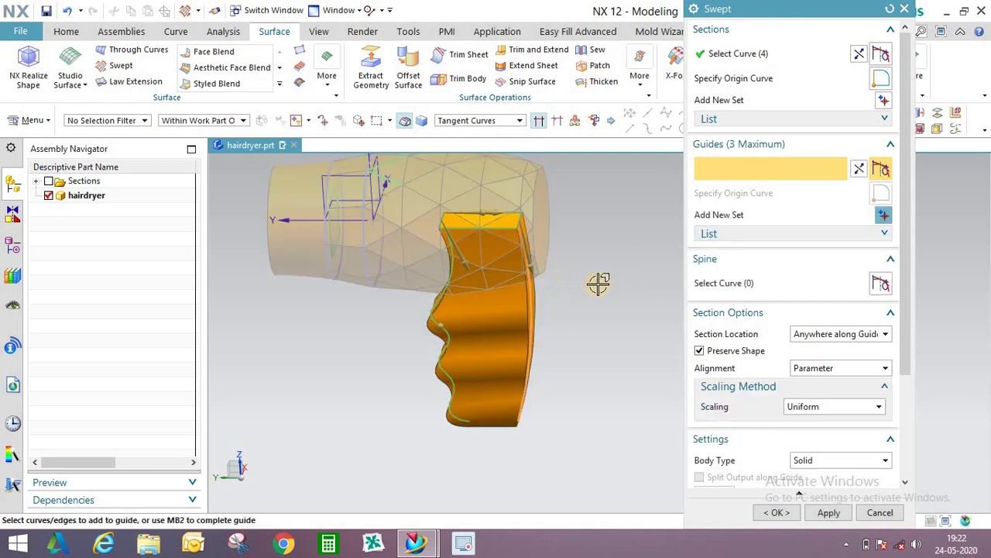
{"action": "middle_click_drag", "start_coordinate": [553, 343], "coordinate": [451, 329]}
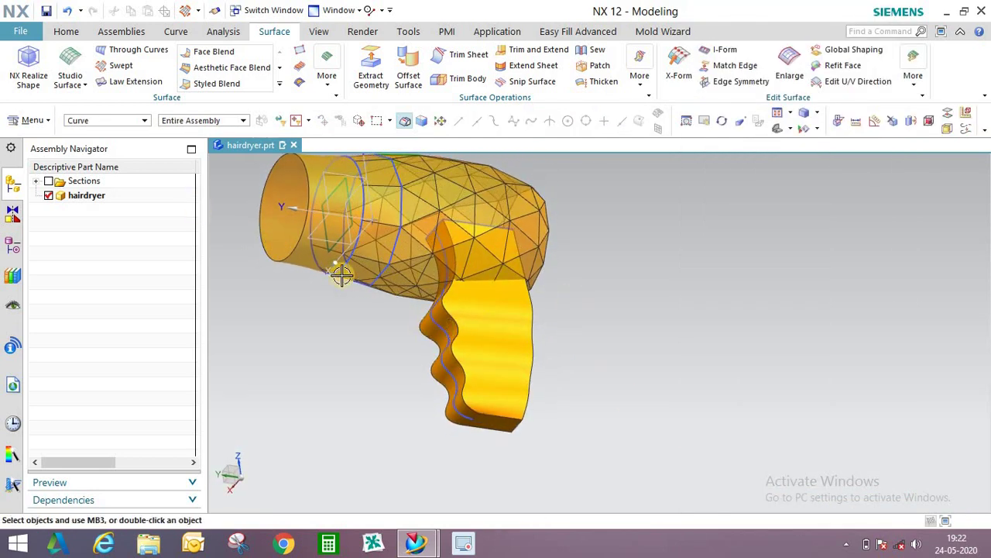
Set the selection type to No Selection Filter and hide the guide curves on the handle.
{"action": "scroll", "coordinate": [418, 322], "scroll_direction": "up", "scroll_amount": 3}
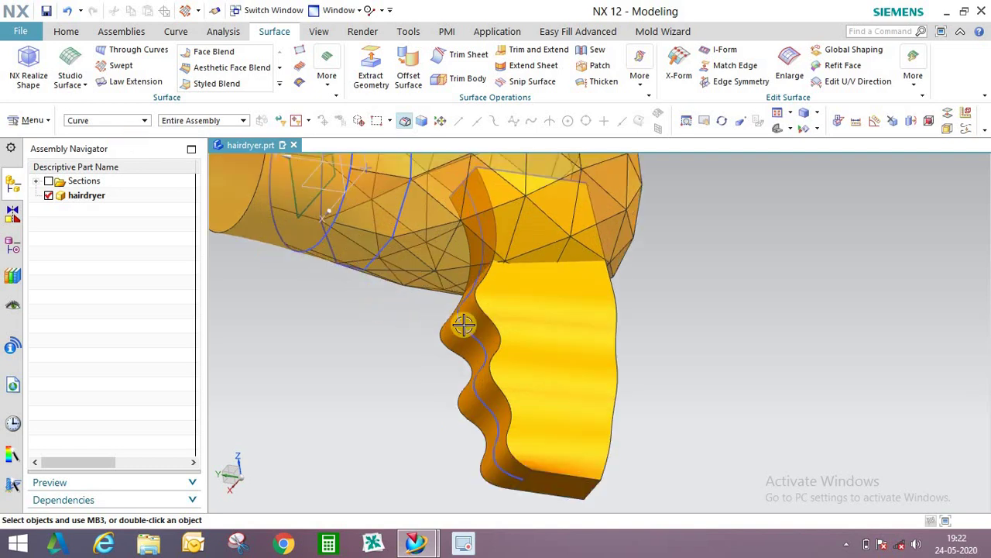
{"action": "left_click", "coordinate": [101, 121]}
{"action": "left_click", "coordinate": [133, 135]}
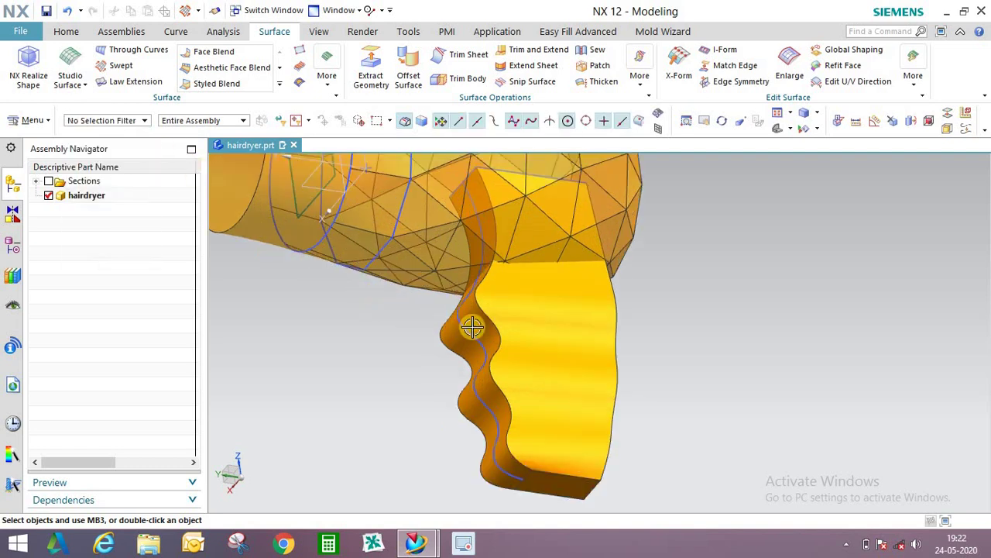
{"action": "right_click", "coordinate": [512, 311]}
{"action": "key", "text": "Escape"}
{"action": "mouse_move", "coordinate": [560, 312]}
{"action": "middle_mouse_down"}
{"action": "mouse_move", "coordinate": [550, 333]}
{"action": "mouse_move", "coordinate": [557, 319]}
{"action": "middle_mouse_up"}
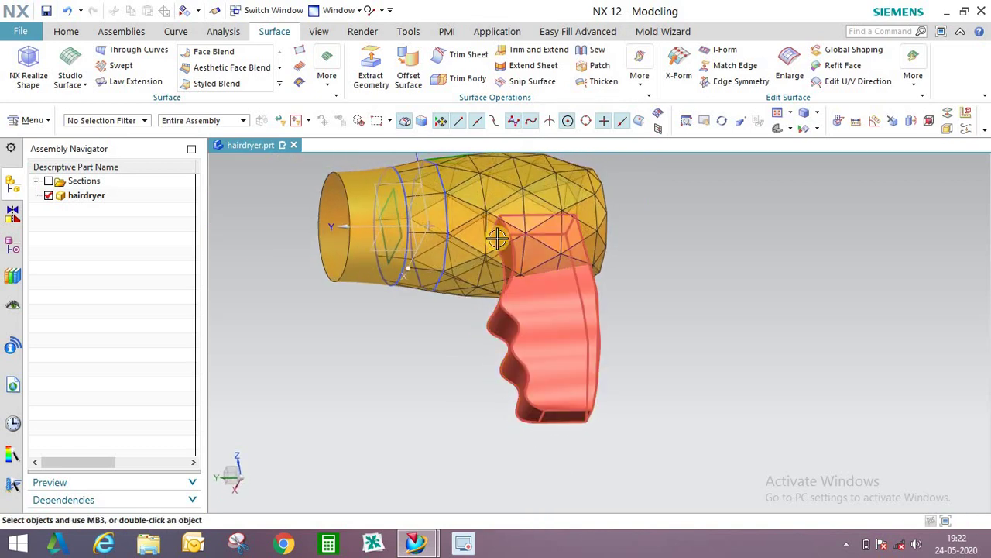
Try to blend the wavy front edge and the rear edge of the handle together with a 3 mm radius.
{"action": "left_click", "coordinate": [68, 32]}
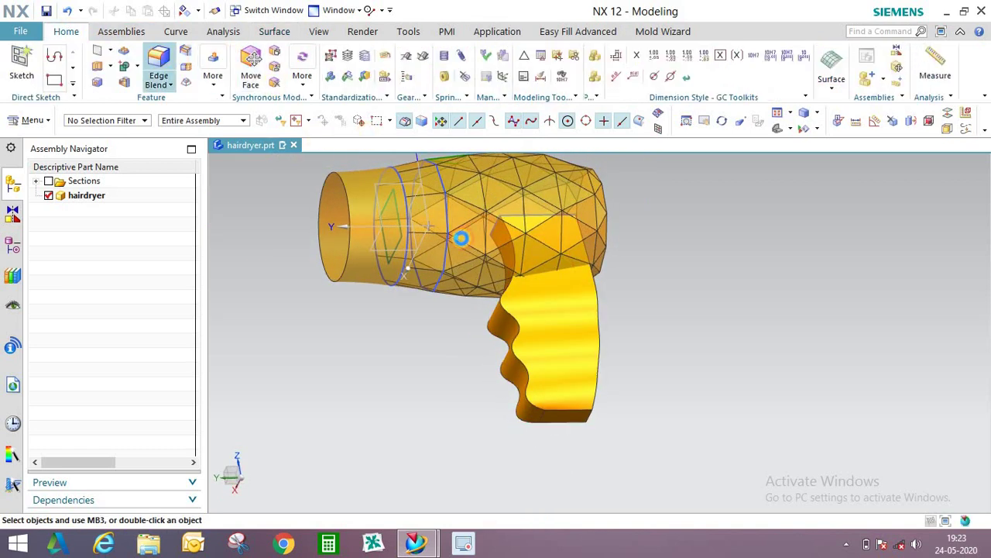
{"action": "left_click", "coordinate": [542, 309]}
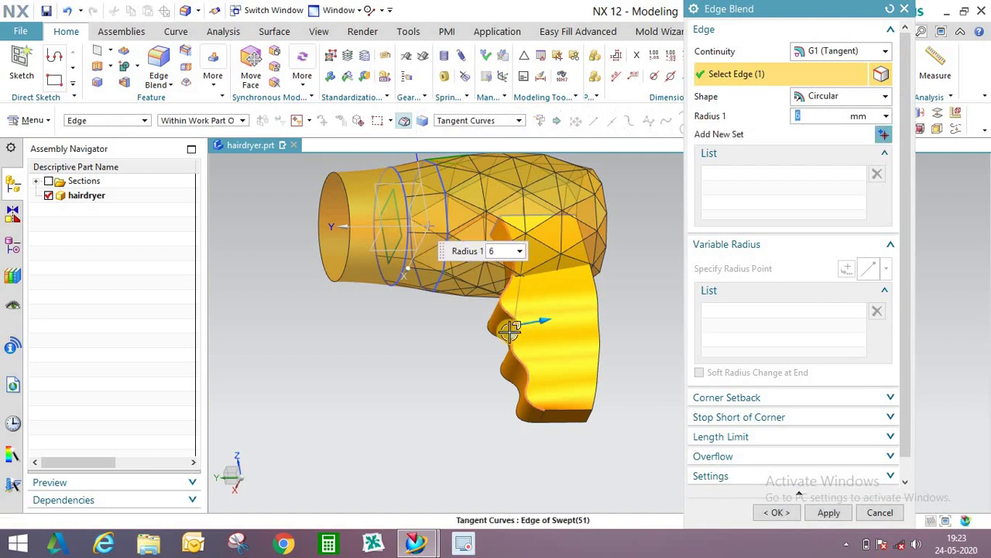
{"action": "scroll", "coordinate": [489, 336], "scroll_direction": "up", "scroll_amount": 1}
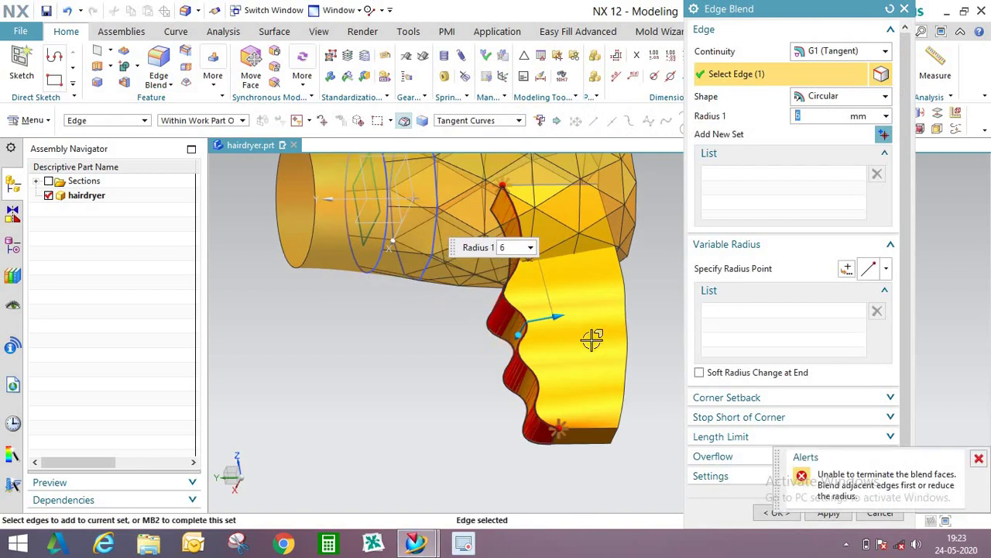
{"action": "scroll", "coordinate": [579, 433], "scroll_direction": "up", "scroll_amount": 5}
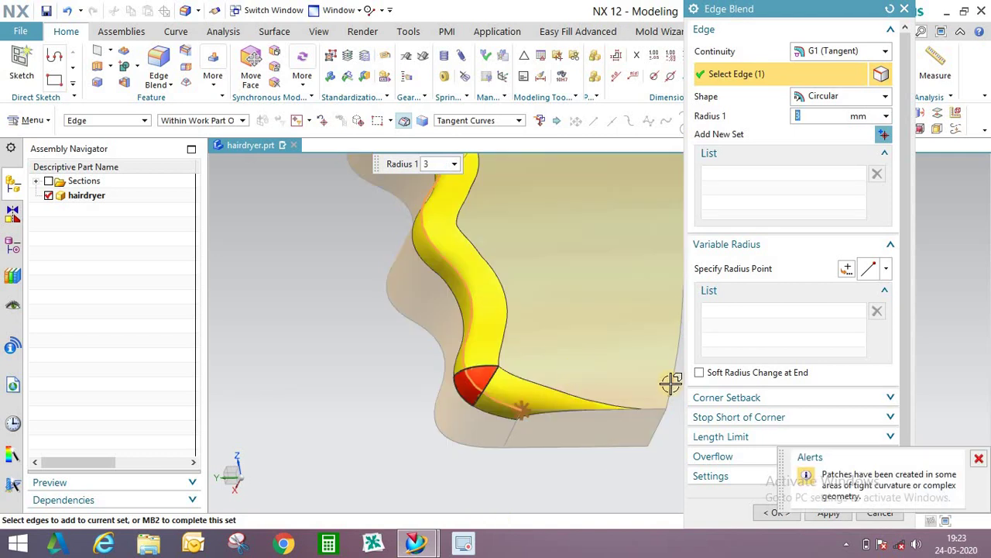
{"action": "left_click", "coordinate": [663, 343]}
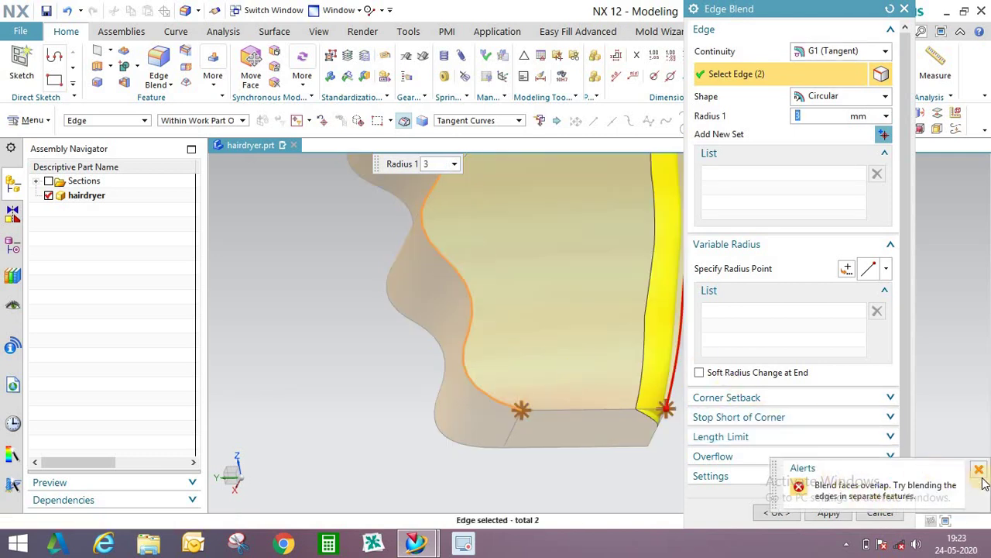
{"action": "left_click", "coordinate": [979, 469]}
{"action": "left_click", "coordinate": [777, 512]}
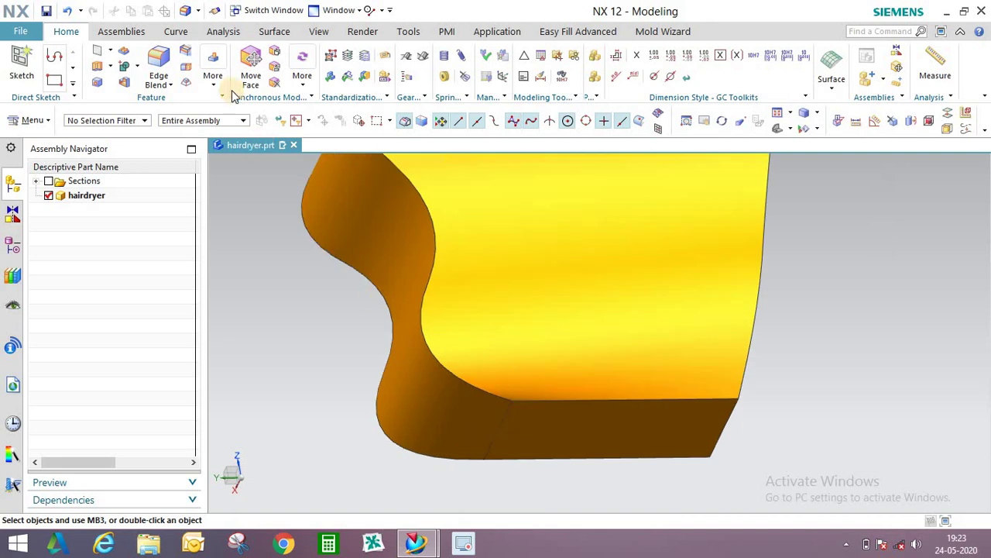
Round the short cross edges at the front and rear of the handle's bottom end with a 6 mm edge blend.
{"action": "middle_click_drag", "start_coordinate": [531, 449], "coordinate": [484, 310]}
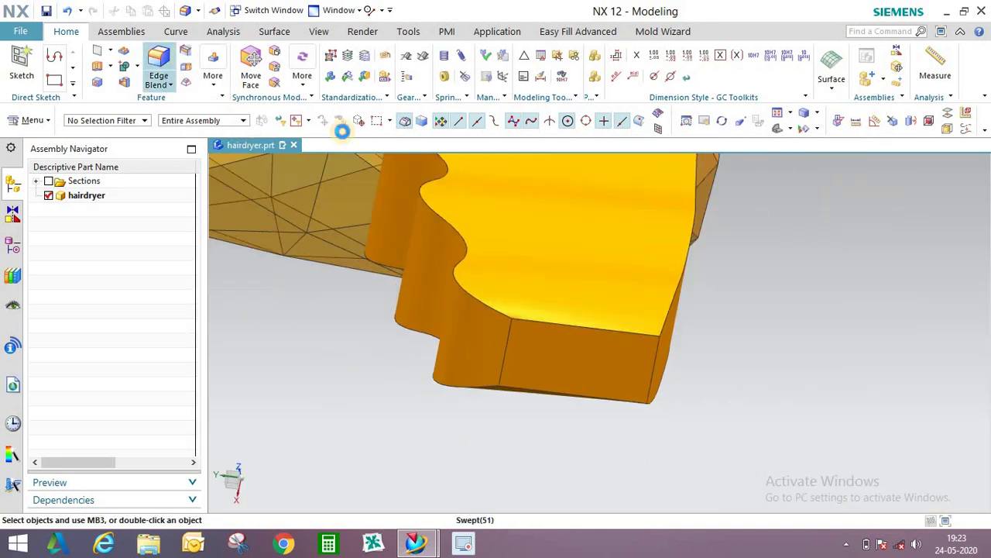
{"action": "left_click", "coordinate": [507, 344]}
{"action": "scroll", "coordinate": [538, 343], "scroll_direction": "up", "scroll_amount": 1}
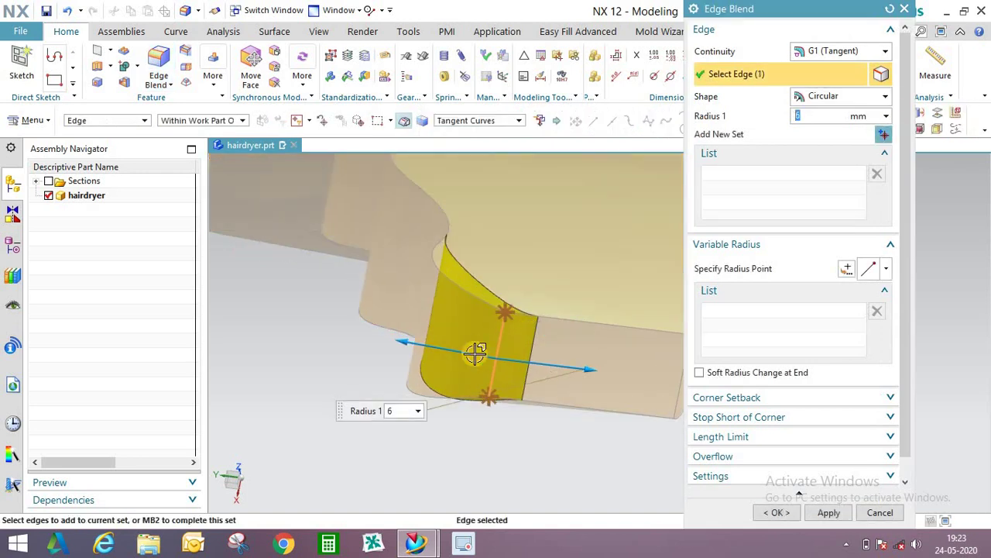
{"action": "scroll", "coordinate": [477, 354], "scroll_direction": "down", "scroll_amount": 2}
{"action": "middle_click_drag", "start_coordinate": [558, 323], "coordinate": [512, 391]}
{"action": "left_click", "coordinate": [503, 454]}
{"action": "left_click", "coordinate": [827, 511]}
Blend the outline edges on both side faces of the handle with a 3 mm radius.
{"action": "left_click", "coordinate": [480, 392]}
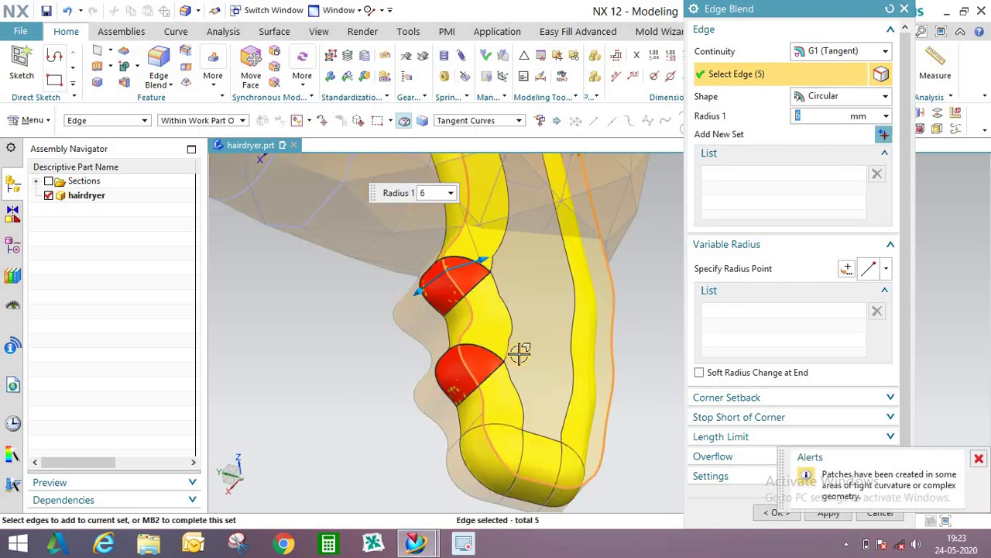
{"action": "type", "text": "4"}
{"action": "key", "text": "Return"}
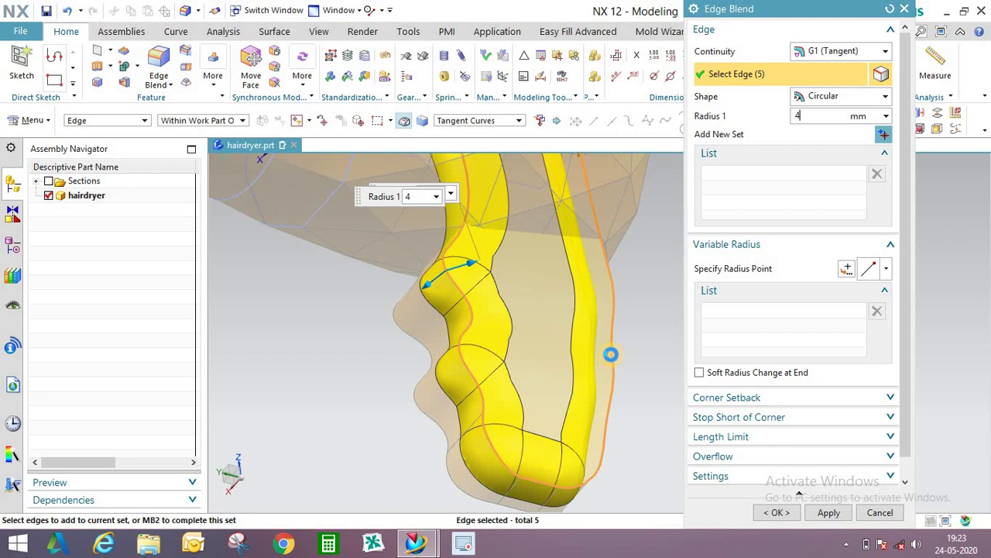
{"action": "type", "text": "3"}
{"action": "key", "text": "Return"}
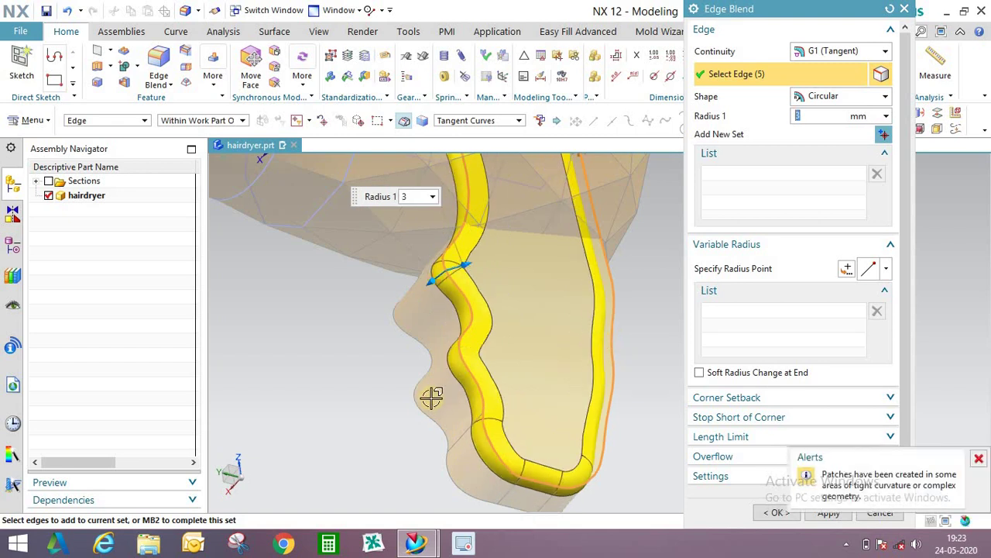
{"action": "left_click", "coordinate": [425, 405]}
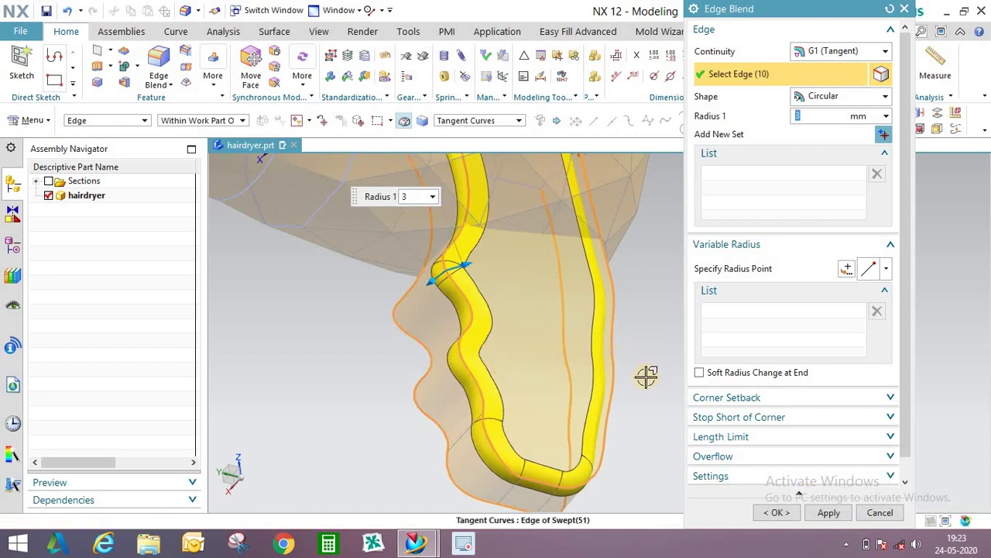
{"action": "left_click", "coordinate": [775, 512]}
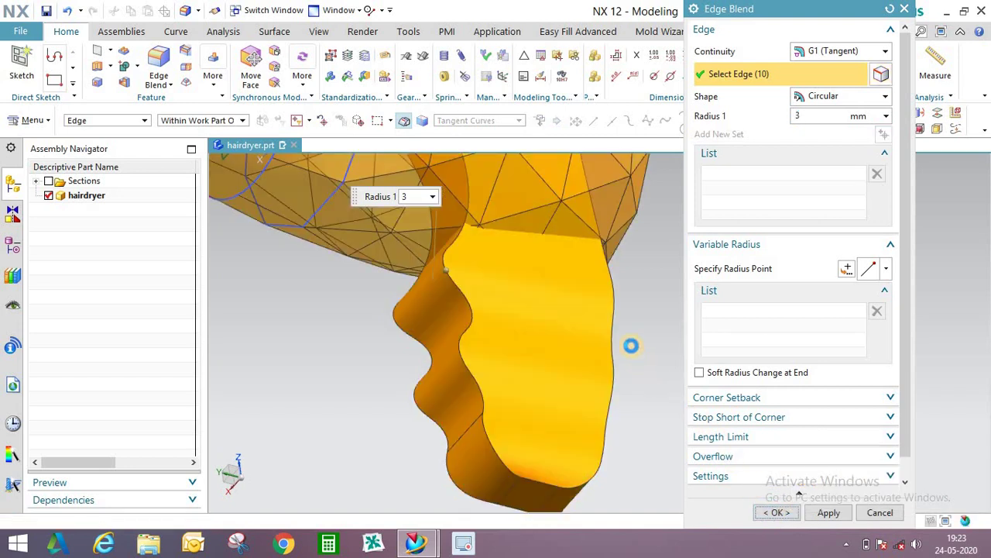
{"action": "middle_click_drag", "start_coordinate": [596, 325], "coordinate": [522, 279]}
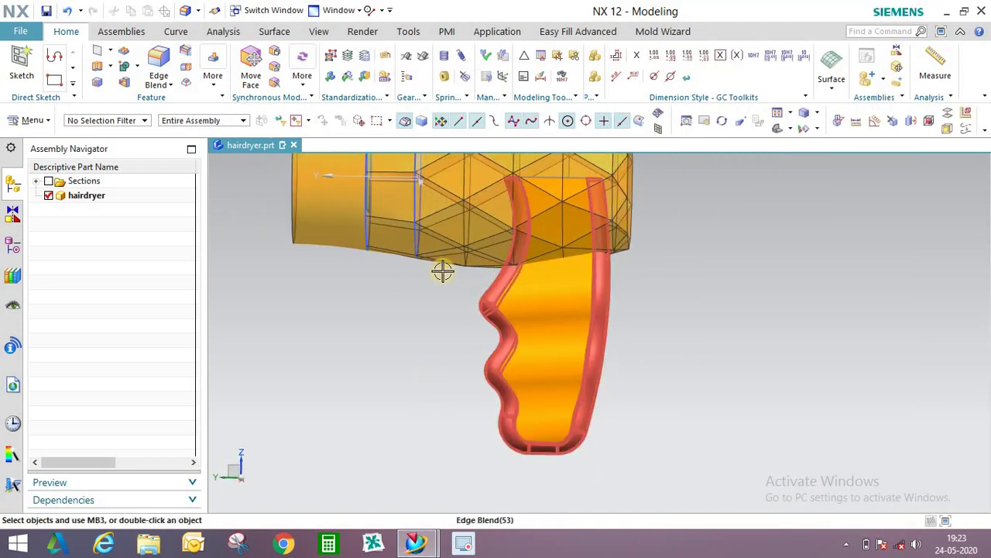
{"action": "key", "text": "F8"}
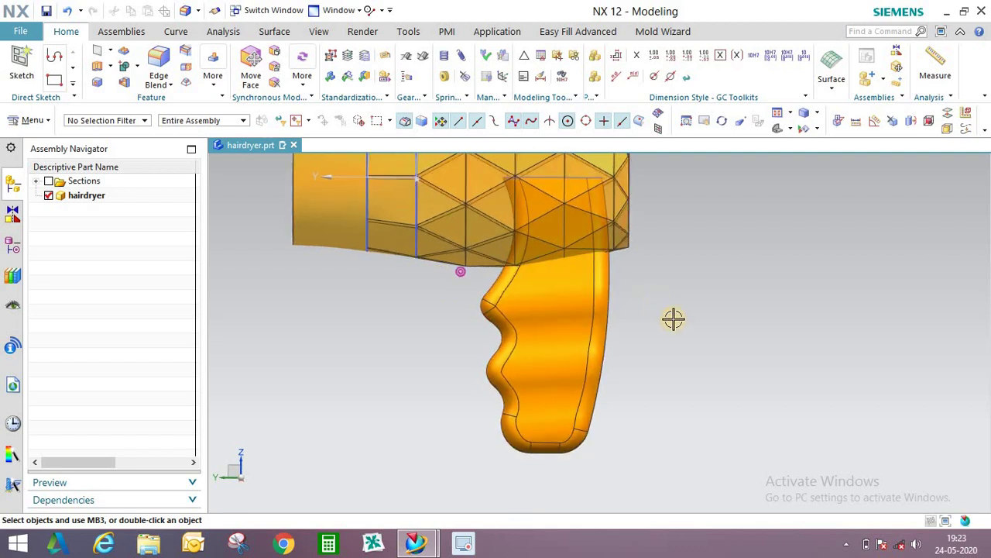
{"action": "scroll", "coordinate": [575, 419], "scroll_direction": "down", "scroll_amount": 2}
{"action": "scroll", "coordinate": [595, 318], "scroll_direction": "up", "scroll_amount": 1}
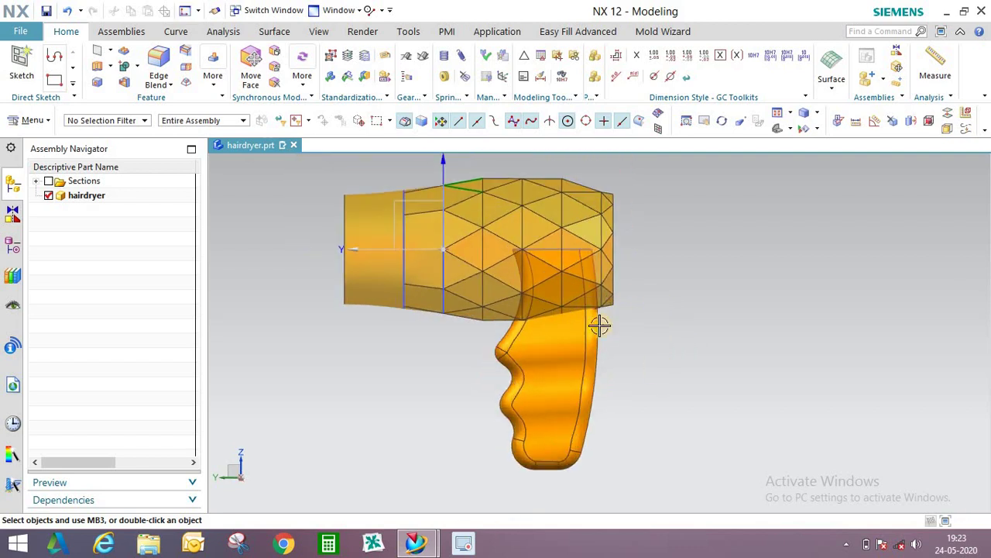
Edit the handle's front guide sketch, pulling the spline point of the uppermost finger bump inward toward the handle.
{"action": "scroll", "coordinate": [600, 326], "scroll_direction": "up", "scroll_amount": 5}
{"action": "scroll", "coordinate": [542, 289], "scroll_direction": "down", "scroll_amount": 4}
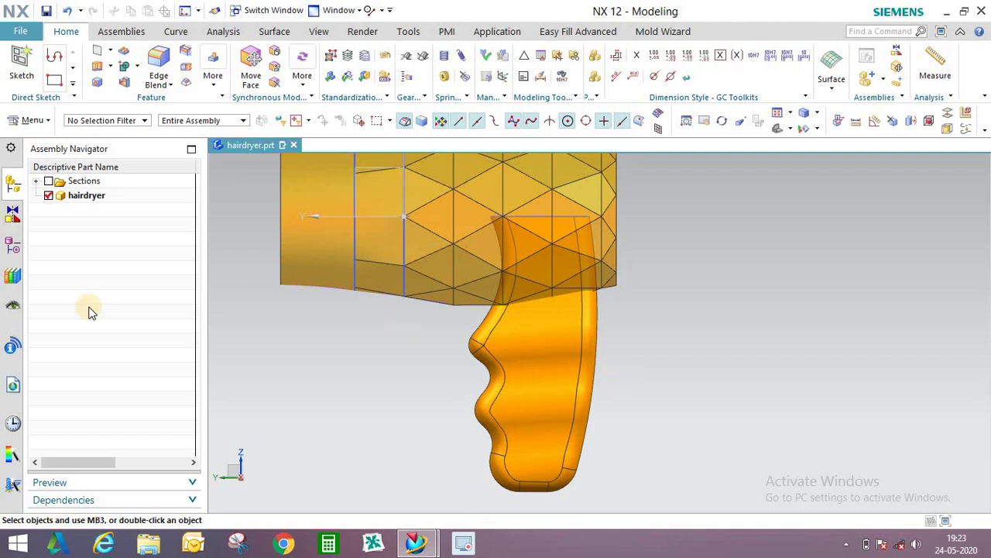
{"action": "left_click", "coordinate": [13, 240]}
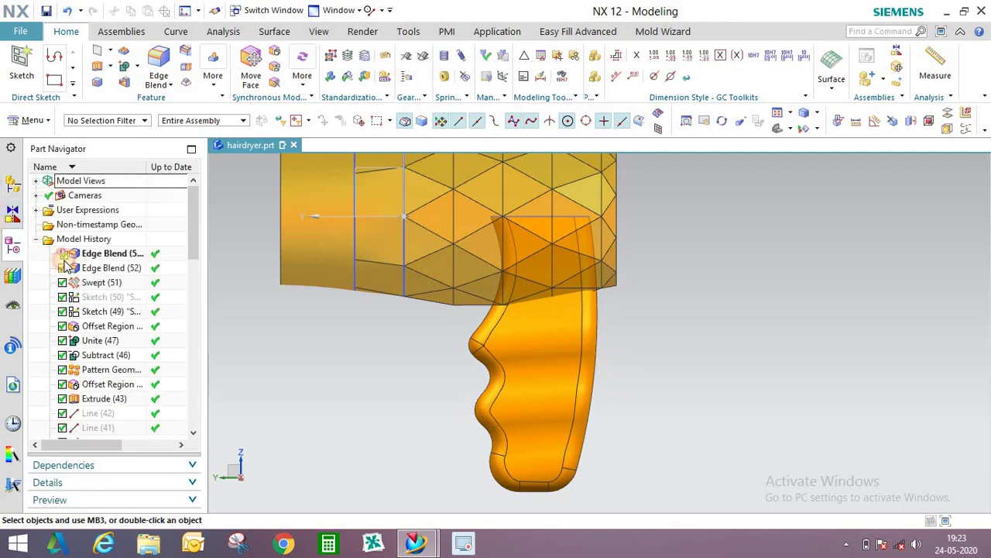
{"action": "double_click", "coordinate": [91, 298]}
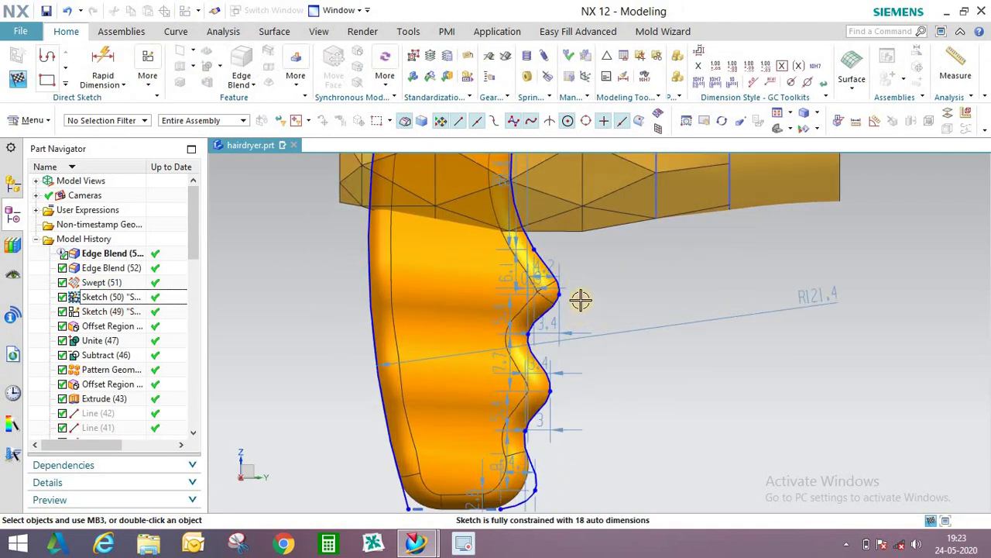
{"action": "left_click_drag", "start_coordinate": [559, 299], "coordinate": [560, 309]}
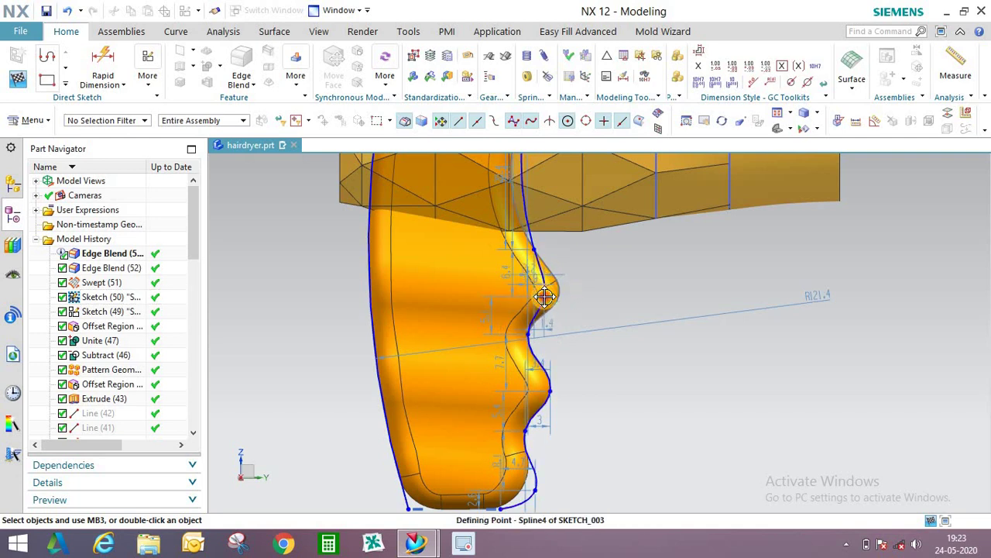
{"action": "left_click", "coordinate": [18, 81]}
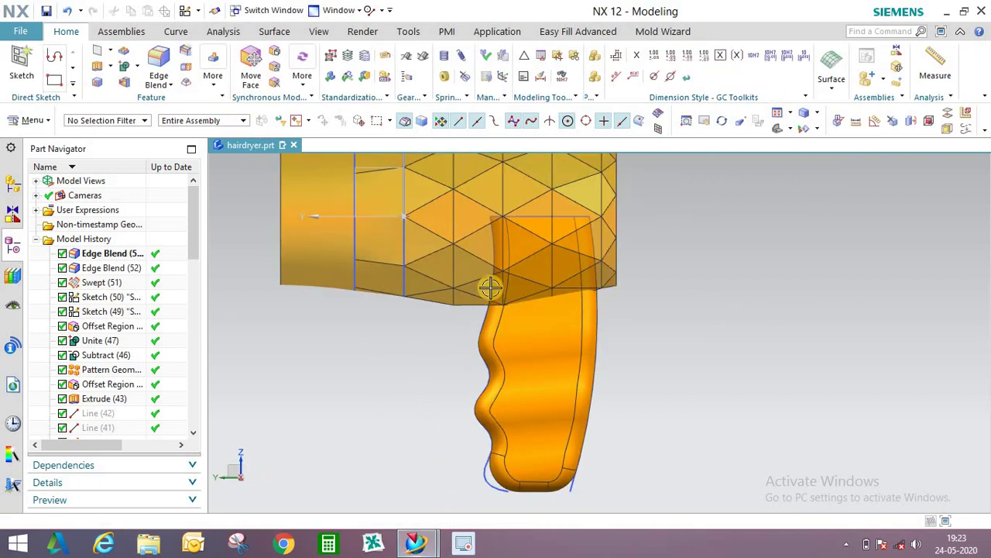
Reshape the lower part of the handle's front guide spline, pulling its second finger bump inward.
{"action": "middle_click_drag", "start_coordinate": [398, 318], "coordinate": [406, 320]}
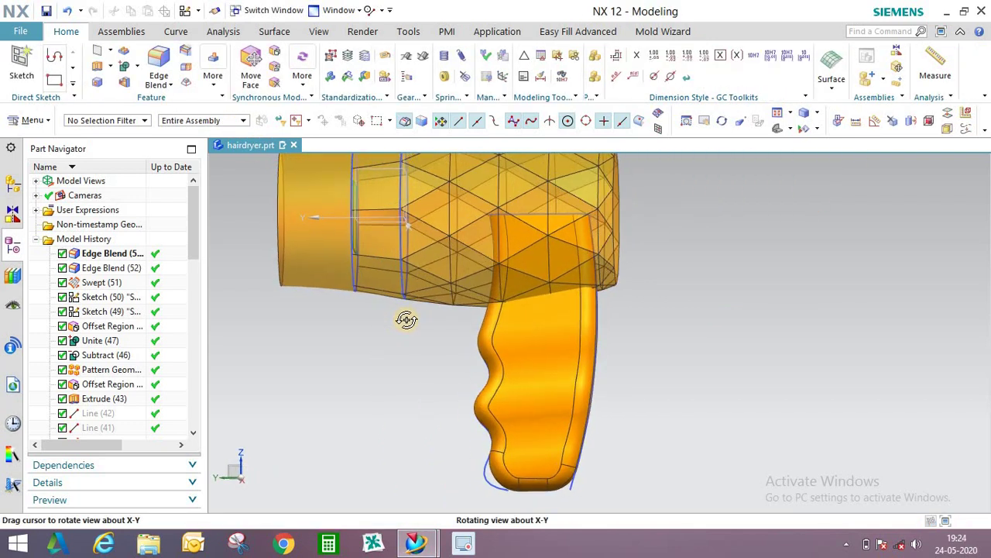
{"action": "double_click", "coordinate": [484, 453]}
{"action": "scroll", "coordinate": [577, 383], "scroll_direction": "up", "scroll_amount": 5}
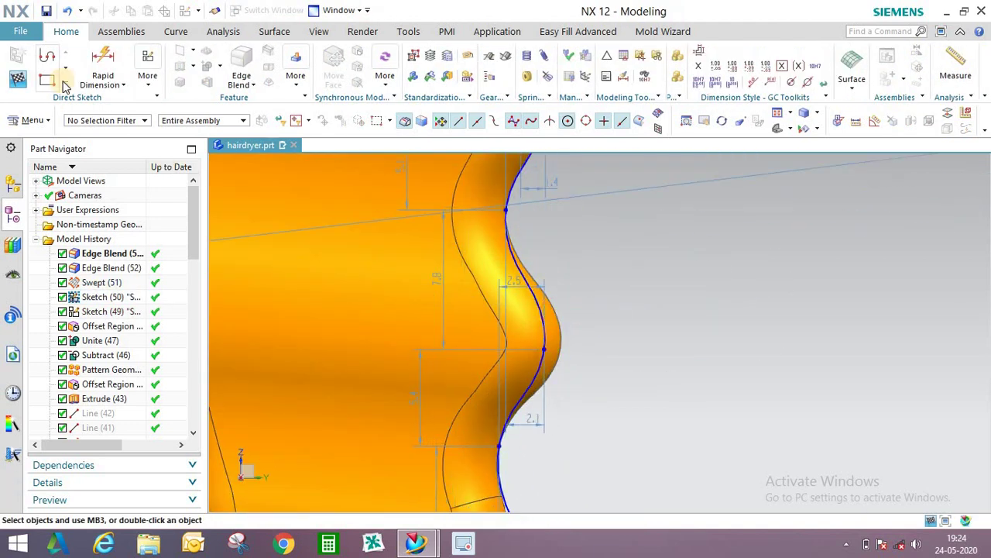
{"action": "left_click", "coordinate": [17, 79]}
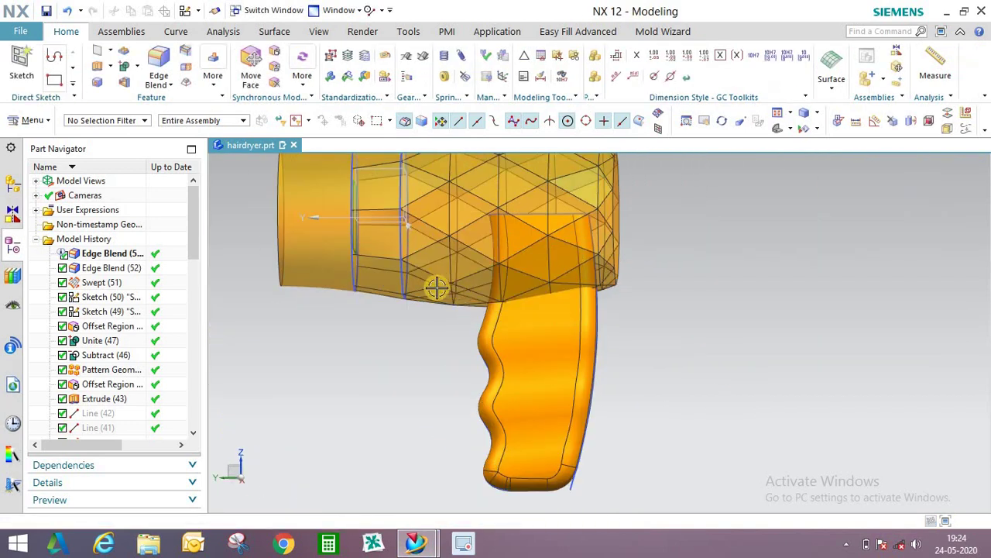
Unite the dryer's faceted body with the handle into one solid.
{"action": "middle_click_drag", "start_coordinate": [436, 287], "coordinate": [525, 302]}
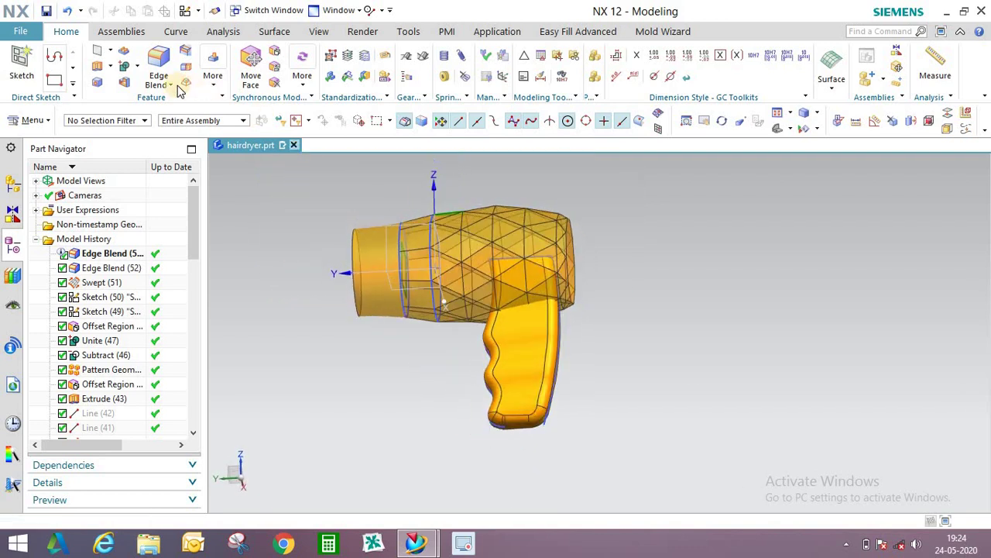
{"action": "left_click", "coordinate": [126, 66]}
{"action": "left_click", "coordinate": [491, 254]}
{"action": "left_click", "coordinate": [527, 318]}
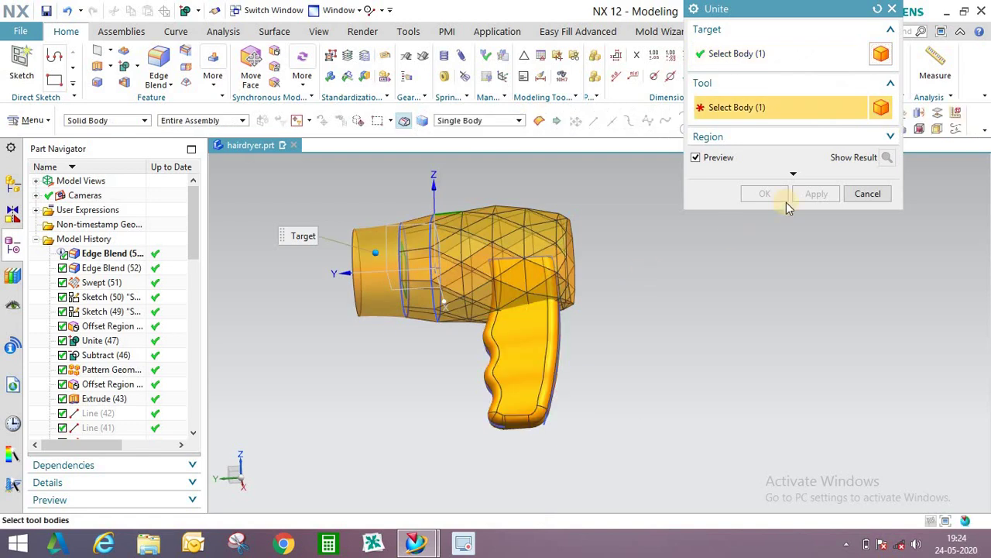
{"action": "left_click", "coordinate": [764, 193]}
Start a 3 mm edge blend where the handle meets the body, selecting one side and the adjoining corner with the preview off.
{"action": "scroll", "coordinate": [548, 308], "scroll_direction": "up", "scroll_amount": 3}
{"action": "mouse_move", "coordinate": [548, 308]}
{"action": "middle_mouse_down"}
{"action": "mouse_move", "coordinate": [558, 259]}
{"action": "mouse_move", "coordinate": [547, 212]}
{"action": "mouse_move", "coordinate": [546, 278]}
{"action": "mouse_move", "coordinate": [534, 298]}
{"action": "middle_mouse_up"}
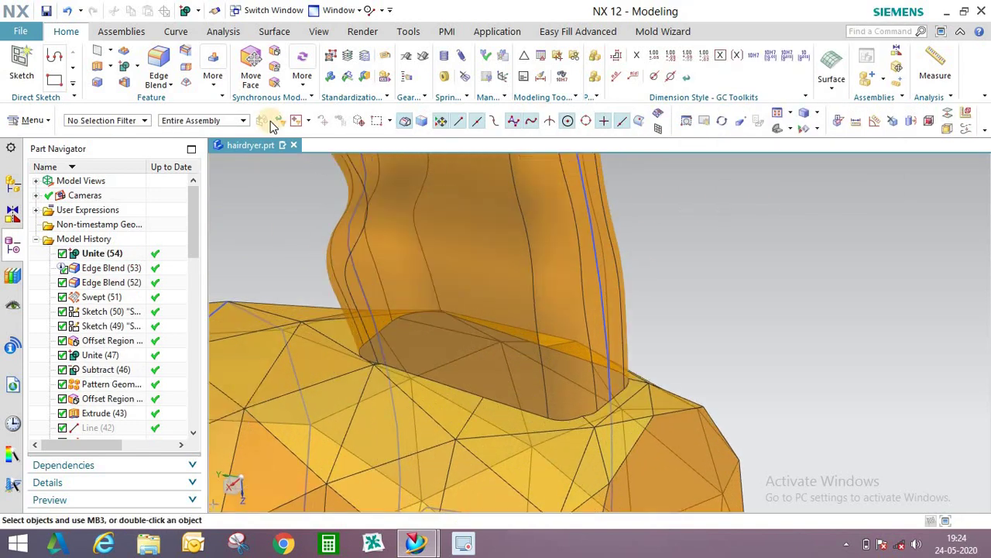
{"action": "left_click", "coordinate": [159, 68]}
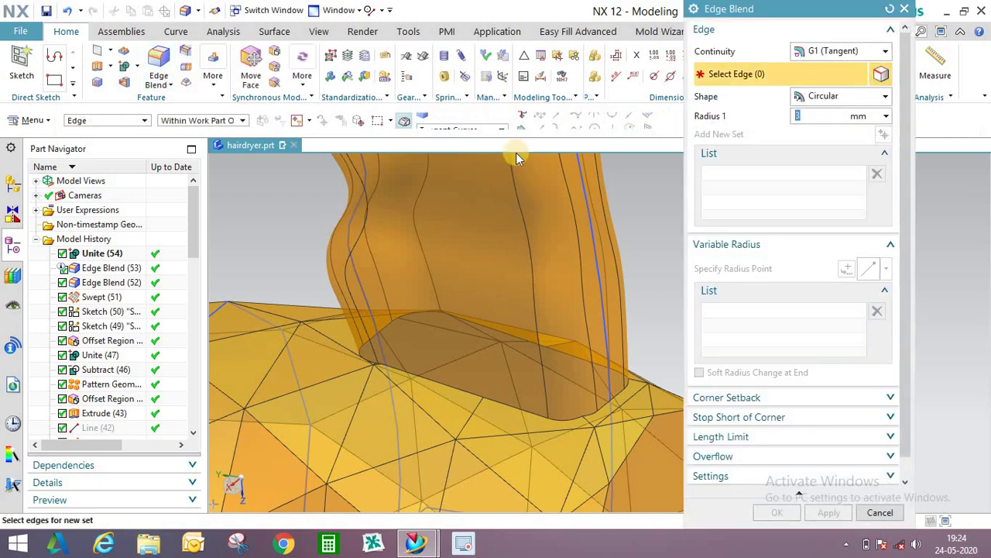
{"action": "left_click", "coordinate": [515, 365]}
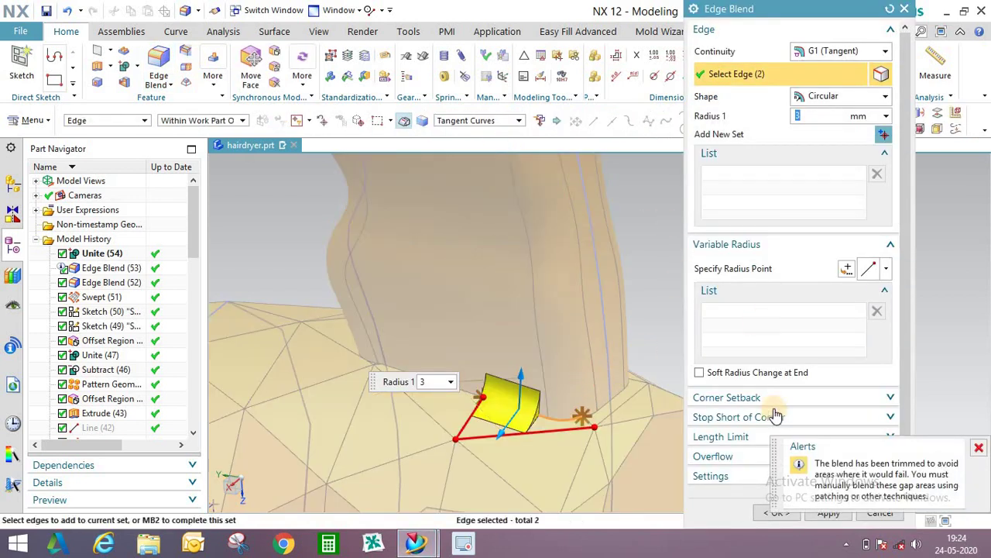
{"action": "scroll", "coordinate": [775, 416], "scroll_direction": "down", "scroll_amount": 1}
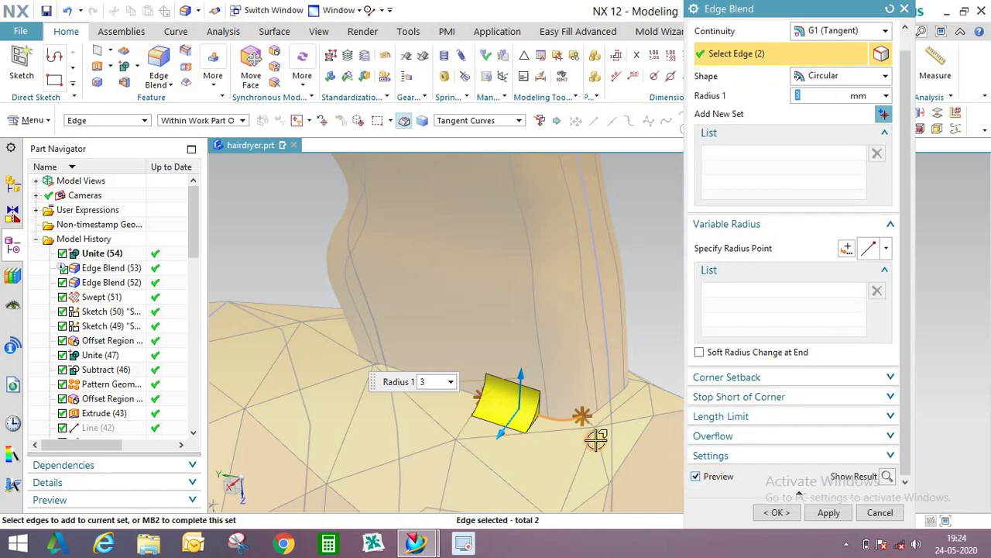
{"action": "scroll", "coordinate": [615, 401], "scroll_direction": "up", "scroll_amount": 5}
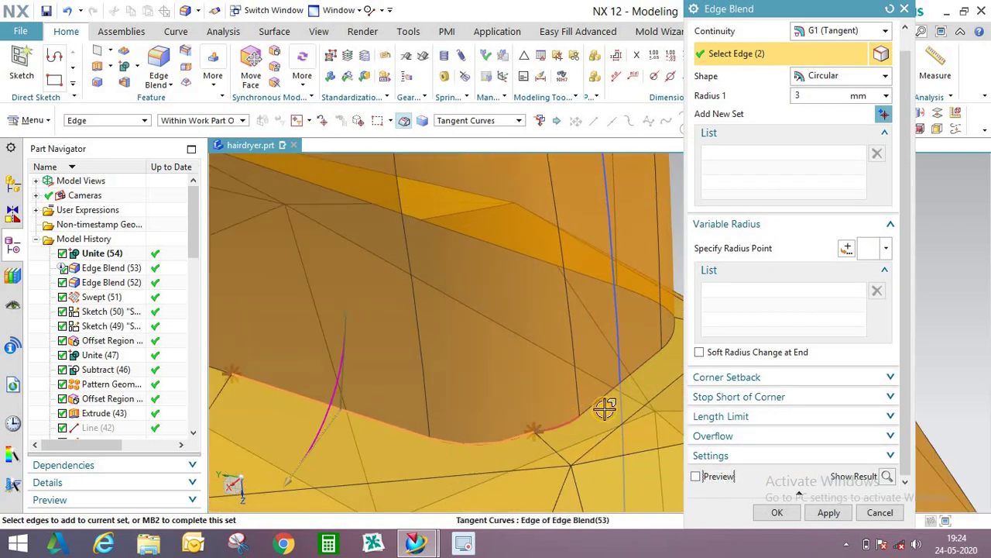
{"action": "left_click", "coordinate": [609, 395]}
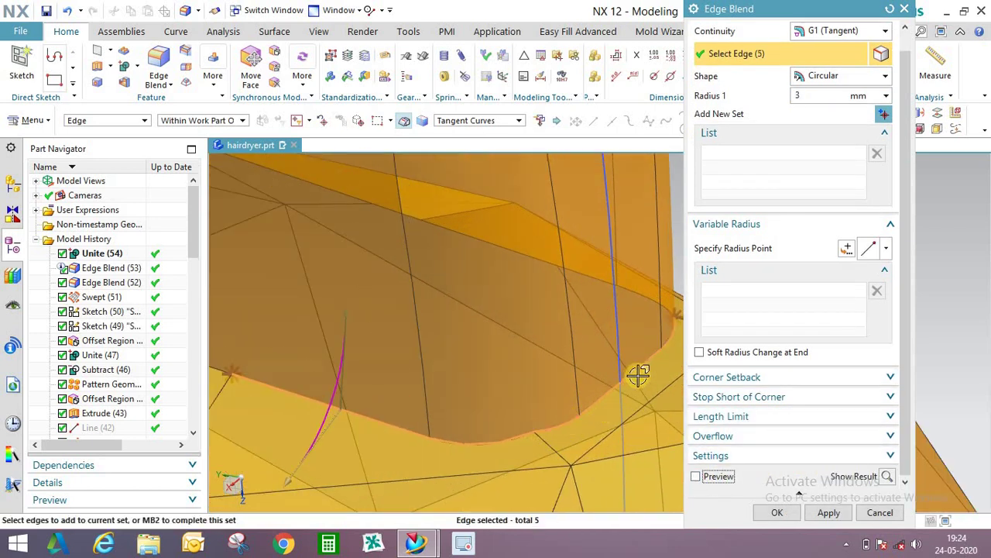
Extend the blend selection along the opposite side and rounded corners of the handle's junction with the body.
{"action": "middle_click_drag", "start_coordinate": [639, 375], "coordinate": [397, 375]}
{"action": "left_click", "coordinate": [457, 387]}
{"action": "middle_click_drag", "start_coordinate": [458, 387], "coordinate": [478, 370]}
{"action": "scroll", "coordinate": [487, 379], "scroll_direction": "up", "scroll_amount": 3}
{"action": "scroll", "coordinate": [486, 380], "scroll_direction": "up", "scroll_amount": 3}
{"action": "left_click", "coordinate": [489, 381]}
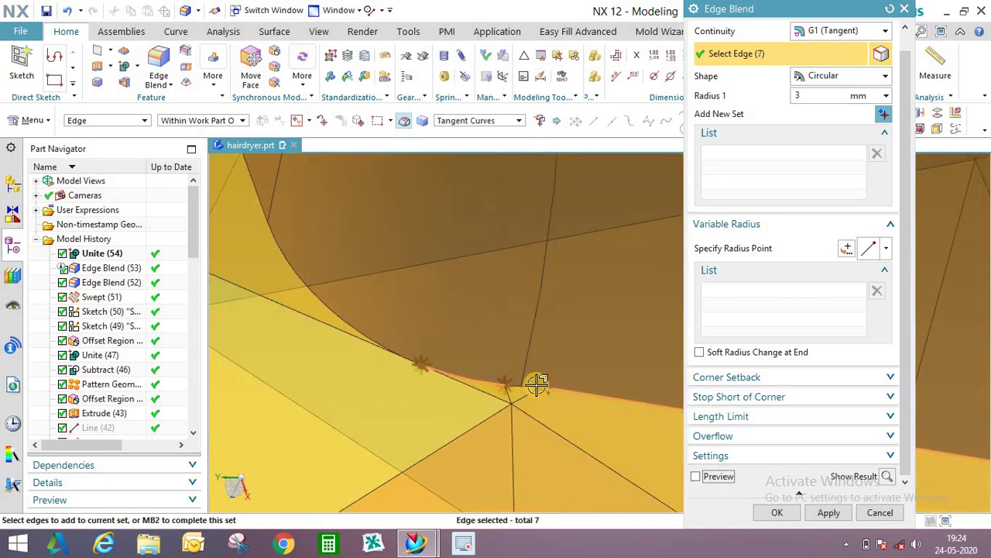
{"action": "scroll", "coordinate": [537, 385], "scroll_direction": "up", "scroll_amount": 3}
{"action": "left_click_drag", "start_coordinate": [455, 358], "coordinate": [575, 405]}
{"action": "middle_click_drag", "start_coordinate": [587, 394], "coordinate": [386, 359]}
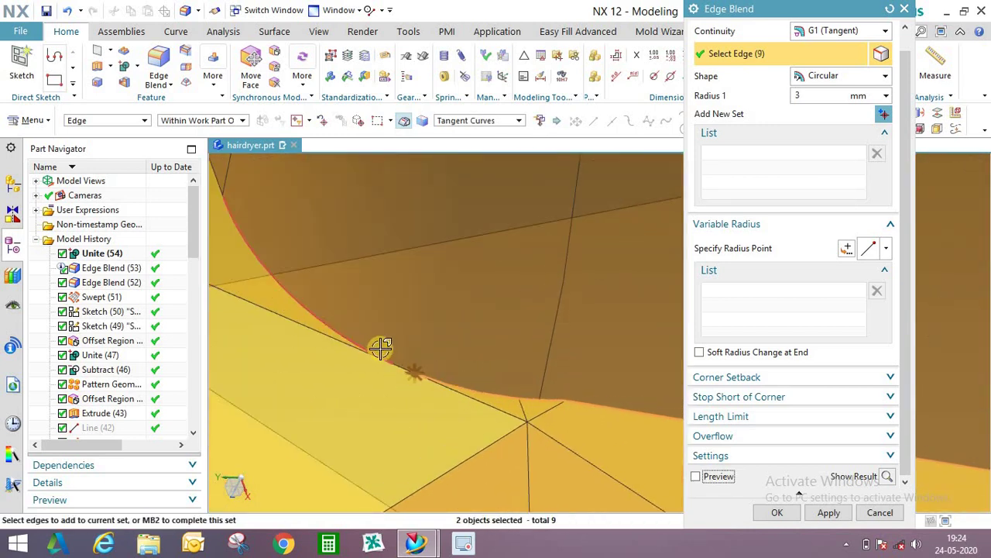
{"action": "left_click", "coordinate": [375, 344]}
{"action": "left_click", "coordinate": [475, 385]}
{"action": "middle_click_drag", "start_coordinate": [475, 385], "coordinate": [504, 303]}
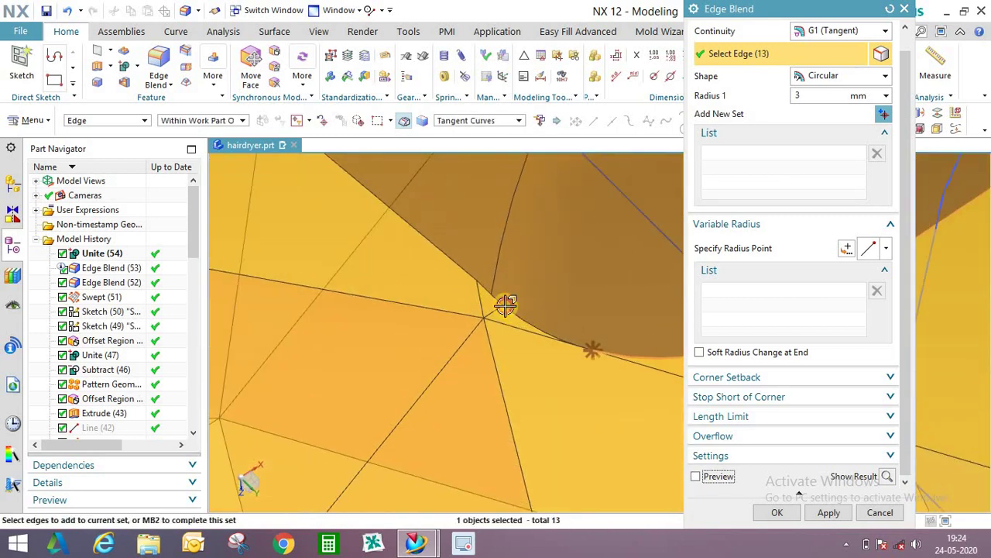
Add the remaining edges around the front corner of the handle junction and try previewing the 3 mm blend.
{"action": "left_click", "coordinate": [498, 294]}
{"action": "left_click", "coordinate": [442, 250]}
{"action": "left_click", "coordinate": [475, 257]}
{"action": "scroll", "coordinate": [520, 395], "scroll_direction": "down", "scroll_amount": 5}
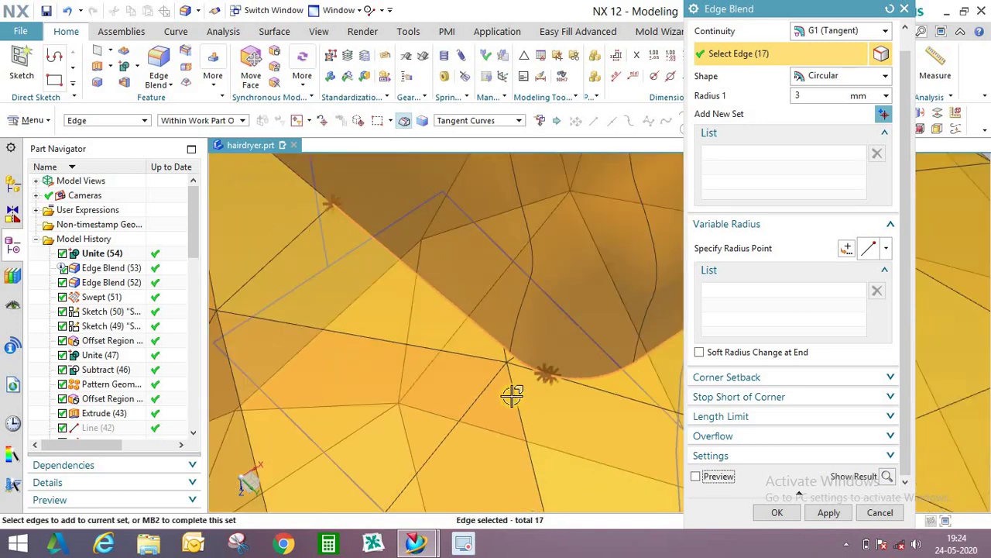
{"action": "left_click", "coordinate": [361, 242]}
{"action": "left_click", "coordinate": [377, 276]}
{"action": "scroll", "coordinate": [377, 279], "scroll_direction": "down", "scroll_amount": 2}
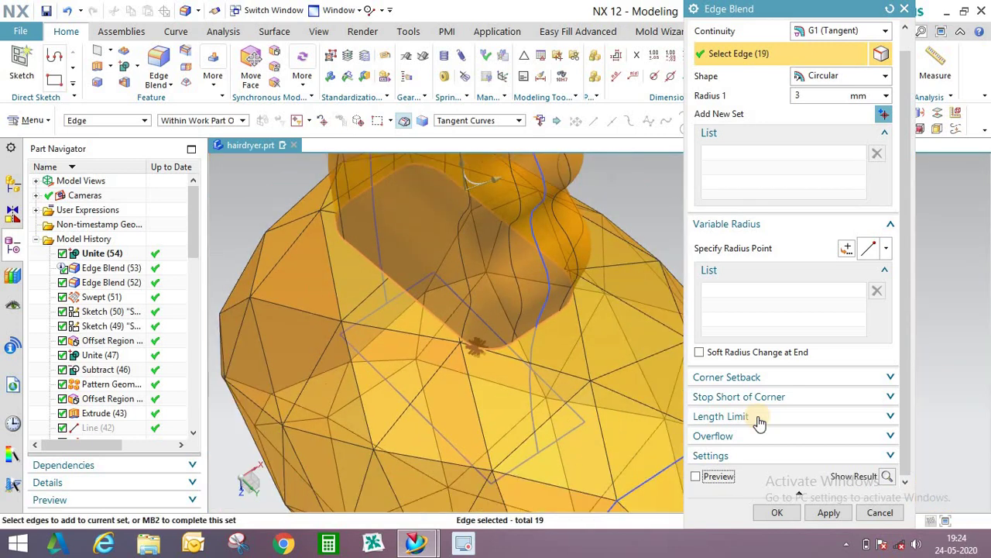
{"action": "left_click", "coordinate": [696, 476]}
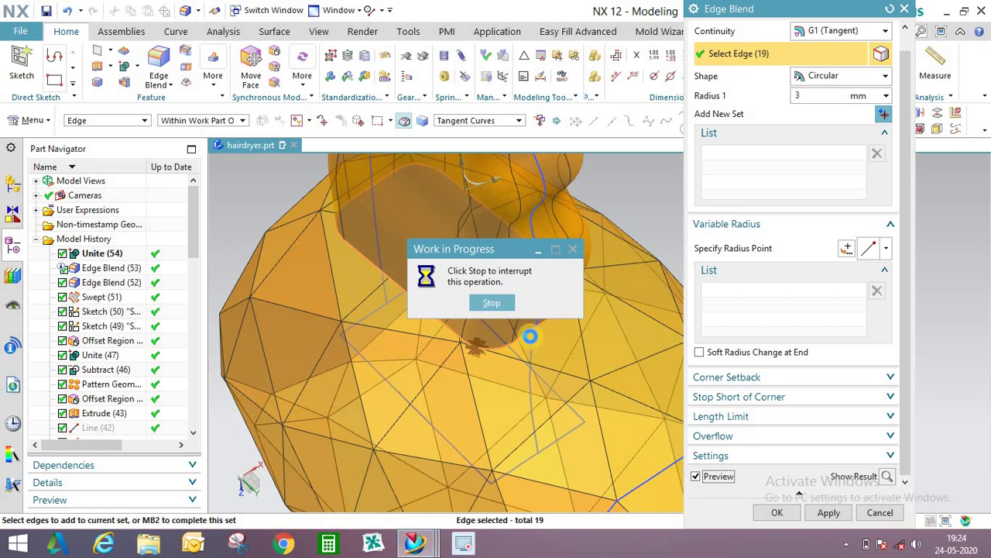
{"action": "left_click", "coordinate": [494, 304]}
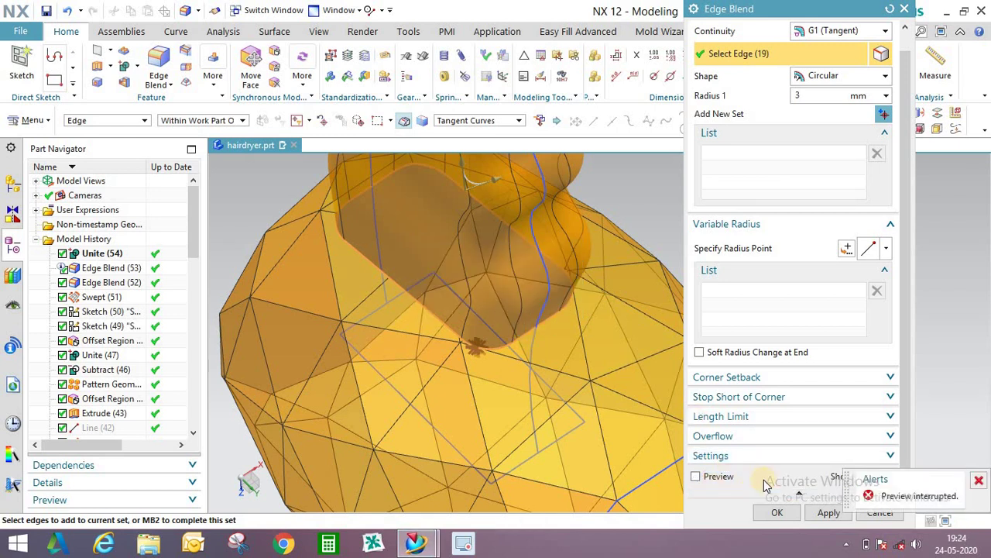
Add the tiny missed edge at the junction's front corner to the selection and preview the 3 mm blend again.
{"action": "scroll", "coordinate": [434, 329], "scroll_direction": "up", "scroll_amount": 6}
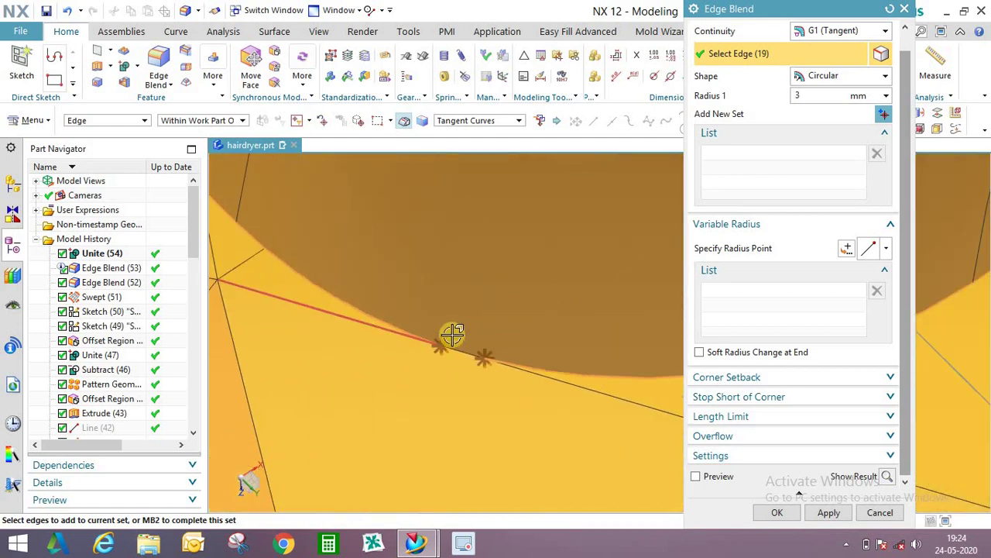
{"action": "scroll", "coordinate": [447, 338], "scroll_direction": "up", "scroll_amount": 3}
{"action": "left_click_drag", "start_coordinate": [420, 316], "coordinate": [543, 412]}
{"action": "scroll", "coordinate": [523, 354], "scroll_direction": "down", "scroll_amount": 5}
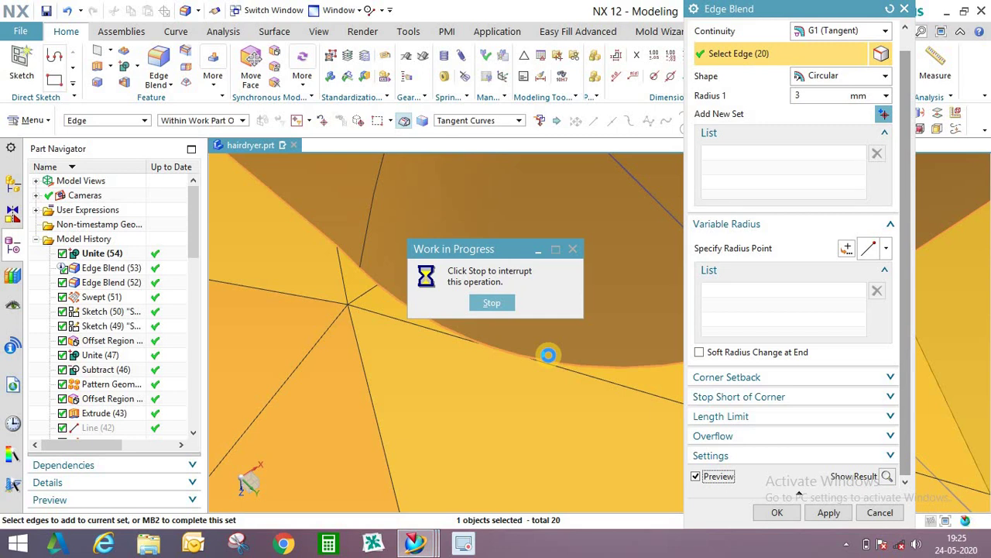
{"action": "scroll", "coordinate": [495, 336], "scroll_direction": "down", "scroll_amount": 5}
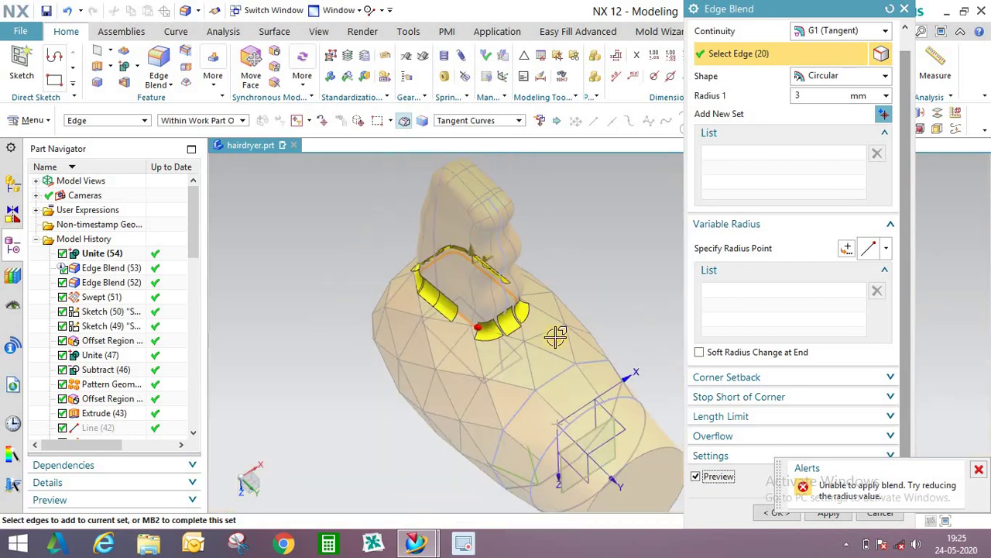
Try radii of 2, 1 and 0.5 mm for the handle junction blend, then cancel the blend.
{"action": "left_click", "coordinate": [805, 96]}
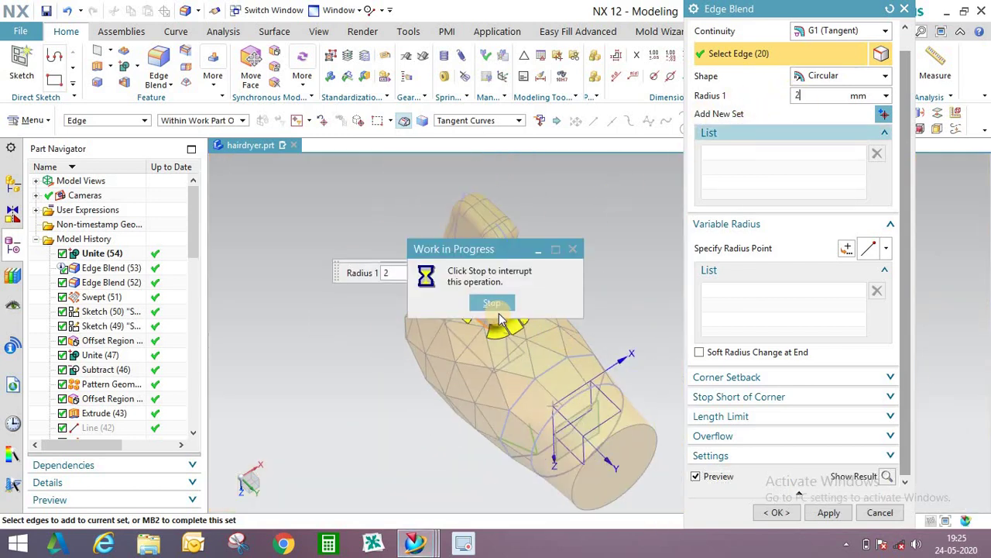
{"action": "scroll", "coordinate": [558, 300], "scroll_direction": "up", "scroll_amount": 2}
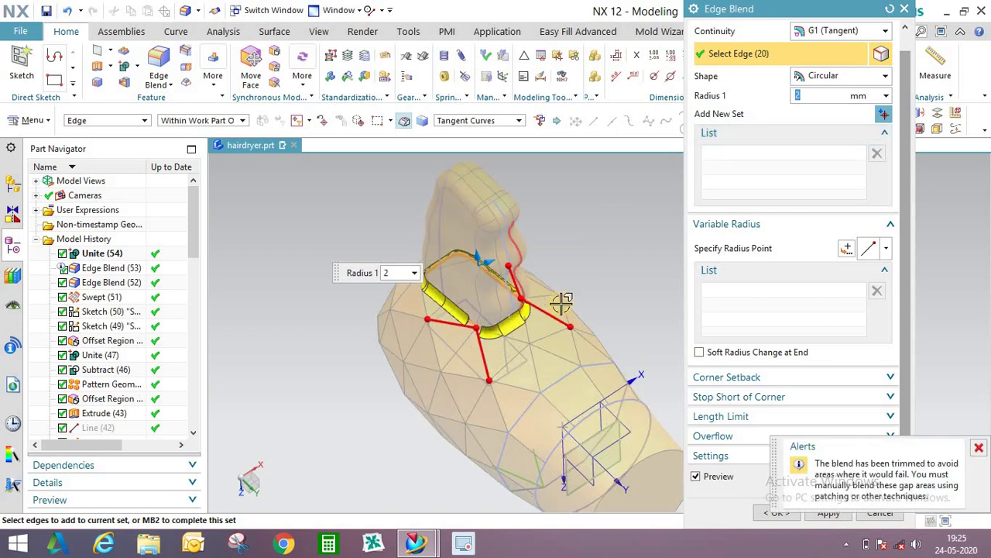
{"action": "key", "text": "BackSpace"}
{"action": "type", "text": "0"}
{"action": "key", "text": "BackSpace"}
{"action": "type", "text": "1"}
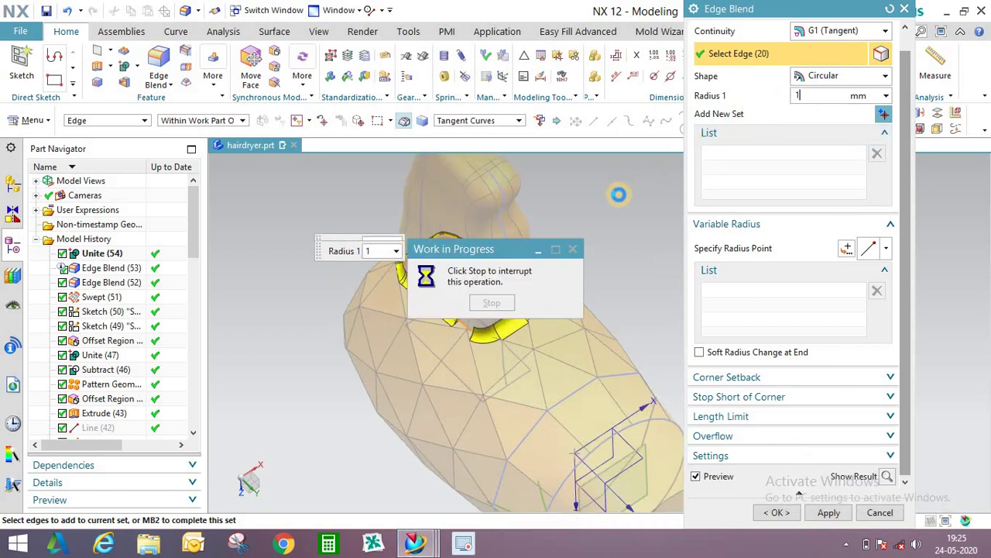
{"action": "type", "text": "."}
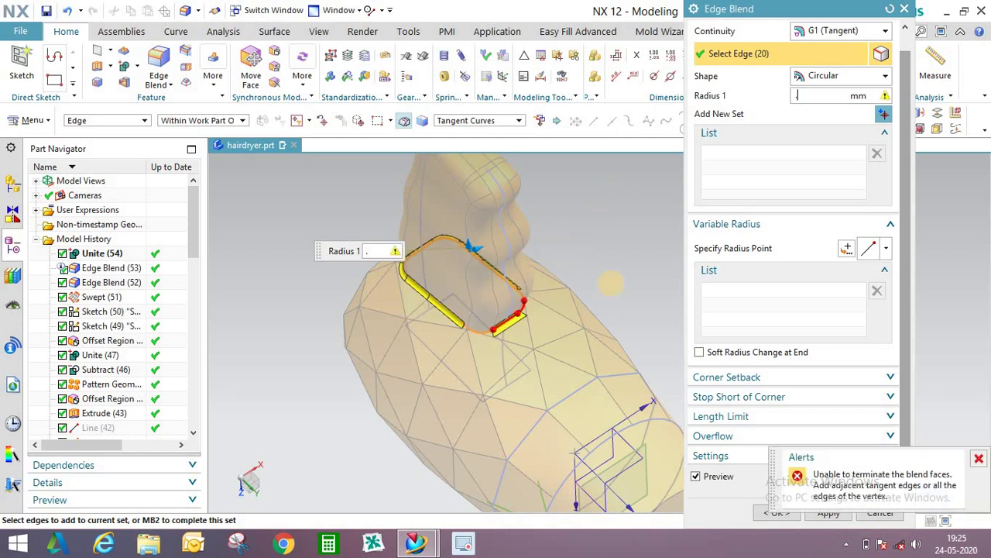
{"action": "type", "text": "5"}
{"action": "scroll", "coordinate": [505, 328], "scroll_direction": "up", "scroll_amount": 5}
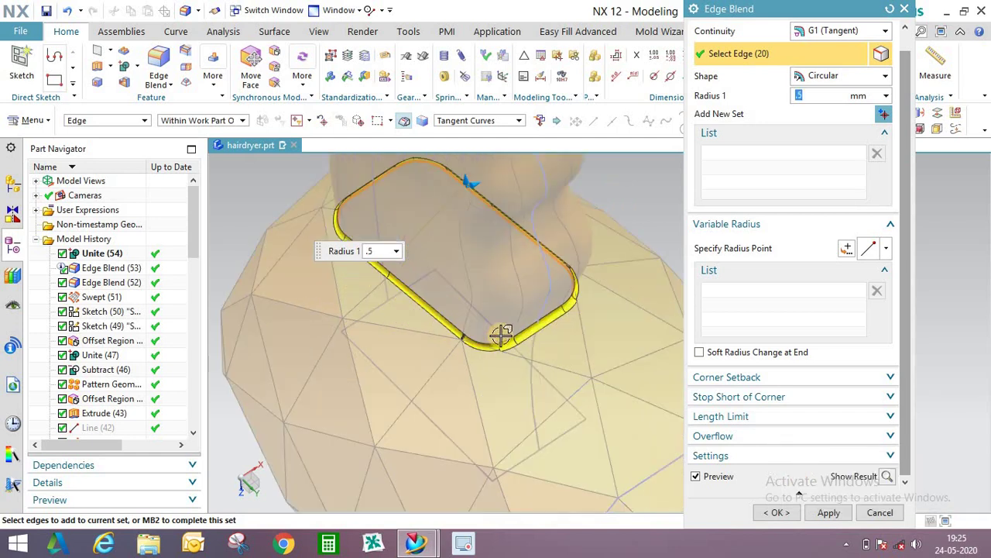
{"action": "left_click", "coordinate": [777, 511]}
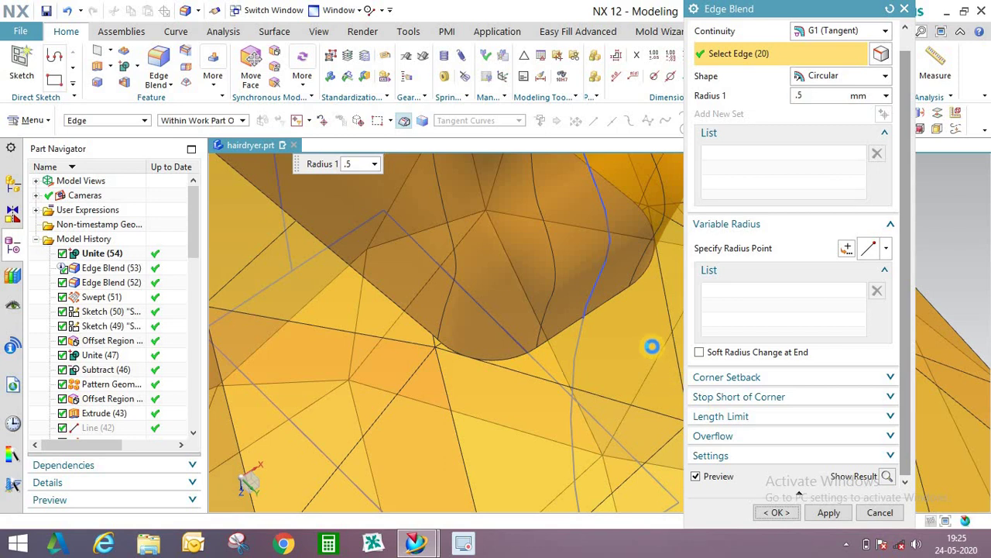
{"action": "left_click", "coordinate": [495, 288]}
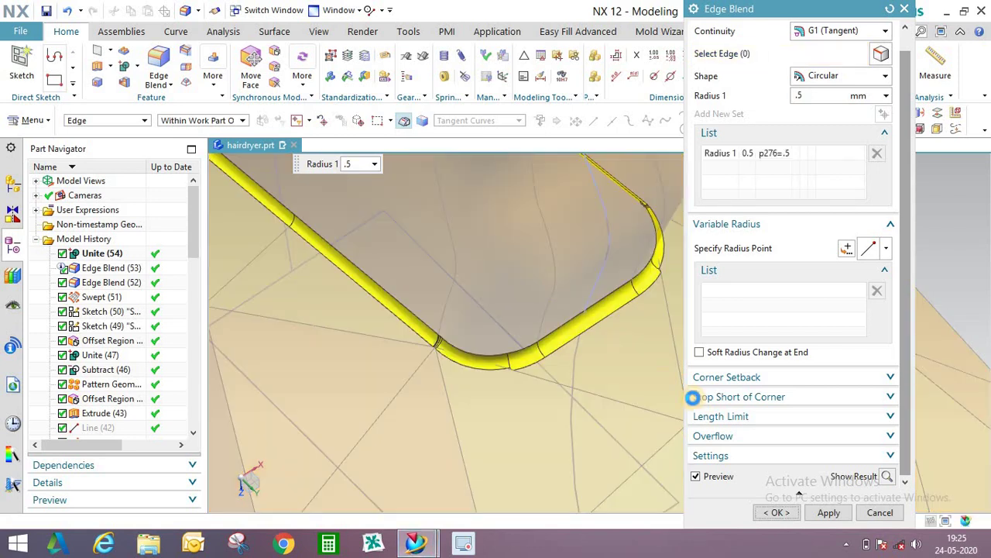
{"action": "left_click", "coordinate": [880, 512]}
Delete the two tiny sliver faces at the front corners of the handle junction, with healing on.
{"action": "middle_click_drag", "start_coordinate": [760, 410], "coordinate": [604, 333]}
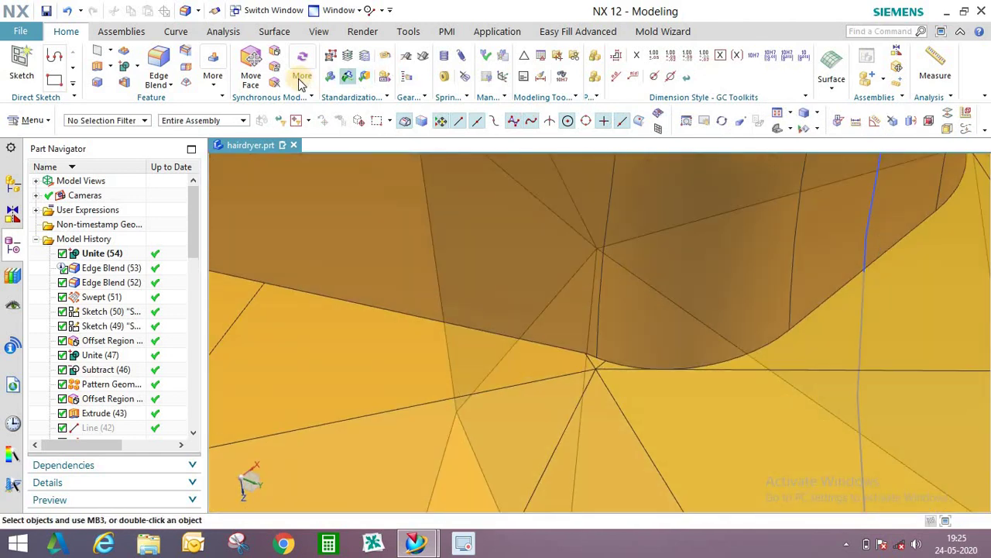
{"action": "left_click", "coordinate": [274, 83]}
{"action": "left_click", "coordinate": [573, 338]}
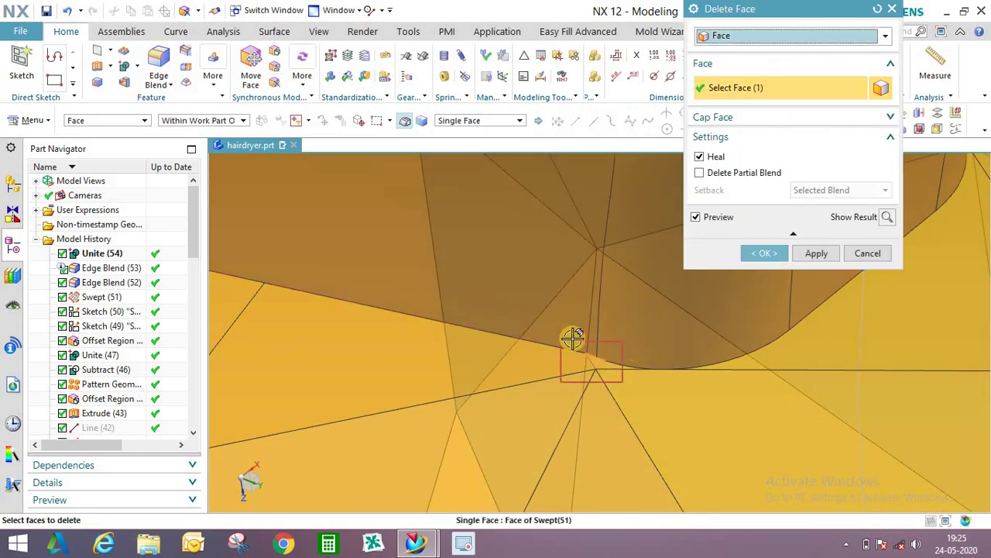
{"action": "middle_click_drag", "start_coordinate": [573, 338], "coordinate": [567, 303]}
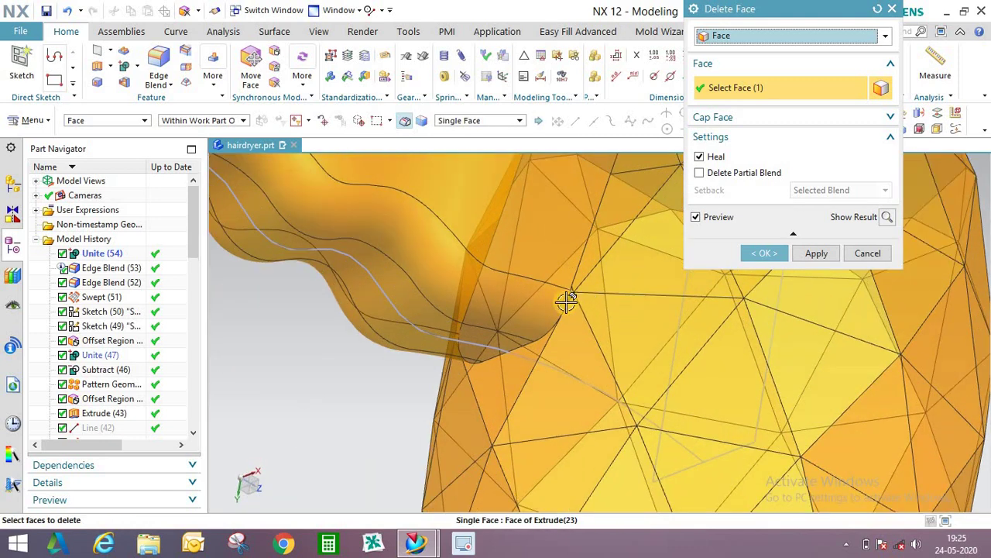
{"action": "scroll", "coordinate": [566, 302], "scroll_direction": "up", "scroll_amount": 6}
{"action": "left_click", "coordinate": [580, 290]}
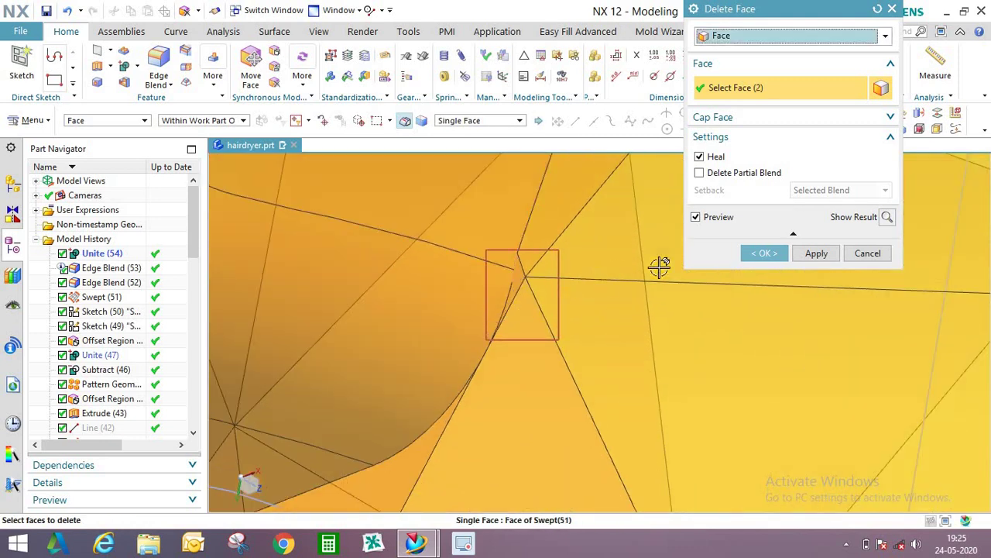
{"action": "left_click", "coordinate": [817, 253]}
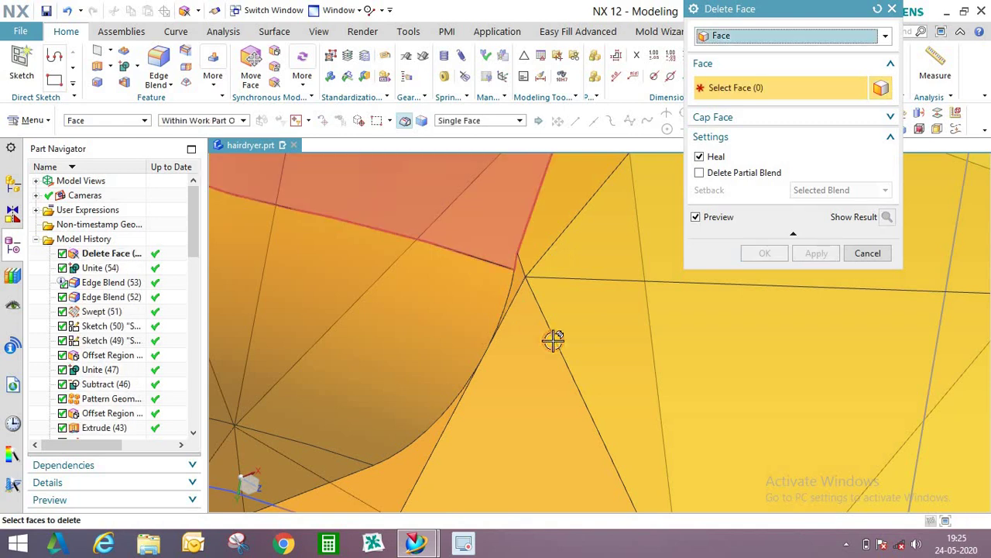
Delete two more sliver faces around the handle junction's front corners, each as a separate Delete Face operation.
{"action": "left_click", "coordinate": [569, 260]}
{"action": "middle_click", "coordinate": [579, 275]}
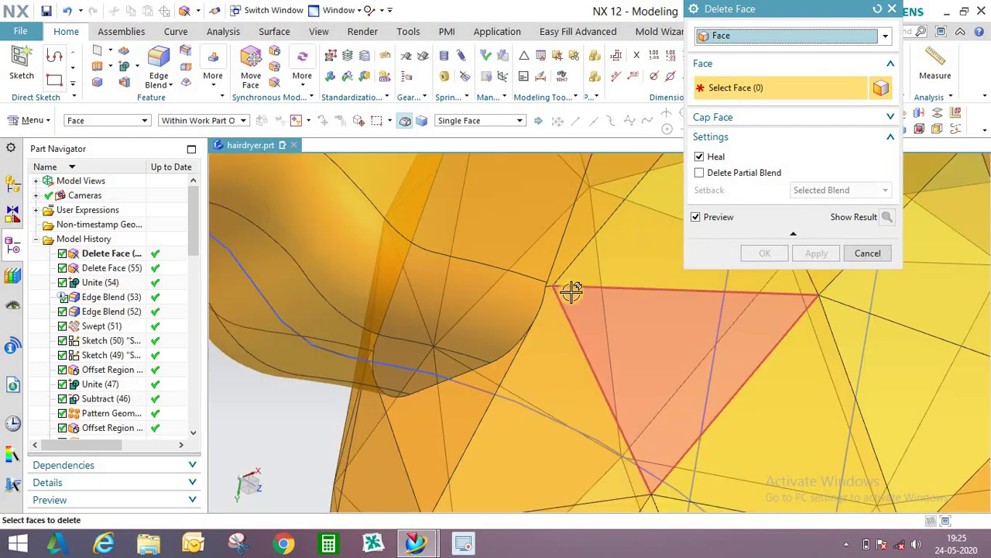
{"action": "middle_click_drag", "start_coordinate": [571, 287], "coordinate": [468, 353]}
{"action": "scroll", "coordinate": [468, 354], "scroll_direction": "down", "scroll_amount": 3}
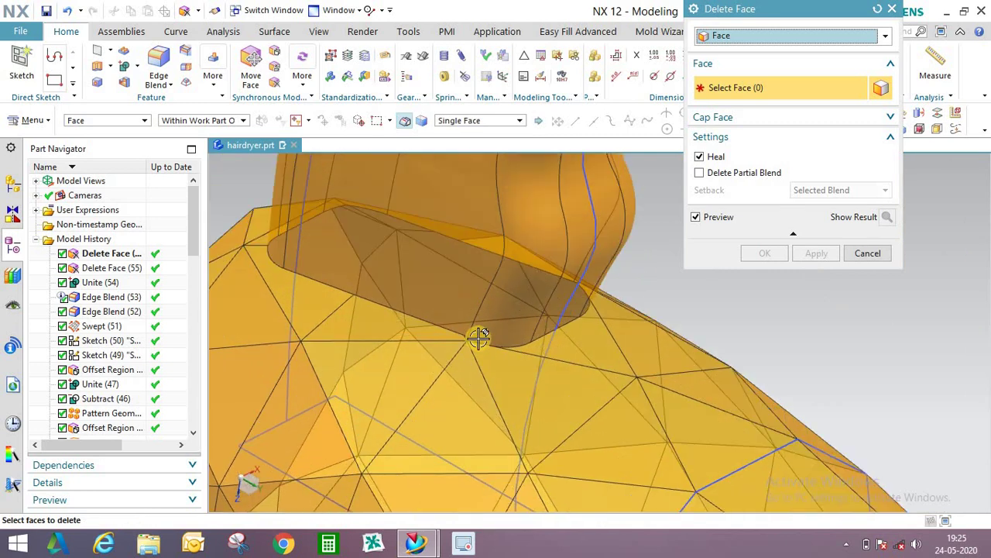
{"action": "scroll", "coordinate": [480, 336], "scroll_direction": "up", "scroll_amount": 5}
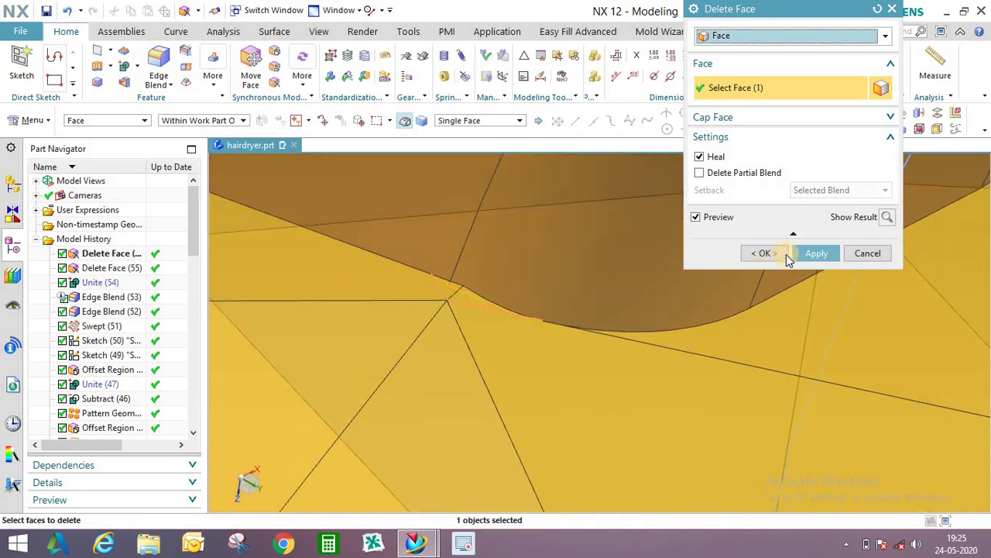
{"action": "left_click", "coordinate": [763, 254]}
Start a 3 mm edge blend with preview off and select the junction edges along one side and the front corner of the handle.
{"action": "scroll", "coordinate": [629, 341], "scroll_direction": "down", "scroll_amount": 5}
{"action": "middle_click_drag", "start_coordinate": [597, 317], "coordinate": [537, 316]}
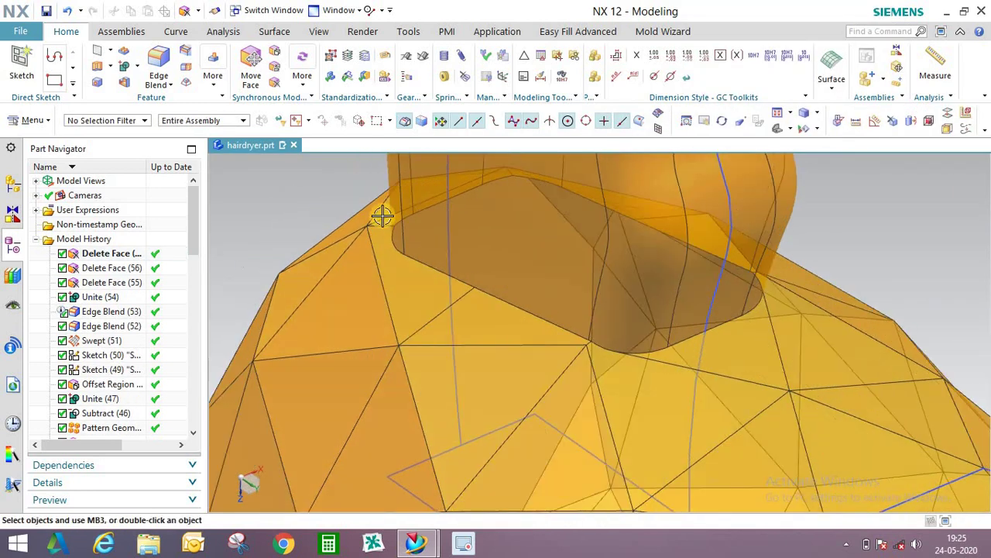
{"action": "left_click", "coordinate": [155, 62]}
{"action": "left_click", "coordinate": [158, 68]}
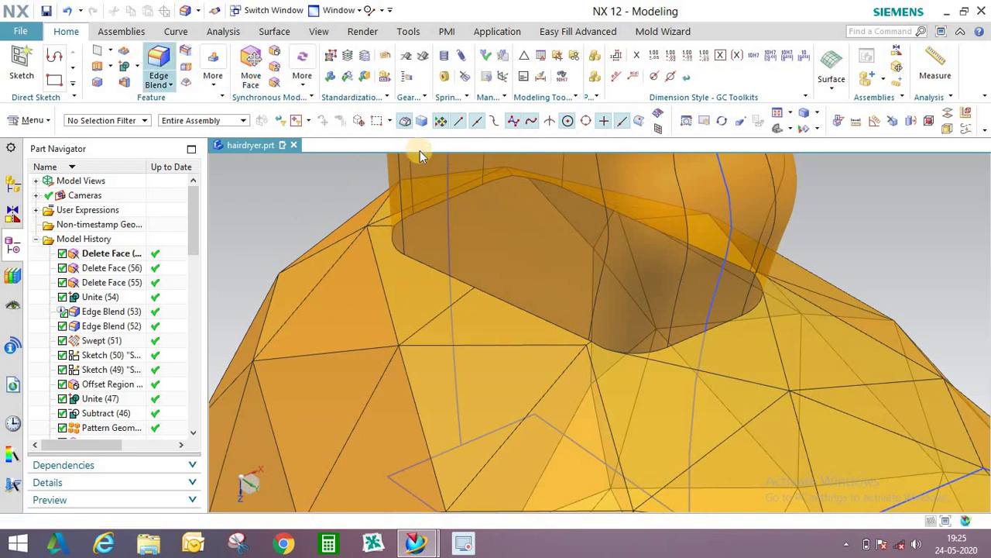
{"action": "left_click", "coordinate": [433, 261]}
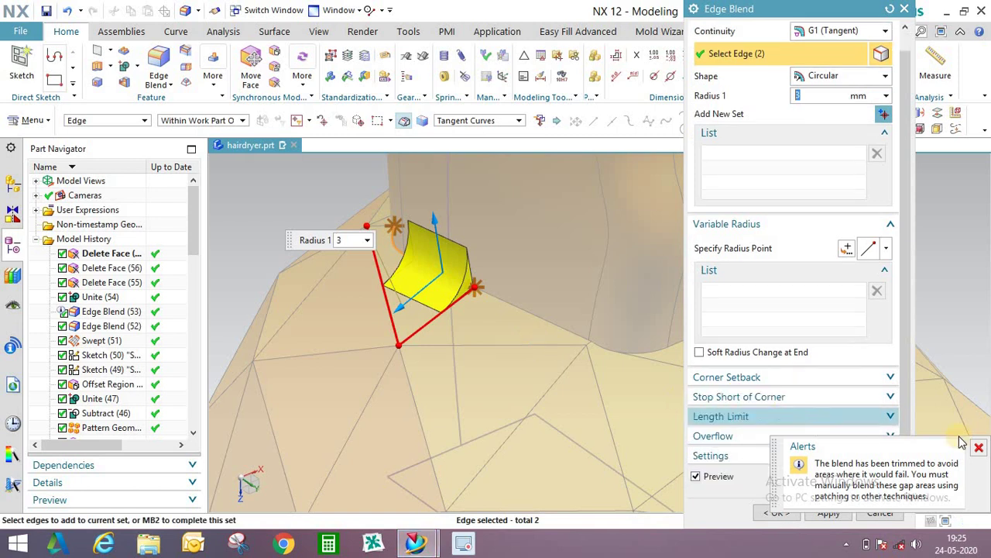
{"action": "left_click", "coordinate": [695, 475]}
{"action": "scroll", "coordinate": [527, 317], "scroll_direction": "up", "scroll_amount": 3}
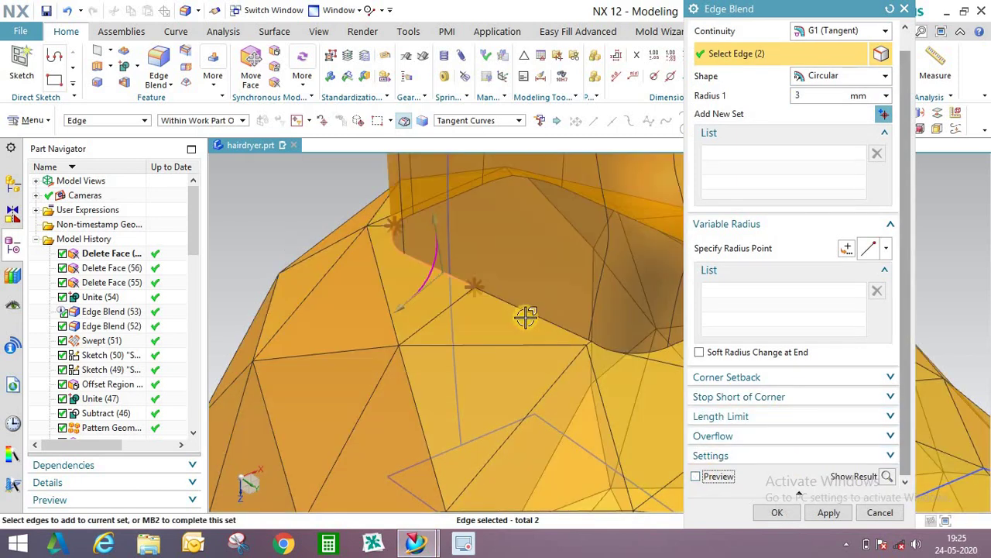
{"action": "left_click", "coordinate": [577, 355]}
{"action": "scroll", "coordinate": [566, 347], "scroll_direction": "down", "scroll_amount": 2}
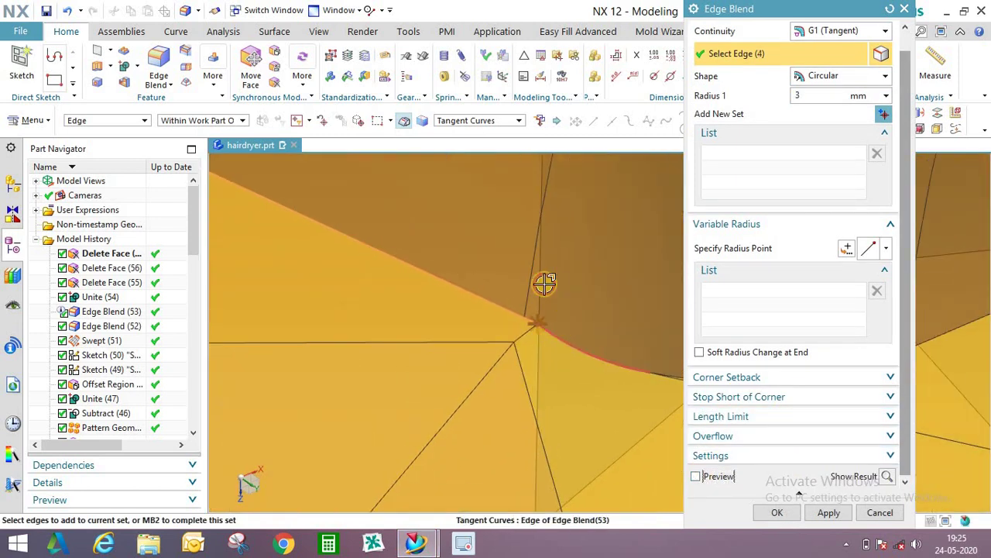
{"action": "left_click", "coordinate": [391, 340]}
{"action": "left_click", "coordinate": [594, 313]}
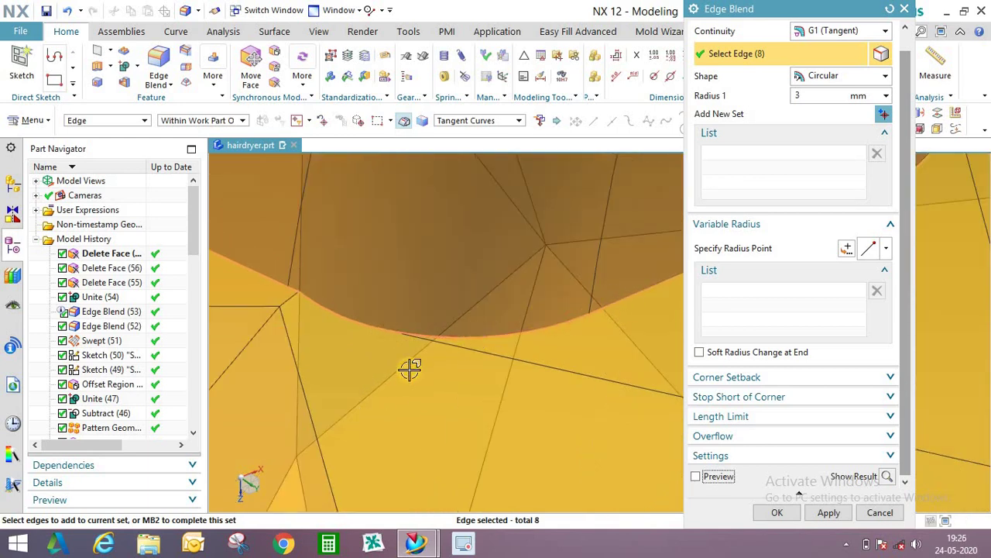
Extend the blend selection around the other front corner and along the opposite side of the handle junction.
{"action": "scroll", "coordinate": [409, 370], "scroll_direction": "down", "scroll_amount": 3}
{"action": "middle_click_drag", "start_coordinate": [522, 297], "coordinate": [580, 317]}
{"action": "scroll", "coordinate": [542, 335], "scroll_direction": "up", "scroll_amount": 4}
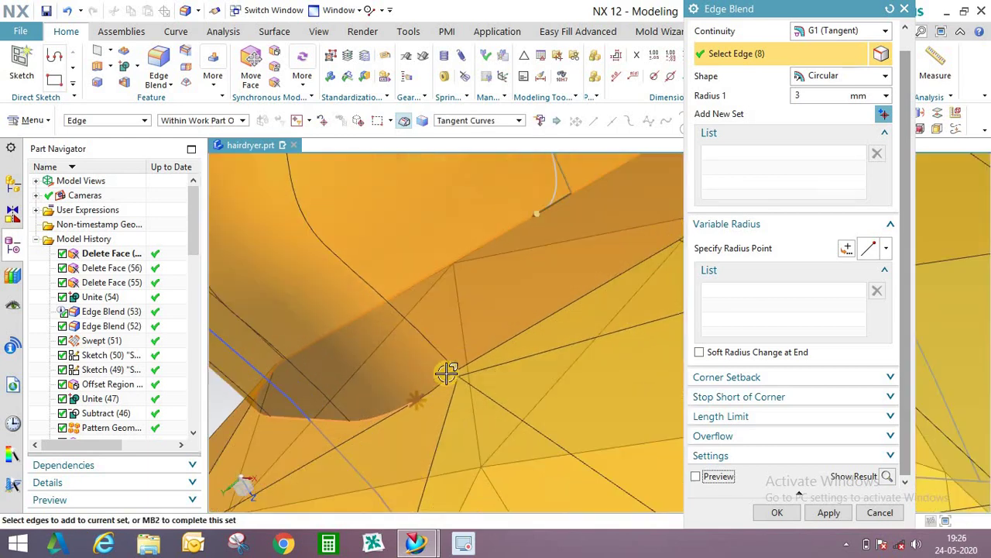
{"action": "scroll", "coordinate": [446, 373], "scroll_direction": "up", "scroll_amount": 1}
{"action": "left_click", "coordinate": [447, 372]}
{"action": "scroll", "coordinate": [470, 366], "scroll_direction": "up", "scroll_amount": 3}
{"action": "left_click", "coordinate": [491, 358]}
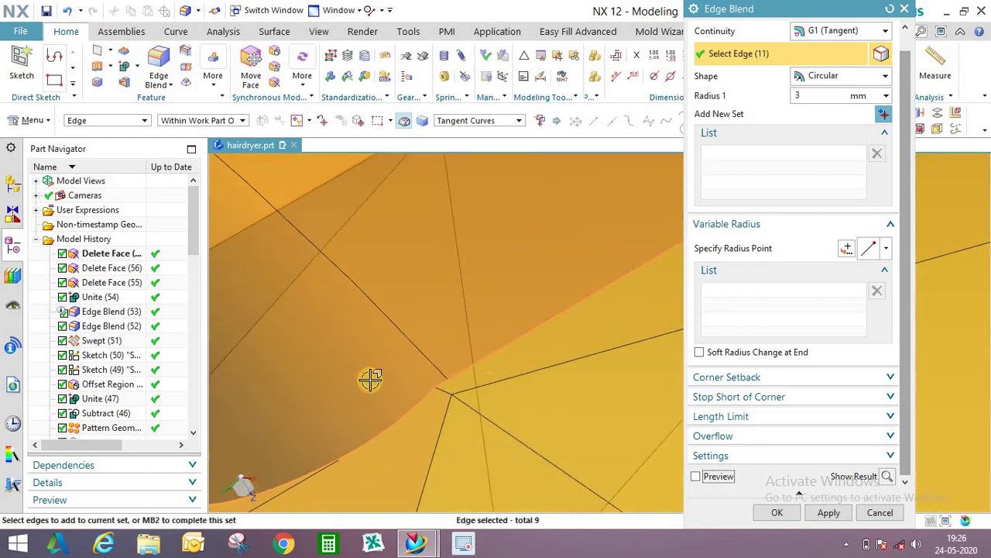
{"action": "scroll", "coordinate": [370, 379], "scroll_direction": "down", "scroll_amount": 3}
{"action": "scroll", "coordinate": [550, 312], "scroll_direction": "up", "scroll_amount": 2}
{"action": "left_click", "coordinate": [606, 277]}
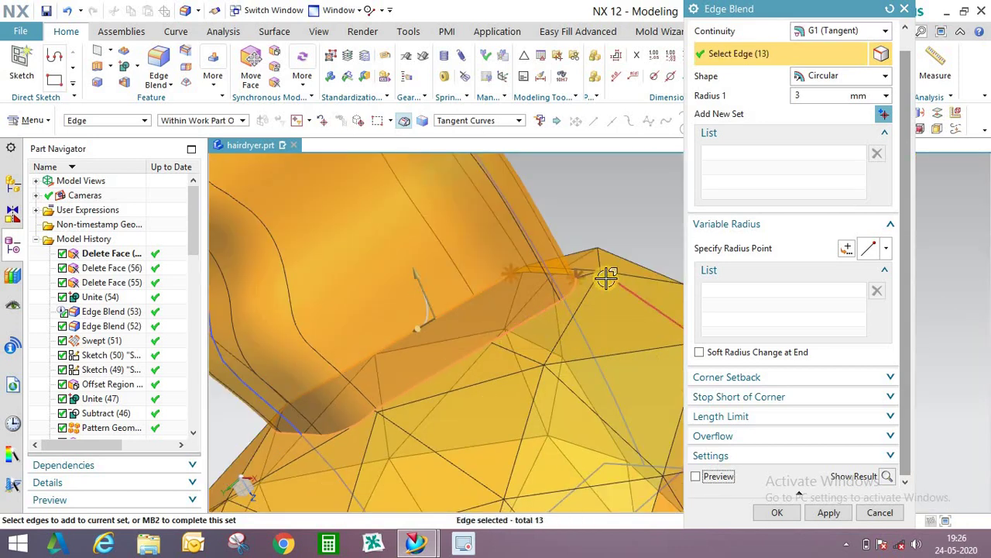
Deselect the wrongly picked edge and add the remaining rounded-corner edges to close the selection around the handle junction.
{"action": "middle_click_drag", "start_coordinate": [594, 306], "coordinate": [573, 329]}
{"action": "left_click", "coordinate": [594, 336]}
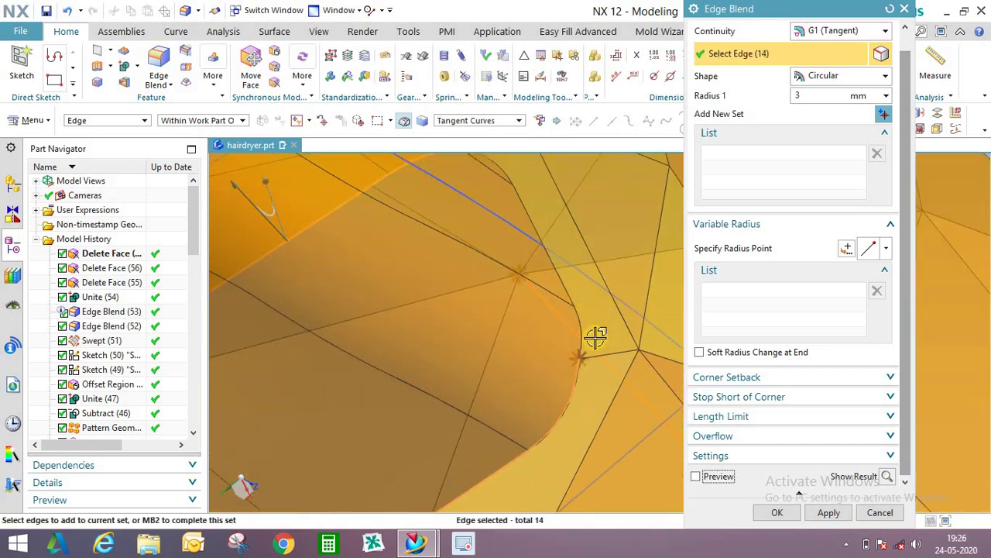
{"action": "scroll", "coordinate": [593, 336], "scroll_direction": "up", "scroll_amount": 1}
{"action": "left_click", "coordinate": [570, 305], "text": "shift"}
{"action": "left_click", "coordinate": [534, 286]}
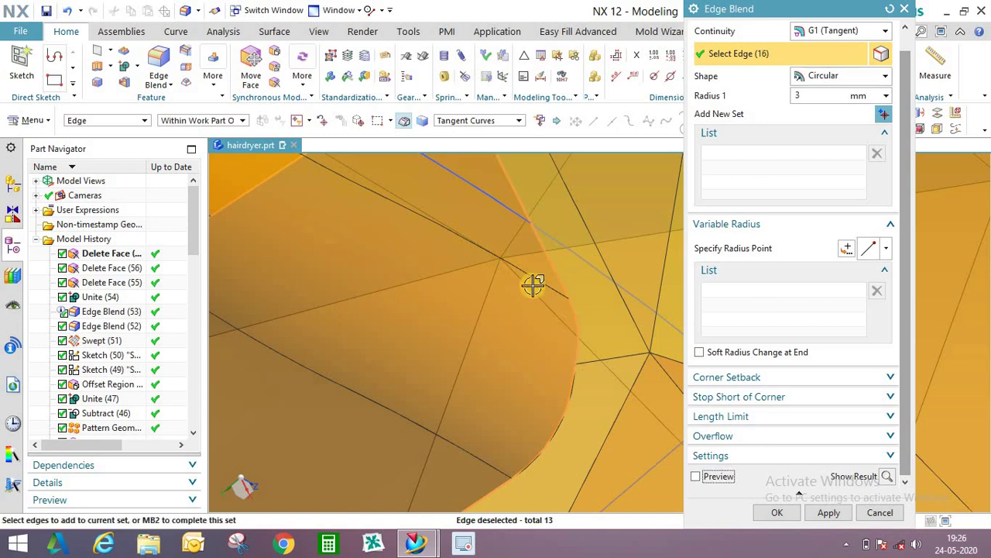
{"action": "scroll", "coordinate": [511, 320], "scroll_direction": "down", "scroll_amount": 5}
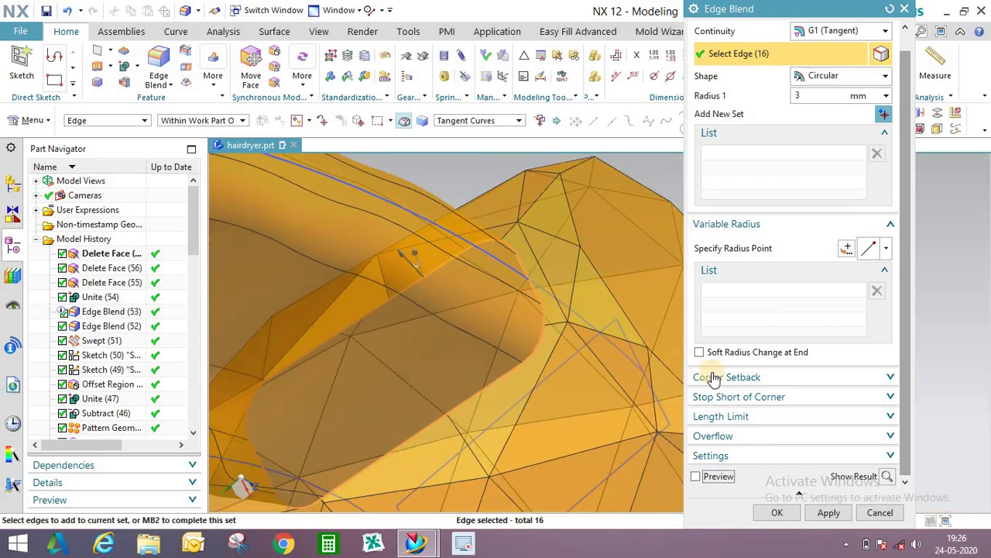
Preview the 3 mm blend around the handle junction and try a 2 mm radius.
{"action": "left_click", "coordinate": [695, 474]}
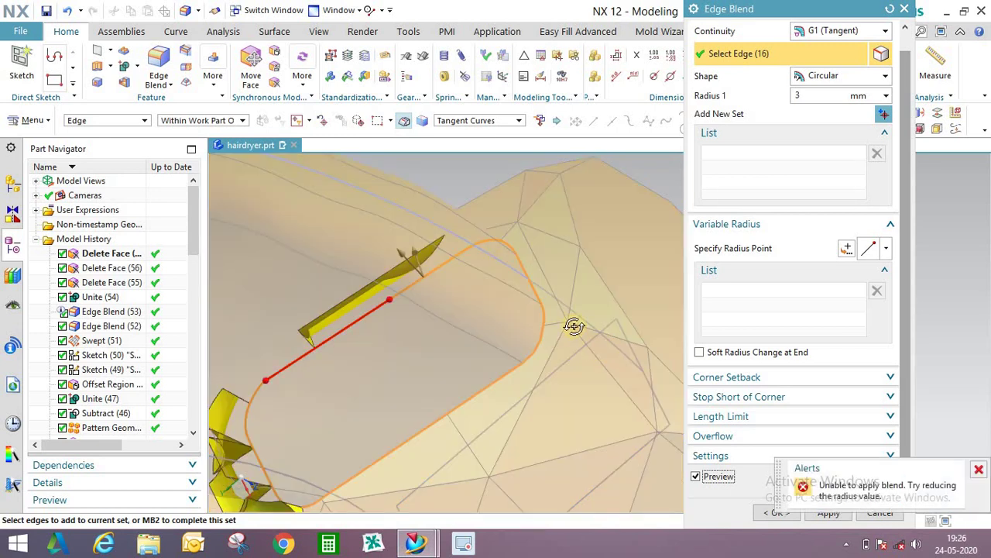
{"action": "middle_click_drag", "start_coordinate": [574, 326], "coordinate": [795, 118]}
{"action": "double_click", "coordinate": [802, 96]}
{"action": "type", "text": "2"}
{"action": "key", "text": "Return"}
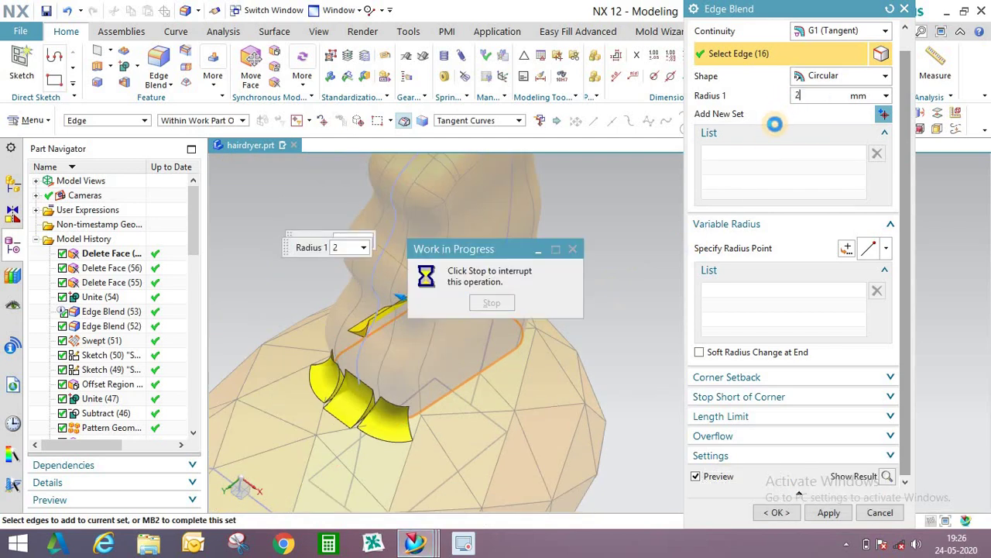
Set the handle junction blend radius to 1 mm and create the blend.
{"action": "type", "text": "1"}
{"action": "key", "text": "Return"}
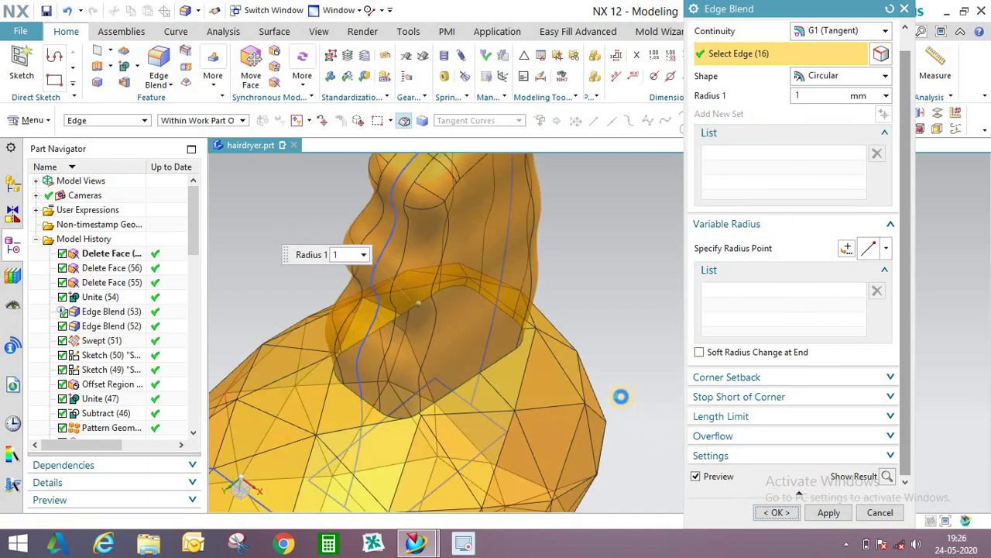
{"action": "middle_click", "coordinate": [638, 371]}
Examine the blended handle junction and the rear end of the faceted body from several angles.
{"action": "middle_click_drag", "start_coordinate": [511, 372], "coordinate": [513, 280]}
{"action": "scroll", "coordinate": [513, 280], "scroll_direction": "down", "scroll_amount": 4}
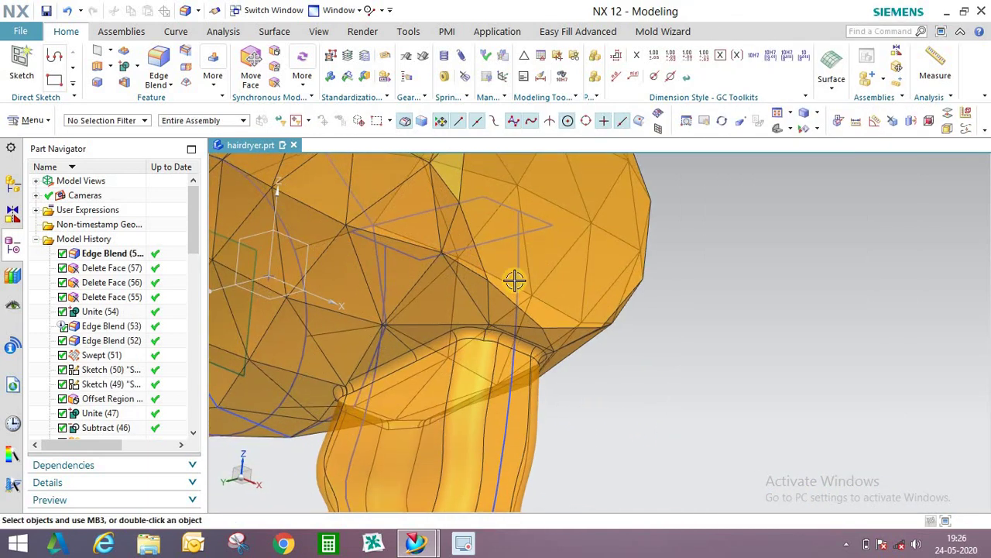
{"action": "middle_click_drag", "start_coordinate": [591, 327], "coordinate": [481, 199]}
{"action": "scroll", "coordinate": [570, 224], "scroll_direction": "up", "scroll_amount": 3}
{"action": "scroll", "coordinate": [491, 268], "scroll_direction": "up", "scroll_amount": 2}
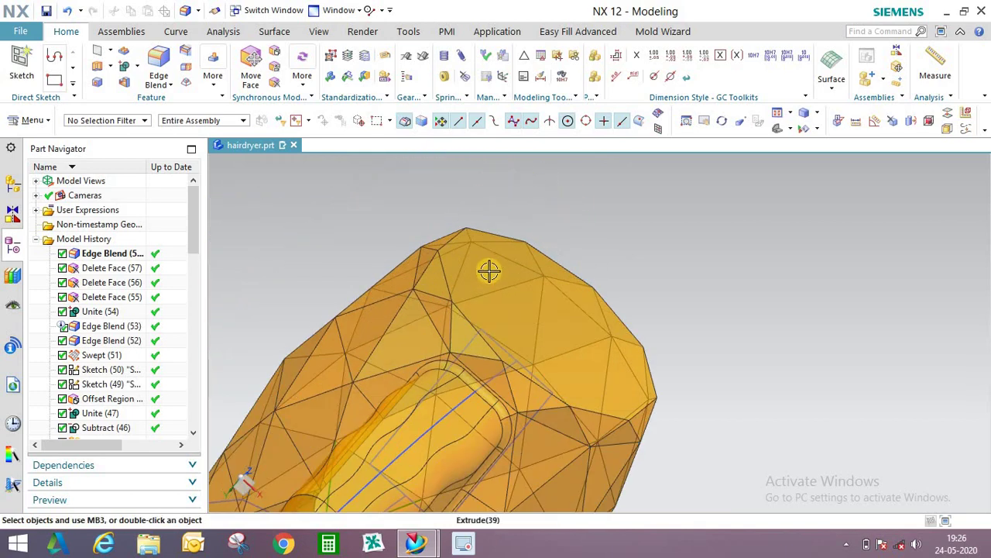
{"action": "middle_click_drag", "start_coordinate": [491, 268], "coordinate": [573, 247]}
{"action": "scroll", "coordinate": [465, 255], "scroll_direction": "up", "scroll_amount": 2}
{"action": "scroll", "coordinate": [625, 300], "scroll_direction": "down", "scroll_amount": 2}
{"action": "scroll", "coordinate": [625, 300], "scroll_direction": "down", "scroll_amount": 3}
{"action": "scroll", "coordinate": [593, 288], "scroll_direction": "up", "scroll_amount": 3}
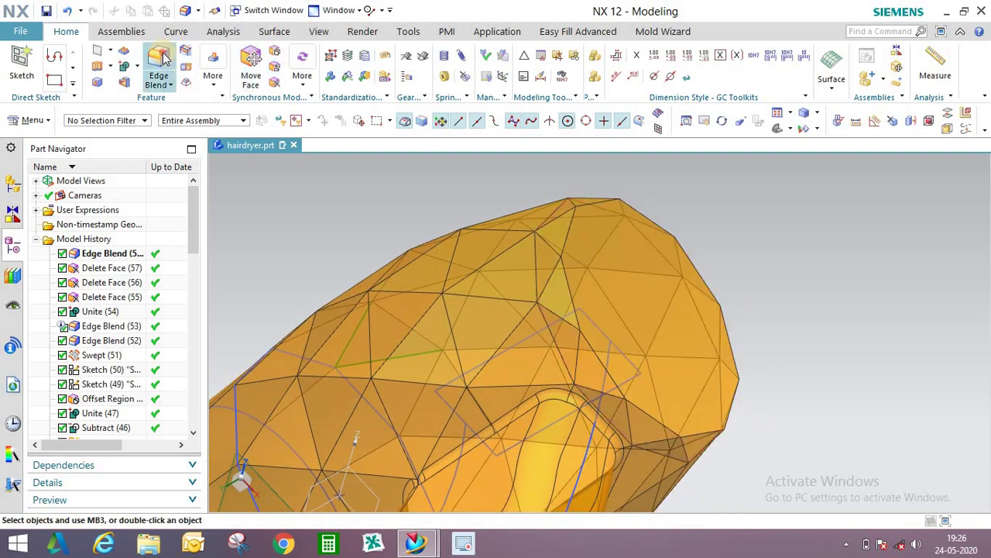
Start an edge blend on the upper edges of the body's flat rear face, replacing the wrongly picked facet edge.
{"action": "scroll", "coordinate": [571, 237], "scroll_direction": "up", "scroll_amount": 5}
{"action": "left_click", "coordinate": [569, 282]}
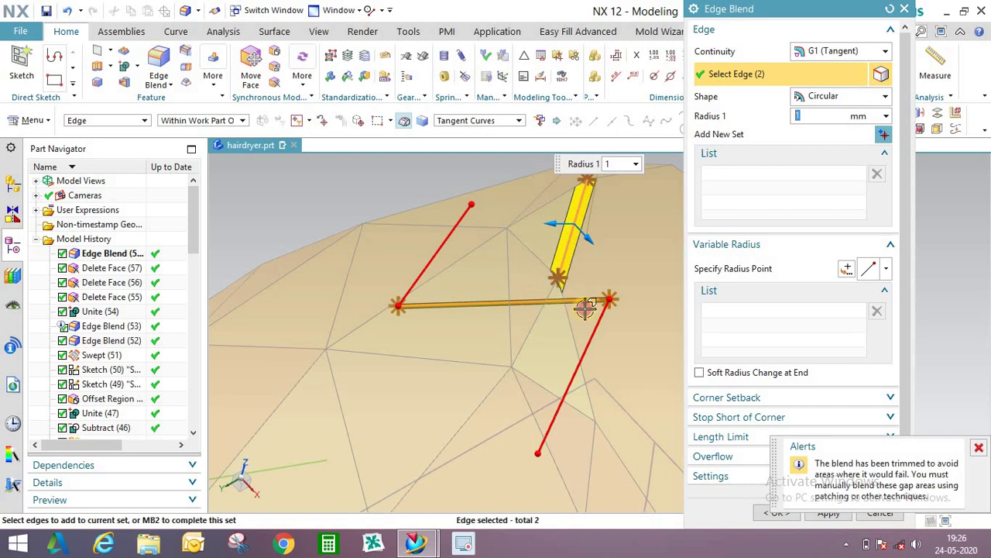
{"action": "left_click", "coordinate": [585, 308], "text": "shift"}
{"action": "left_click", "coordinate": [569, 314]}
{"action": "scroll", "coordinate": [537, 259], "scroll_direction": "down", "scroll_amount": 3}
{"action": "scroll", "coordinate": [604, 367], "scroll_direction": "up", "scroll_amount": 3}
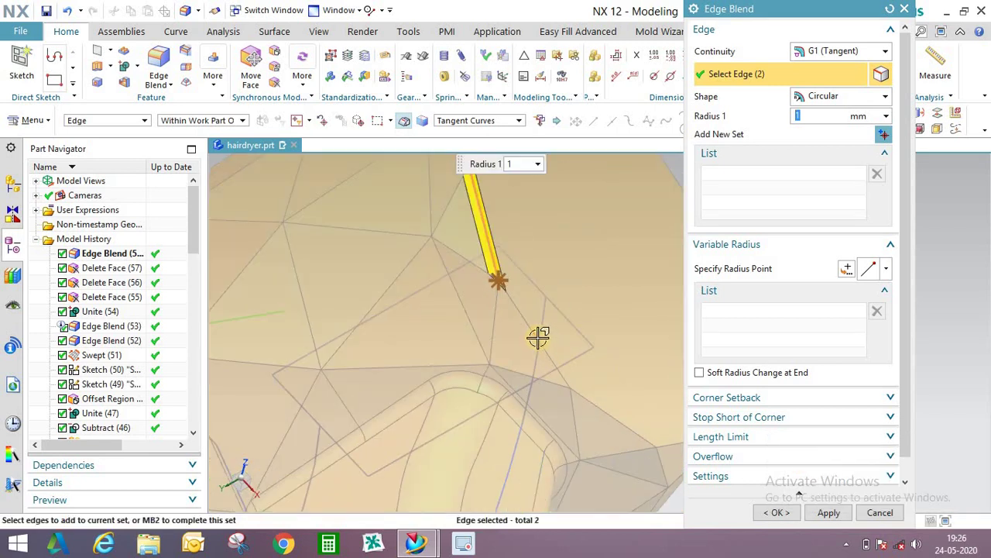
Add the lower edges of the flat rear face, above the handle, to the blend selection.
{"action": "left_click", "coordinate": [581, 377]}
{"action": "scroll", "coordinate": [458, 259], "scroll_direction": "up", "scroll_amount": 2}
{"action": "scroll", "coordinate": [596, 410], "scroll_direction": "down", "scroll_amount": 2}
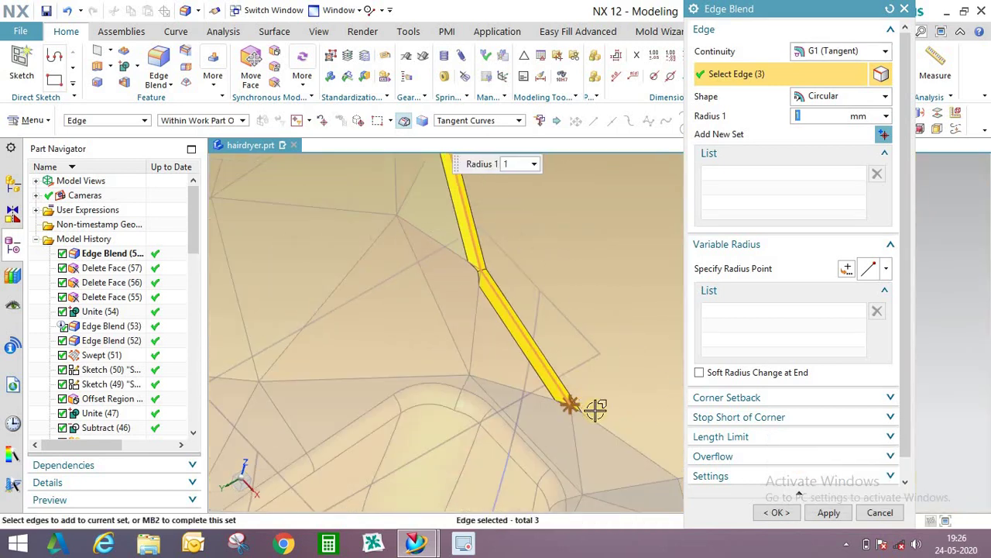
{"action": "left_click", "coordinate": [596, 415]}
{"action": "scroll", "coordinate": [587, 367], "scroll_direction": "down", "scroll_amount": 4}
{"action": "scroll", "coordinate": [578, 387], "scroll_direction": "up", "scroll_amount": 4}
{"action": "left_click", "coordinate": [576, 392]}
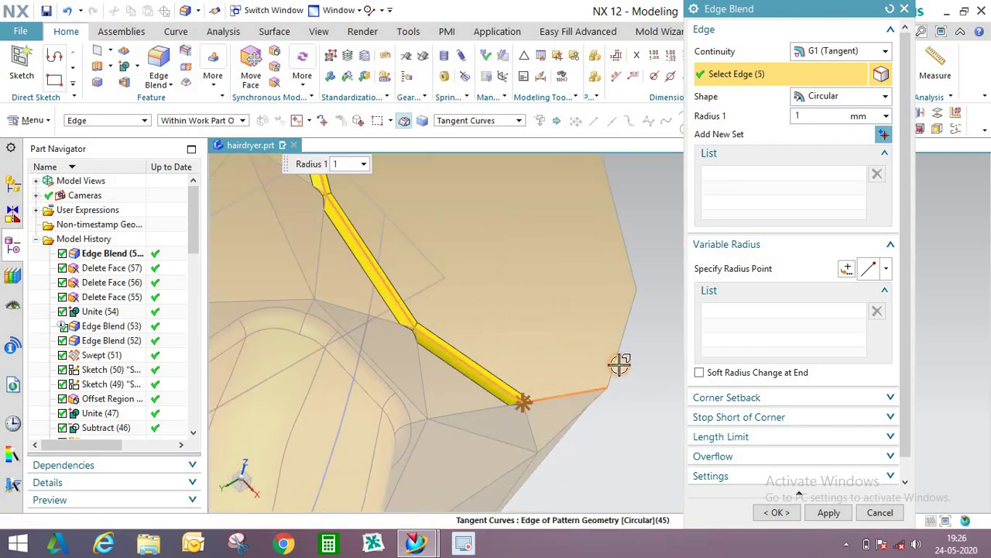
Complete the edge loop around the flat rear face and blend it with a 2 mm radius.
{"action": "left_click", "coordinate": [619, 364]}
{"action": "left_click", "coordinate": [648, 336]}
{"action": "scroll", "coordinate": [608, 250], "scroll_direction": "down", "scroll_amount": 2}
{"action": "scroll", "coordinate": [622, 309], "scroll_direction": "up", "scroll_amount": 1}
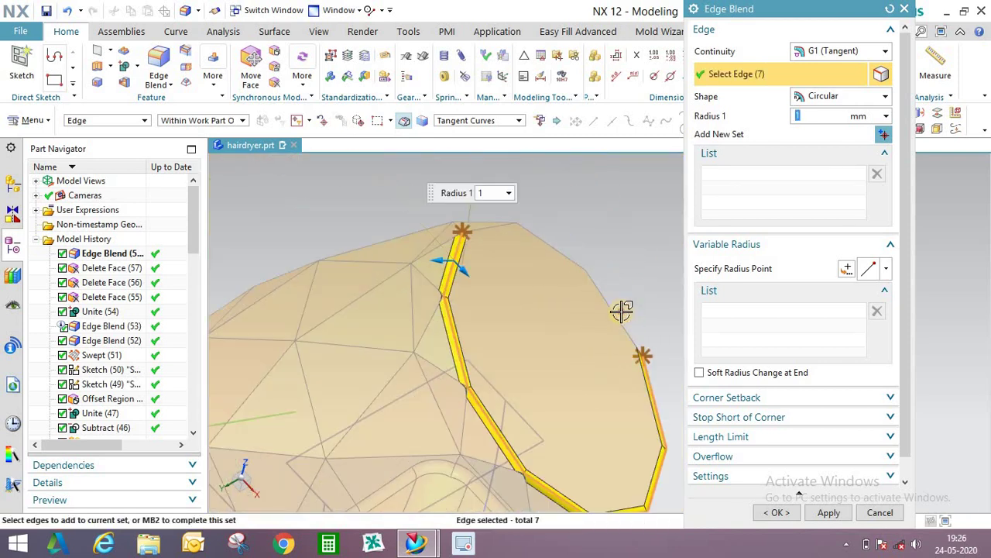
{"action": "left_click", "coordinate": [621, 310]}
{"action": "left_click", "coordinate": [575, 262]}
{"action": "left_click", "coordinate": [513, 224]}
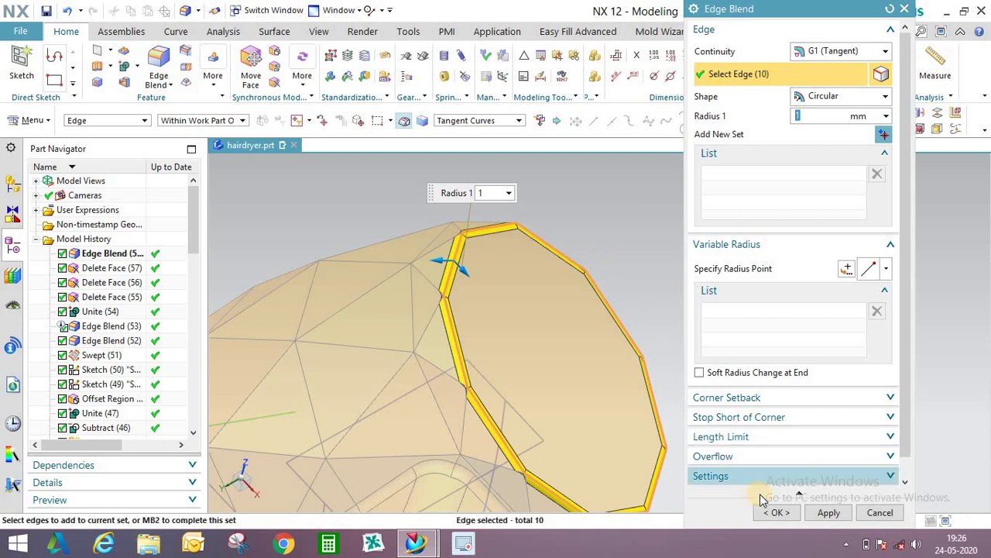
{"action": "type", "text": "2"}
{"action": "left_click", "coordinate": [780, 512]}
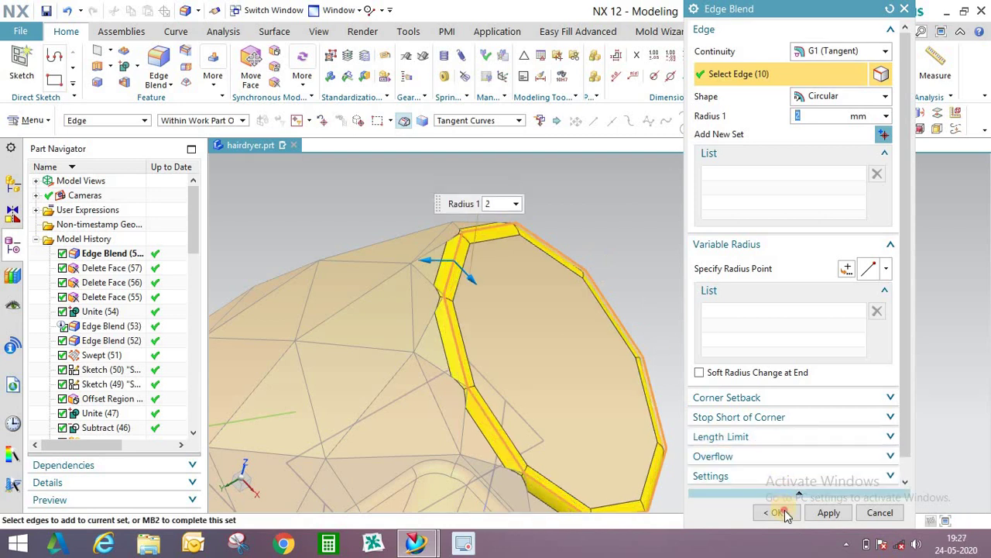
Try to shell the body with a 2 mm wall thickness, piercing the nozzle's end face.
{"action": "middle_click_drag", "start_coordinate": [669, 346], "coordinate": [469, 289]}
{"action": "scroll", "coordinate": [469, 290], "scroll_direction": "up", "scroll_amount": 1}
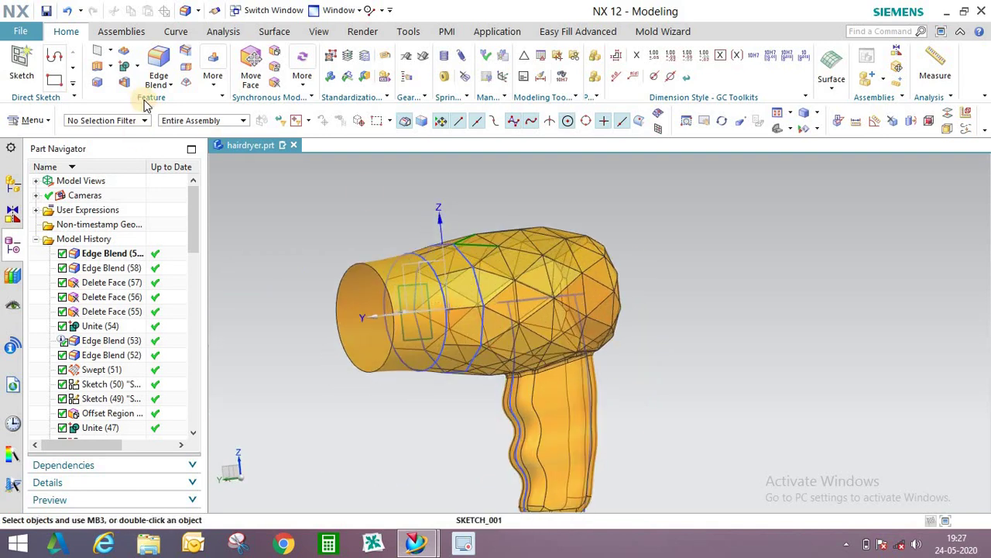
{"action": "left_click", "coordinate": [124, 82]}
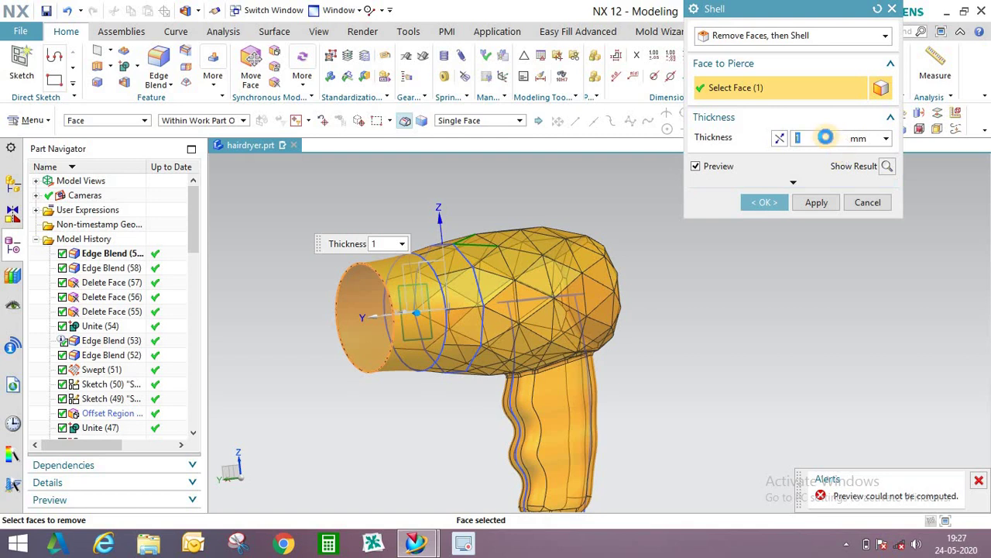
{"action": "type", "text": "2"}
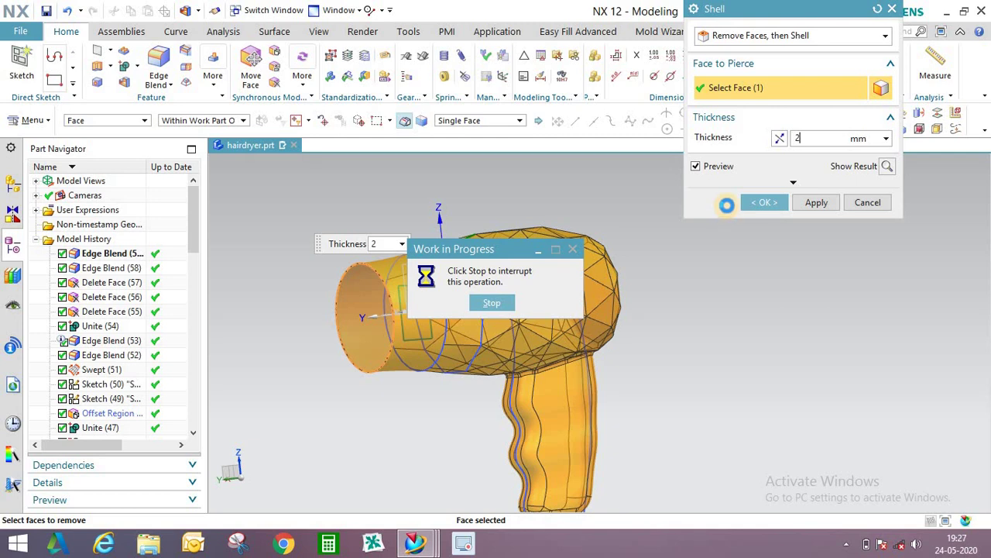
{"action": "left_click", "coordinate": [868, 202]}
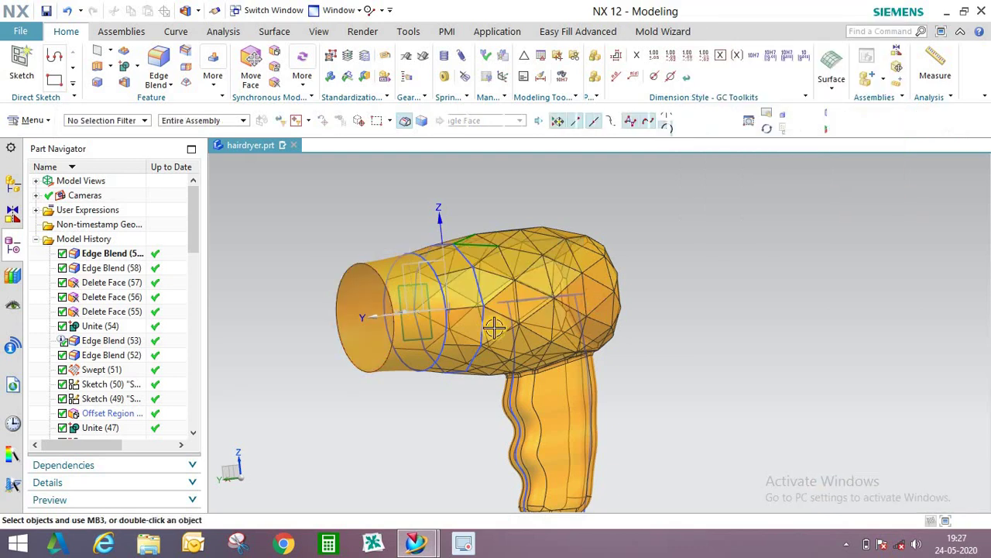
Delete the edge blend feature around the junction between the handle and the body.
{"action": "left_click", "coordinate": [103, 267]}
{"action": "right_click", "coordinate": [109, 268]}
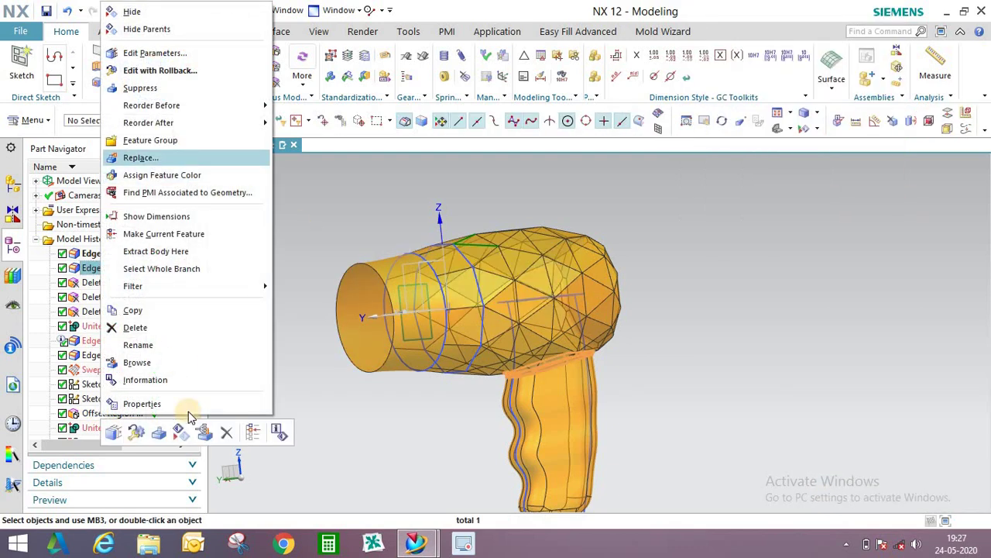
{"action": "left_click", "coordinate": [221, 439]}
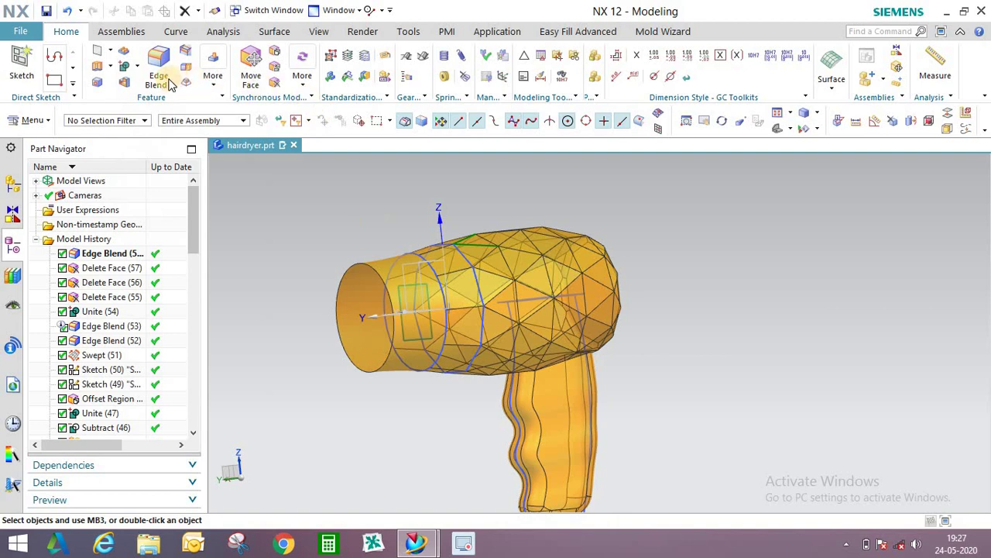
Try to shell the body again from the nozzle's end face with a 1 mm thickness.
{"action": "left_click", "coordinate": [125, 82]}
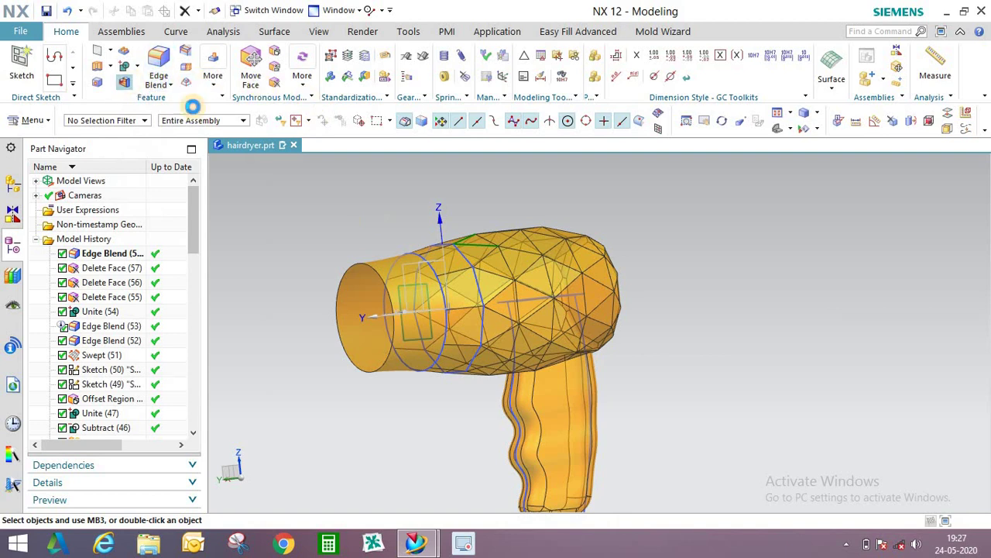
{"action": "left_click", "coordinate": [359, 293]}
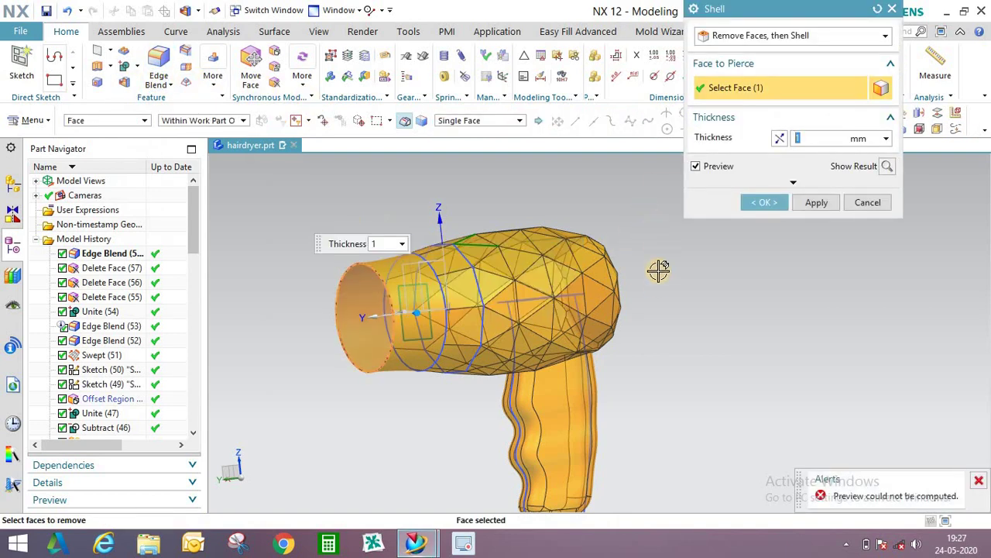
{"action": "left_click", "coordinate": [866, 202]}
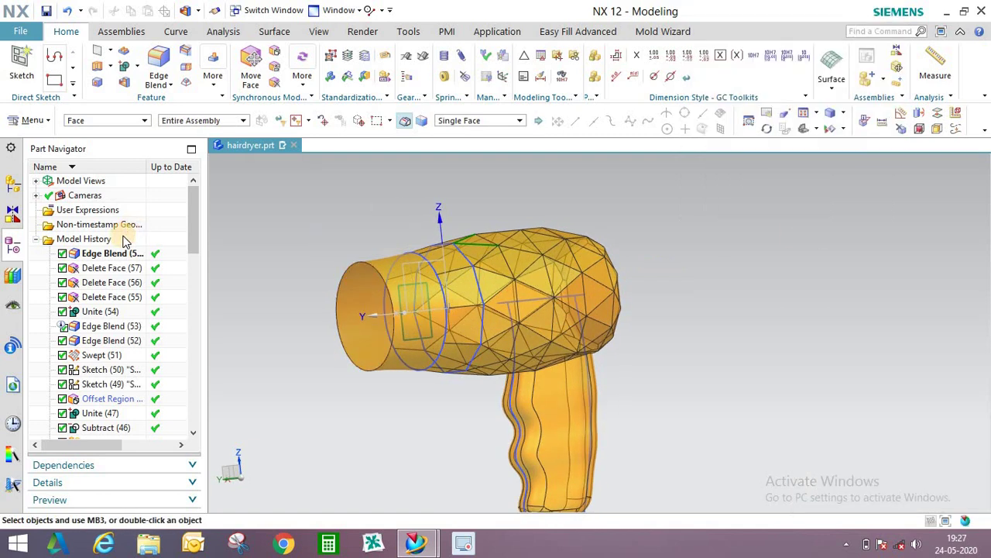
Delete the edge blend around the body's flat rear face.
{"action": "right_click", "coordinate": [118, 251]}
{"action": "left_click", "coordinate": [224, 159]}
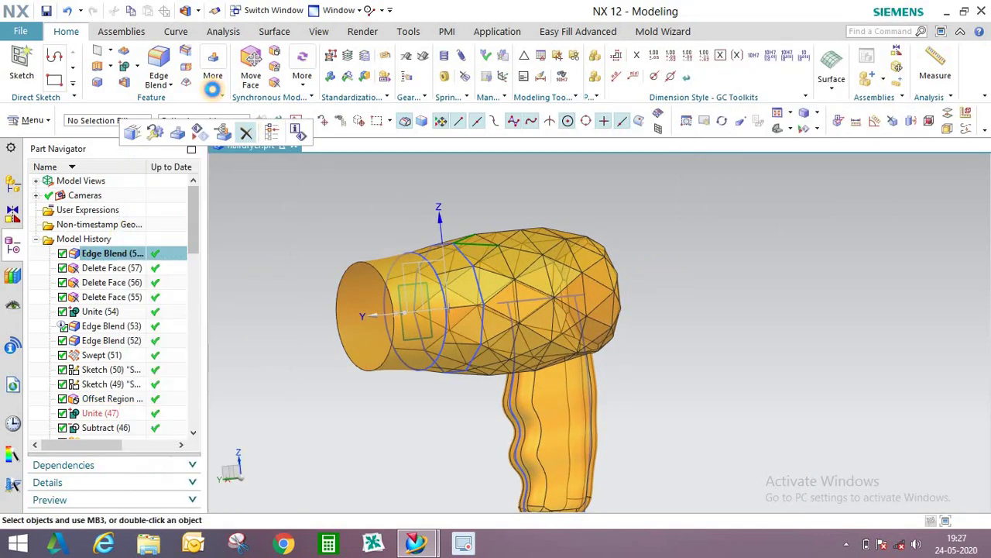
Try a 1 mm shell that pierces both the nozzle's end face and the body's flat rear face.
{"action": "left_click", "coordinate": [124, 84]}
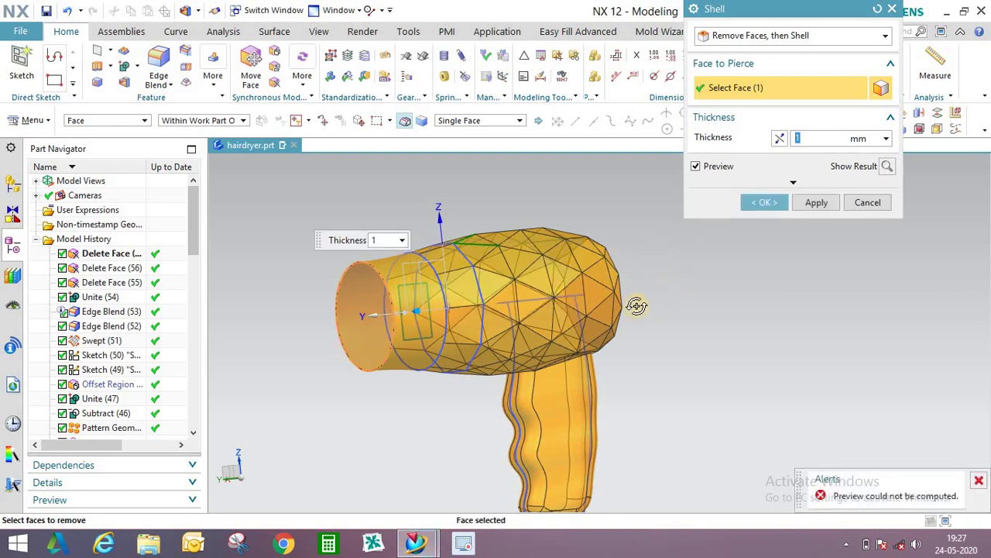
{"action": "middle_click_drag", "start_coordinate": [635, 305], "coordinate": [597, 295]}
{"action": "left_click", "coordinate": [598, 295]}
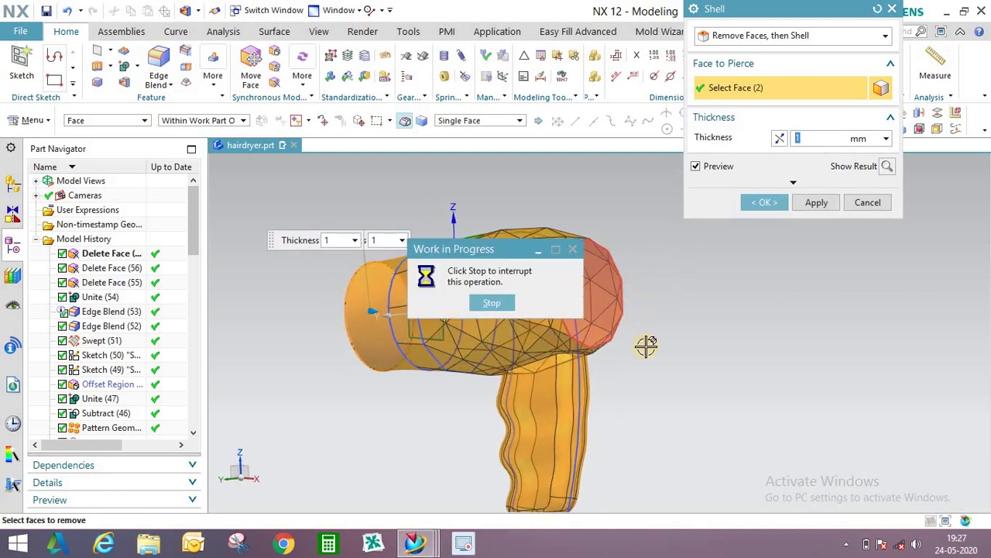
{"action": "middle_click_drag", "start_coordinate": [659, 346], "coordinate": [682, 330]}
{"action": "left_click", "coordinate": [864, 202]}
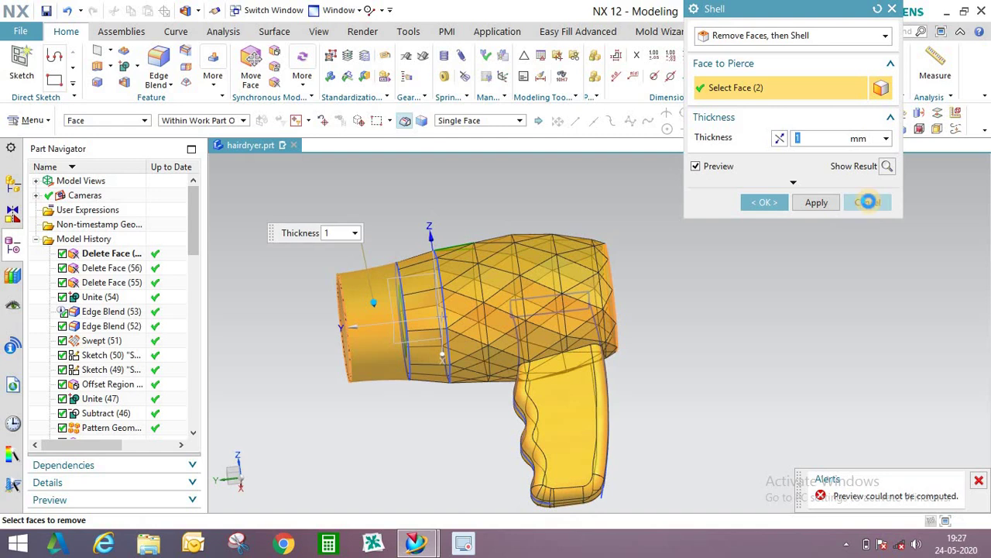
Try the shell with the nozzle and rear faces pierced and the thickness set to 2 mm.
{"action": "middle_click_drag", "start_coordinate": [363, 264], "coordinate": [170, 108]}
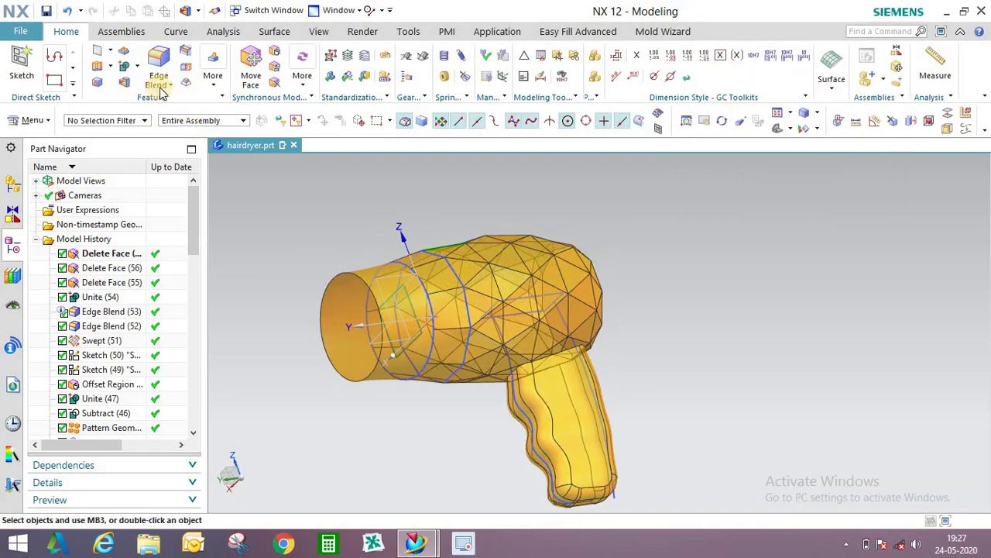
{"action": "left_click", "coordinate": [124, 82]}
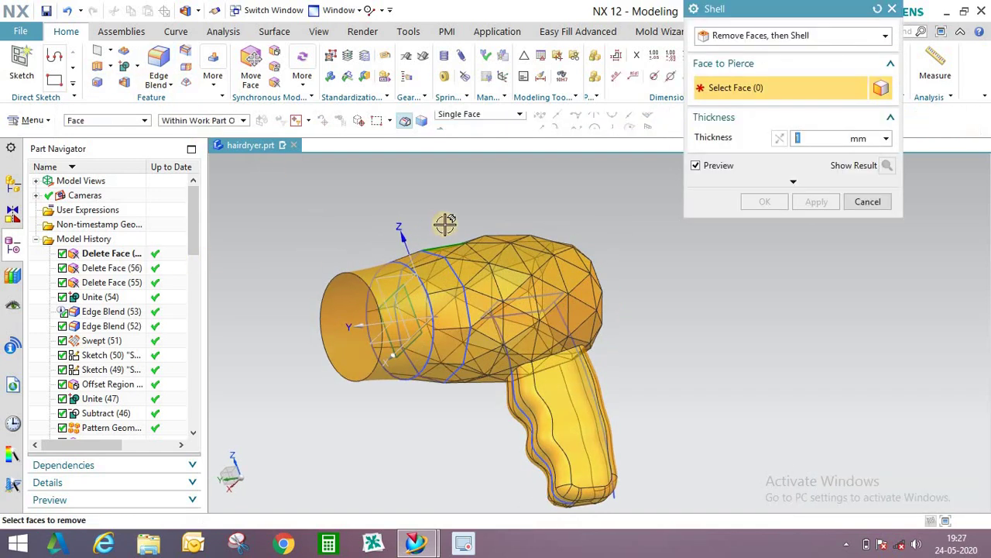
{"action": "left_click", "coordinate": [346, 304]}
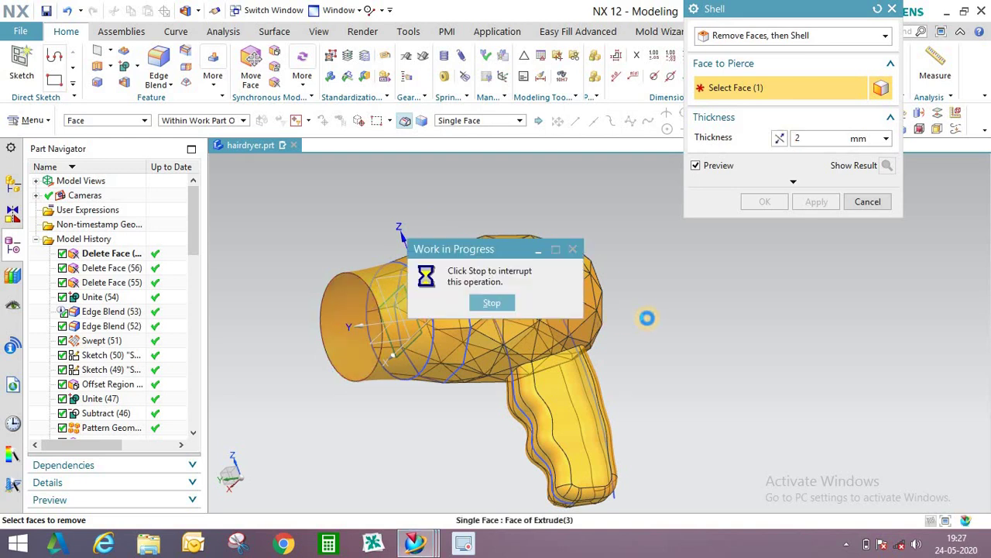
{"action": "middle_click_drag", "start_coordinate": [649, 317], "coordinate": [626, 296]}
{"action": "left_click", "coordinate": [633, 299]}
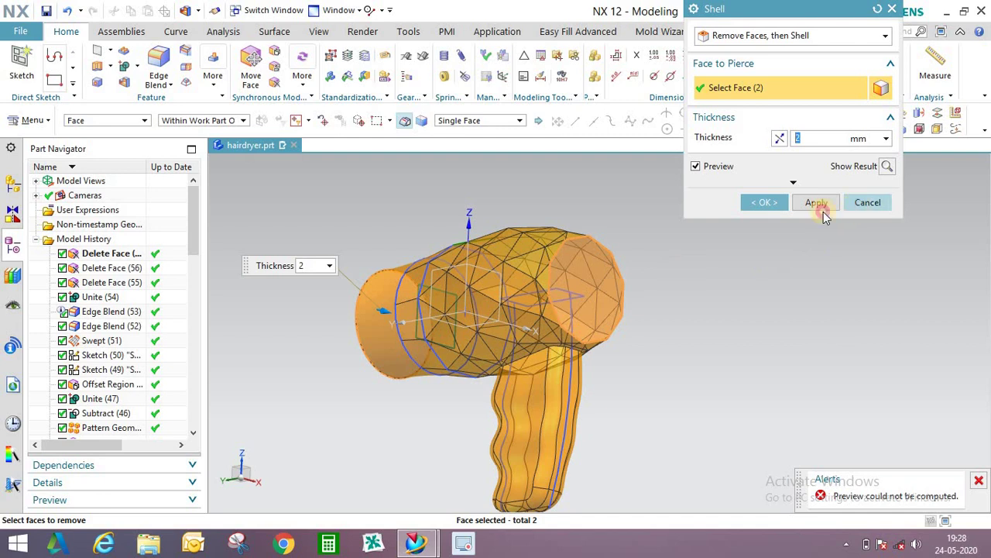
{"action": "left_click", "coordinate": [866, 203]}
Delete the three Delete Face features at the top of the model history.
{"action": "middle_click_drag", "start_coordinate": [563, 283], "coordinate": [576, 265]}
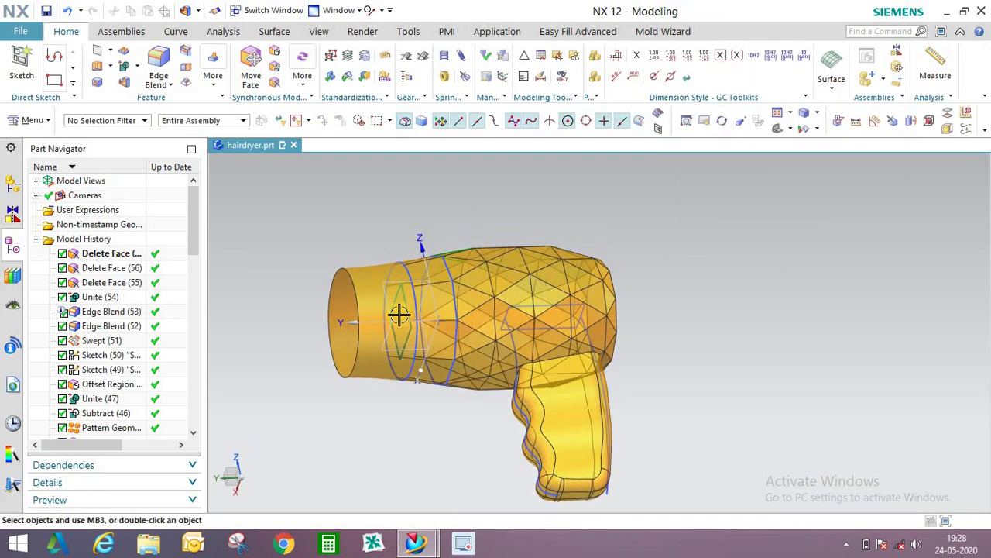
{"action": "left_click", "coordinate": [109, 254]}
{"action": "left_click", "coordinate": [109, 268], "text": "ctrl"}
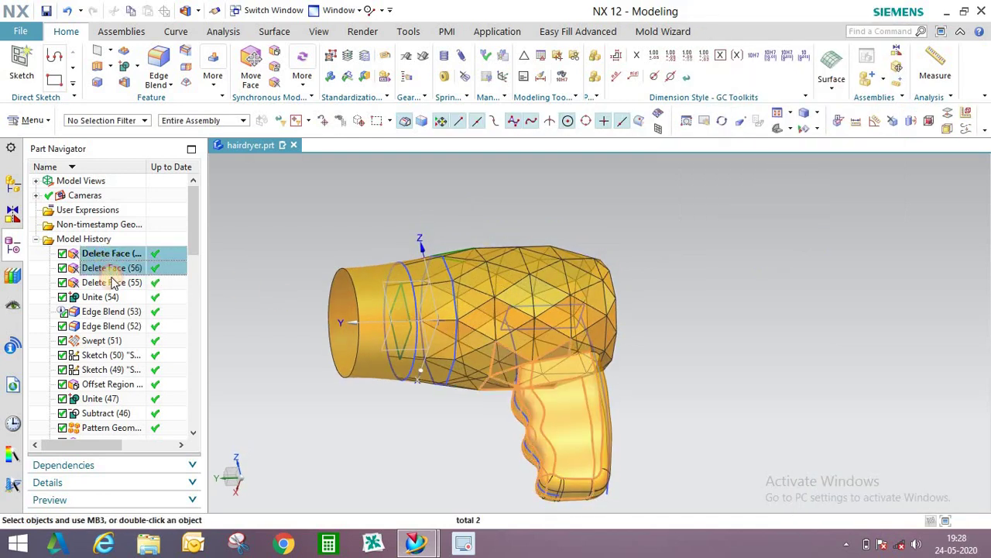
{"action": "left_click", "coordinate": [114, 283], "text": "ctrl"}
{"action": "right_click", "coordinate": [116, 267]}
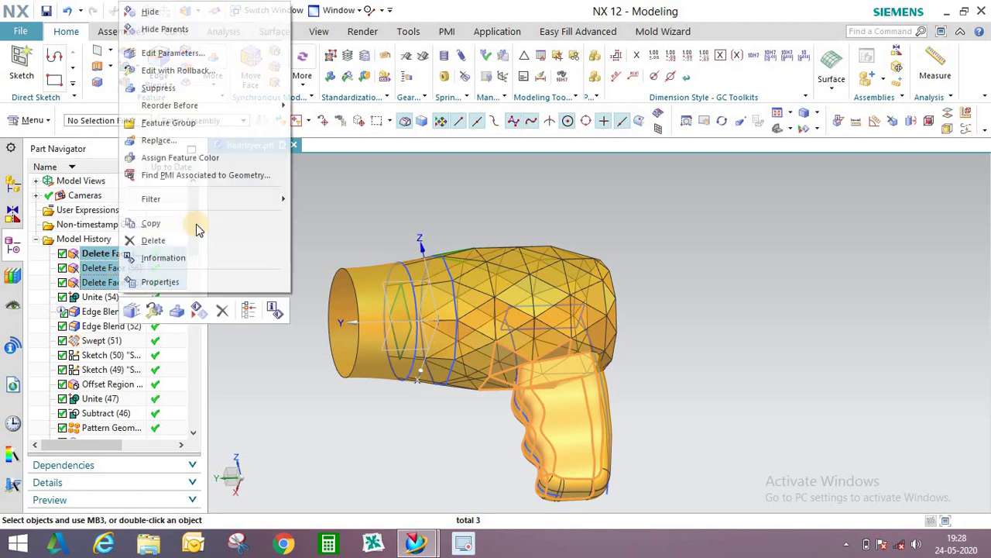
{"action": "left_click", "coordinate": [233, 316]}
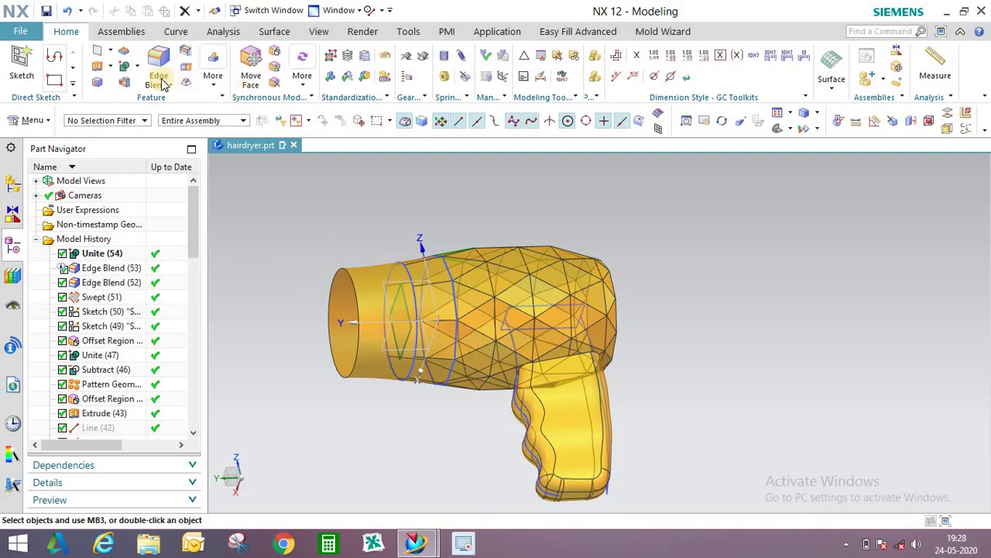
Start a 1 mm shell with the nozzle's end face pierced, show its result and revert to editing it.
{"action": "left_click", "coordinate": [343, 317]}
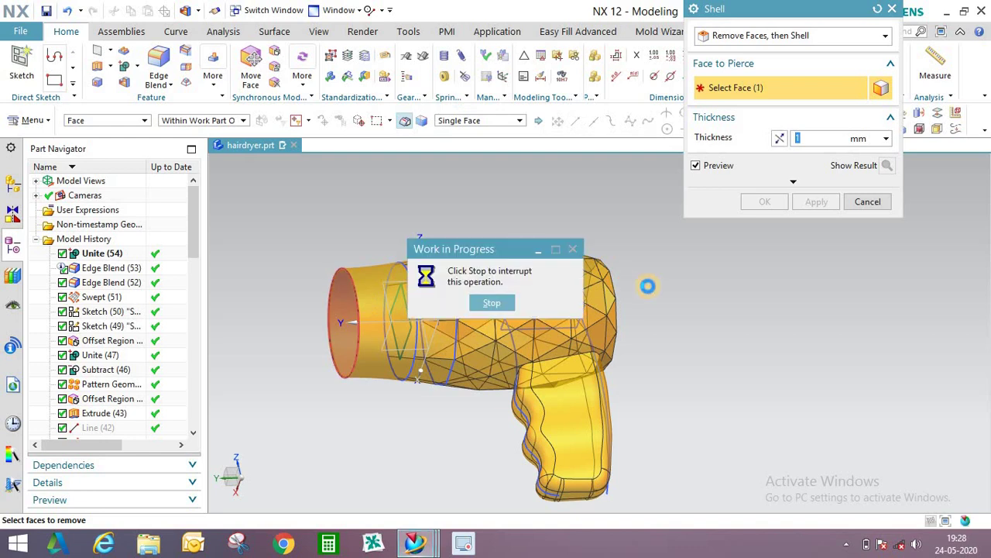
{"action": "middle_click_drag", "start_coordinate": [644, 312], "coordinate": [626, 295]}
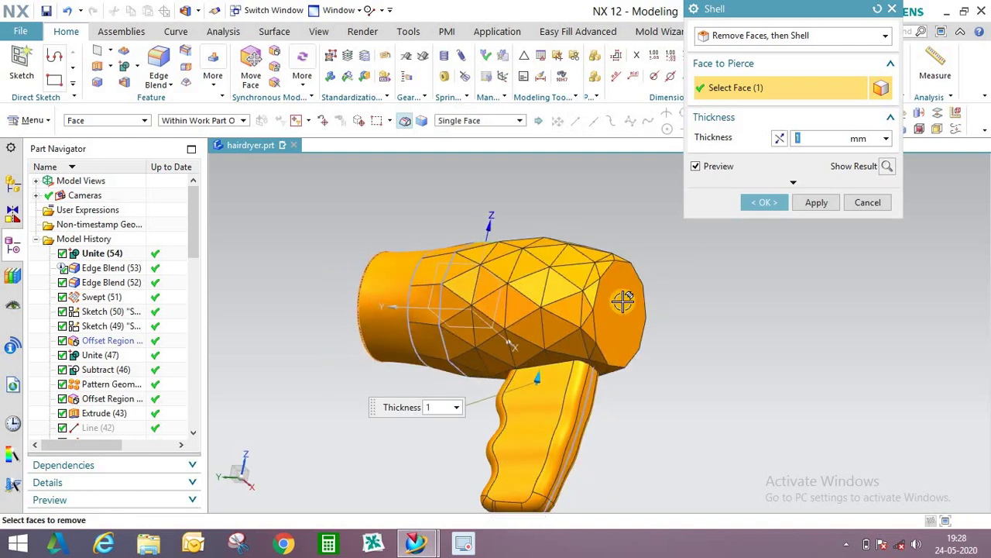
{"action": "left_click", "coordinate": [816, 202]}
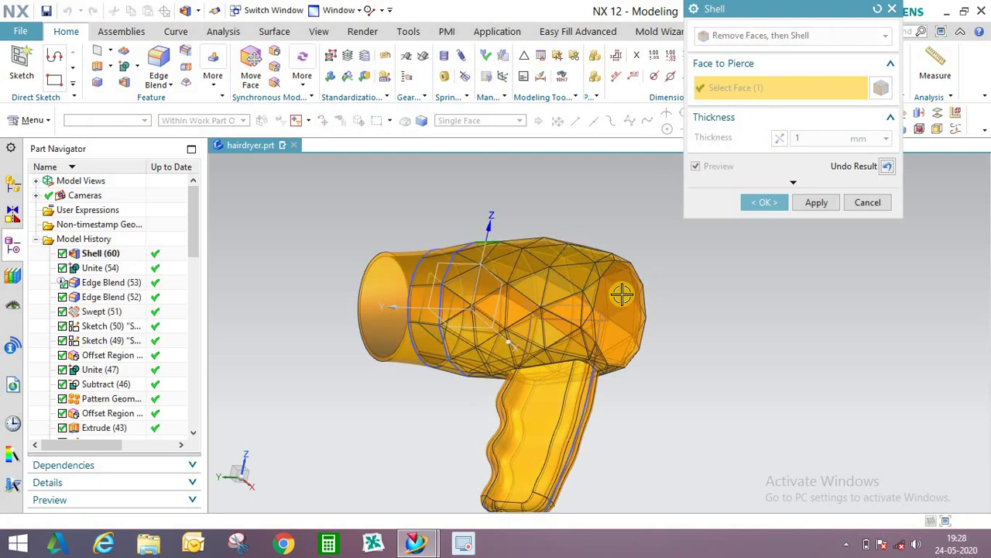
{"action": "left_click", "coordinate": [885, 167]}
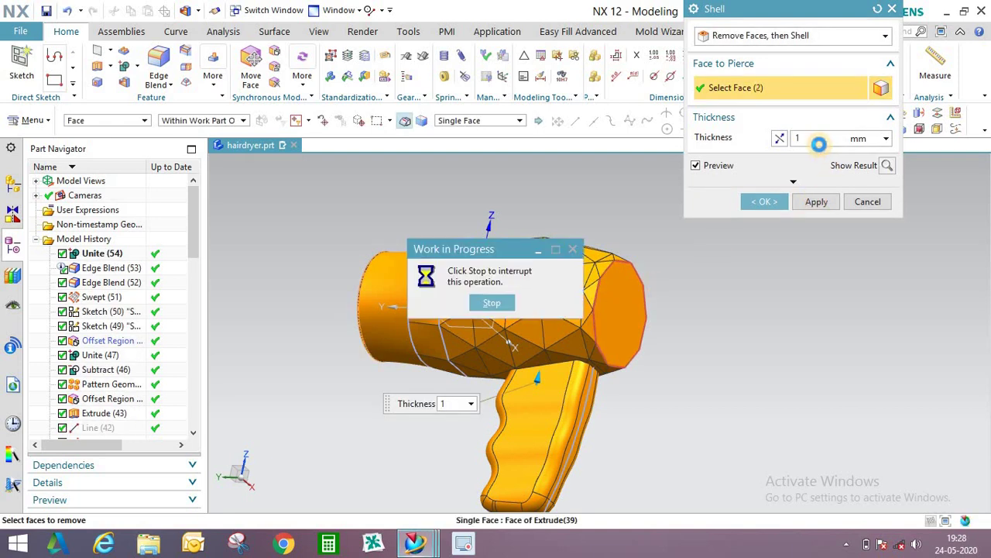
Include the flat rear face in the pierced faces and complete the shell with a 1.5 mm thickness.
{"action": "type", "text": "2"}
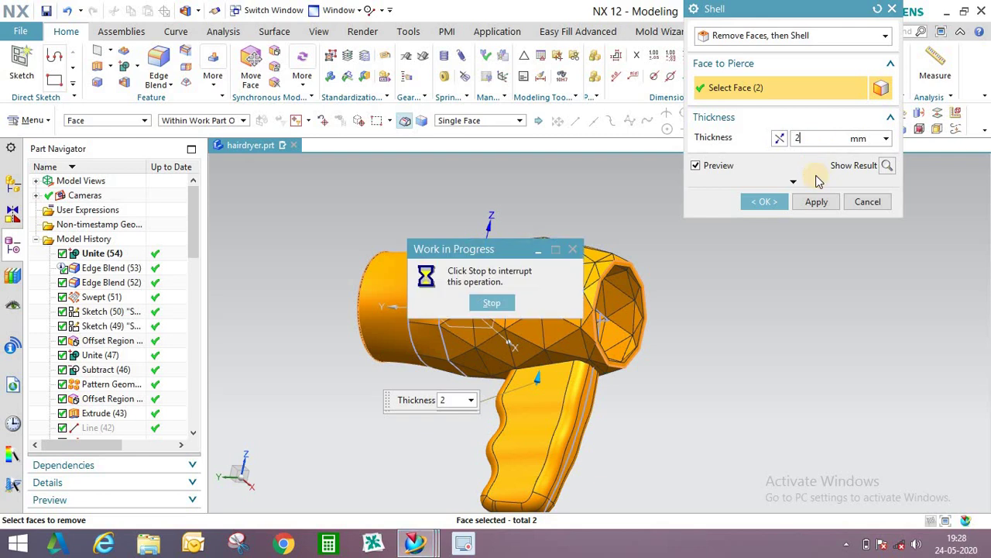
{"action": "double_click", "coordinate": [813, 136]}
{"action": "type", "text": "1."}
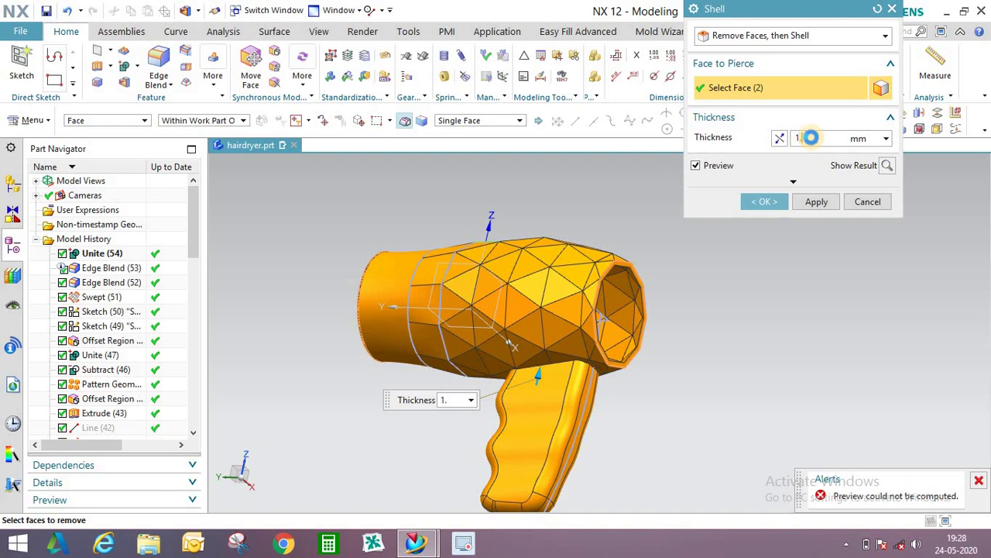
{"action": "type", "text": "5"}
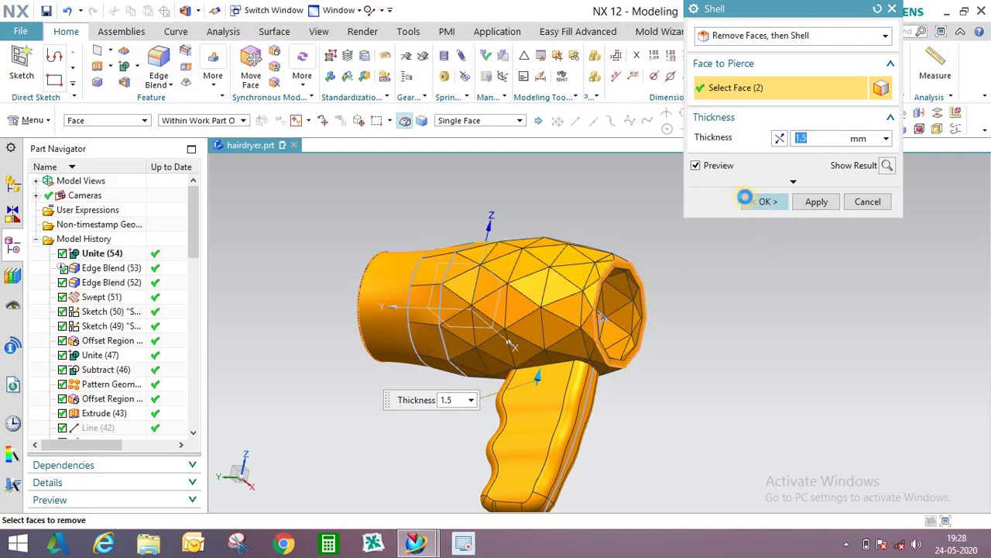
{"action": "left_click", "coordinate": [745, 200]}
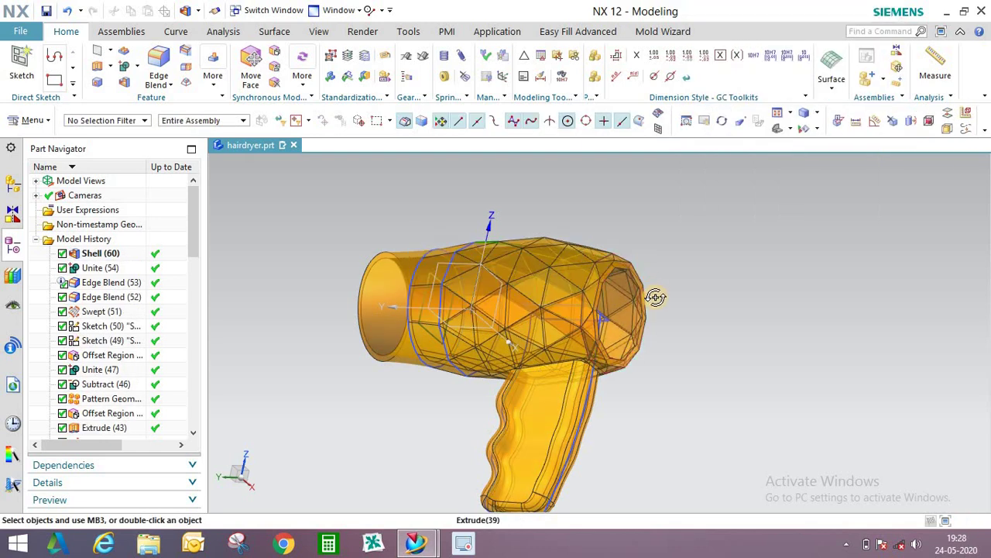
Create a sketch on the flat rim face around the body's rear opening.
{"action": "mouse_move", "coordinate": [655, 295]}
{"action": "middle_mouse_down"}
{"action": "mouse_move", "coordinate": [626, 257]}
{"action": "mouse_move", "coordinate": [633, 268]}
{"action": "mouse_move", "coordinate": [503, 201]}
{"action": "mouse_move", "coordinate": [348, 185]}
{"action": "middle_mouse_up"}
{"action": "scroll", "coordinate": [546, 223], "scroll_direction": "up", "scroll_amount": 3}
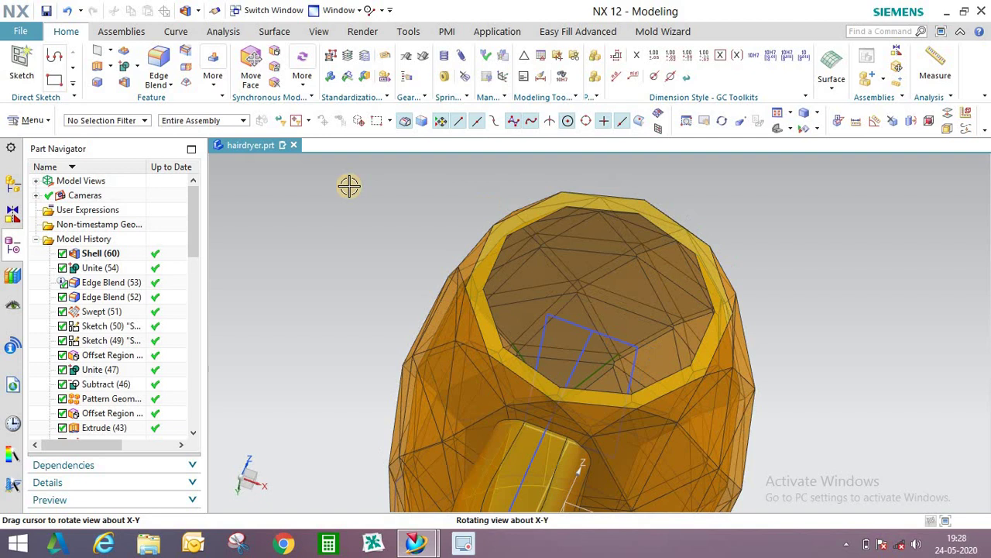
{"action": "left_click", "coordinate": [22, 66]}
{"action": "left_click", "coordinate": [570, 191]}
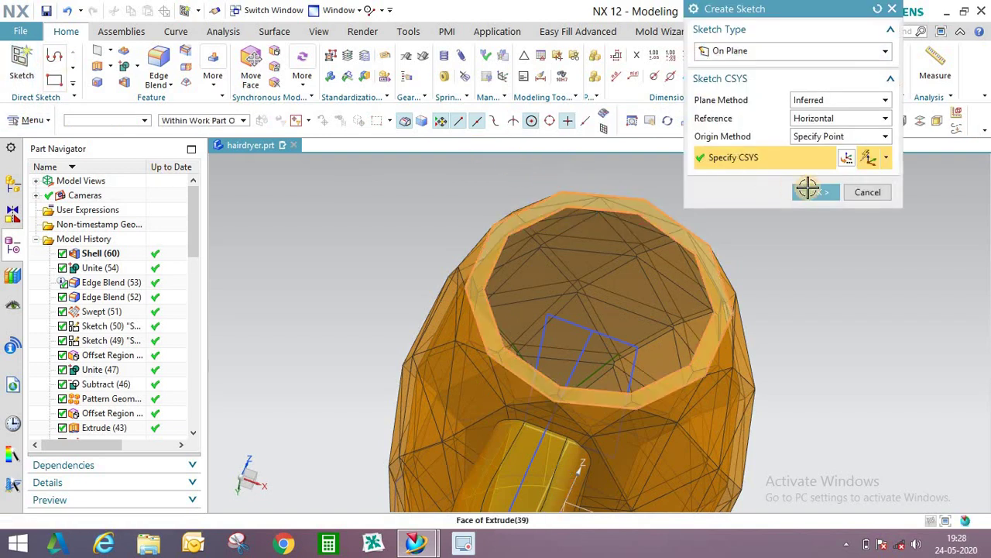
{"action": "left_click", "coordinate": [815, 192]}
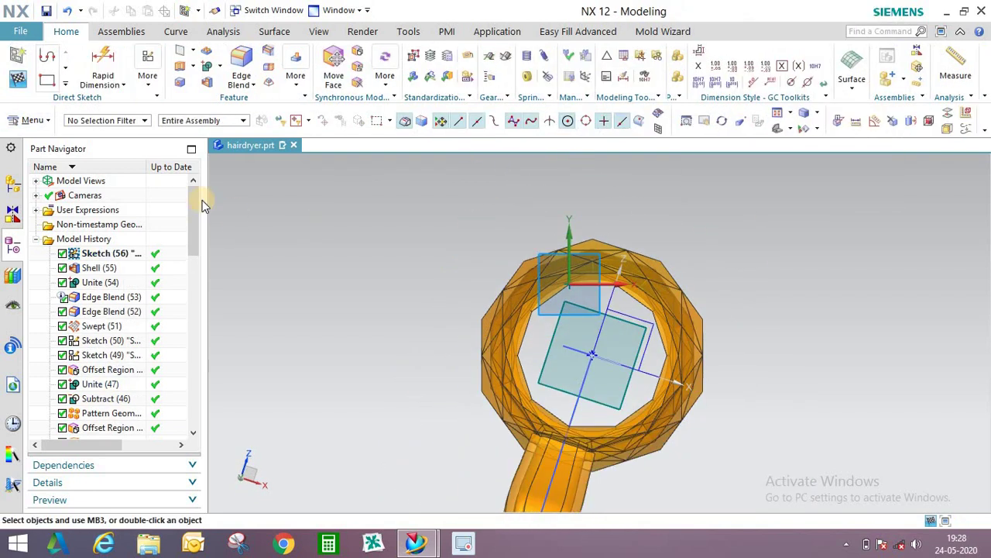
Draw a 25 mm diameter circle centred in the rear opening.
{"action": "left_click", "coordinate": [66, 85]}
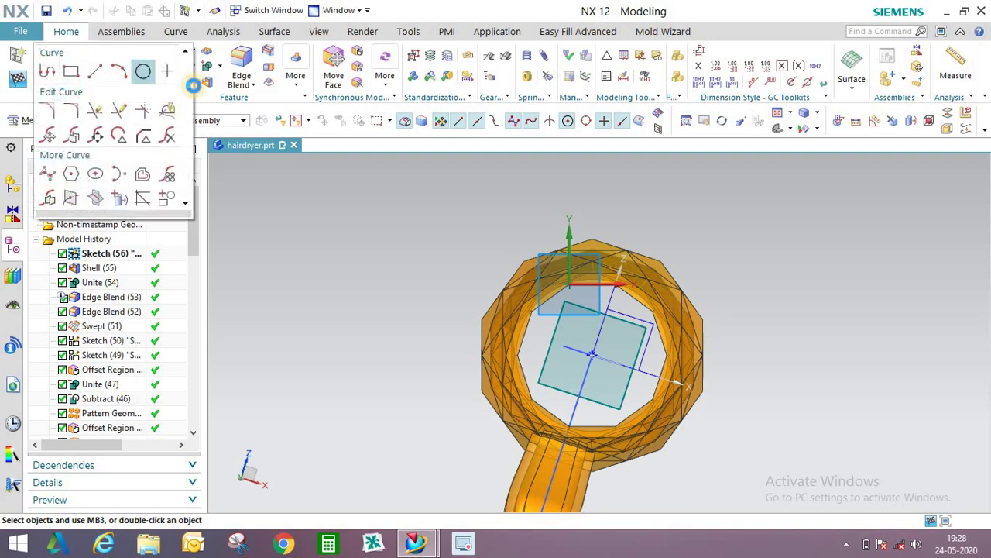
{"action": "left_click", "coordinate": [144, 71]}
{"action": "left_click", "coordinate": [622, 300]}
{"action": "scroll", "coordinate": [619, 279], "scroll_direction": "up", "scroll_amount": 8}
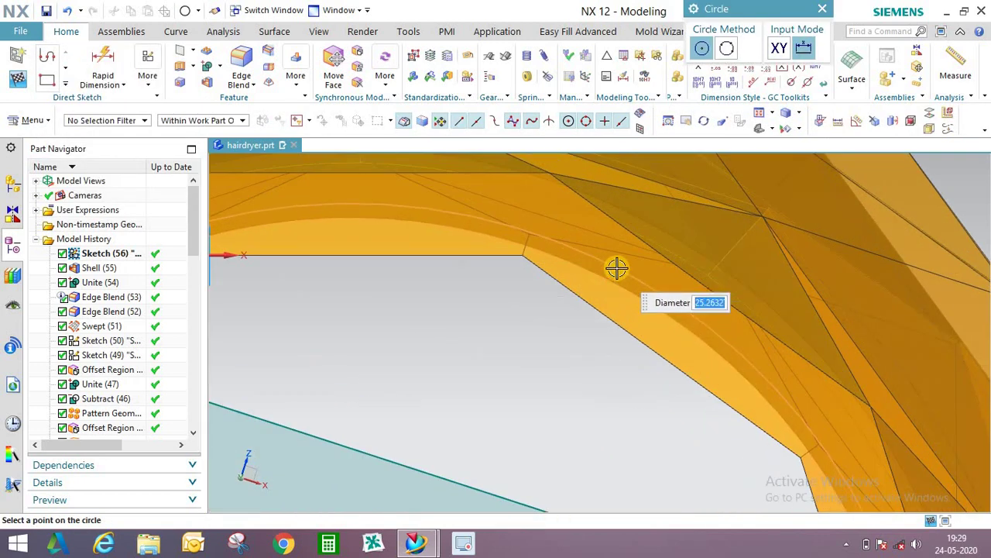
{"action": "key", "text": "Return"}
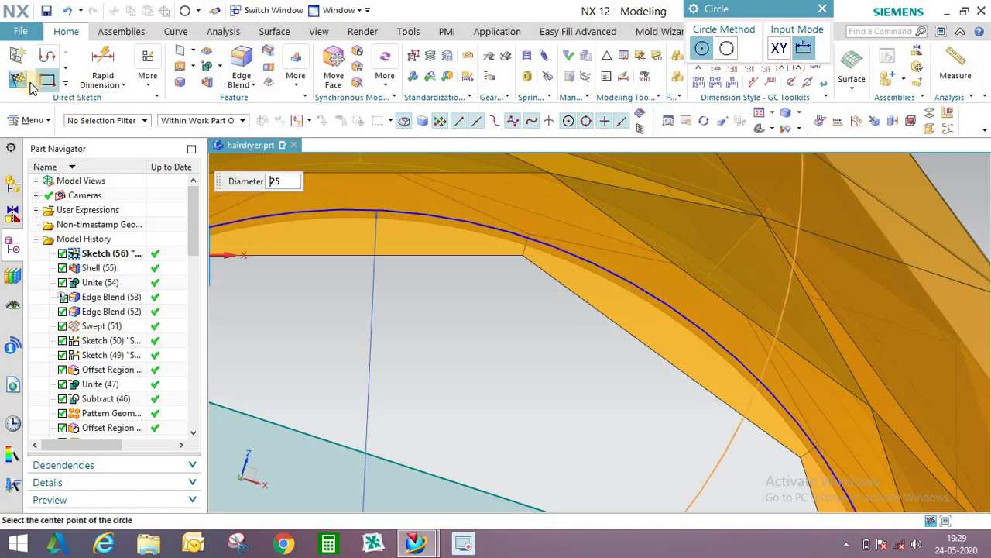
Finish the circle sketch and create a new sketch on the YZ plane of the datum coordinate system.
{"action": "key", "text": "Escape"}
{"action": "scroll", "coordinate": [558, 245], "scroll_direction": "down", "scroll_amount": 8}
{"action": "middle_click_drag", "start_coordinate": [558, 245], "coordinate": [596, 269]}
{"action": "scroll", "coordinate": [662, 359], "scroll_direction": "up", "scroll_amount": 3}
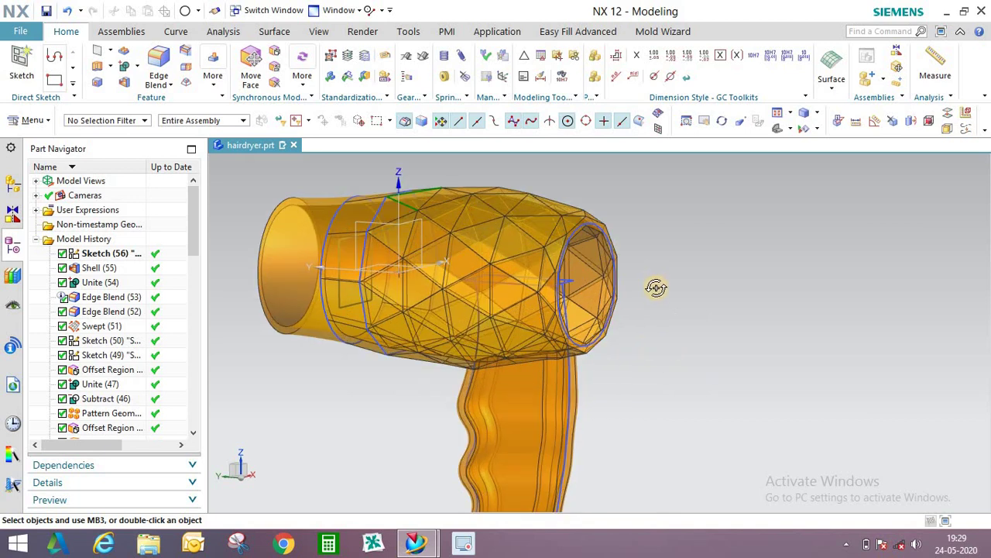
{"action": "mouse_move", "coordinate": [656, 287]}
{"action": "middle_mouse_down"}
{"action": "mouse_move", "coordinate": [637, 303]}
{"action": "mouse_move", "coordinate": [647, 274]}
{"action": "mouse_move", "coordinate": [672, 280]}
{"action": "middle_mouse_up"}
{"action": "scroll", "coordinate": [637, 309], "scroll_direction": "up", "scroll_amount": 3}
{"action": "scroll", "coordinate": [666, 278], "scroll_direction": "down", "scroll_amount": 3}
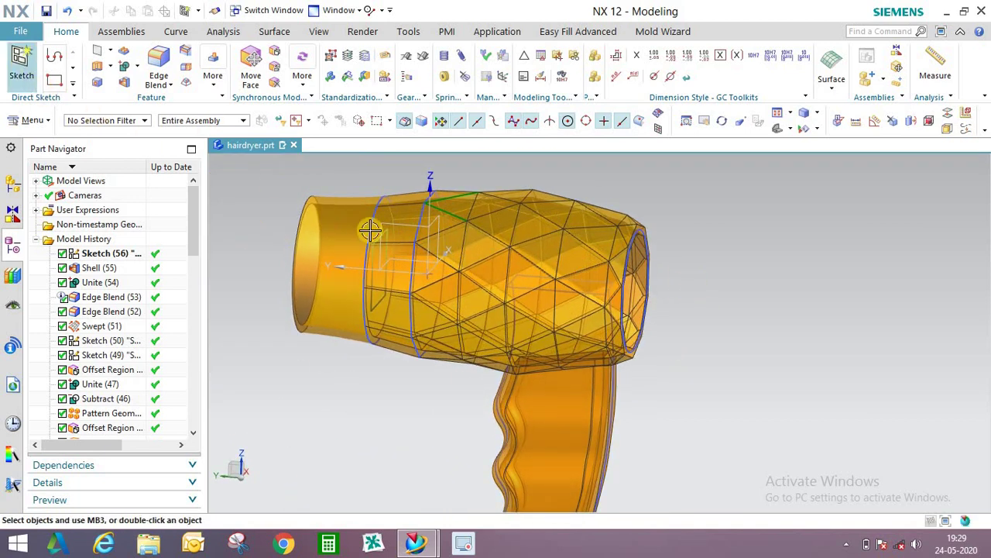
{"action": "left_click", "coordinate": [403, 249]}
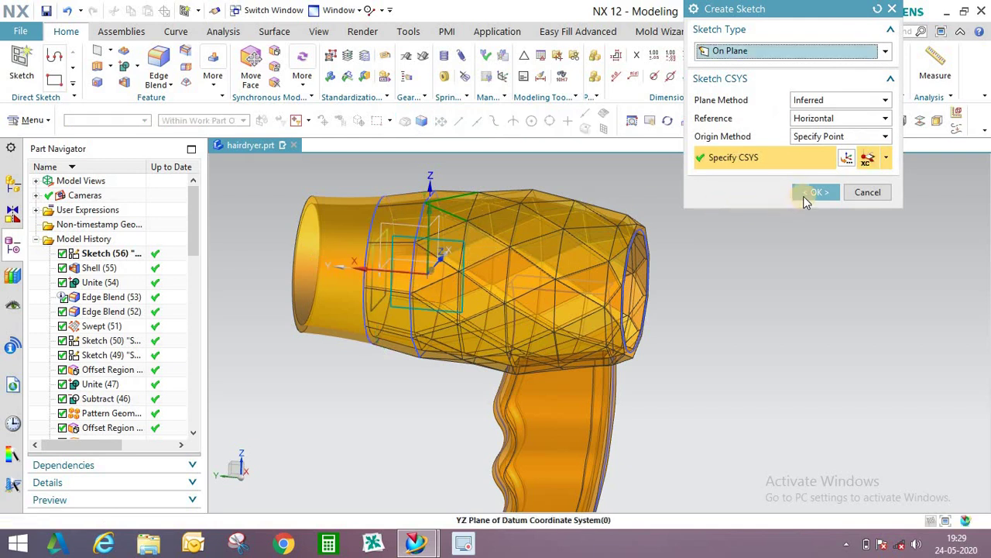
{"action": "left_click", "coordinate": [809, 194]}
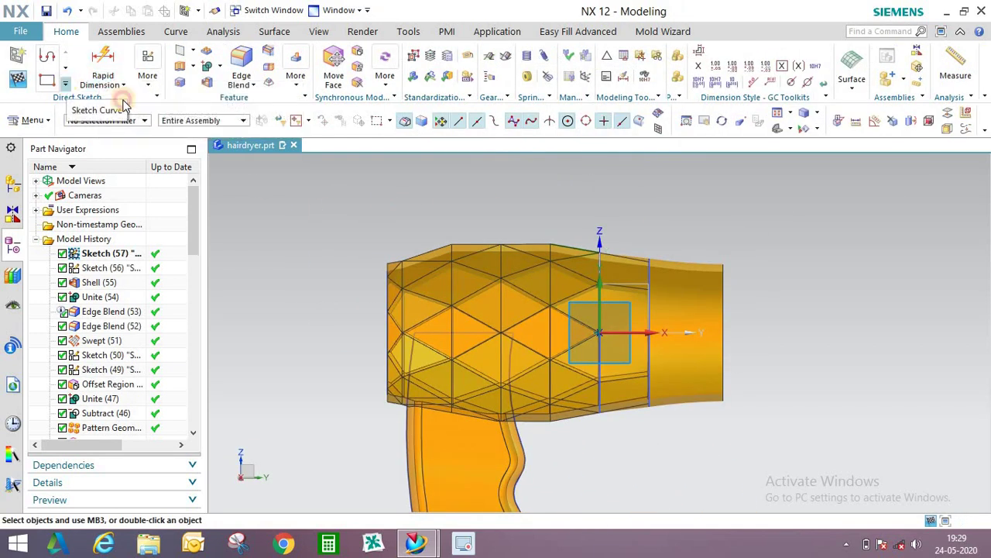
Draw a 10 mm horizontal line outward from the centre of the rear opening's circle.
{"action": "left_click", "coordinate": [124, 105]}
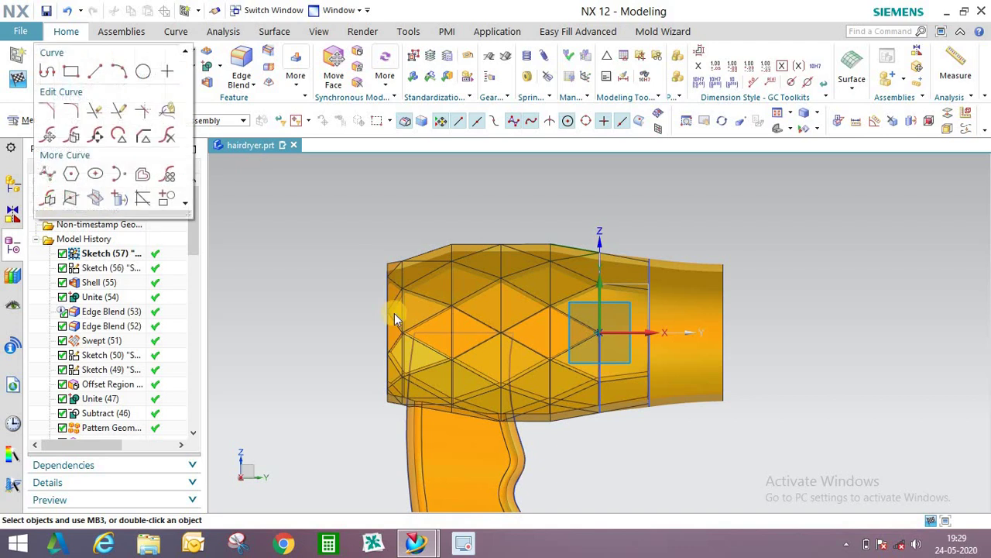
{"action": "left_click", "coordinate": [102, 68]}
{"action": "middle_click_drag", "start_coordinate": [358, 268], "coordinate": [416, 287]}
{"action": "scroll", "coordinate": [418, 288], "scroll_direction": "up", "scroll_amount": 3}
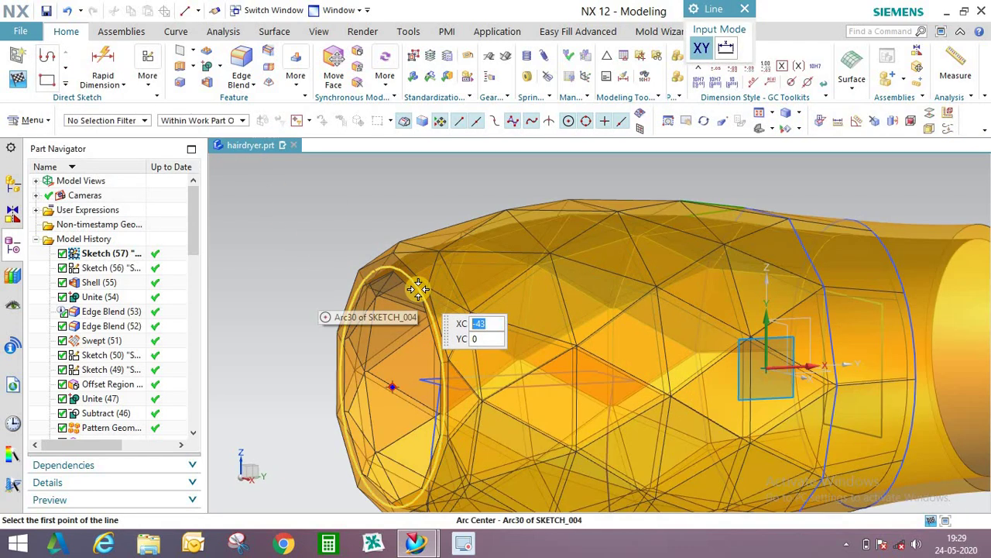
{"action": "left_click", "coordinate": [418, 289]}
{"action": "scroll", "coordinate": [348, 283], "scroll_direction": "down", "scroll_amount": 5}
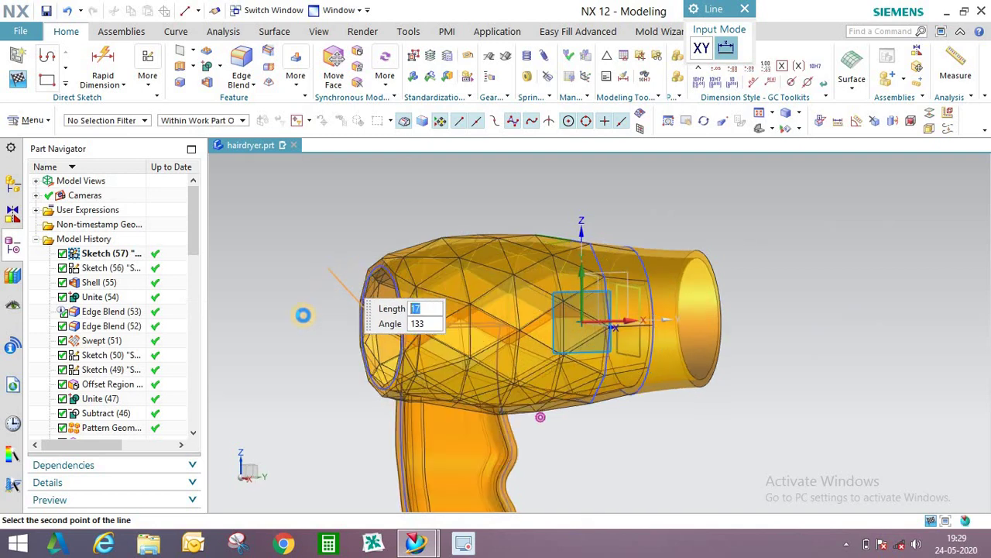
{"action": "key", "text": "F8"}
{"action": "scroll", "coordinate": [303, 318], "scroll_direction": "up", "scroll_amount": 2}
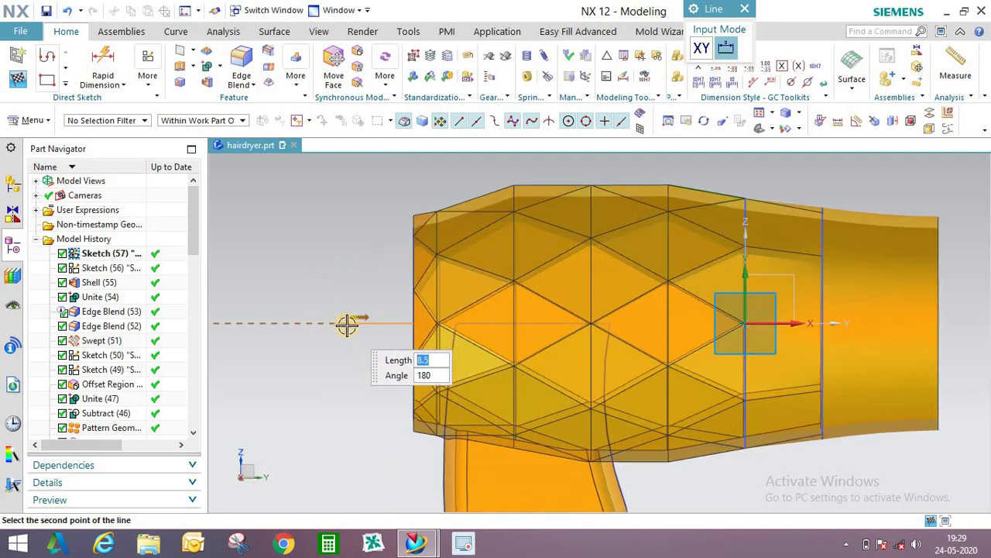
{"action": "left_click", "coordinate": [346, 324]}
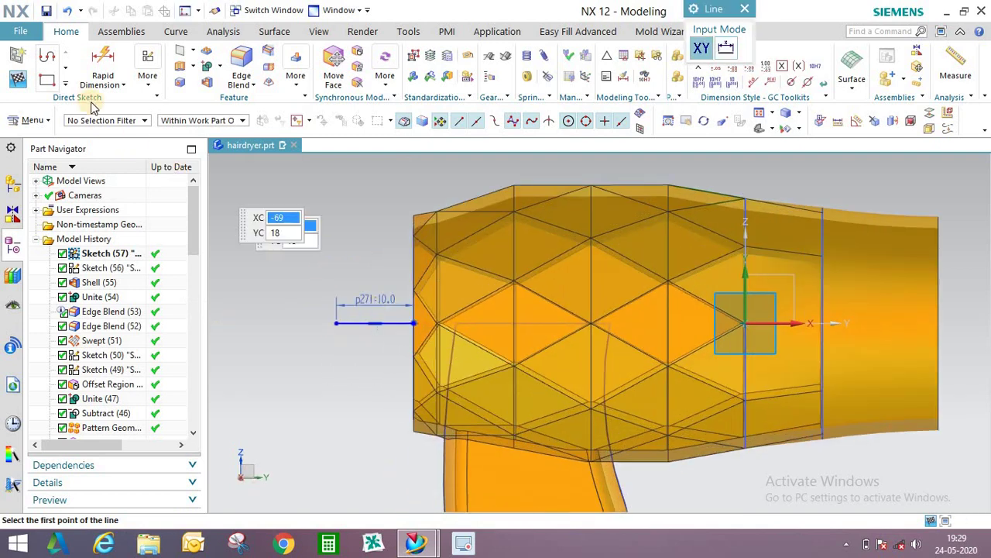
Try to start an arc at the top of the rear opening's circle, and undo it together with the 10 mm line.
{"action": "left_click", "coordinate": [147, 68]}
{"action": "left_click", "coordinate": [135, 69]}
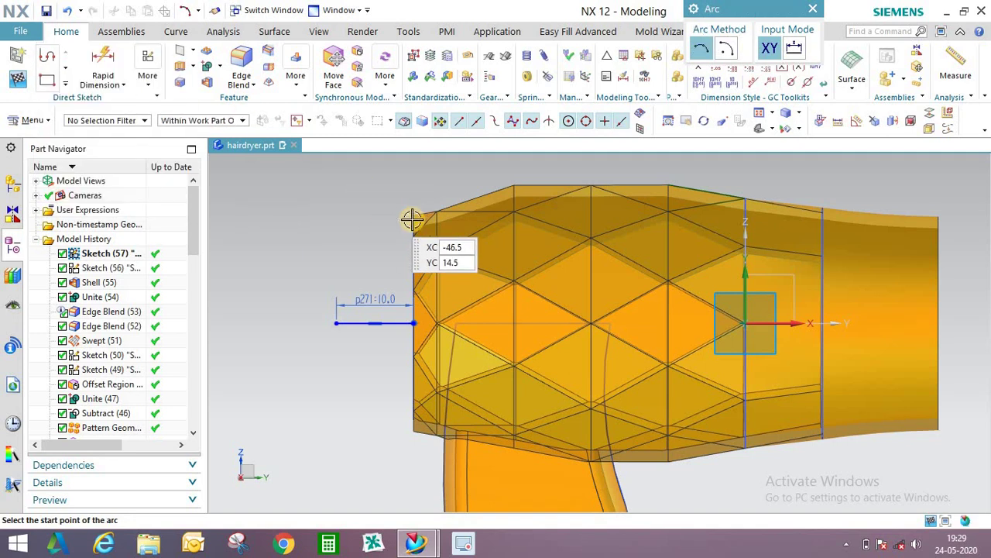
{"action": "mouse_move", "coordinate": [412, 215]}
{"action": "middle_mouse_down"}
{"action": "mouse_move", "coordinate": [420, 204]}
{"action": "mouse_move", "coordinate": [426, 221]}
{"action": "middle_mouse_up"}
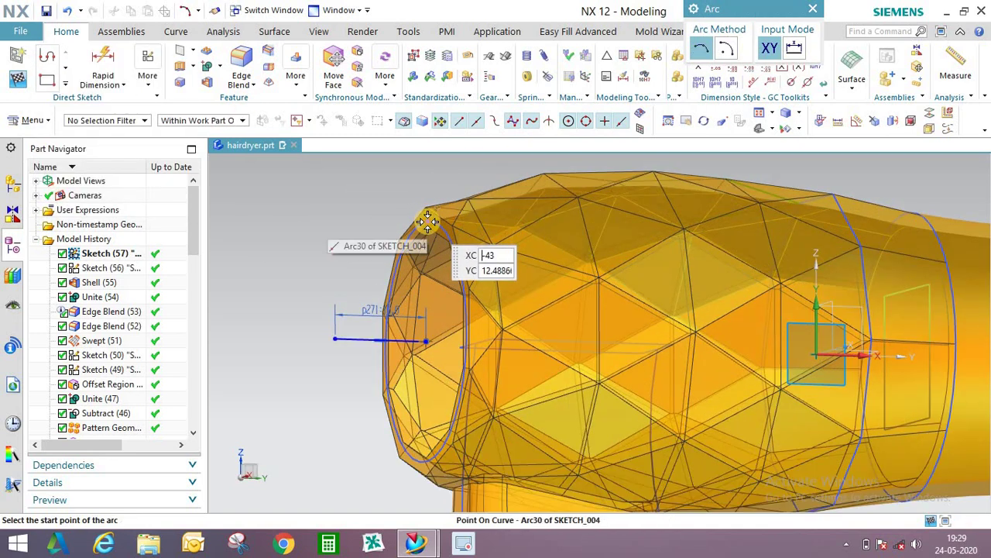
{"action": "left_click", "coordinate": [428, 223]}
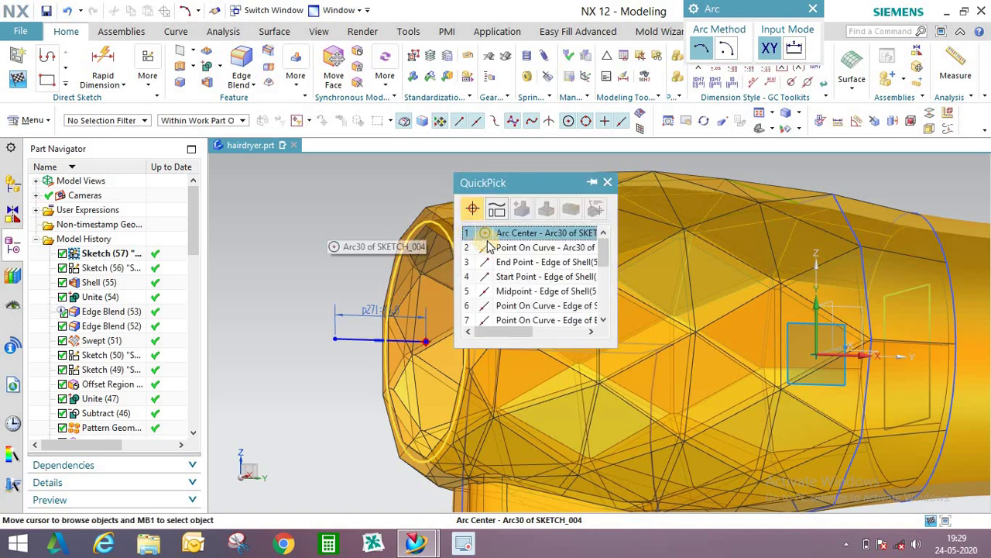
{"action": "scroll", "coordinate": [493, 256], "scroll_direction": "down", "scroll_amount": 8}
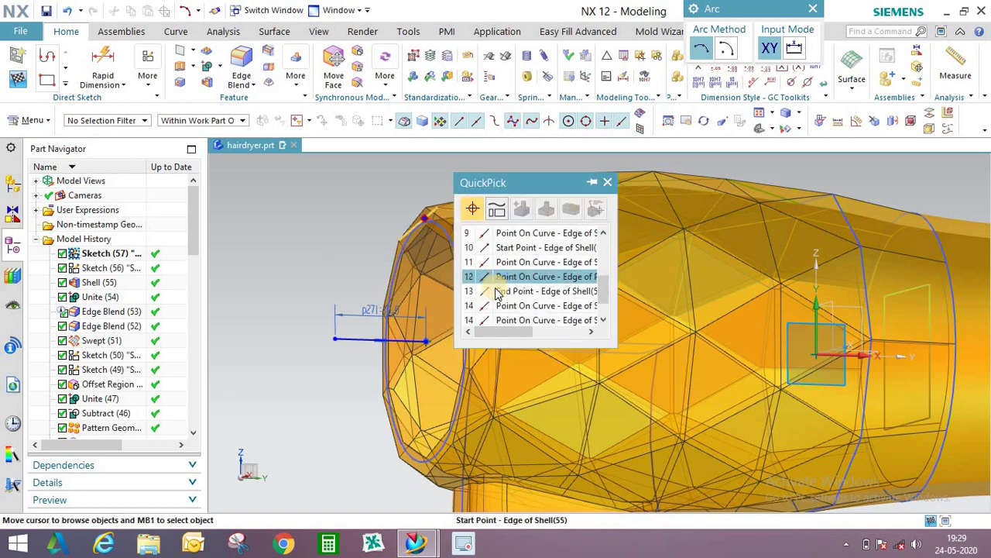
{"action": "left_click", "coordinate": [607, 182]}
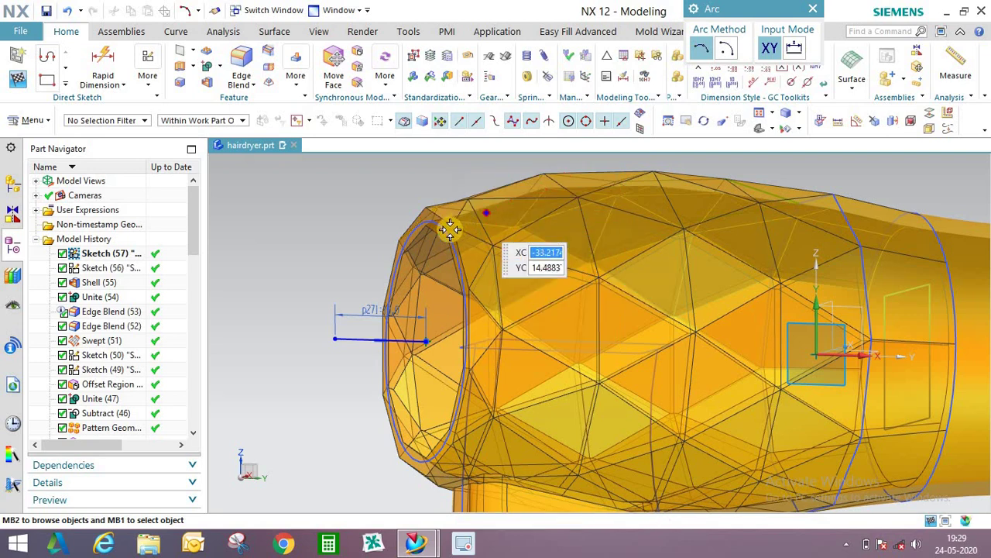
{"action": "middle_click_drag", "start_coordinate": [451, 222], "coordinate": [610, 206]}
{"action": "scroll", "coordinate": [610, 205], "scroll_direction": "down", "scroll_amount": 2}
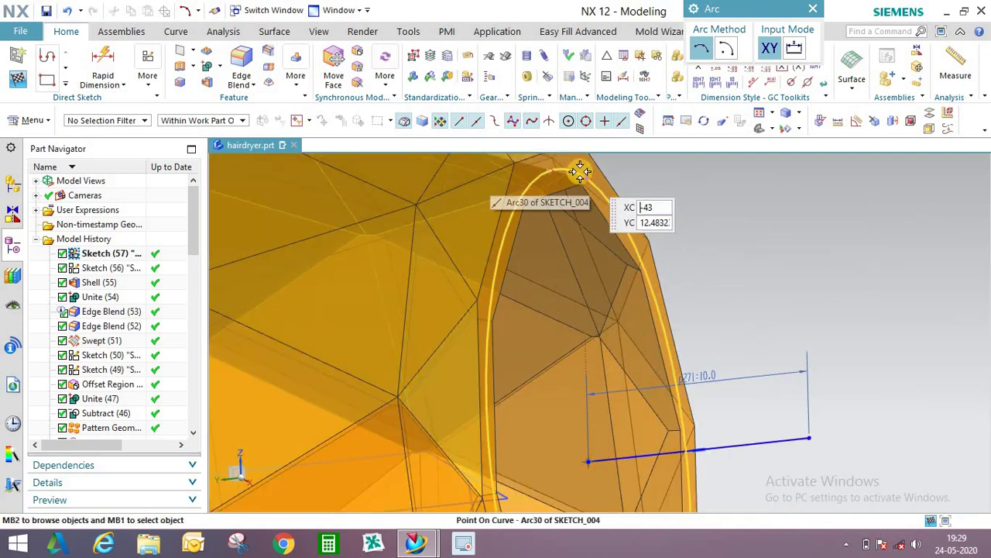
{"action": "left_click", "coordinate": [555, 170]}
{"action": "scroll", "coordinate": [626, 172], "scroll_direction": "up", "scroll_amount": 5}
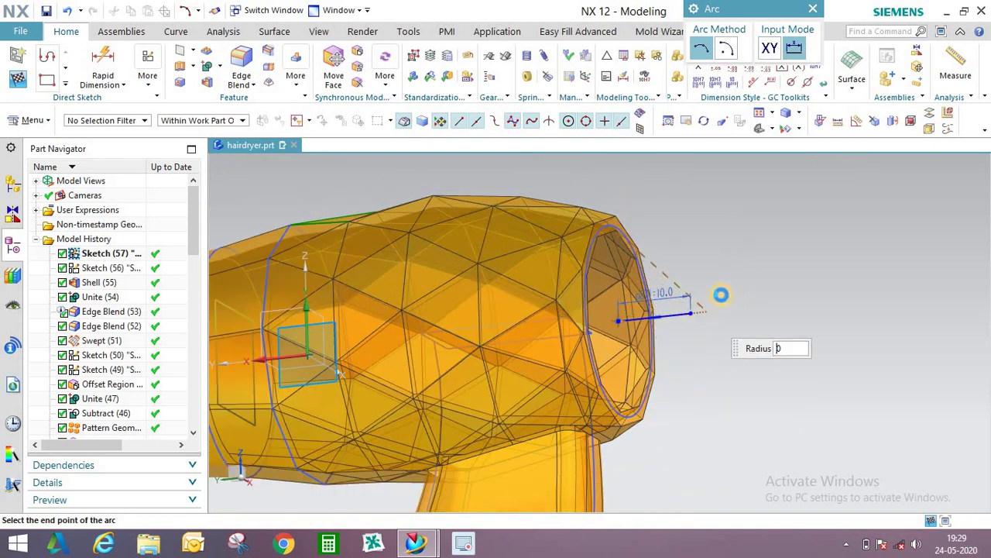
{"action": "middle_click_drag", "start_coordinate": [709, 268], "coordinate": [683, 263]}
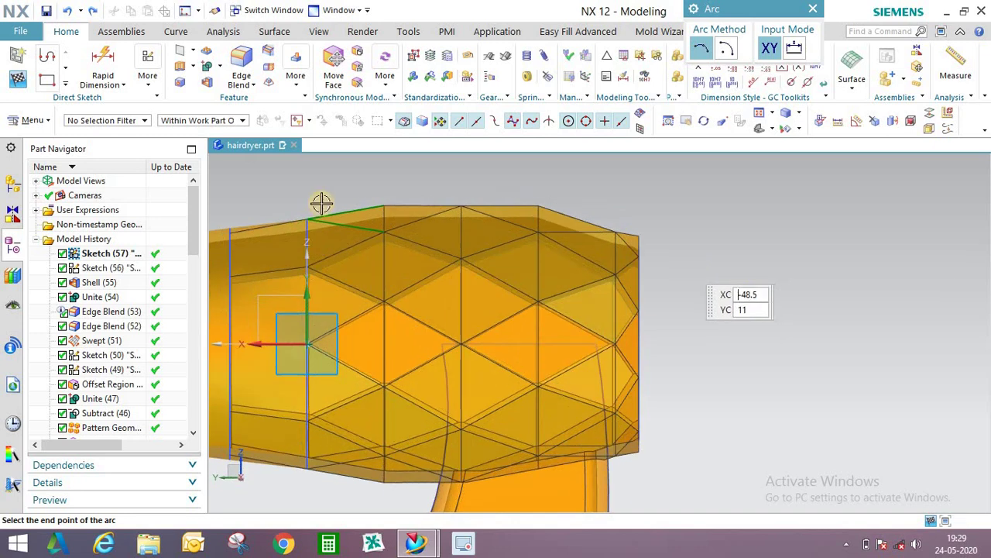
Draw a horizontal line 10 mm long from the rear circle's centre, pointing away from the body at 180 degrees.
{"action": "left_click", "coordinate": [68, 87]}
{"action": "left_click", "coordinate": [97, 70]}
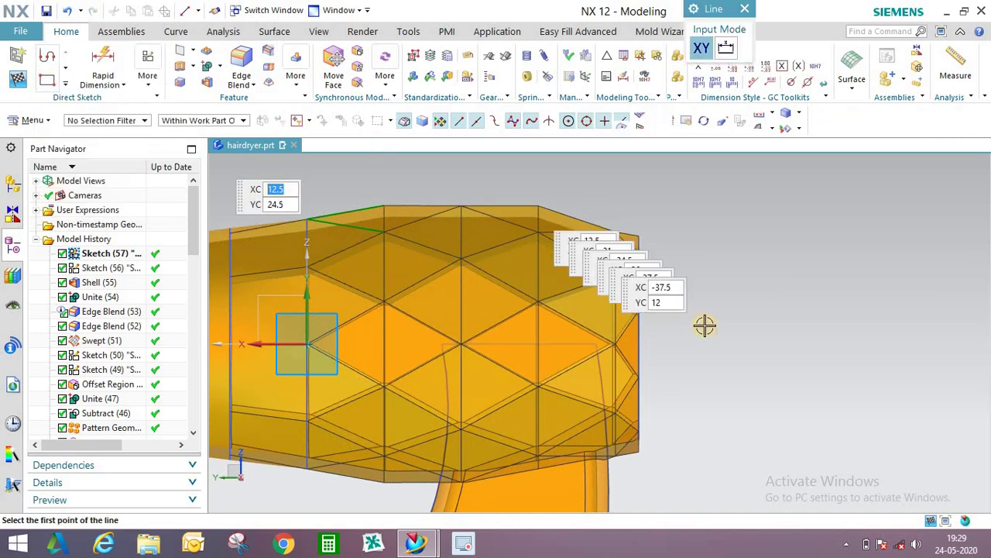
{"action": "middle_click_drag", "start_coordinate": [704, 325], "coordinate": [684, 310]}
{"action": "left_click", "coordinate": [647, 281]}
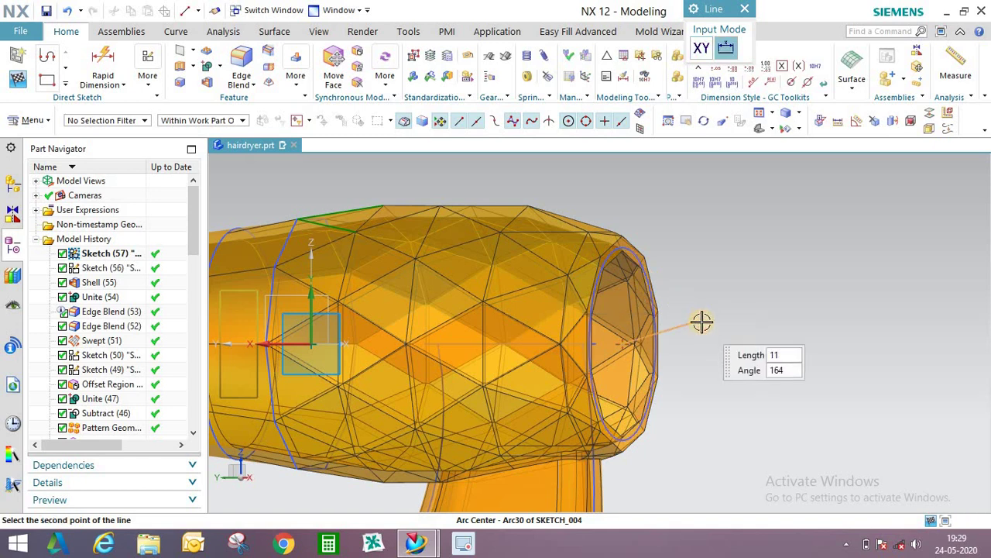
{"action": "key", "text": "F8"}
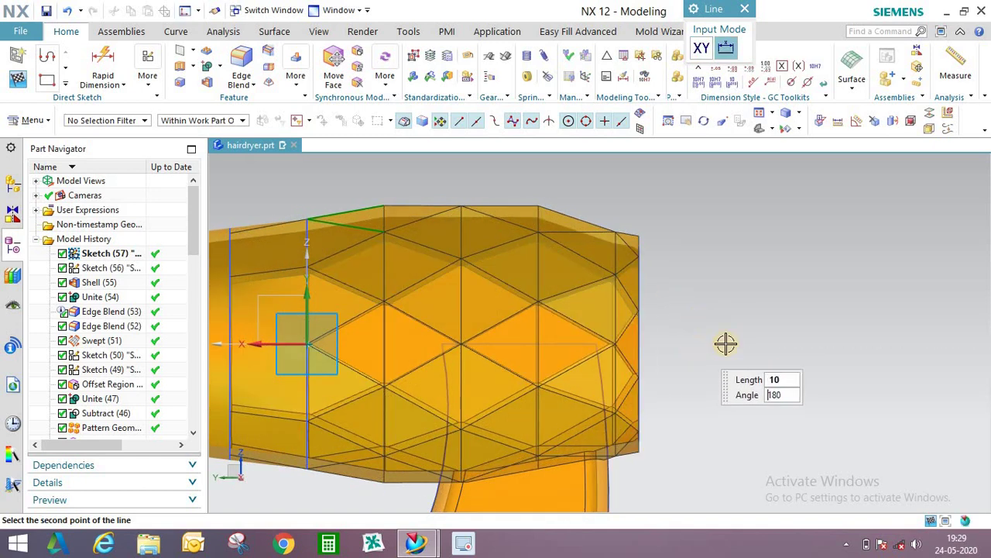
{"action": "left_click", "coordinate": [726, 343]}
{"action": "left_click", "coordinate": [67, 84]}
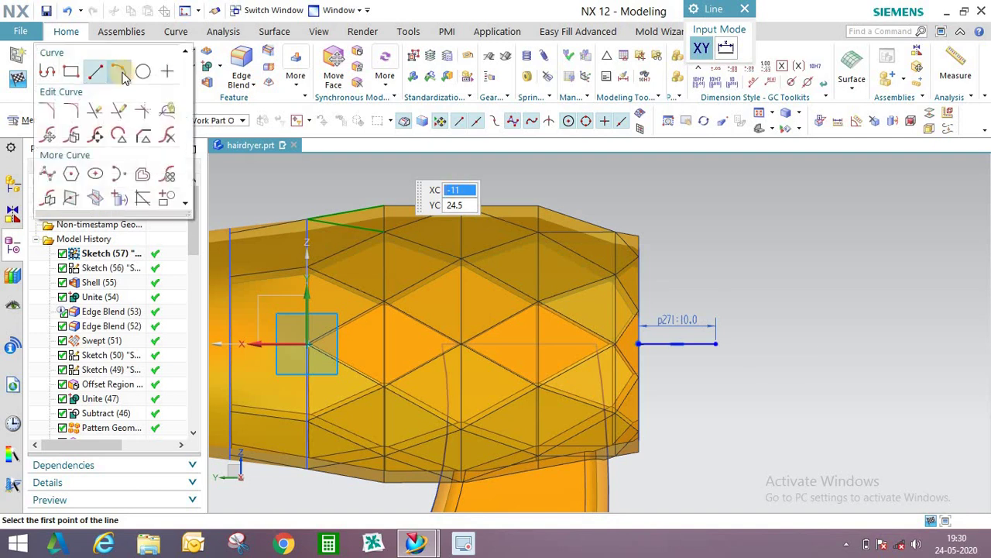
{"action": "left_click", "coordinate": [123, 75]}
{"action": "scroll", "coordinate": [608, 235], "scroll_direction": "up", "scroll_amount": 4}
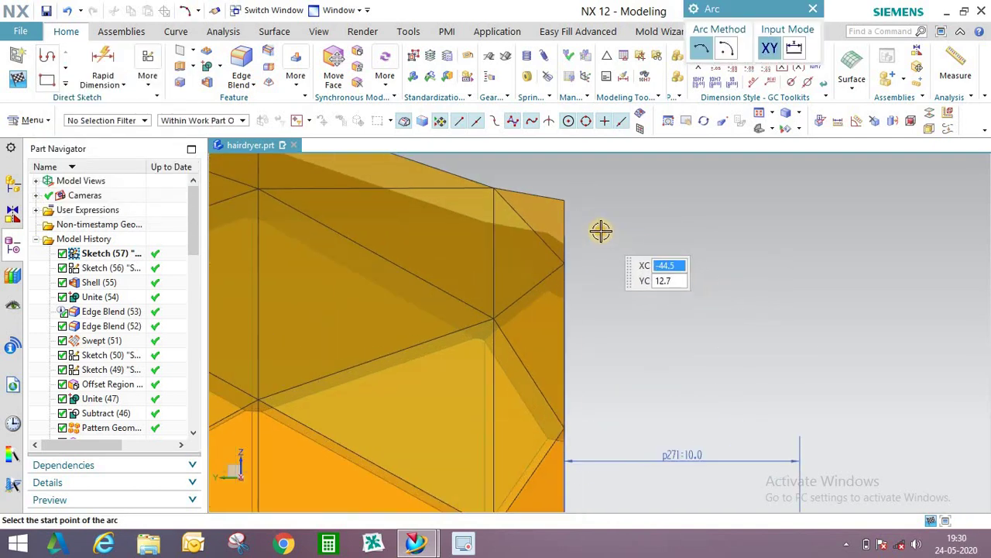
Try a 25 mm vertical line upward from the rear circle's centre.
{"action": "left_click", "coordinate": [67, 84]}
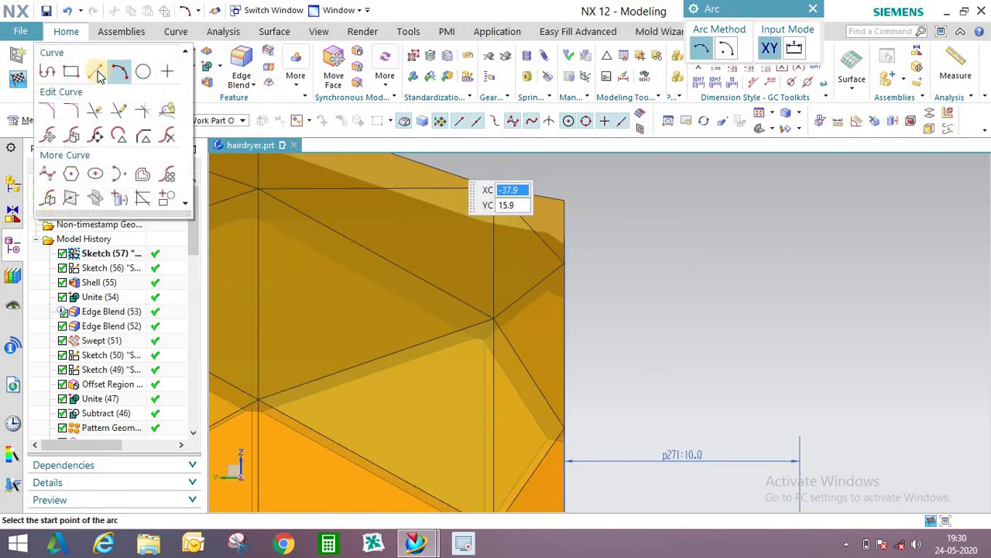
{"action": "left_click", "coordinate": [98, 73]}
{"action": "middle_click_drag", "start_coordinate": [626, 472], "coordinate": [570, 460]}
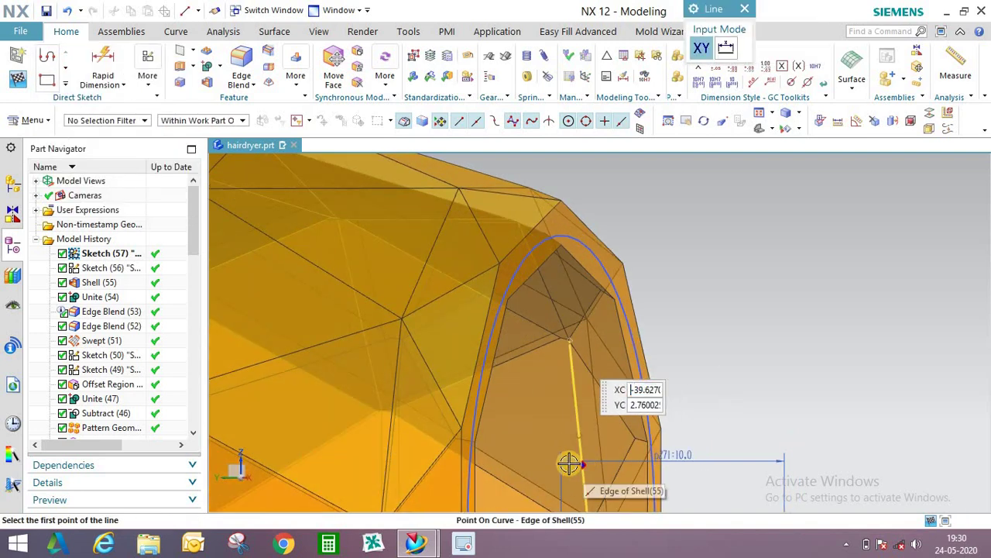
{"action": "left_click", "coordinate": [590, 305]}
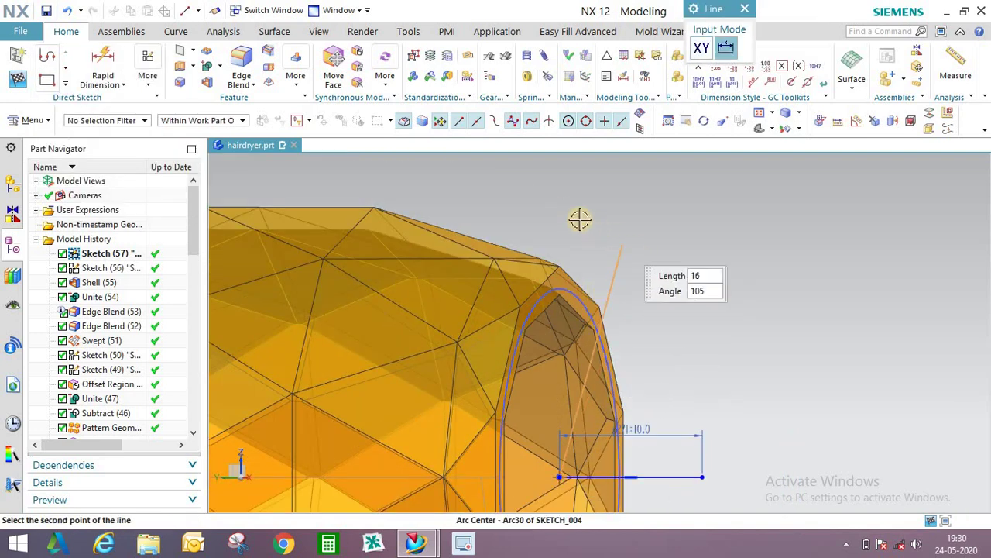
{"action": "key", "text": "F8"}
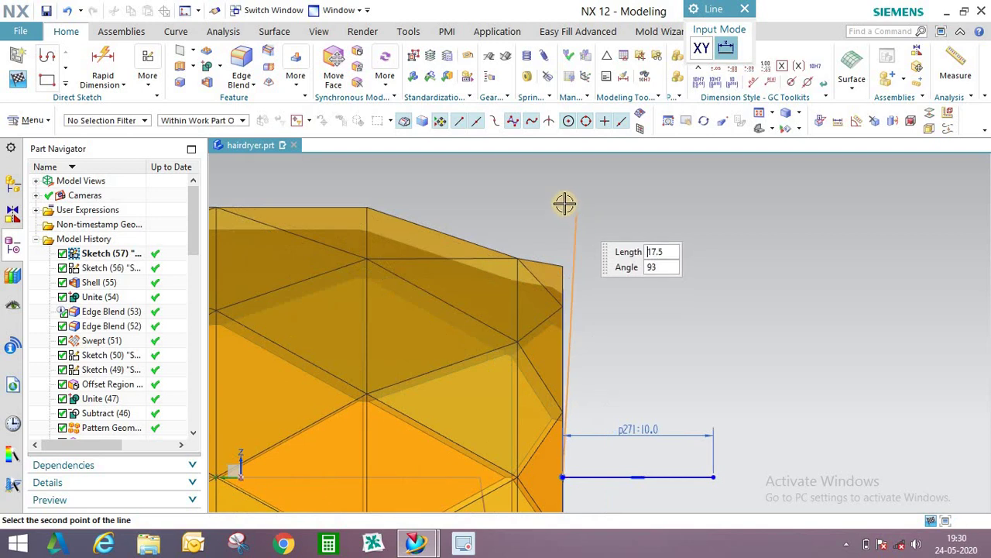
{"action": "key", "text": "Return"}
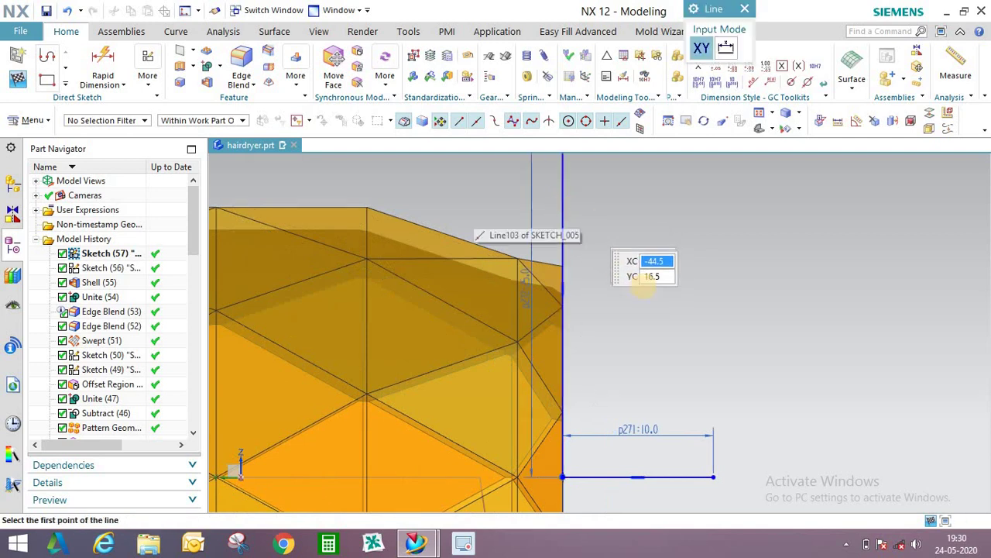
Draw two vertical lines of 12.5 mm each from the horizontal line's inner end, one upward and one downward.
{"action": "left_click", "coordinate": [565, 476]}
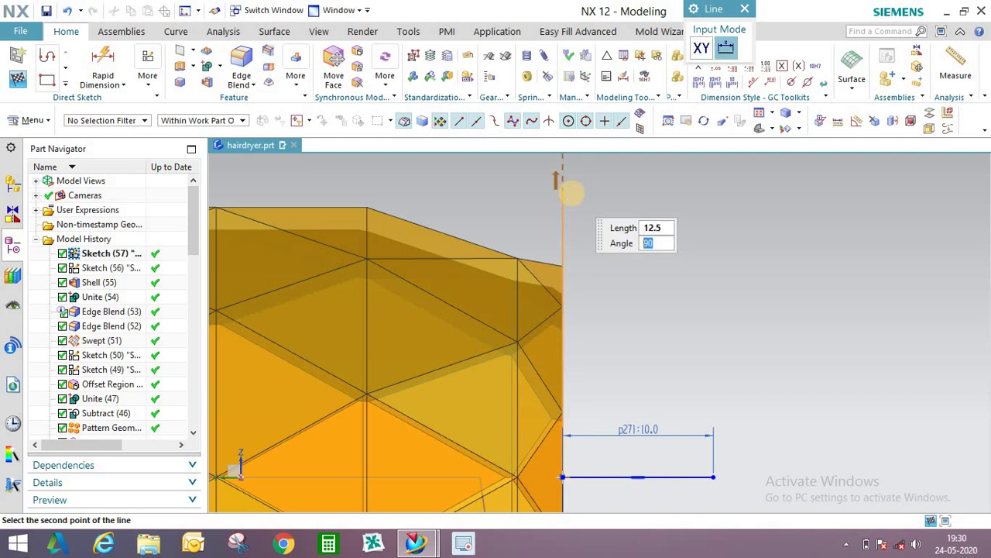
{"action": "key", "text": "Return"}
{"action": "scroll", "coordinate": [594, 208], "scroll_direction": "down", "scroll_amount": 4}
{"action": "scroll", "coordinate": [591, 376], "scroll_direction": "up", "scroll_amount": 2}
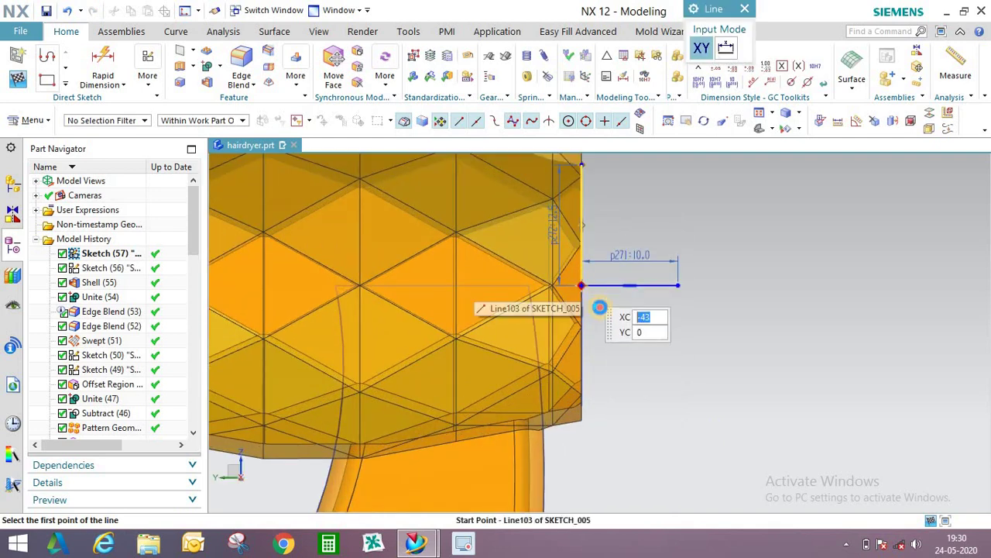
{"action": "left_click", "coordinate": [582, 285]}
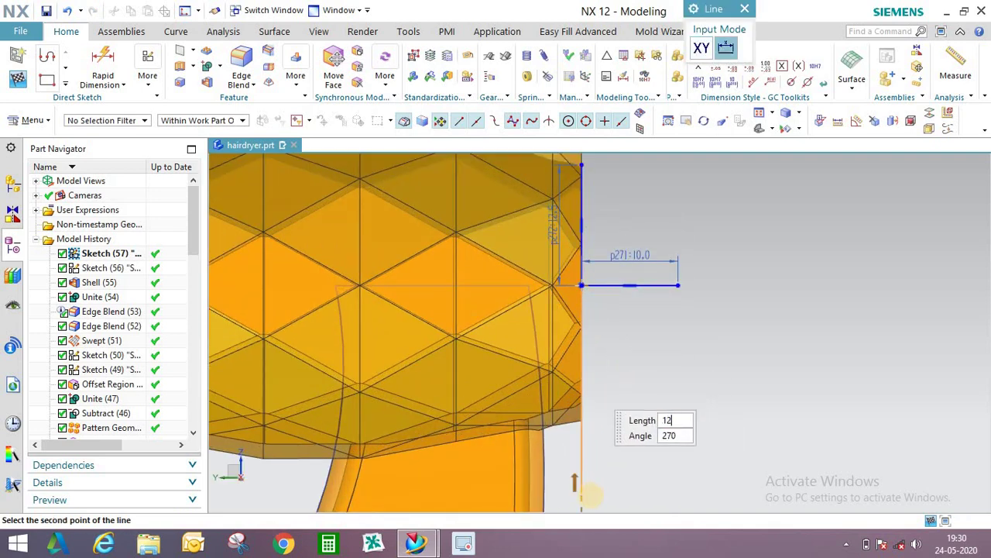
{"action": "key", "text": "Return"}
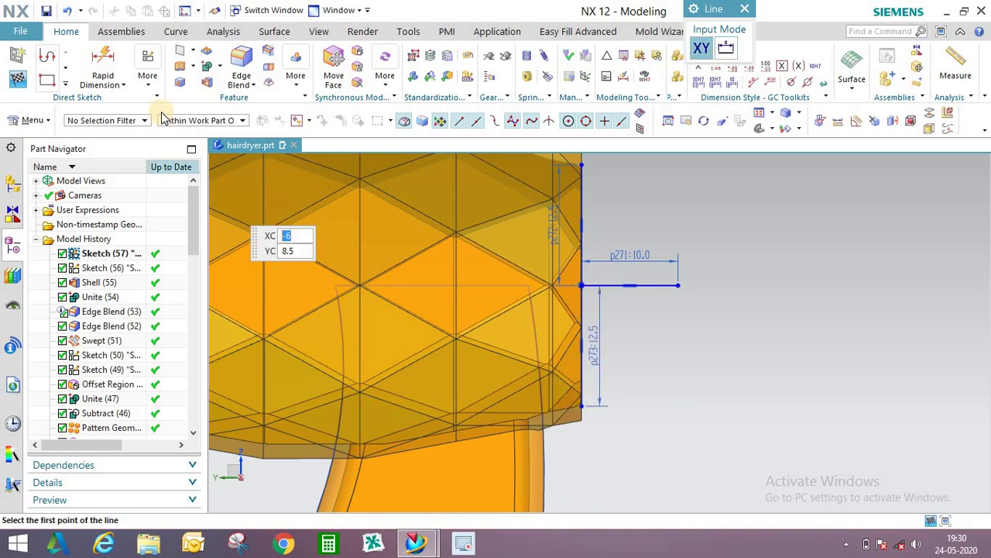
Draw a three-point arc of about 14.8 mm radius between the vertical lines' outer ends, bulging outward through a point on the horizontal line.
{"action": "left_click", "coordinate": [84, 79]}
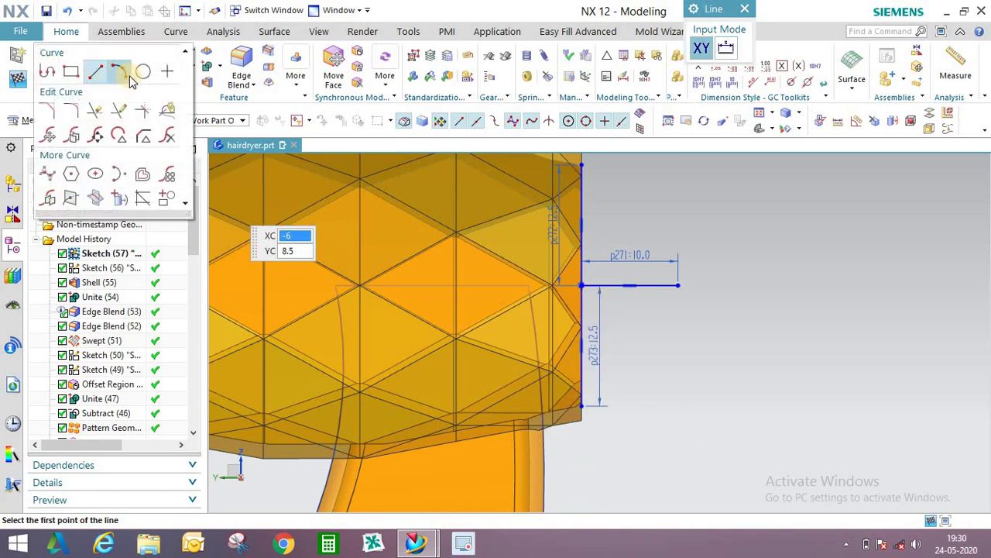
{"action": "left_click", "coordinate": [580, 164]}
{"action": "left_click", "coordinate": [584, 404]}
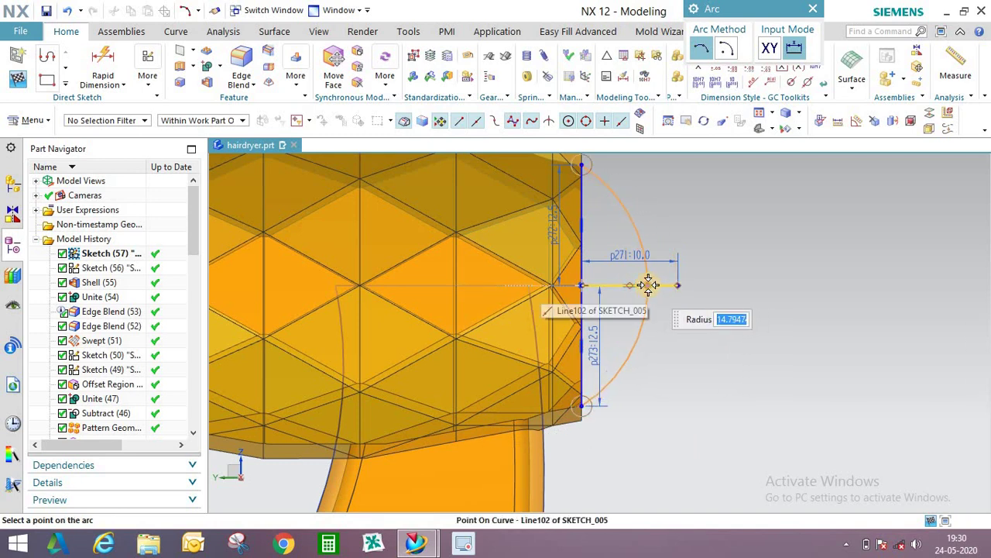
{"action": "left_click", "coordinate": [648, 285]}
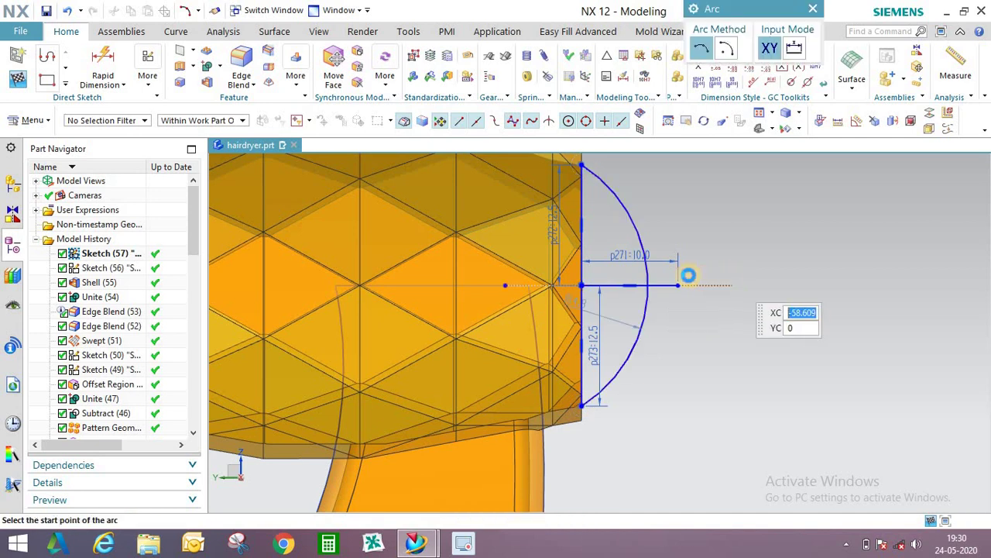
{"action": "key", "text": "Escape"}
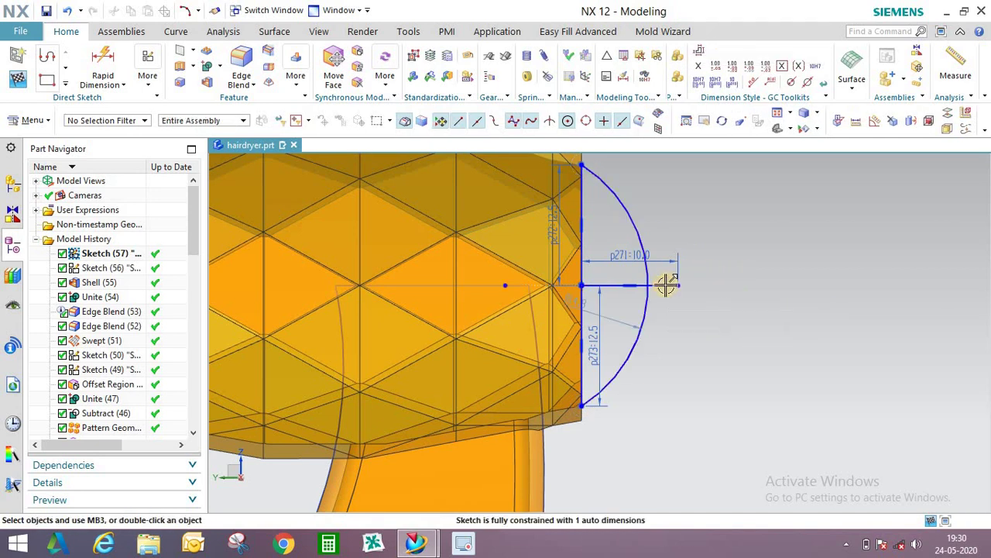
Quick Trim the dome sketch to its upper quarter, removing the lower arc, lower vertical line and the horizontal line's overhang, and finish it.
{"action": "left_click", "coordinate": [65, 85]}
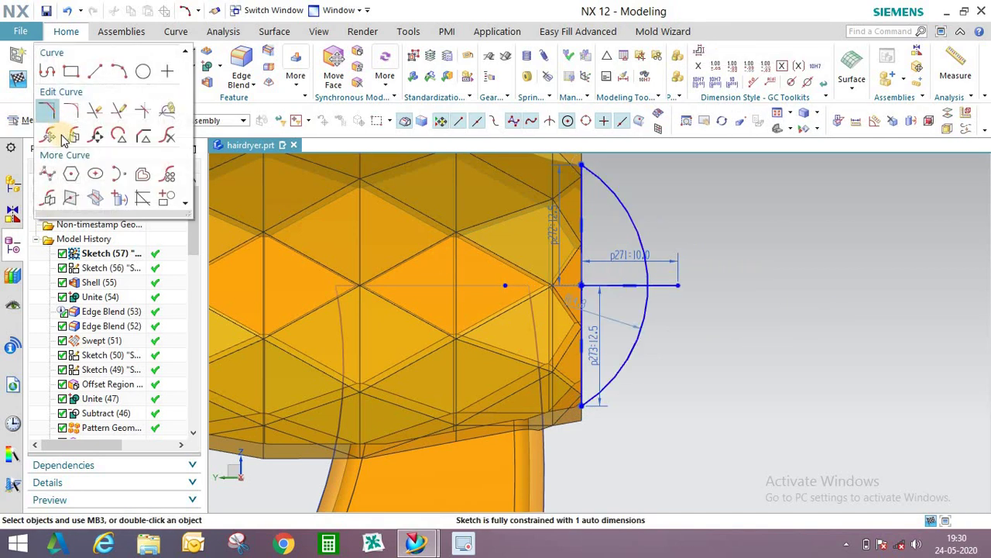
{"action": "left_click", "coordinate": [97, 112]}
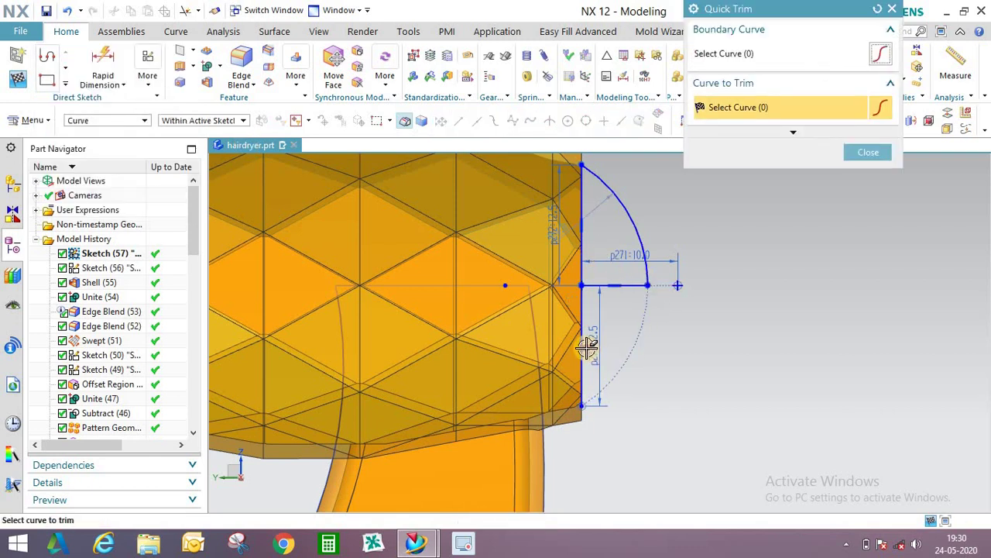
{"action": "scroll", "coordinate": [680, 298], "scroll_direction": "down", "scroll_amount": 2}
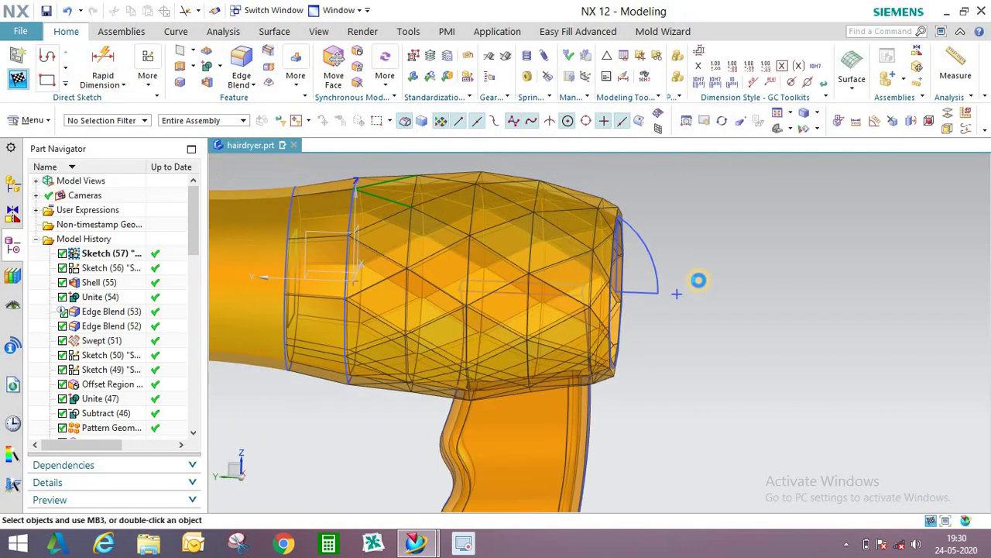
{"action": "mouse_move", "coordinate": [699, 281]}
{"action": "middle_mouse_down"}
{"action": "mouse_move", "coordinate": [628, 188]}
{"action": "mouse_move", "coordinate": [644, 204]}
{"action": "middle_mouse_up"}
{"action": "scroll", "coordinate": [643, 208], "scroll_direction": "up", "scroll_amount": 4}
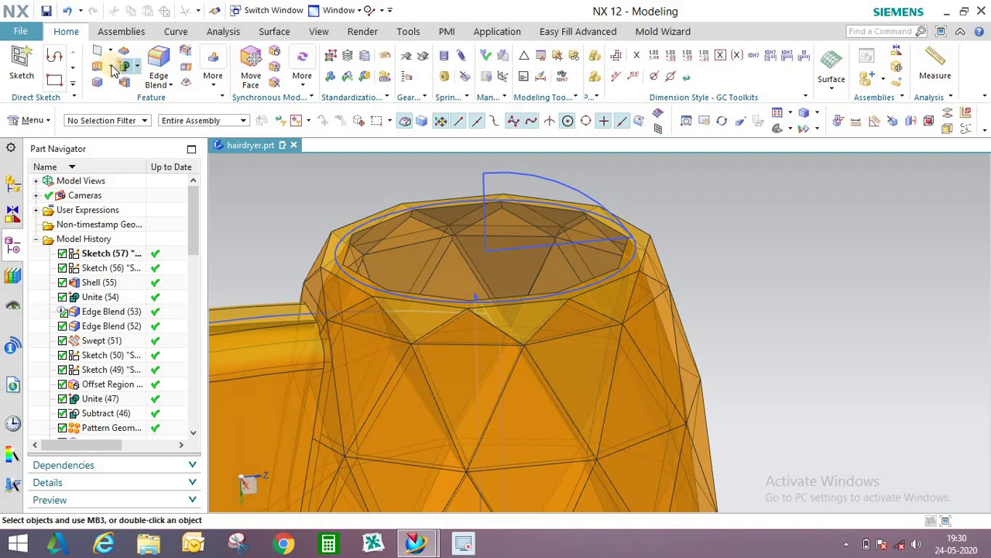
Revolve the trimmed arc 360 degrees into a separate solid about the body's lengthwise axis through the rear circle's centre.
{"action": "left_click", "coordinate": [120, 103]}
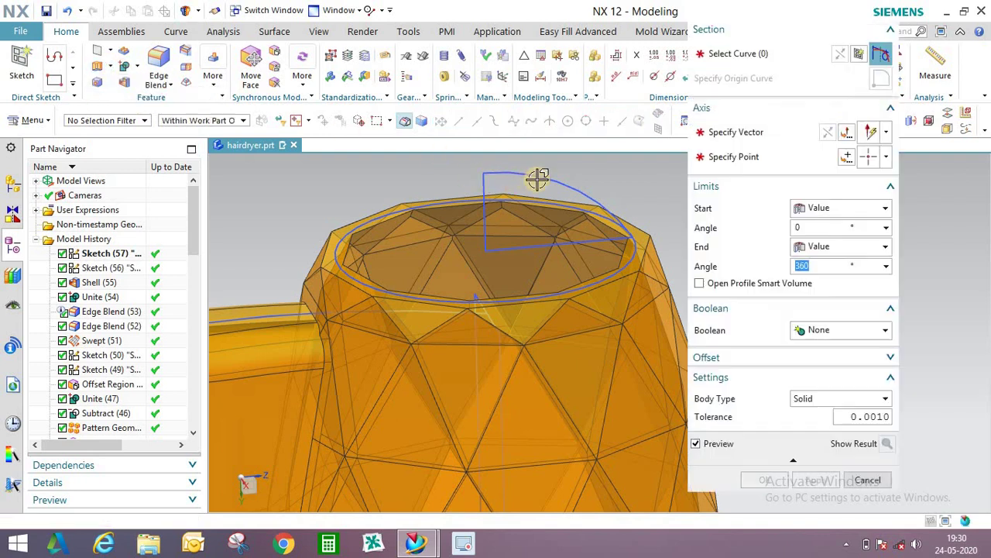
{"action": "left_click", "coordinate": [538, 179]}
{"action": "left_click", "coordinate": [749, 134]}
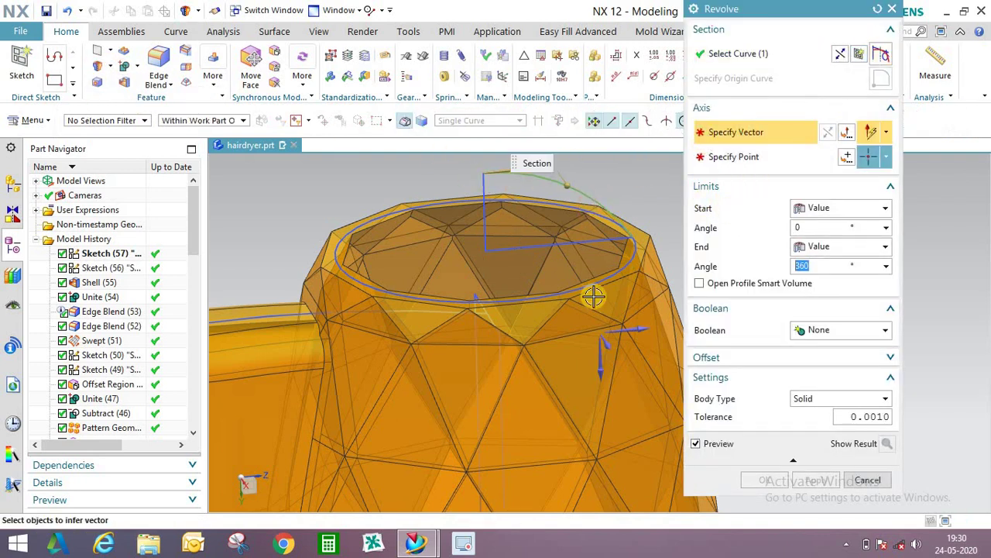
{"action": "left_click", "coordinate": [600, 373]}
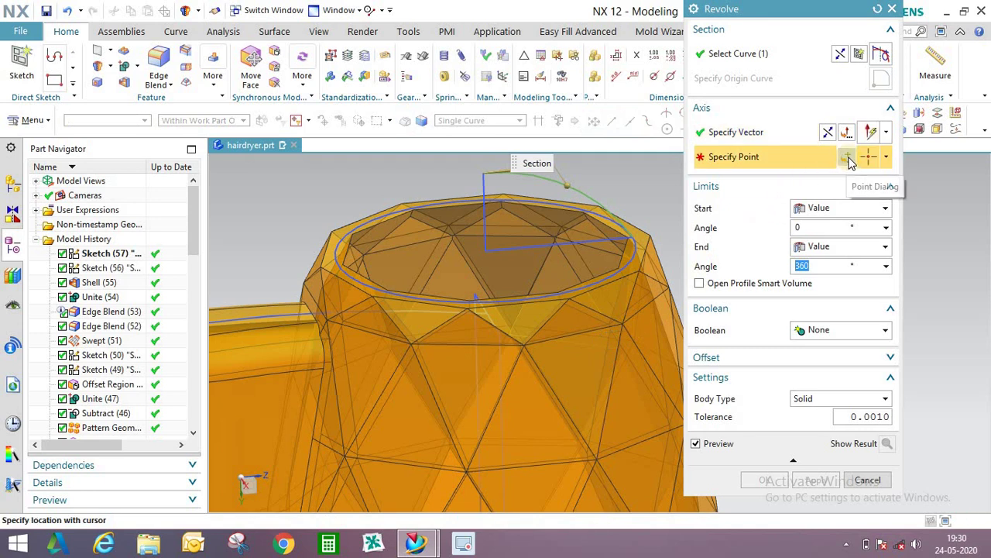
{"action": "left_click", "coordinate": [883, 158]}
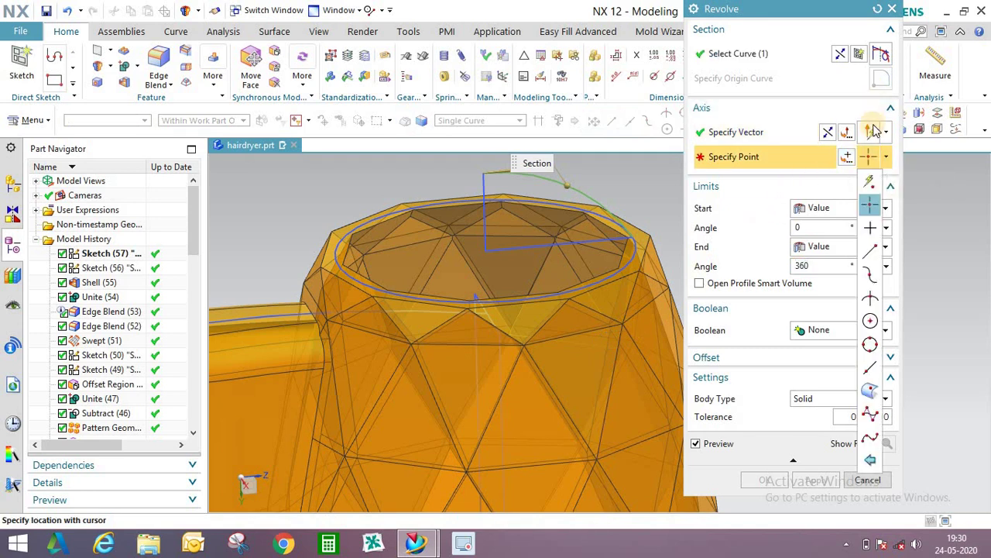
{"action": "left_click", "coordinate": [736, 133]}
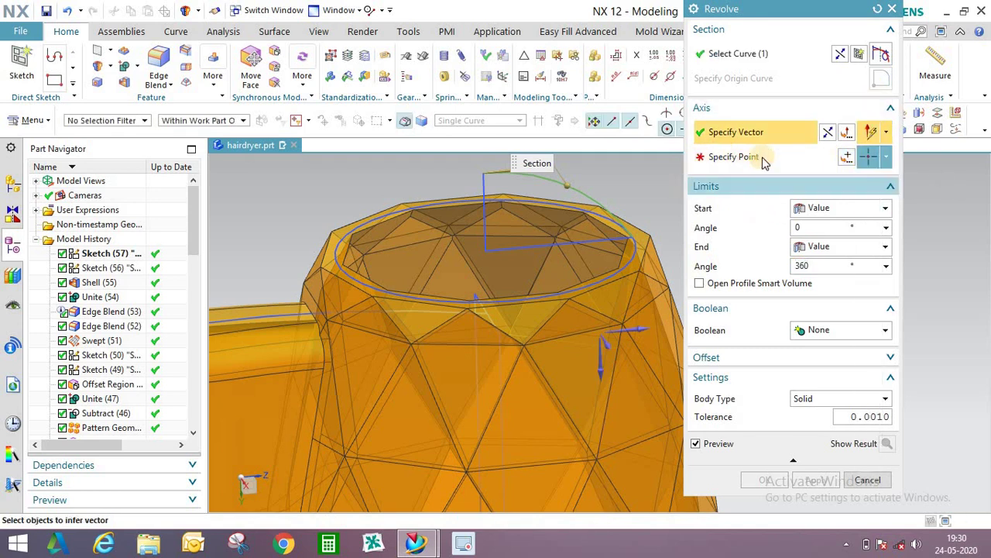
{"action": "left_click", "coordinate": [885, 157]}
{"action": "left_click", "coordinate": [872, 180]}
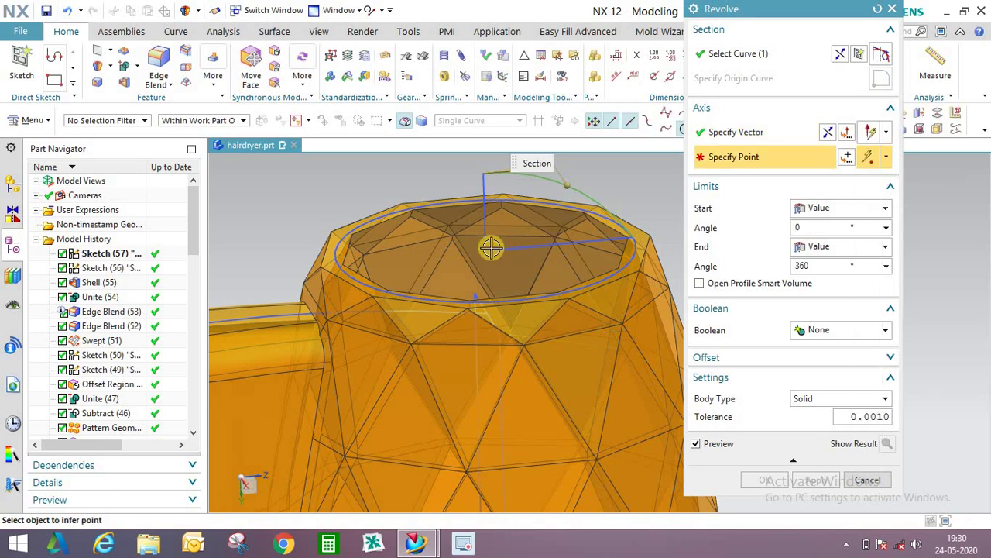
{"action": "left_click", "coordinate": [485, 250]}
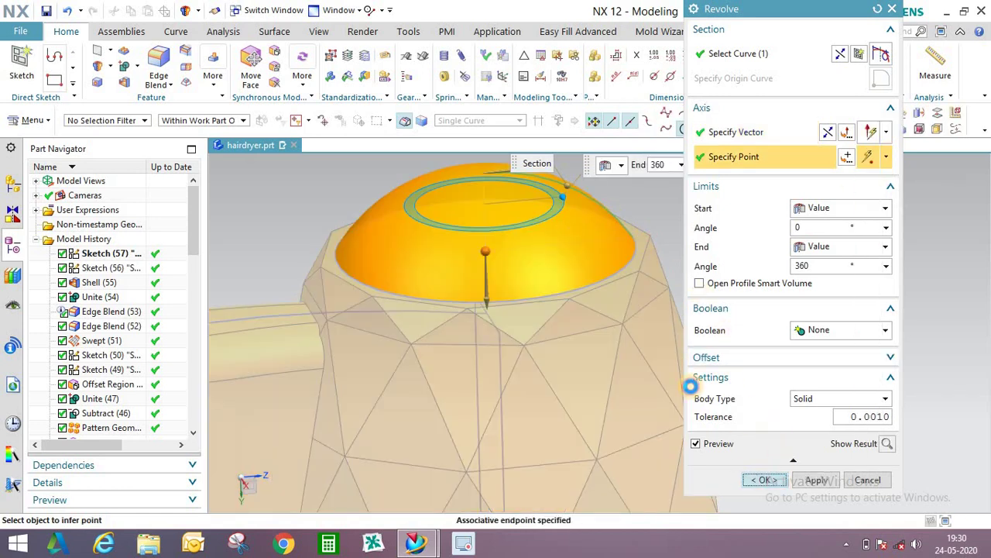
{"action": "left_click", "coordinate": [763, 480]}
Shell the revolved dome with 1.5 mm thickness, removing its flat inner face.
{"action": "middle_click_drag", "start_coordinate": [597, 295], "coordinate": [725, 347]}
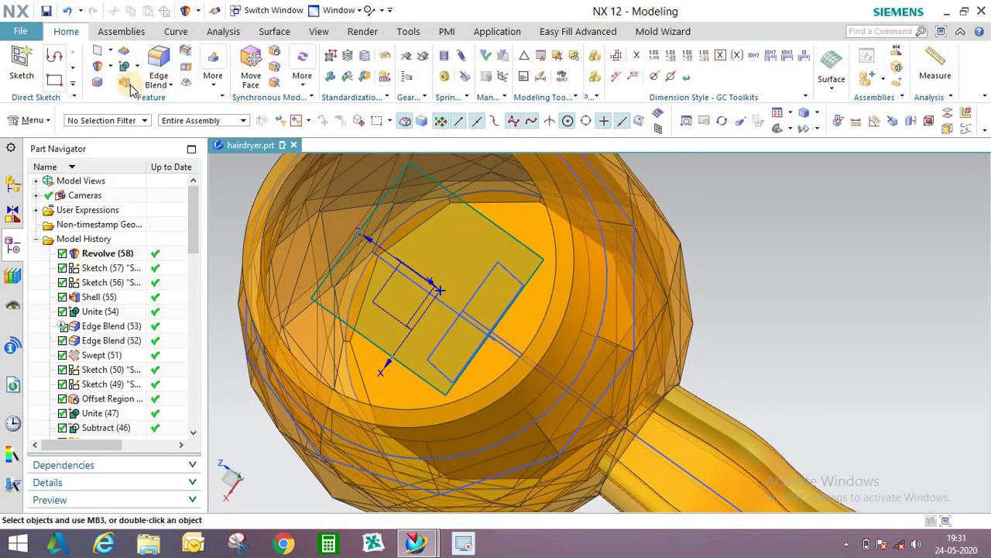
{"action": "left_click", "coordinate": [125, 83]}
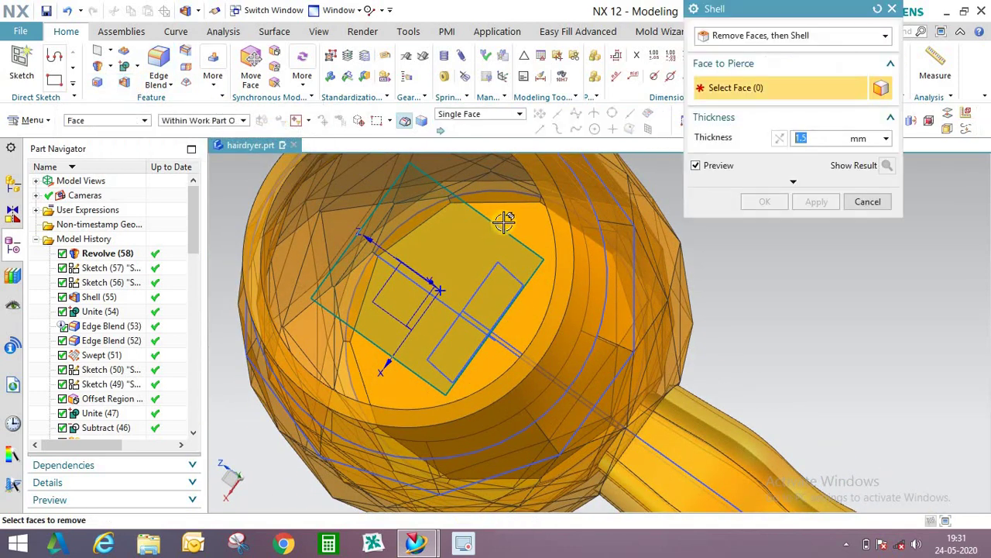
{"action": "left_click", "coordinate": [571, 218]}
{"action": "left_click", "coordinate": [784, 204]}
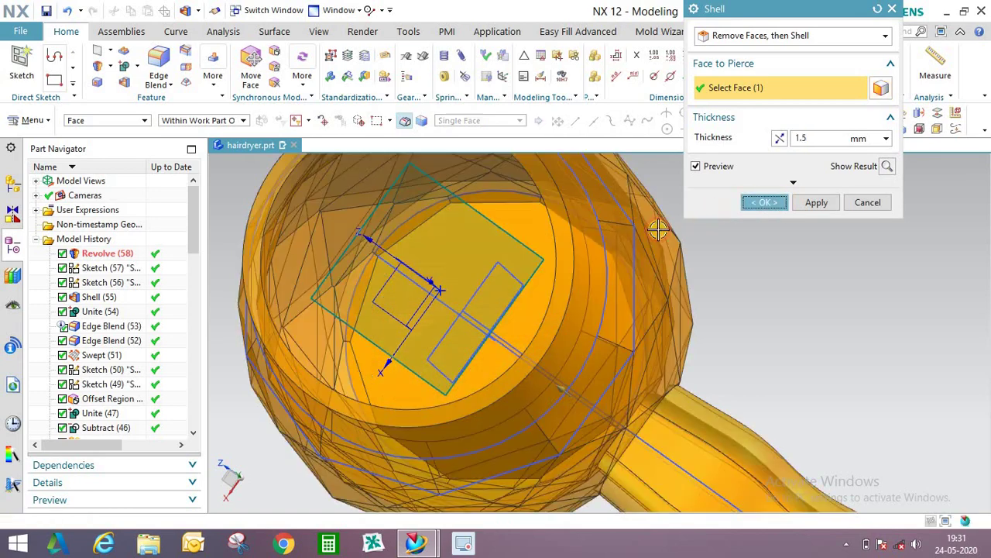
Unite the shelled dome with the hair dryer body.
{"action": "middle_click_drag", "start_coordinate": [784, 204], "coordinate": [558, 256]}
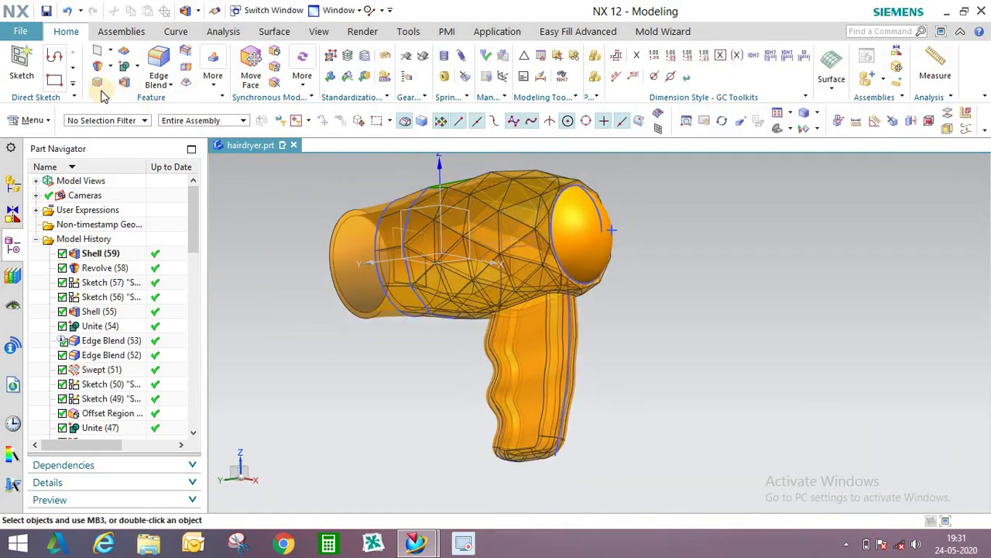
{"action": "left_click", "coordinate": [575, 230]}
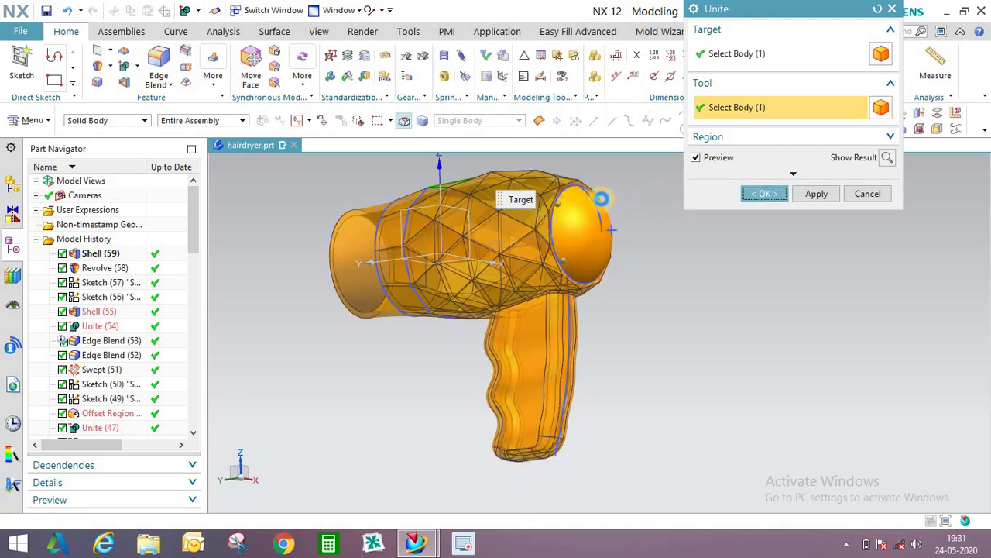
{"action": "middle_click", "coordinate": [602, 199]}
Hide the dome profile sketch and the circle sketch at the rear opening.
{"action": "middle_click_drag", "start_coordinate": [602, 199], "coordinate": [535, 178]}
{"action": "scroll", "coordinate": [584, 196], "scroll_direction": "up", "scroll_amount": 2}
{"action": "scroll", "coordinate": [523, 186], "scroll_direction": "down", "scroll_amount": 3}
{"action": "scroll", "coordinate": [516, 190], "scroll_direction": "up", "scroll_amount": 4}
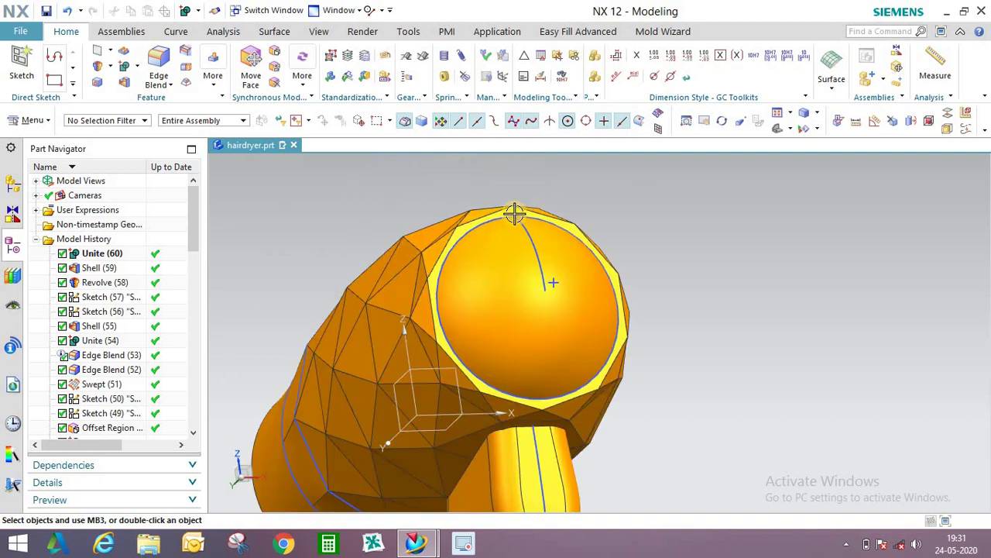
{"action": "right_click", "coordinate": [567, 218]}
{"action": "left_click", "coordinate": [555, 154]}
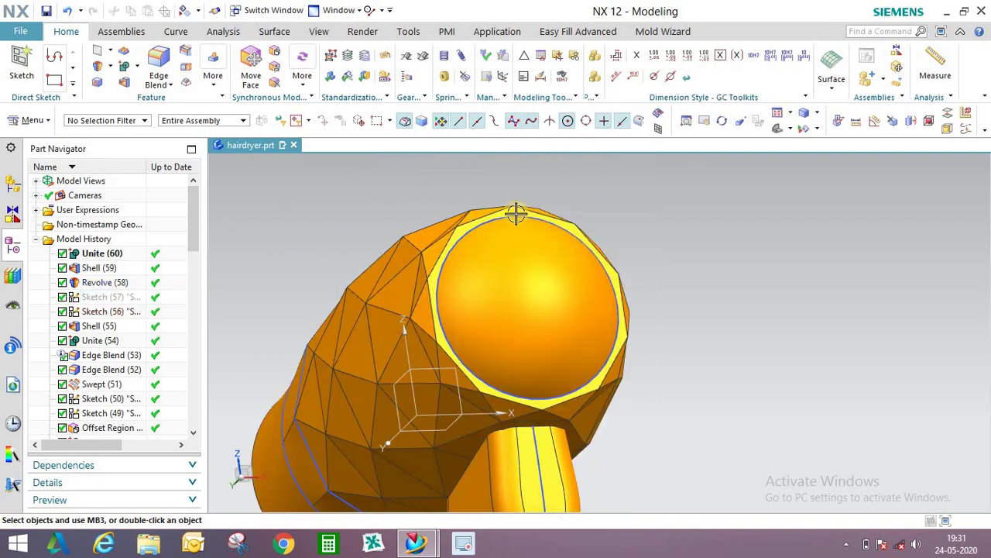
{"action": "right_click", "coordinate": [534, 205]}
{"action": "left_click", "coordinate": [555, 168]}
{"action": "mouse_move", "coordinate": [529, 250]}
{"action": "middle_mouse_down"}
{"action": "mouse_move", "coordinate": [611, 263]}
{"action": "mouse_move", "coordinate": [587, 235]}
{"action": "mouse_move", "coordinate": [568, 261]}
{"action": "mouse_move", "coordinate": [589, 282]}
{"action": "mouse_move", "coordinate": [574, 274]}
{"action": "middle_mouse_up"}
{"action": "scroll", "coordinate": [575, 255], "scroll_direction": "down", "scroll_amount": 2}
{"action": "scroll", "coordinate": [498, 267], "scroll_direction": "up", "scroll_amount": 2}
{"action": "middle_click_drag", "start_coordinate": [498, 268], "coordinate": [483, 231]}
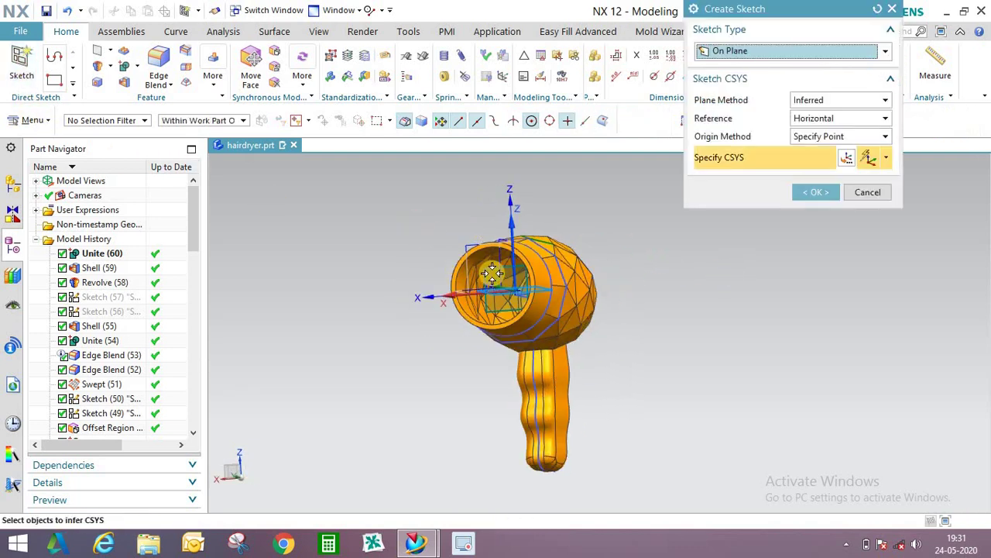
{"action": "middle_click_drag", "start_coordinate": [619, 278], "coordinate": [728, 271]}
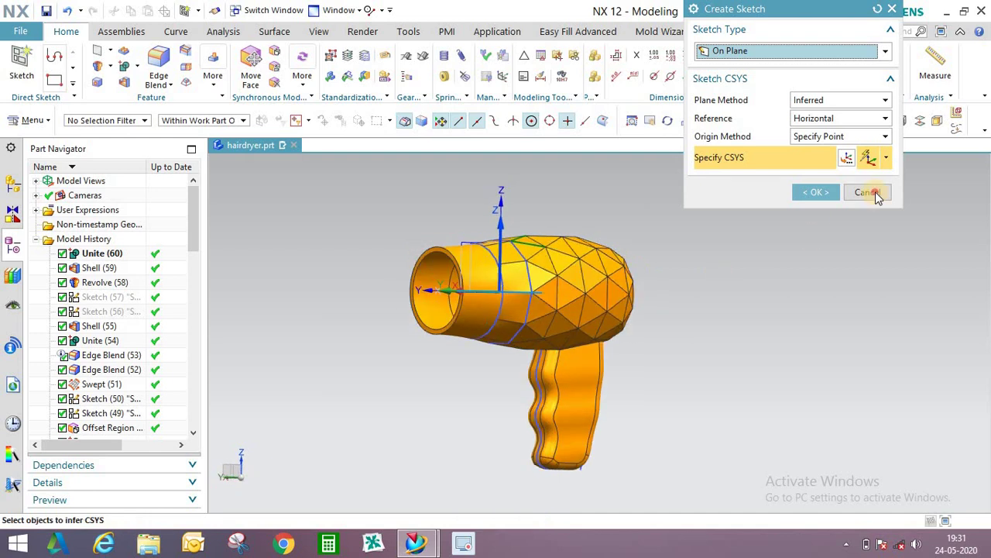
{"action": "left_click", "coordinate": [869, 193]}
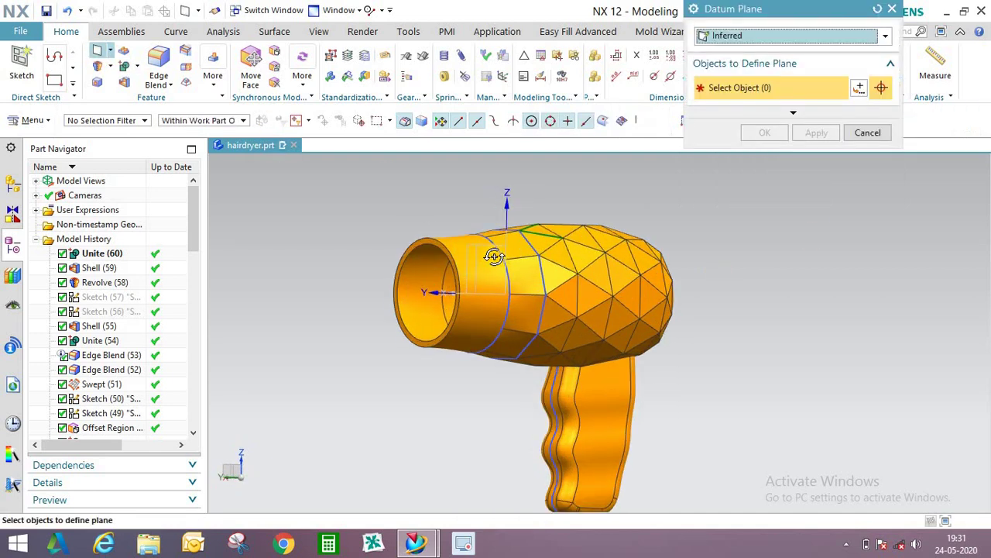
Create a datum plane offset -53 mm from the coordinate system's XZ plane, just behind the dome.
{"action": "middle_click_drag", "start_coordinate": [472, 273], "coordinate": [501, 263]}
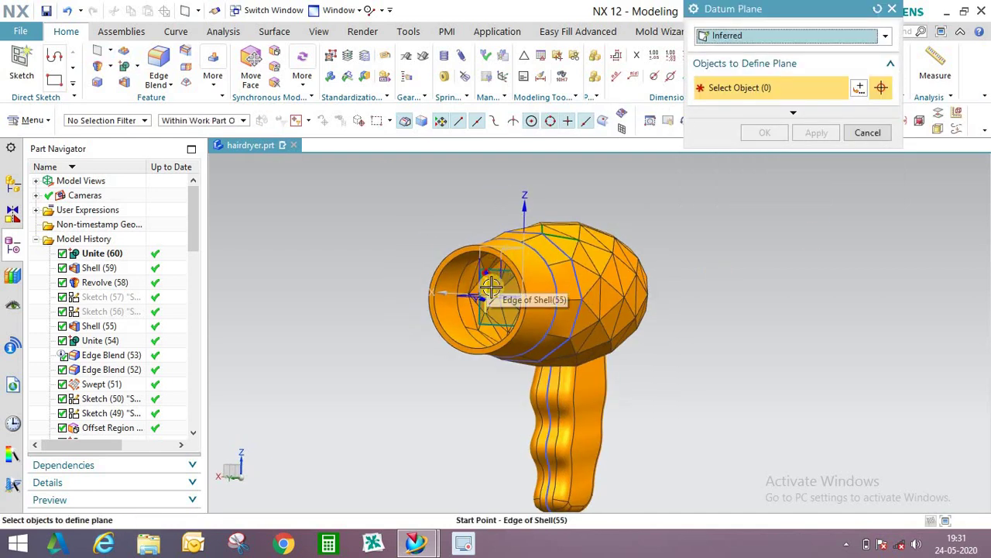
{"action": "scroll", "coordinate": [491, 287], "scroll_direction": "up", "scroll_amount": 3}
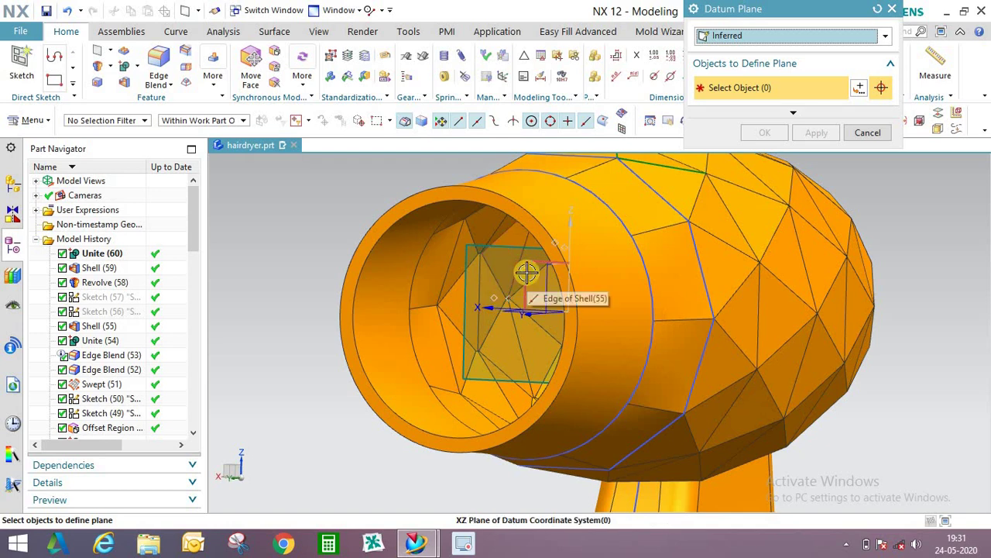
{"action": "left_click", "coordinate": [526, 271]}
{"action": "scroll", "coordinate": [434, 295], "scroll_direction": "down", "scroll_amount": 4}
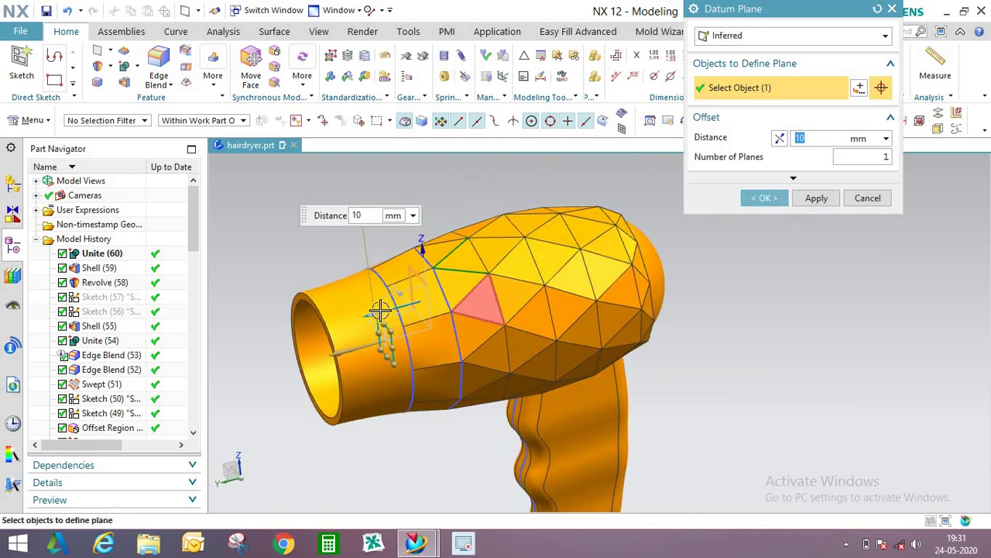
{"action": "left_click_drag", "start_coordinate": [584, 285], "coordinate": [664, 255]}
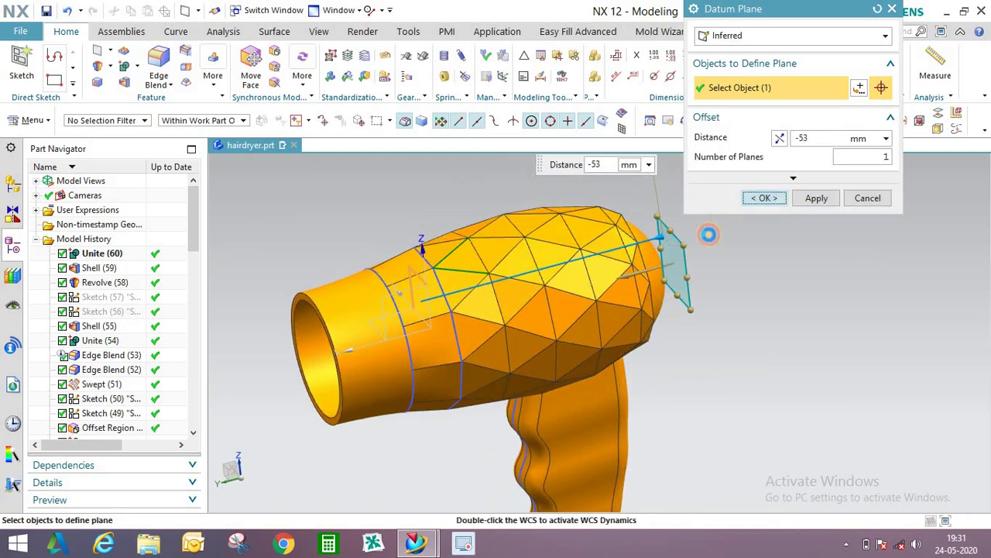
{"action": "middle_click", "coordinate": [673, 250]}
Start a sketch on the new datum plane behind the dome.
{"action": "middle_click_drag", "start_coordinate": [673, 250], "coordinate": [539, 244]}
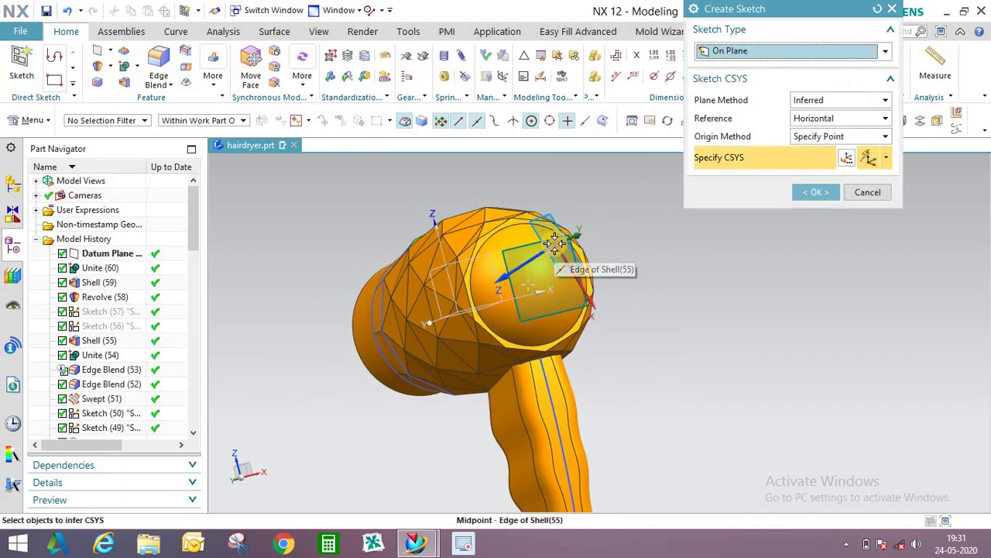
{"action": "scroll", "coordinate": [577, 315], "scroll_direction": "up", "scroll_amount": 1}
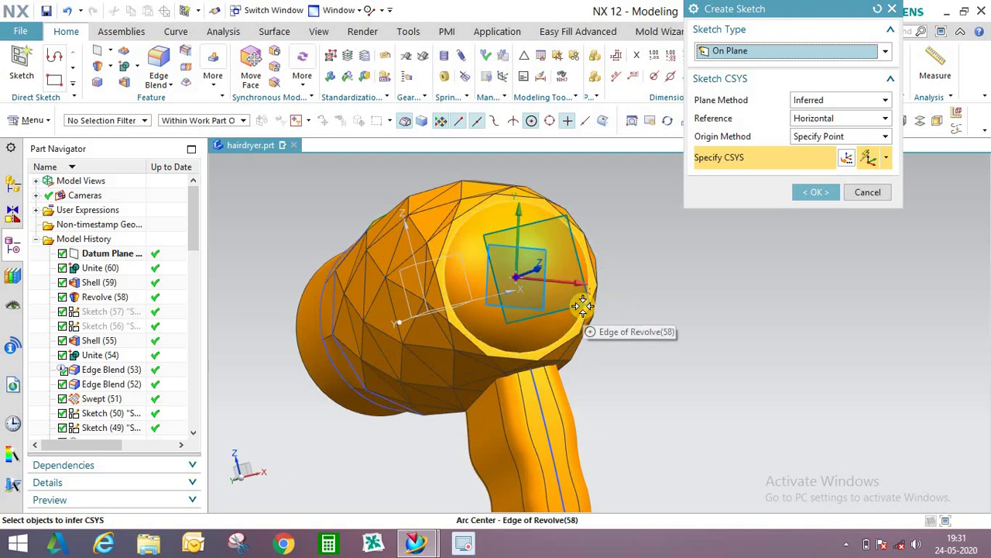
{"action": "middle_click_drag", "start_coordinate": [549, 194], "coordinate": [522, 305]}
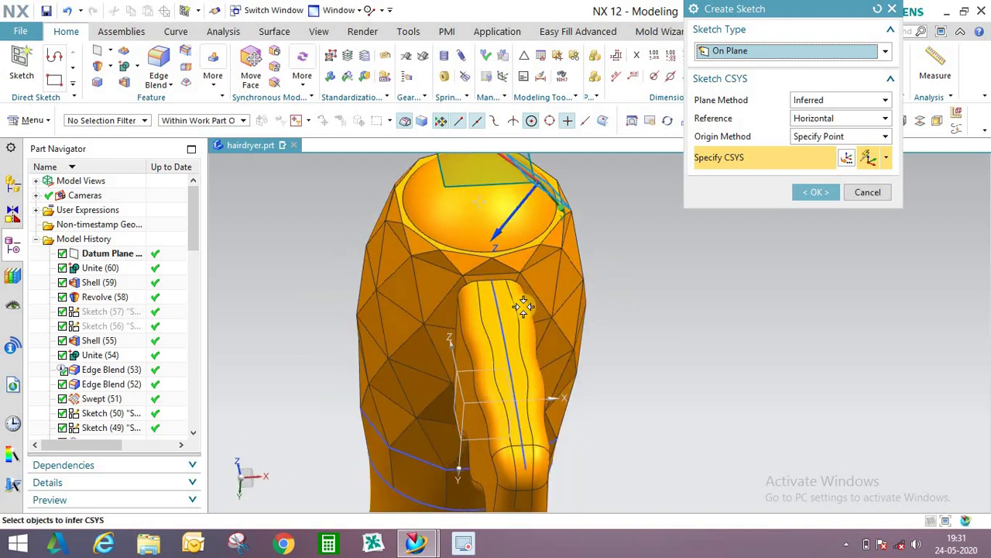
{"action": "scroll", "coordinate": [519, 304], "scroll_direction": "down", "scroll_amount": 2}
{"action": "scroll", "coordinate": [503, 167], "scroll_direction": "up", "scroll_amount": 3}
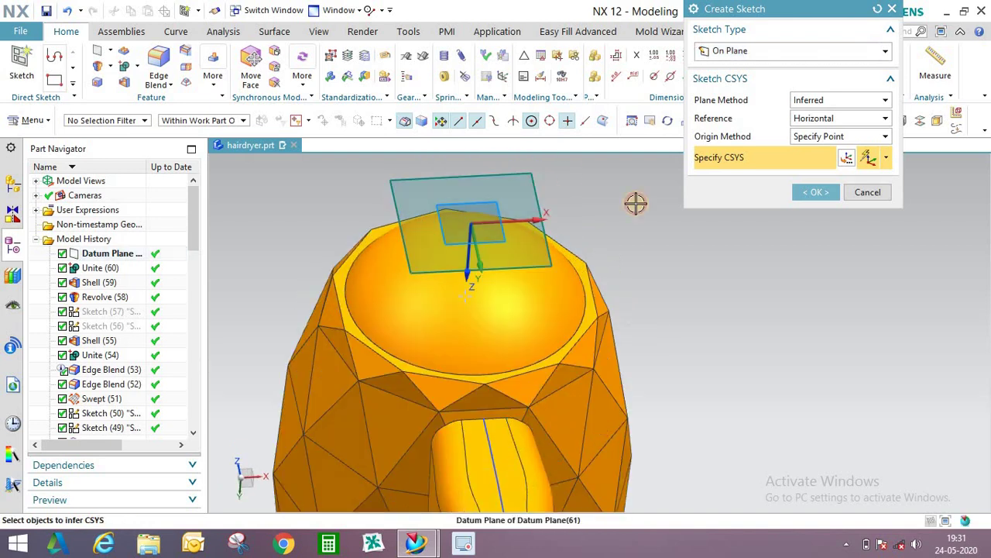
{"action": "left_click", "coordinate": [397, 186]}
{"action": "left_click", "coordinate": [802, 196]}
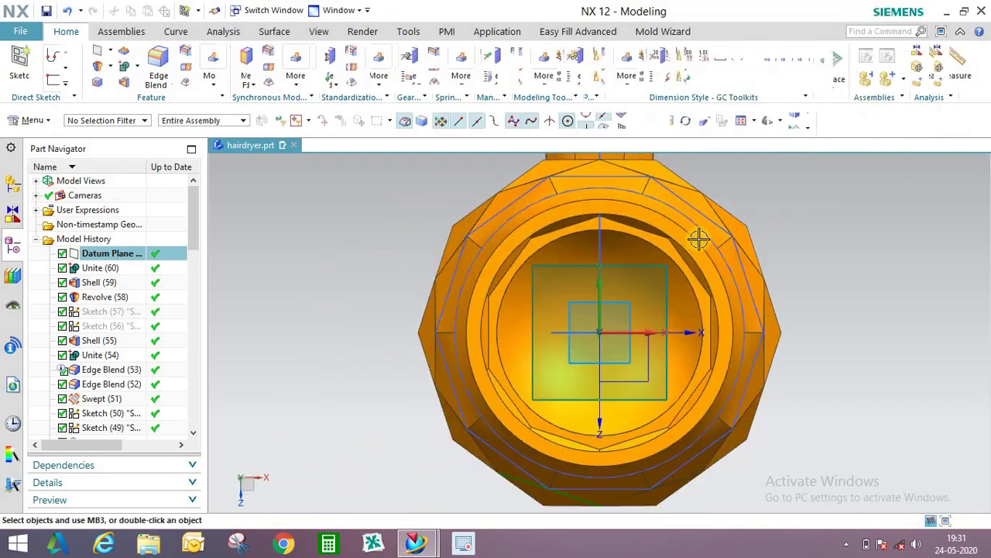
{"action": "mouse_move", "coordinate": [700, 237]}
{"action": "middle_mouse_down"}
{"action": "mouse_move", "coordinate": [704, 359]}
{"action": "mouse_move", "coordinate": [722, 346]}
{"action": "middle_mouse_up"}
{"action": "scroll", "coordinate": [722, 346], "scroll_direction": "down", "scroll_amount": 2}
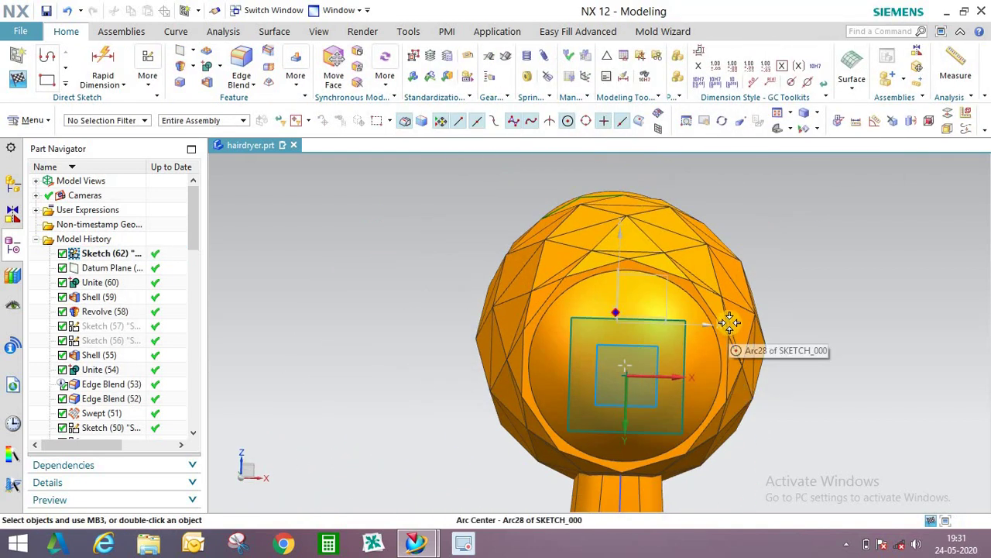
{"action": "key", "text": "F8"}
{"action": "scroll", "coordinate": [674, 314], "scroll_direction": "up", "scroll_amount": 1}
{"action": "left_click", "coordinate": [66, 83]}
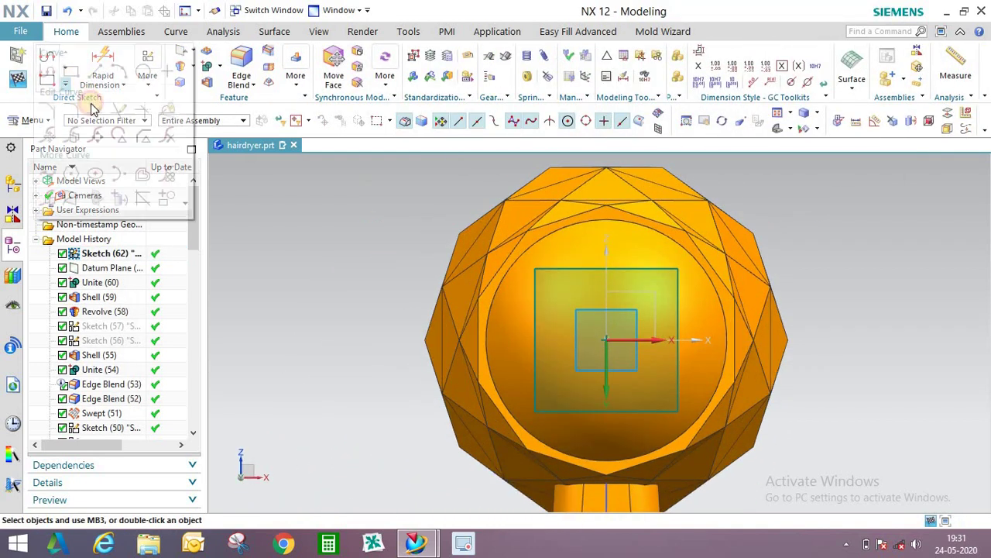
{"action": "left_click", "coordinate": [96, 71]}
{"action": "left_click", "coordinate": [605, 340]}
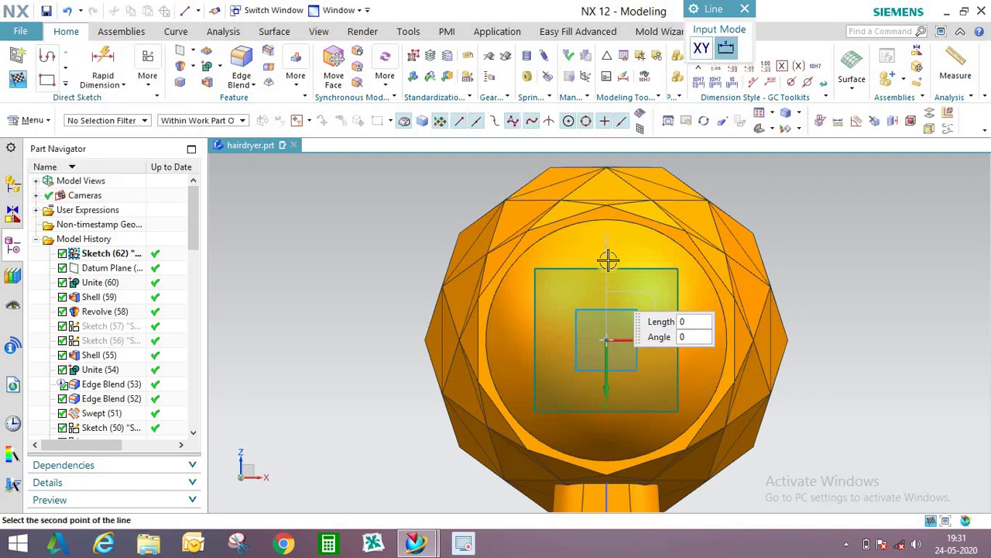
{"action": "scroll", "coordinate": [608, 260], "scroll_direction": "up", "scroll_amount": 2}
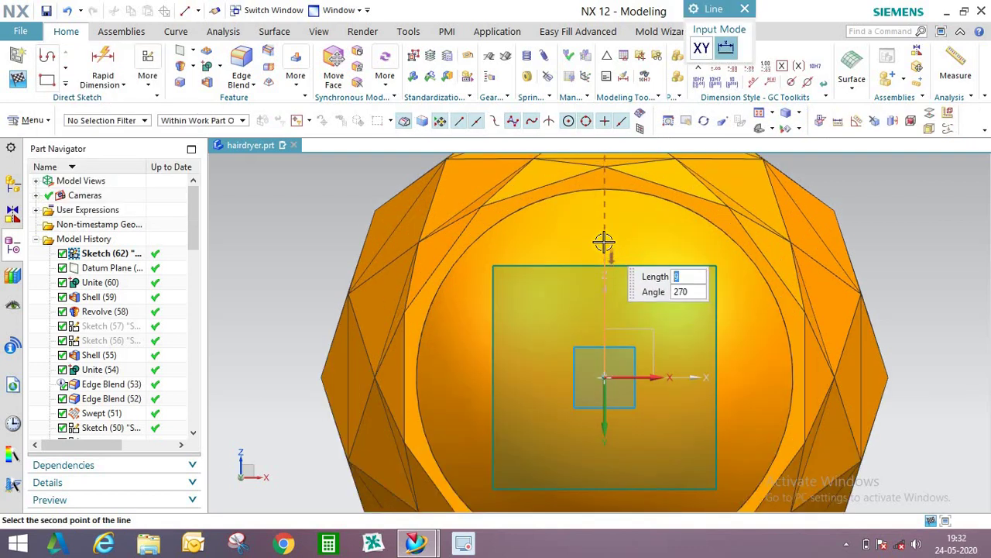
Draw an upright rectangle centred on the sketch origin, 18 mm long and 2 mm wide.
{"action": "left_click", "coordinate": [147, 75]}
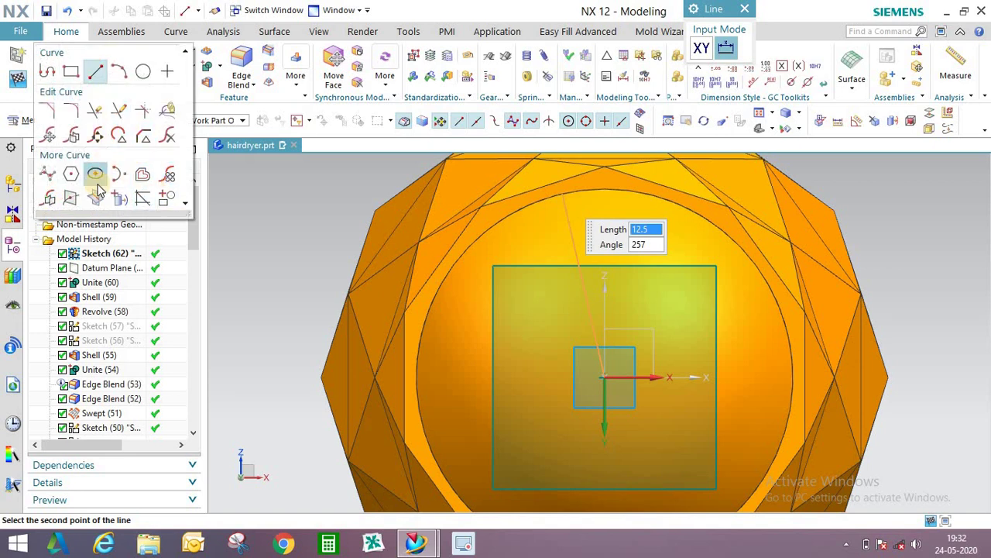
{"action": "left_click", "coordinate": [70, 71]}
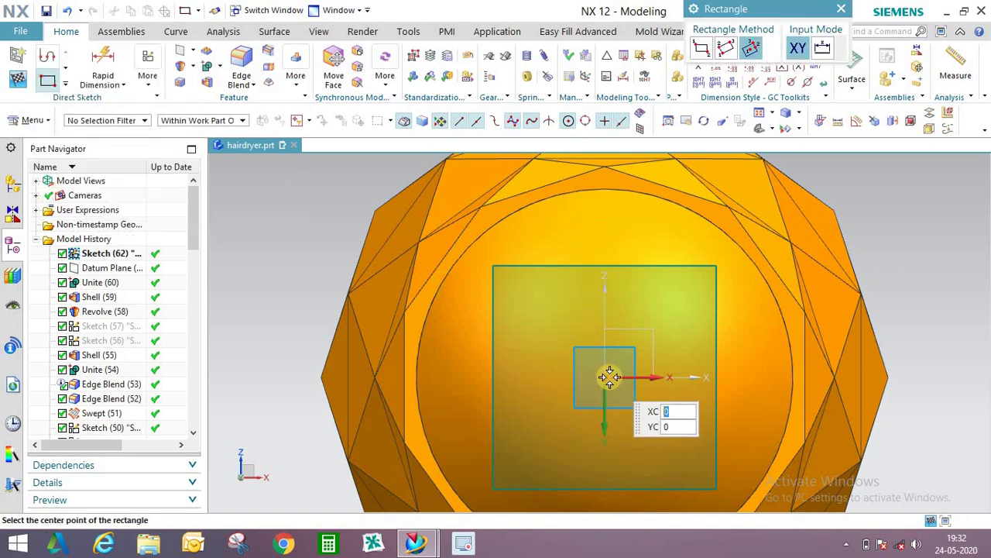
{"action": "left_click", "coordinate": [603, 263]}
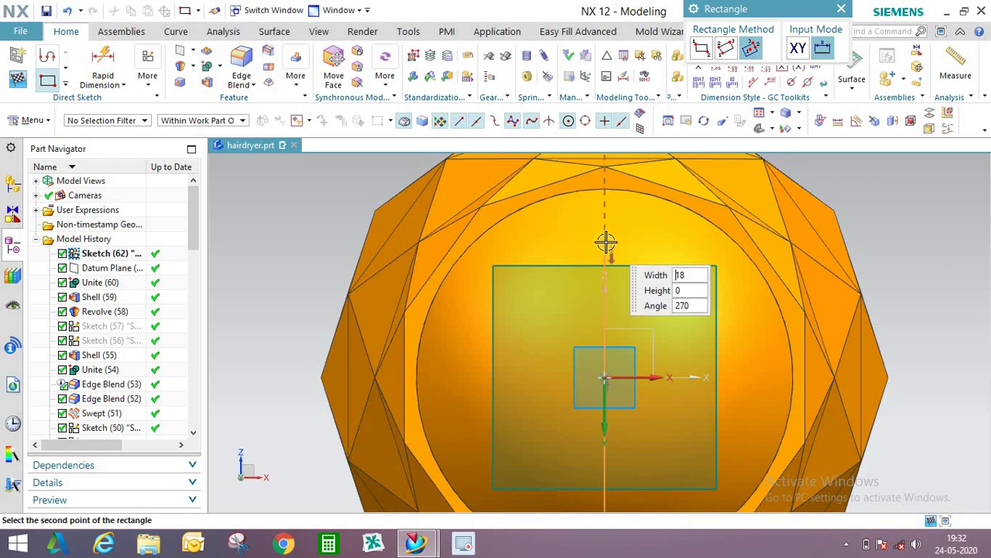
{"action": "left_click", "coordinate": [636, 256]}
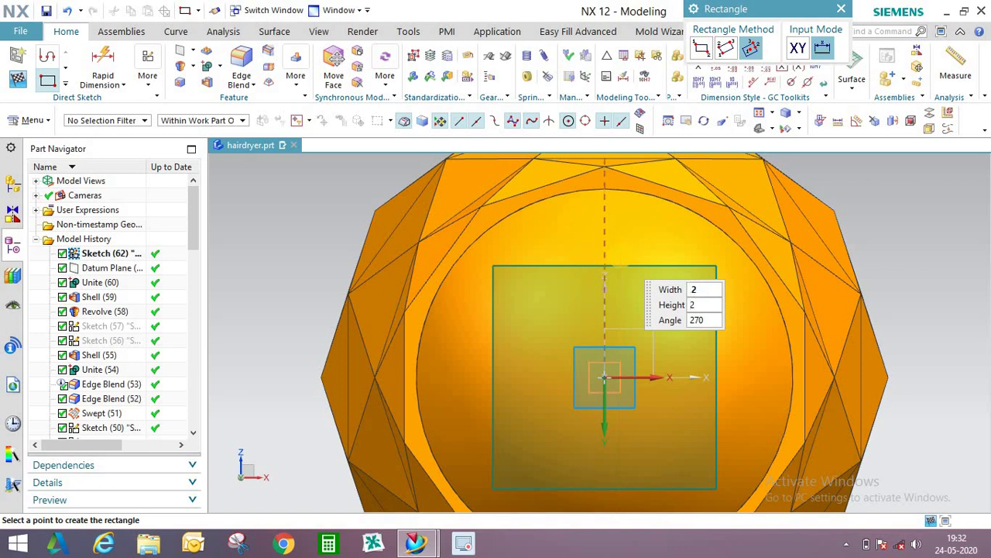
{"action": "left_click", "coordinate": [633, 252]}
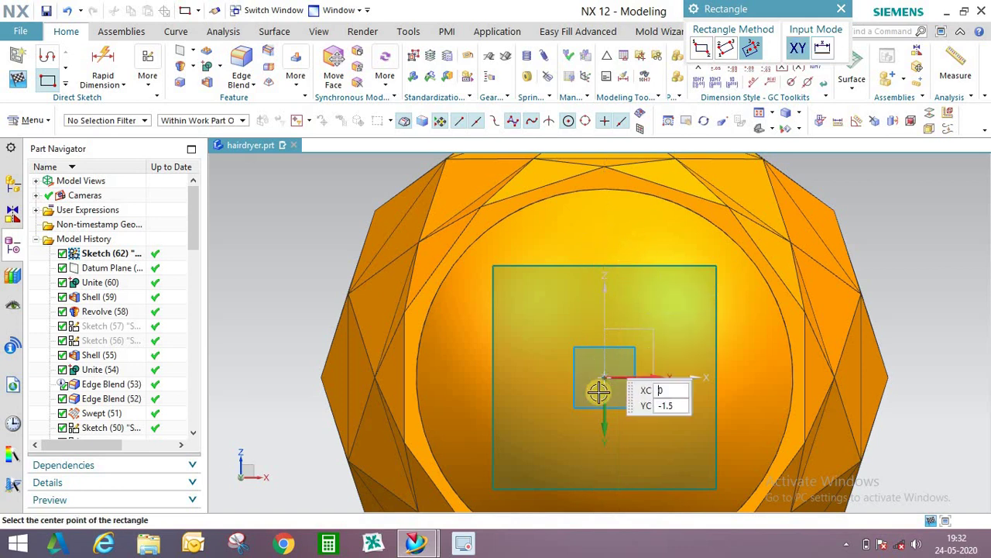
{"action": "left_click", "coordinate": [604, 379]}
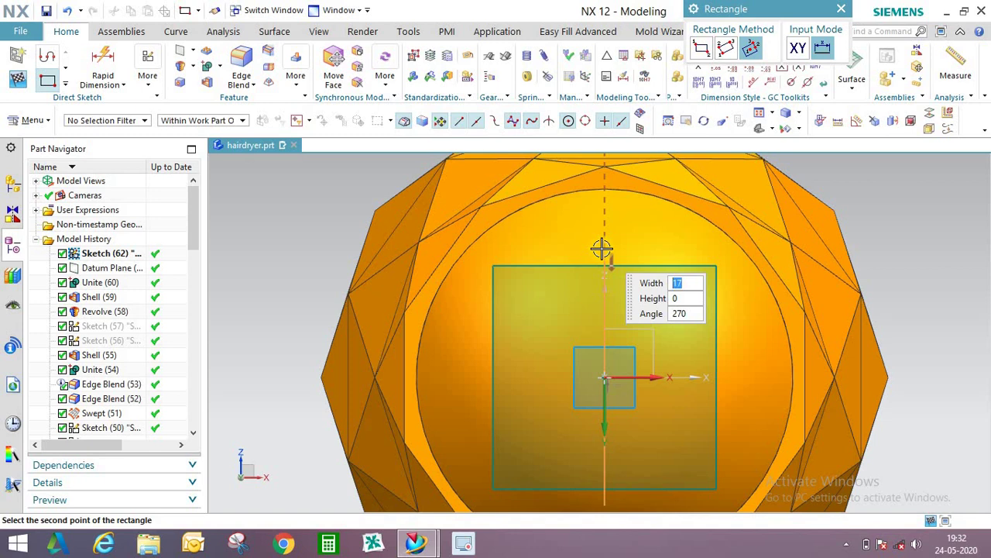
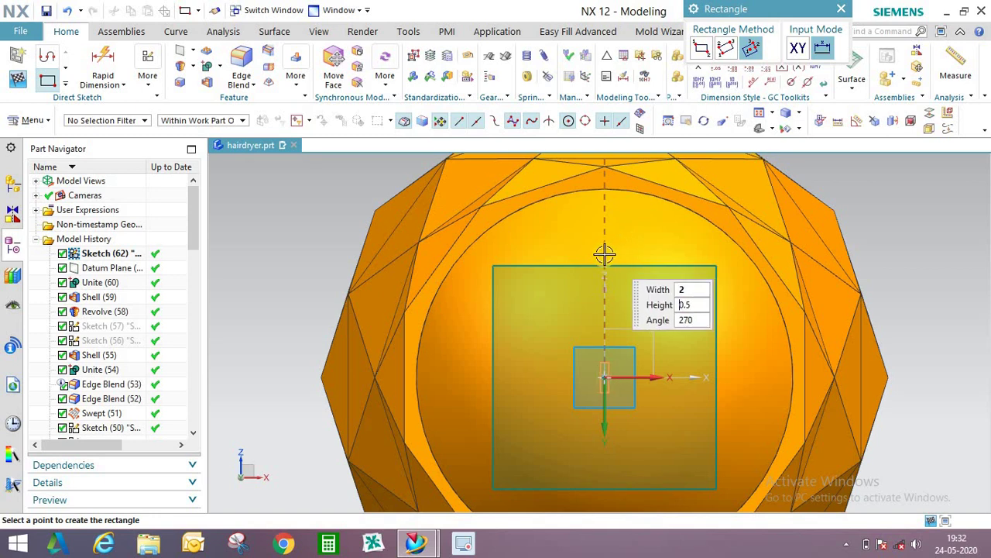
{"action": "left_click", "coordinate": [604, 378]}
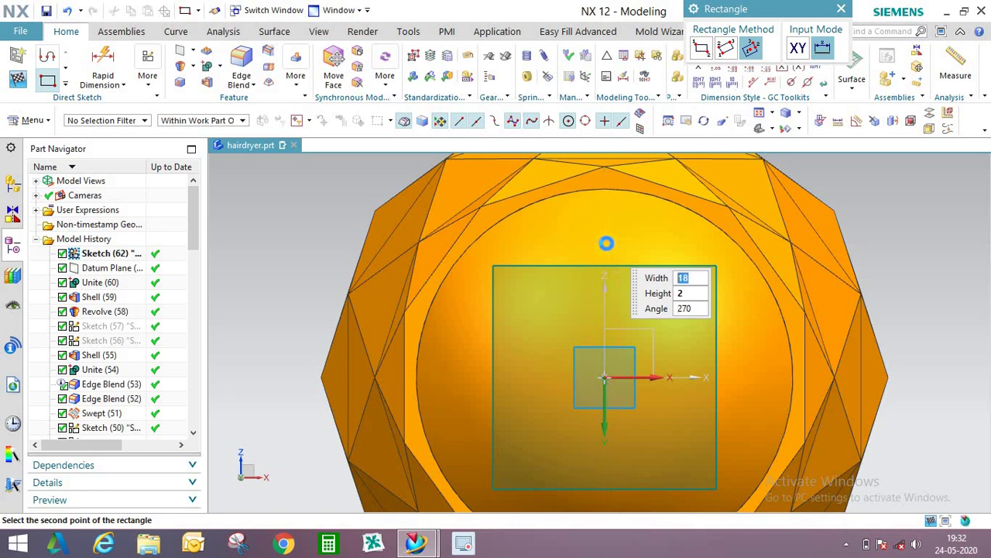
{"action": "scroll", "coordinate": [629, 252], "scroll_direction": "down", "scroll_amount": 3}
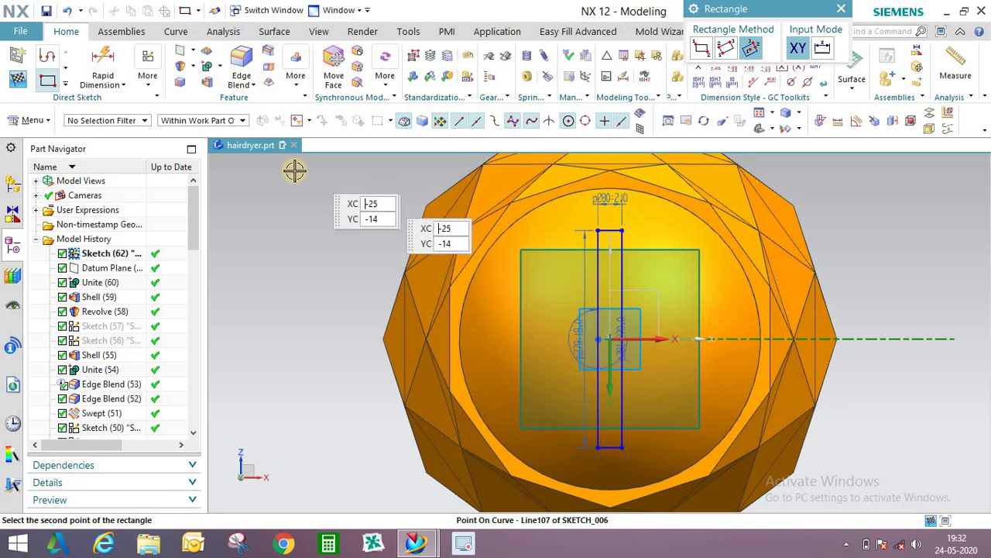
{"action": "left_click", "coordinate": [66, 85]}
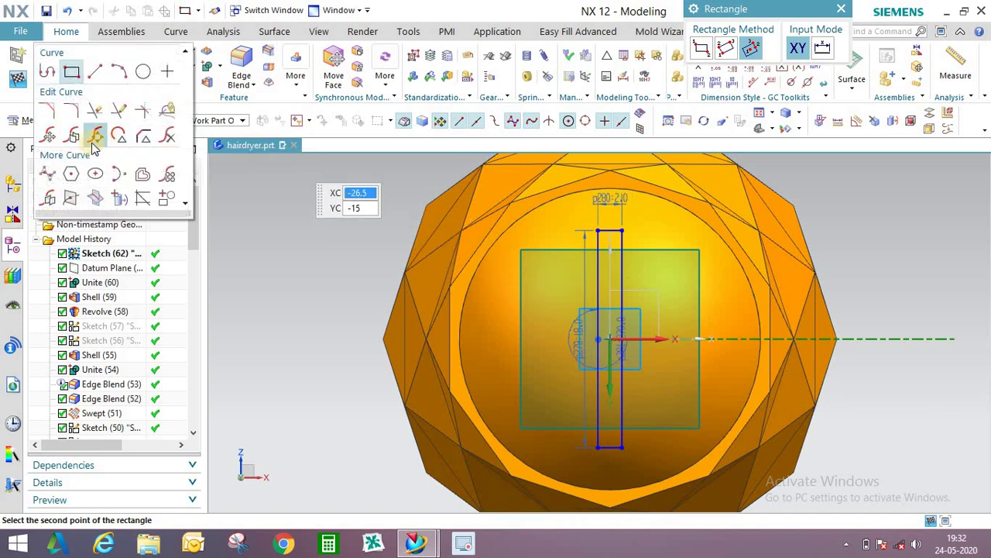
{"action": "key", "text": "Escape"}
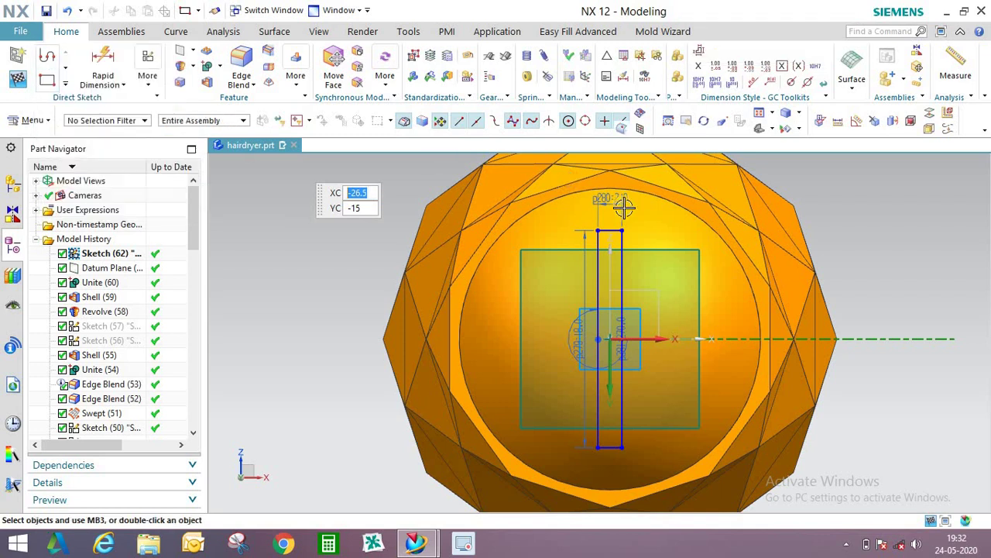
Round the four corners of the narrow rectangle with 0.5 mm fillets and finish the sketch.
{"action": "key", "text": "f"}
{"action": "scroll", "coordinate": [623, 207], "scroll_direction": "up", "scroll_amount": 3}
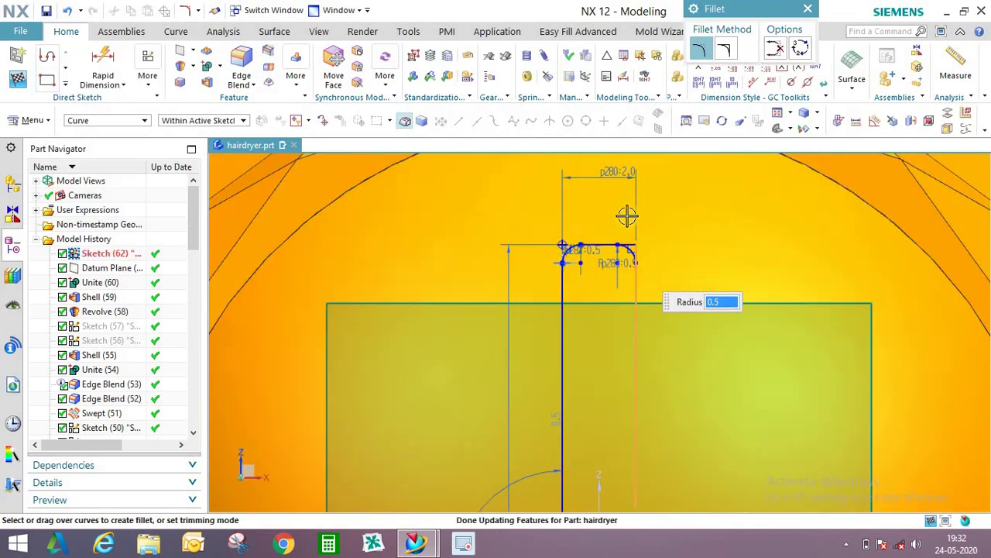
{"action": "scroll", "coordinate": [627, 217], "scroll_direction": "down", "scroll_amount": 5}
{"action": "scroll", "coordinate": [590, 309], "scroll_direction": "up", "scroll_amount": 6}
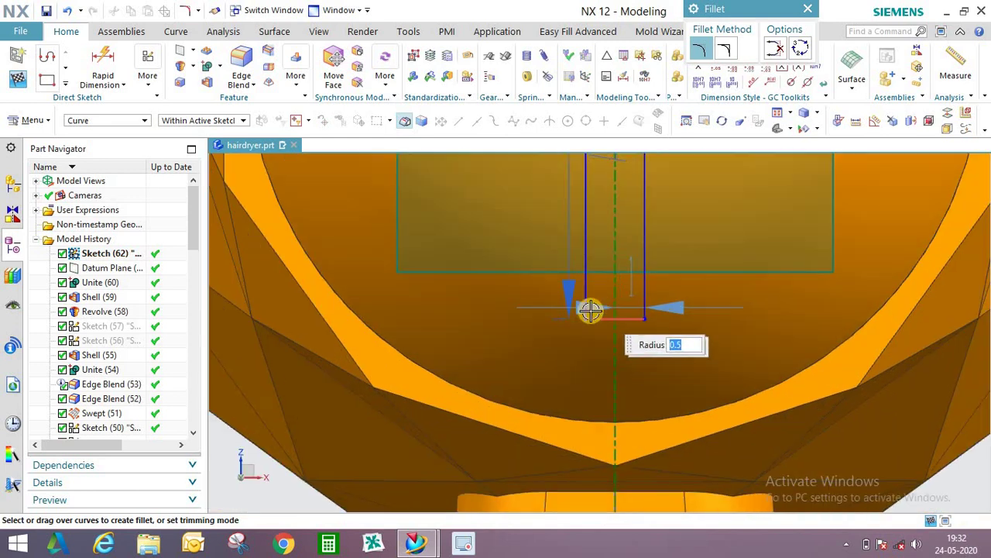
{"action": "scroll", "coordinate": [590, 310], "scroll_direction": "up", "scroll_amount": 2}
{"action": "left_click", "coordinate": [659, 324]}
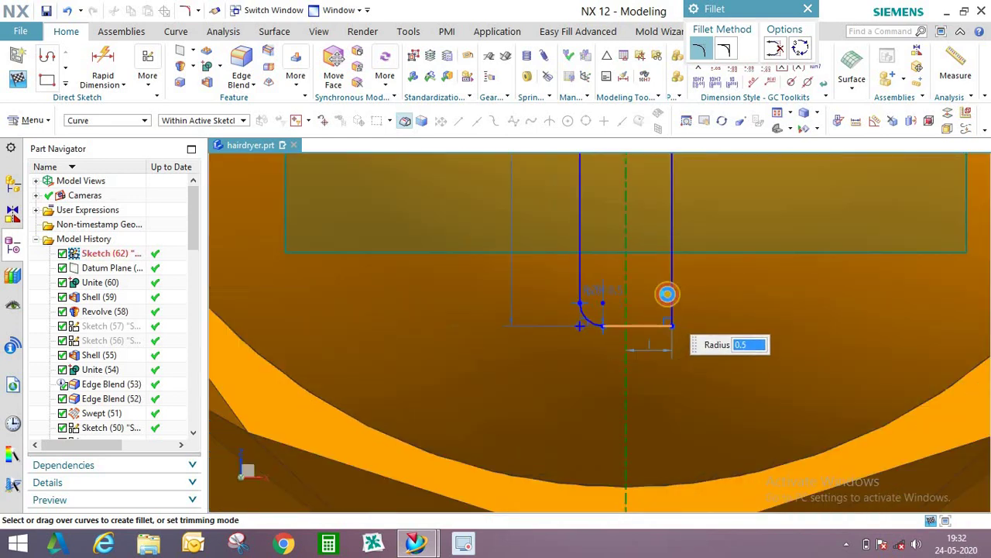
{"action": "left_click", "coordinate": [667, 294]}
{"action": "left_click", "coordinate": [33, 75]}
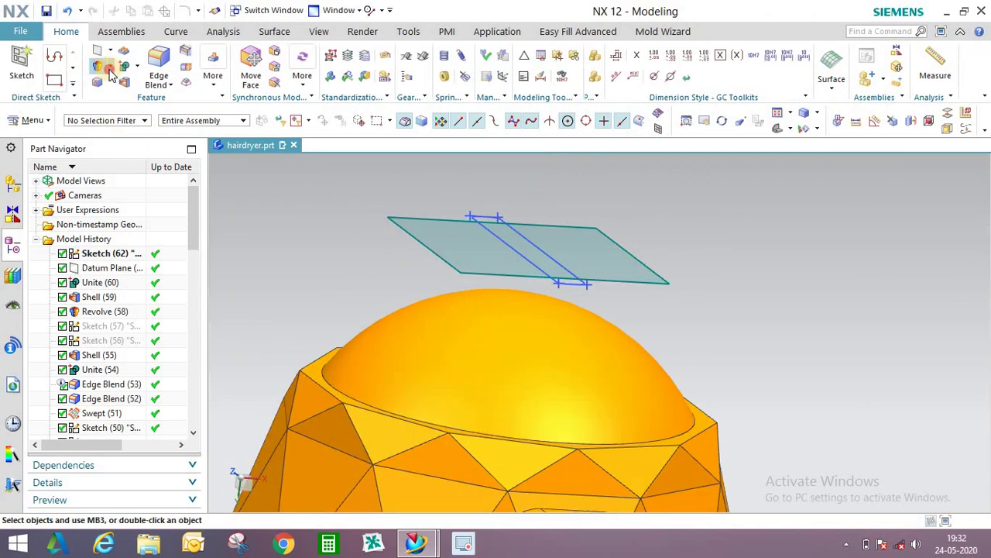
Extrude the rounded rectangle profile towards the dome as a separate bar body.
{"action": "left_click", "coordinate": [113, 91]}
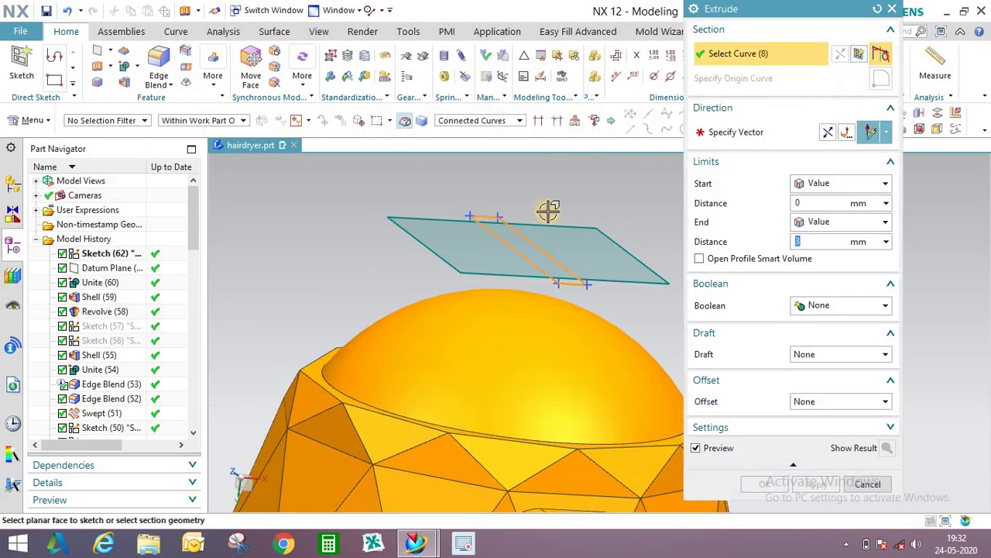
{"action": "left_click_drag", "start_coordinate": [525, 327], "coordinate": [505, 427]}
{"action": "middle_click", "coordinate": [733, 455]}
{"action": "middle_click_drag", "start_coordinate": [591, 336], "coordinate": [582, 261]}
{"action": "scroll", "coordinate": [619, 287], "scroll_direction": "down", "scroll_amount": 4}
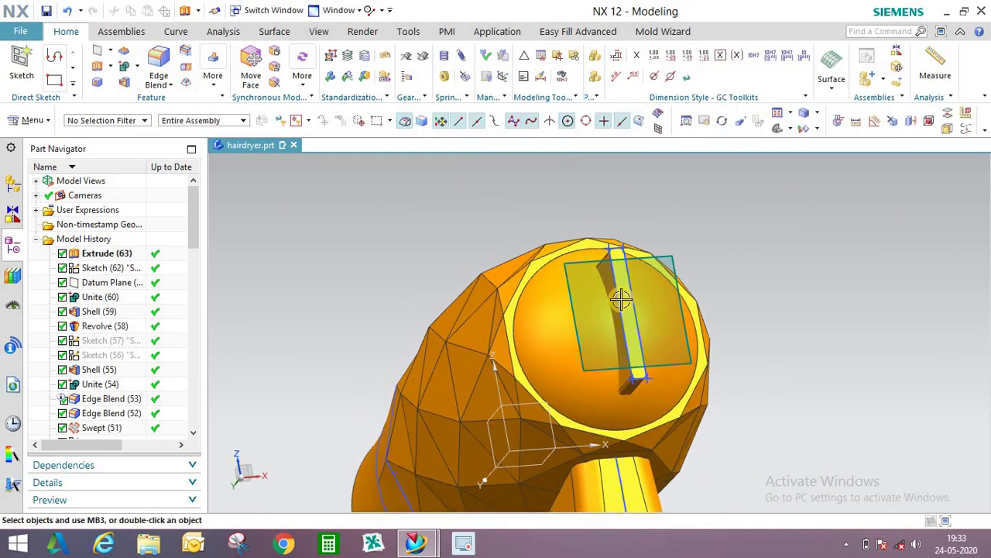
Begin an Offset Region on one long side face of the extruded bar, 0.4 mm inward.
{"action": "middle_click_drag", "start_coordinate": [602, 326], "coordinate": [615, 243]}
{"action": "scroll", "coordinate": [617, 243], "scroll_direction": "up", "scroll_amount": 2}
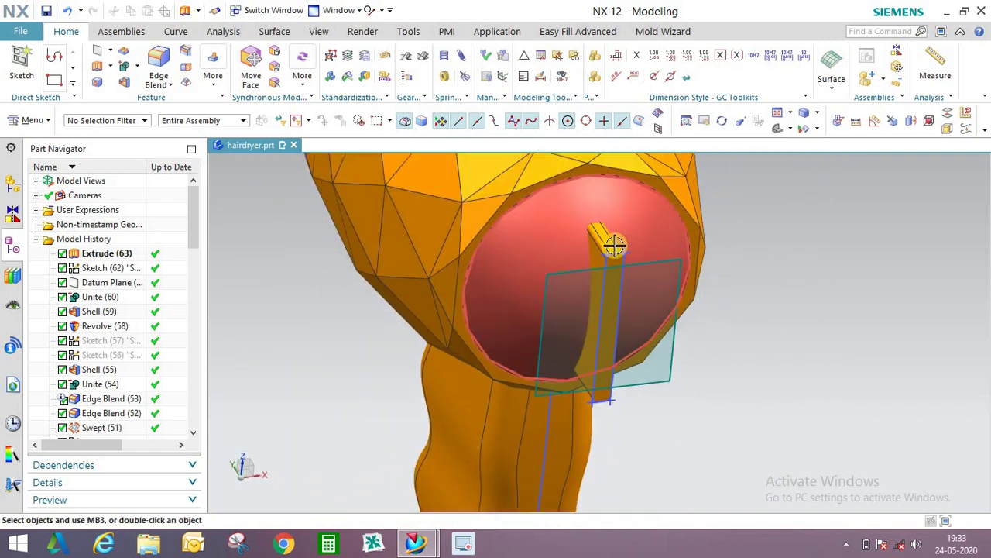
{"action": "scroll", "coordinate": [624, 242], "scroll_direction": "down", "scroll_amount": 2}
{"action": "left_click", "coordinate": [273, 55]}
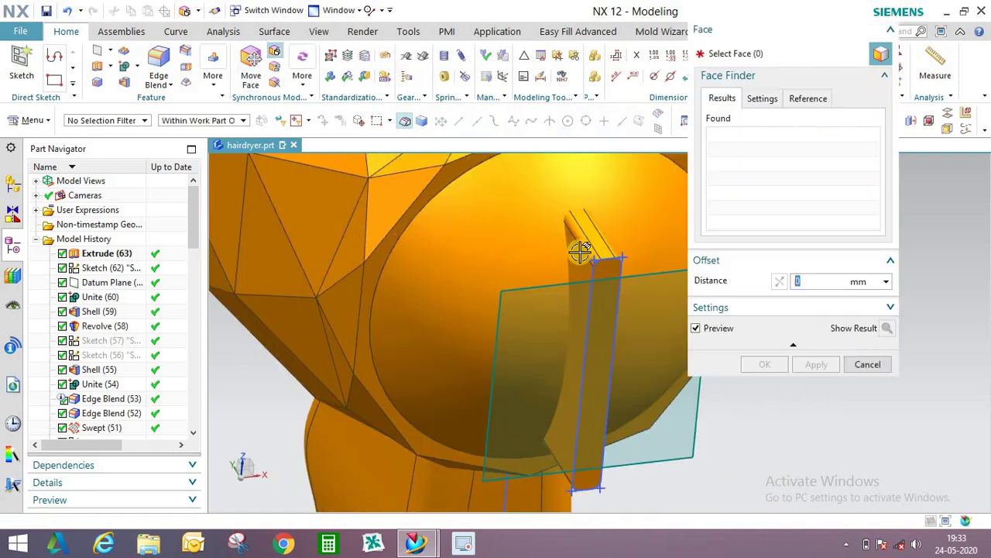
{"action": "scroll", "coordinate": [609, 276], "scroll_direction": "down", "scroll_amount": 3}
{"action": "left_click", "coordinate": [588, 255]}
{"action": "left_click_drag", "start_coordinate": [597, 254], "coordinate": [626, 295]}
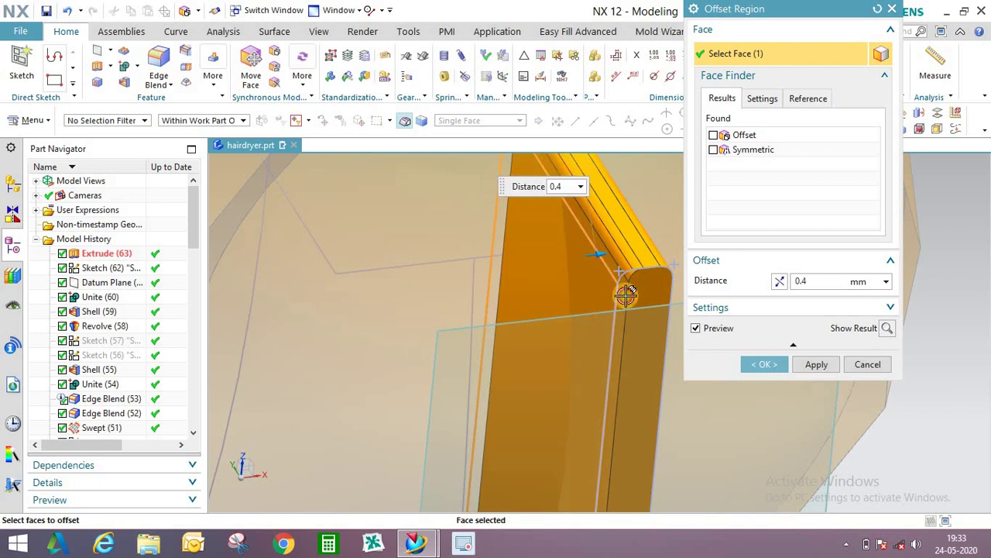
Add the bar's opposite long side face, leaving out the dome face, and apply the 0.4 mm region offset.
{"action": "middle_click_drag", "start_coordinate": [611, 298], "coordinate": [606, 296]}
{"action": "scroll", "coordinate": [607, 296], "scroll_direction": "up", "scroll_amount": 3}
{"action": "scroll", "coordinate": [398, 268], "scroll_direction": "down", "scroll_amount": 2}
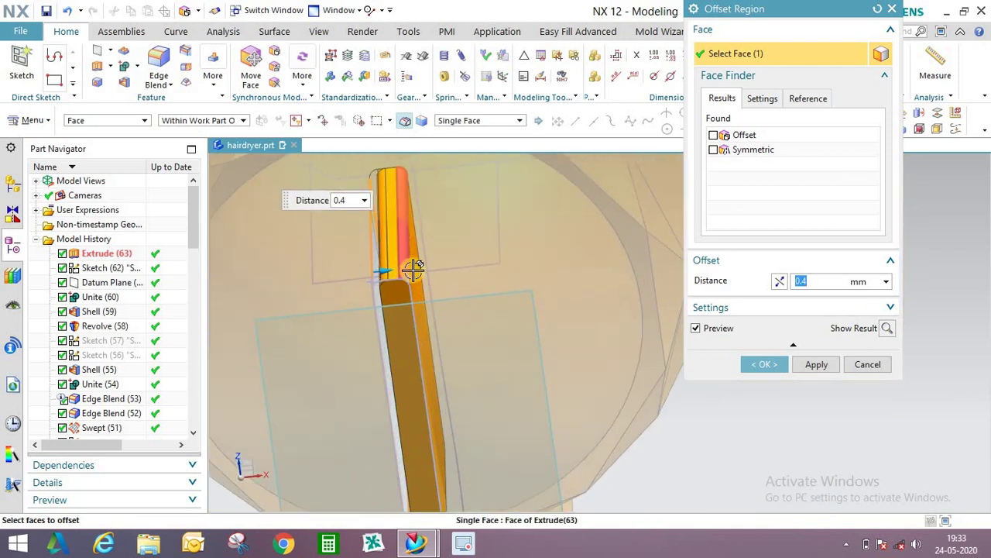
{"action": "left_click", "coordinate": [436, 267]}
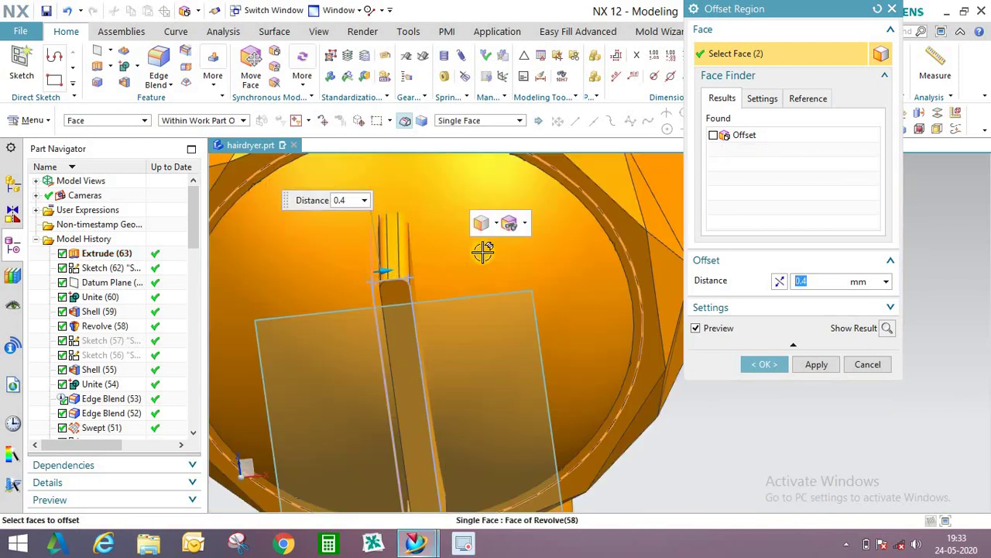
{"action": "scroll", "coordinate": [614, 226], "scroll_direction": "up", "scroll_amount": 2}
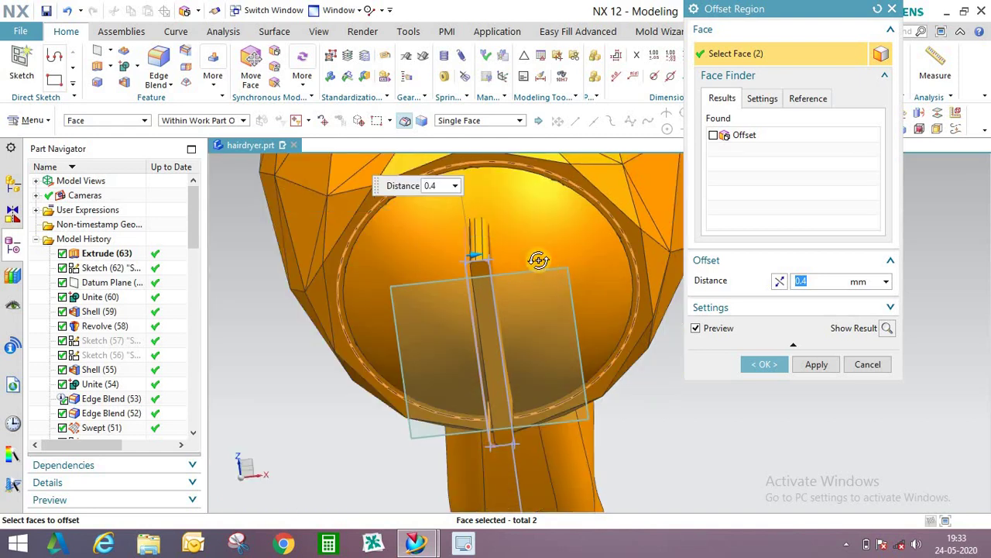
{"action": "left_click", "coordinate": [544, 261], "text": "shift"}
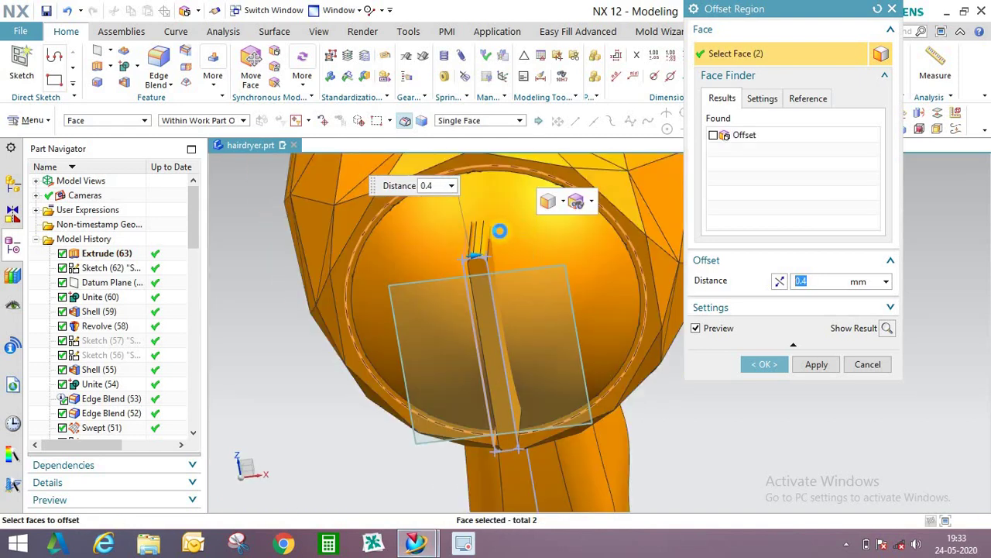
{"action": "left_click", "coordinate": [500, 231], "text": "shift"}
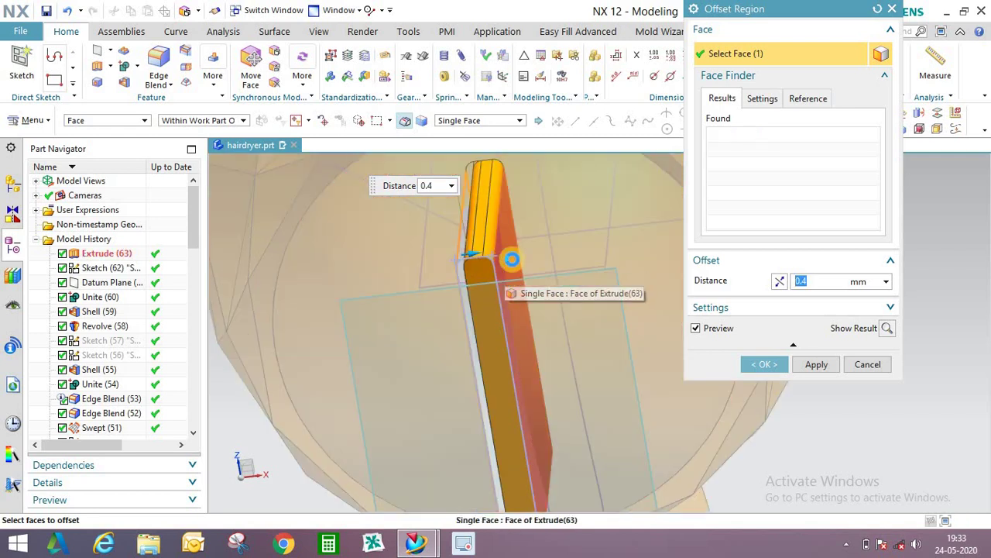
{"action": "left_click", "coordinate": [537, 248]}
{"action": "left_click", "coordinate": [777, 364]}
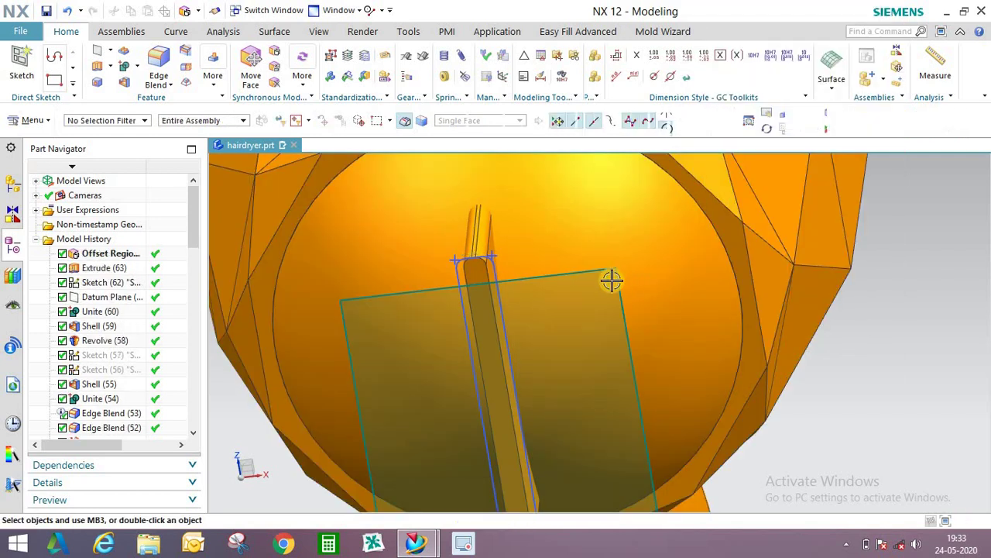
Start a Pattern Geometry of the narrow bar body and set its layout to Linear.
{"action": "middle_click_drag", "start_coordinate": [610, 279], "coordinate": [589, 256]}
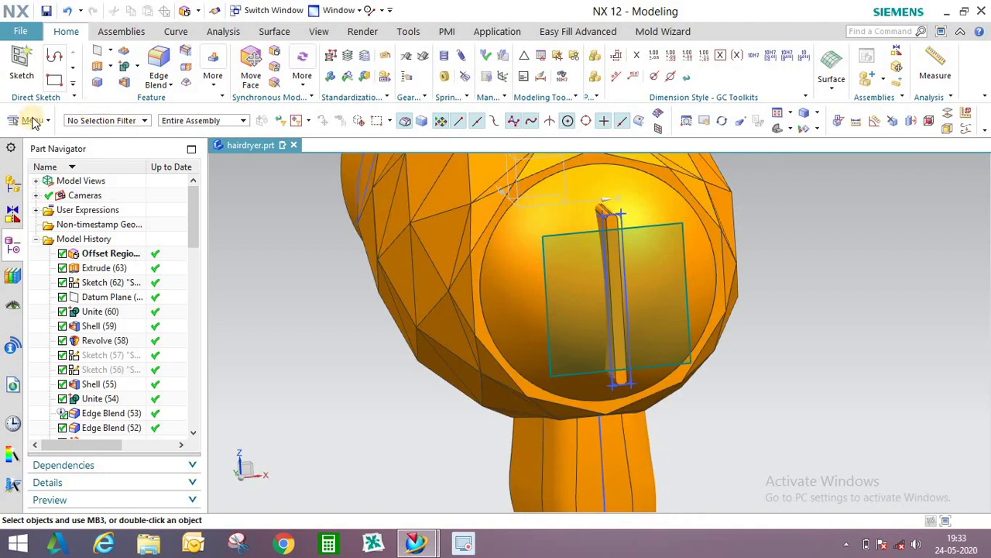
{"action": "left_click", "coordinate": [32, 120]}
{"action": "mouse_move", "coordinate": [41, 191]}
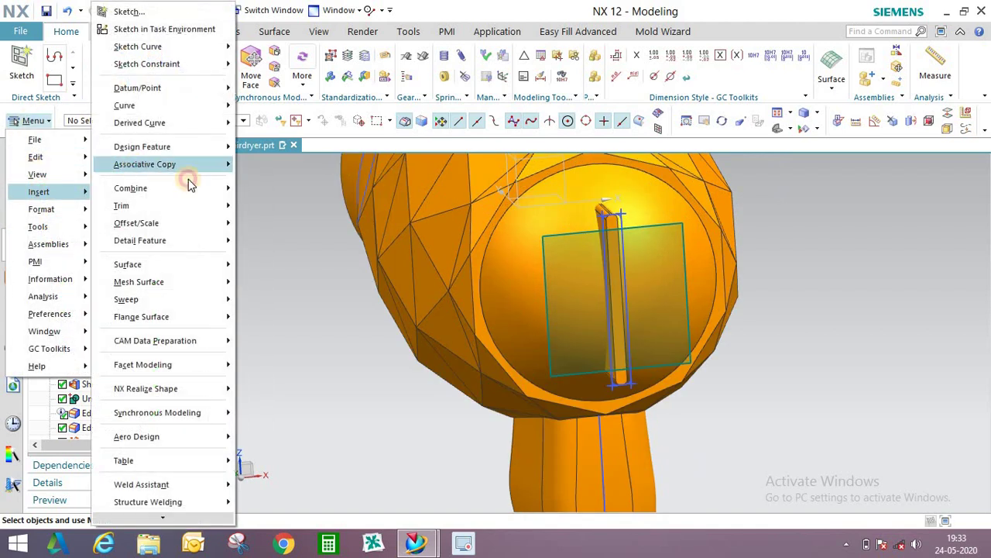
{"action": "mouse_move", "coordinate": [221, 165]}
{"action": "left_click", "coordinate": [293, 279]}
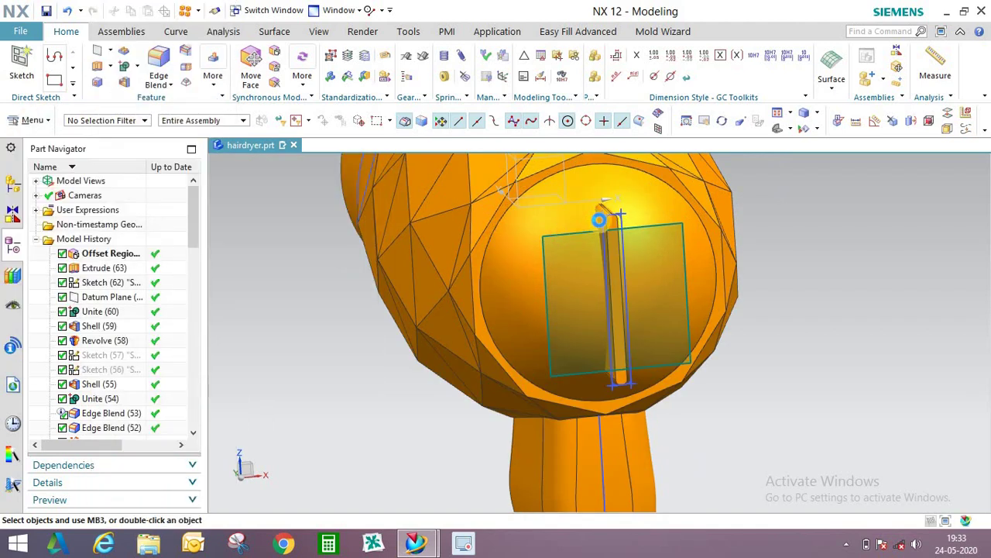
{"action": "scroll", "coordinate": [608, 221], "scroll_direction": "up", "scroll_amount": 4}
{"action": "left_click", "coordinate": [606, 223]}
{"action": "scroll", "coordinate": [608, 220], "scroll_direction": "down", "scroll_amount": 2}
{"action": "left_click", "coordinate": [818, 105]}
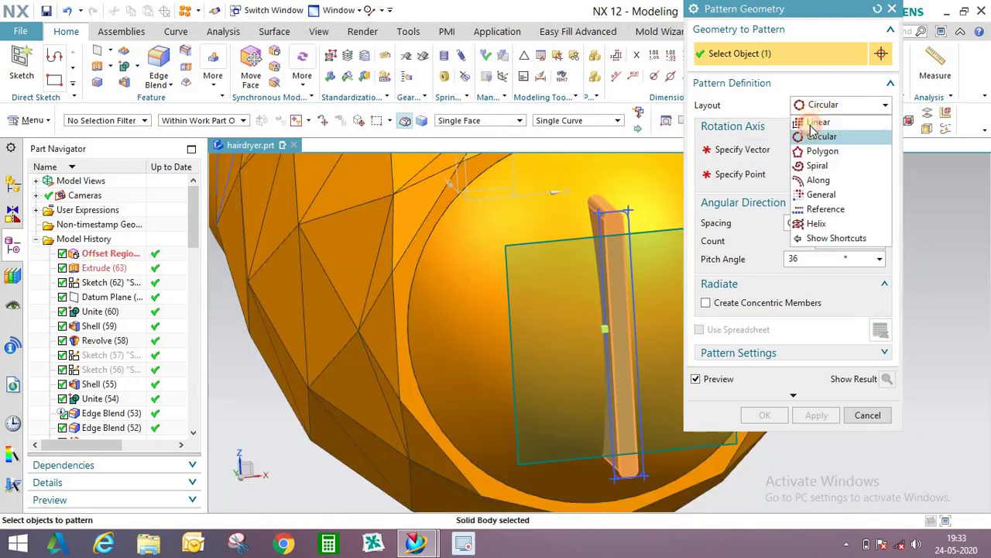
{"action": "left_click", "coordinate": [818, 122]}
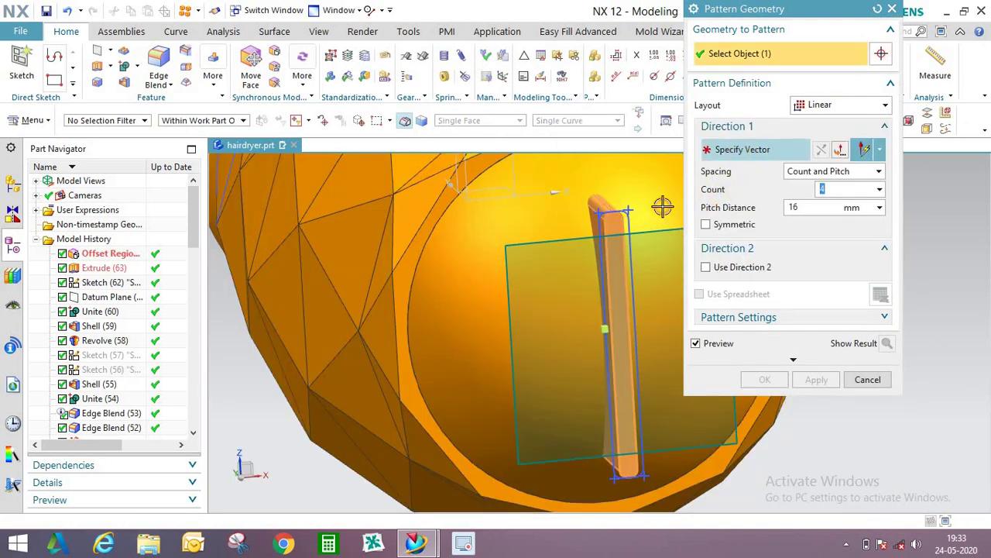
Pattern the bar along the reversed X-axis with a 2 mm pitch and a count of 6.
{"action": "left_click", "coordinate": [604, 329]}
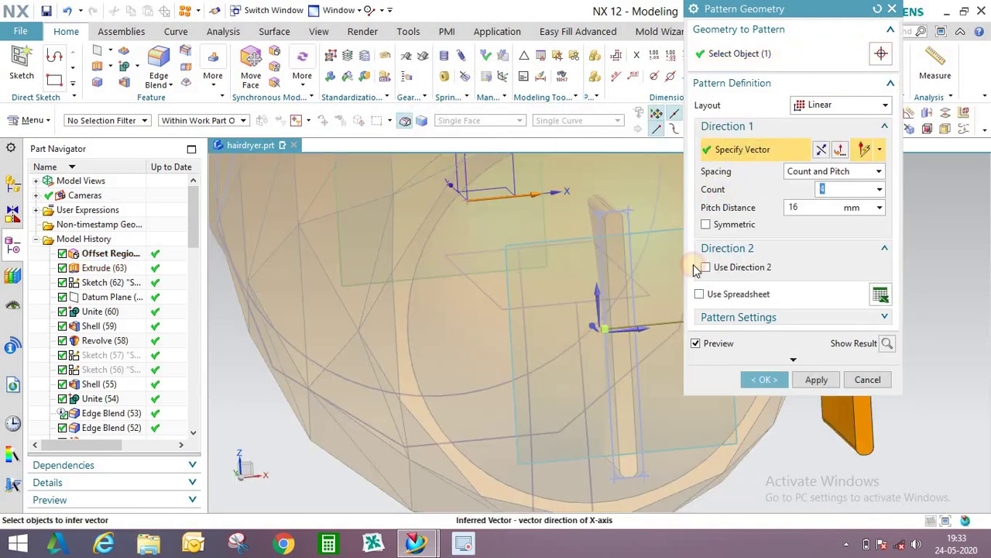
{"action": "left_click", "coordinate": [821, 150]}
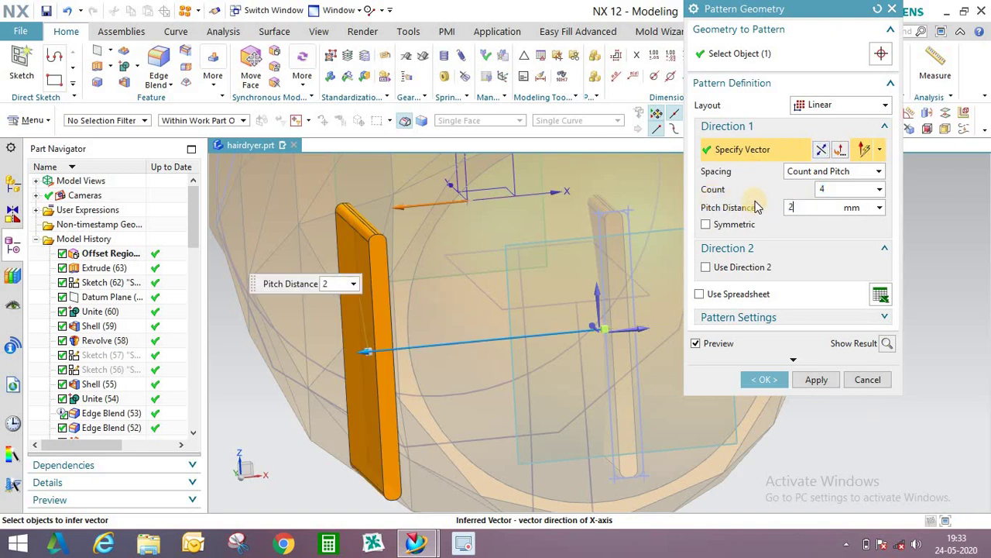
{"action": "key", "text": "Return"}
{"action": "middle_click_drag", "start_coordinate": [593, 236], "coordinate": [743, 217]}
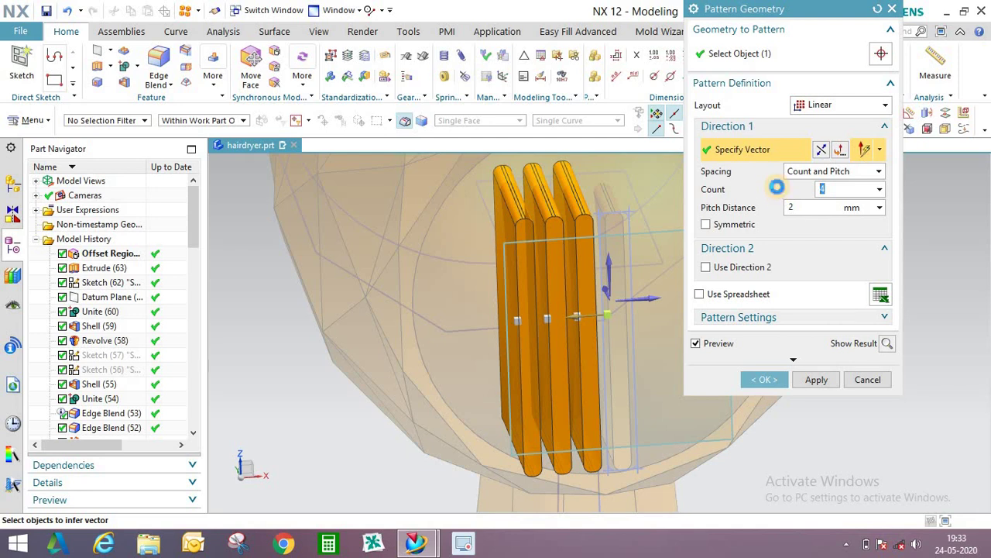
{"action": "type", "text": "5"}
{"action": "key", "text": "Return"}
{"action": "type", "text": "6"}
{"action": "key", "text": "Return"}
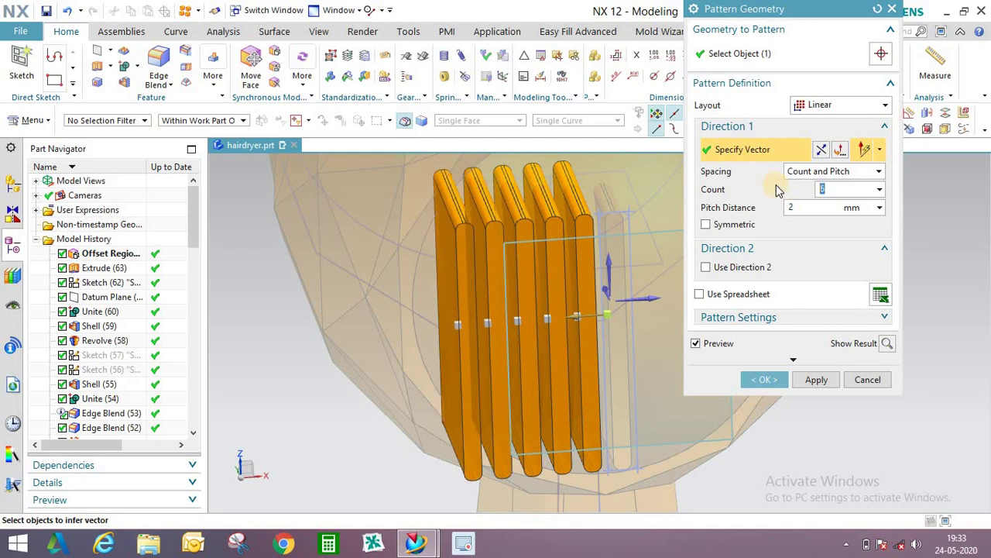
{"action": "left_click", "coordinate": [763, 380]}
Shorten the outermost patterned bar by offsetting both of its narrow end faces about 4.7 mm inward with Offset Region.
{"action": "middle_click_drag", "start_coordinate": [536, 282], "coordinate": [294, 165]}
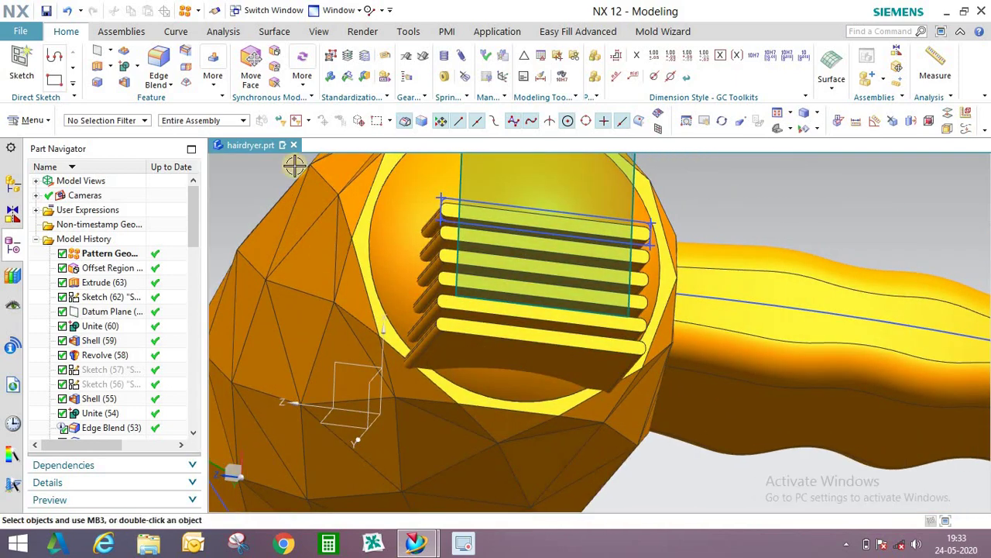
{"action": "left_click", "coordinate": [272, 49]}
{"action": "scroll", "coordinate": [494, 406], "scroll_direction": "up", "scroll_amount": 5}
{"action": "left_click", "coordinate": [500, 408]}
{"action": "middle_click_drag", "start_coordinate": [500, 409], "coordinate": [332, 377]}
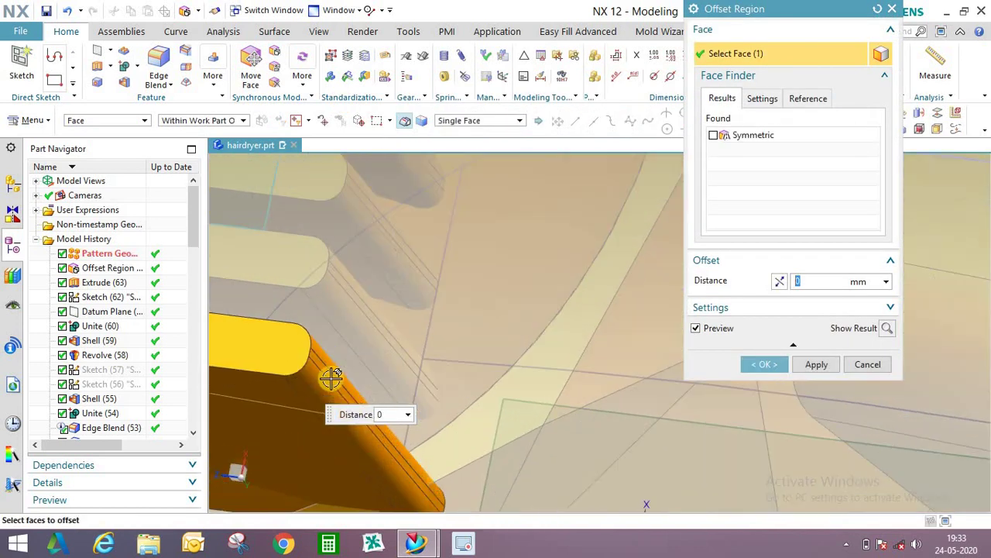
{"action": "left_click", "coordinate": [491, 352]}
{"action": "scroll", "coordinate": [491, 353], "scroll_direction": "down", "scroll_amount": 5}
{"action": "scroll", "coordinate": [248, 326], "scroll_direction": "up", "scroll_amount": 2}
{"action": "scroll", "coordinate": [380, 338], "scroll_direction": "down", "scroll_amount": 1}
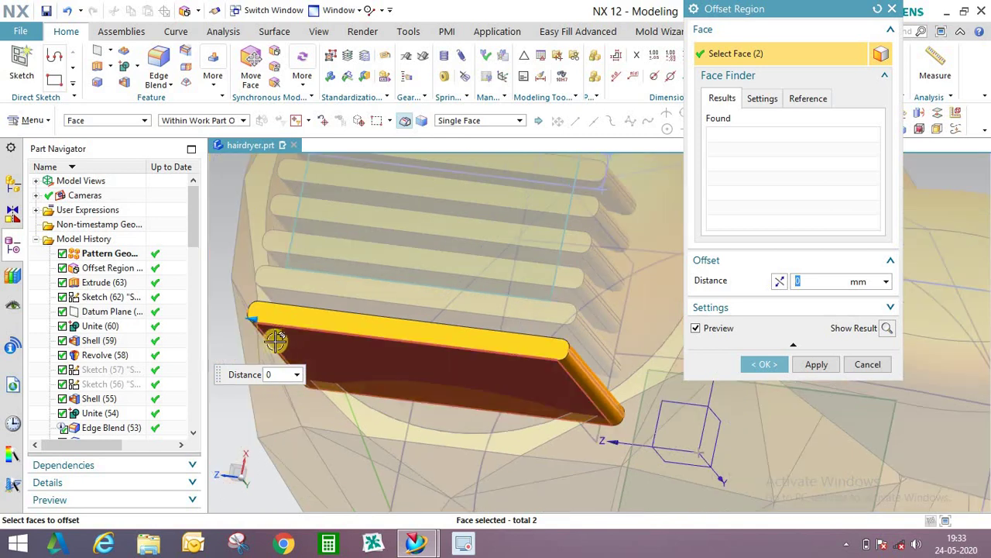
{"action": "scroll", "coordinate": [274, 339], "scroll_direction": "up", "scroll_amount": 2}
{"action": "left_click_drag", "start_coordinate": [239, 306], "coordinate": [368, 326]}
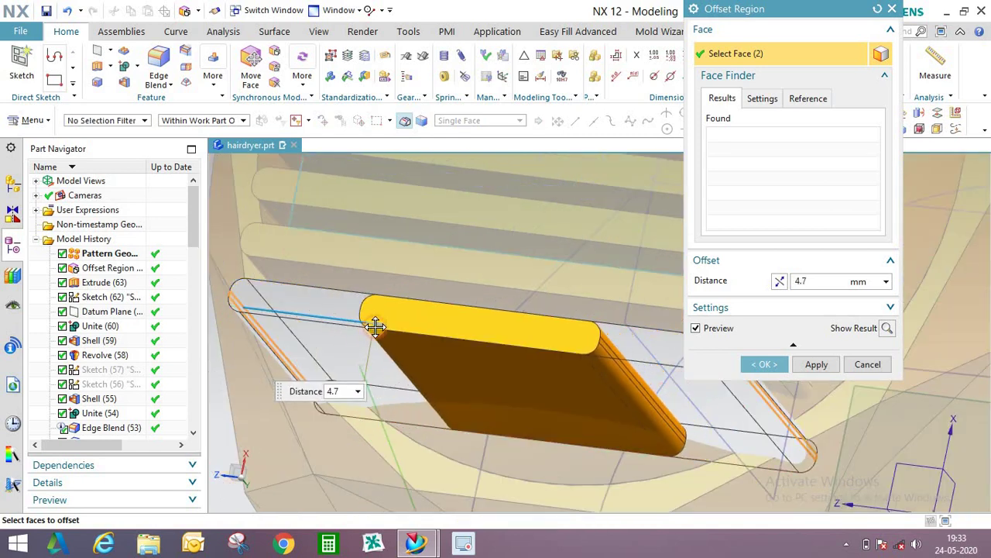
{"action": "left_click", "coordinate": [806, 366]}
Offset both narrow end faces of the bar next to the shortened outermost one about 2.2 mm inward.
{"action": "scroll", "coordinate": [540, 422], "scroll_direction": "down", "scroll_amount": 4}
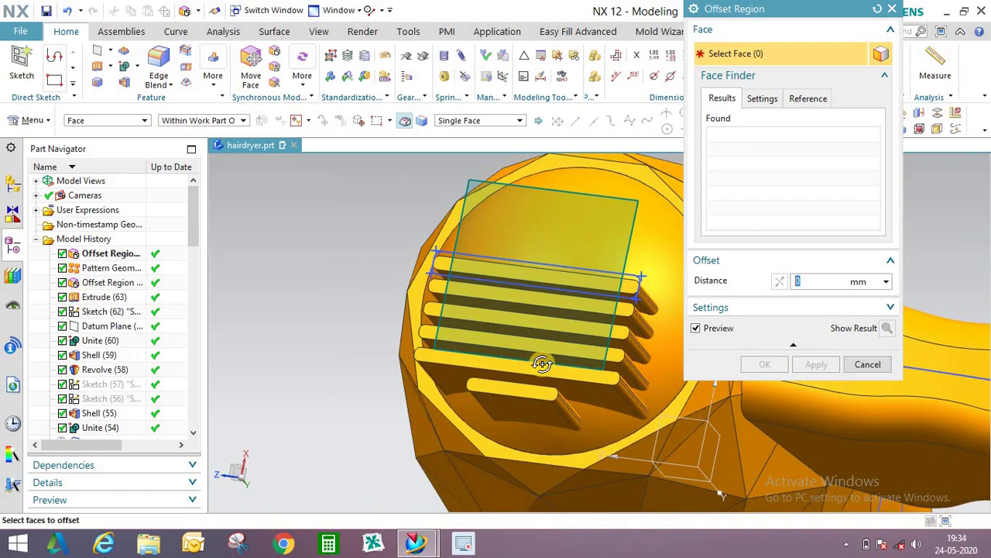
{"action": "middle_click_drag", "start_coordinate": [539, 363], "coordinate": [624, 355]}
{"action": "scroll", "coordinate": [596, 286], "scroll_direction": "up", "scroll_amount": 4}
{"action": "scroll", "coordinate": [592, 280], "scroll_direction": "up", "scroll_amount": 2}
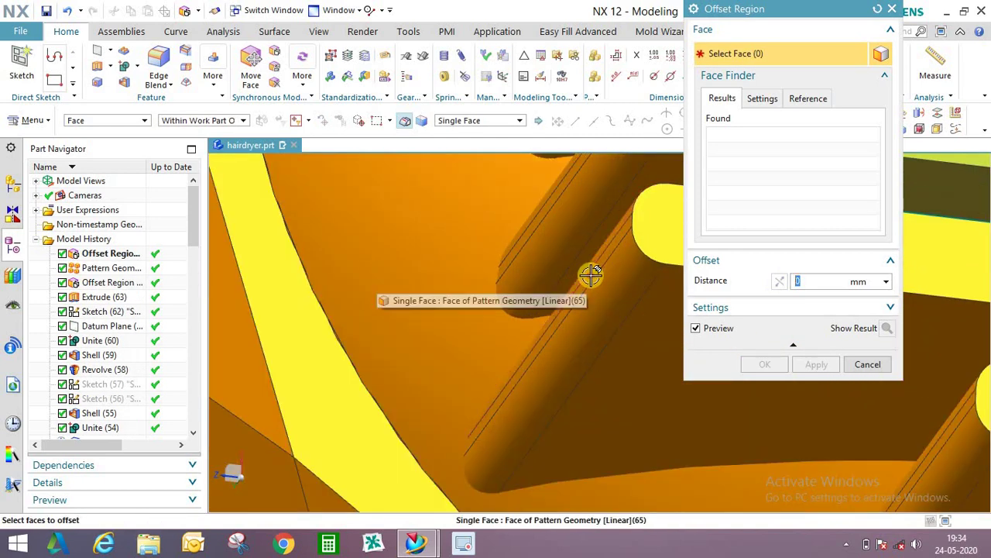
{"action": "left_click", "coordinate": [592, 275]}
{"action": "scroll", "coordinate": [377, 358], "scroll_direction": "down", "scroll_amount": 5}
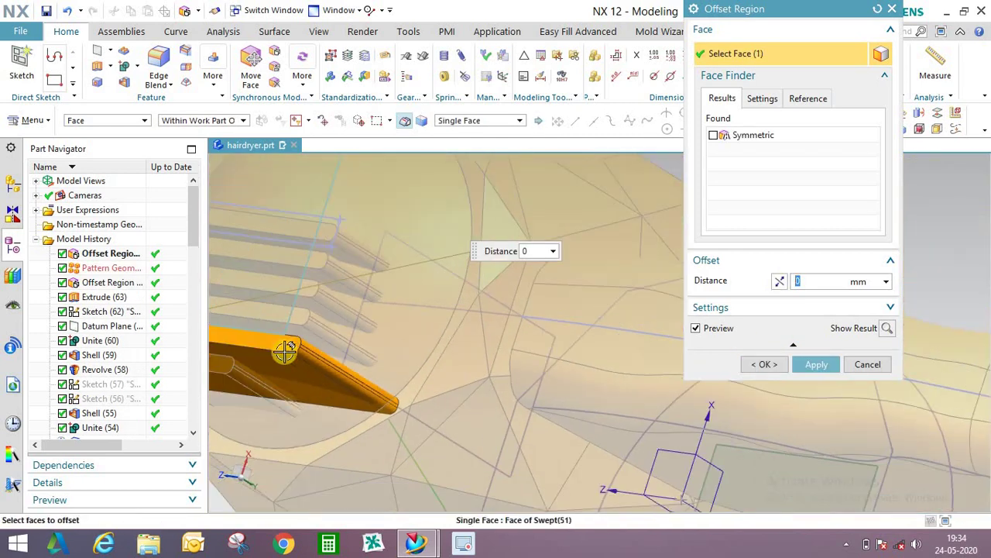
{"action": "scroll", "coordinate": [325, 353], "scroll_direction": "up", "scroll_amount": 3}
{"action": "scroll", "coordinate": [615, 377], "scroll_direction": "down", "scroll_amount": 3}
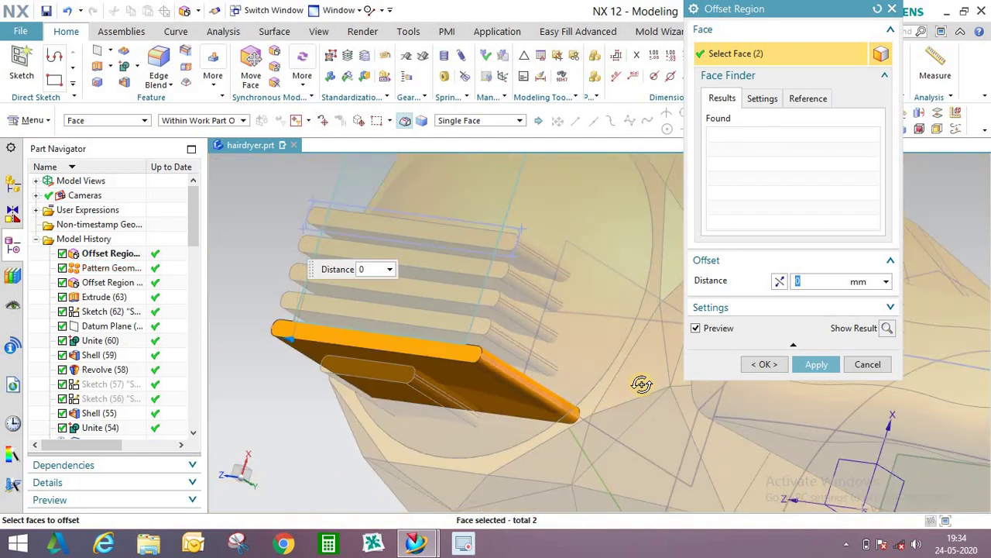
{"action": "middle_click_drag", "start_coordinate": [642, 385], "coordinate": [447, 341]}
{"action": "scroll", "coordinate": [447, 341], "scroll_direction": "up", "scroll_amount": 2}
{"action": "left_click_drag", "start_coordinate": [465, 349], "coordinate": [490, 359]}
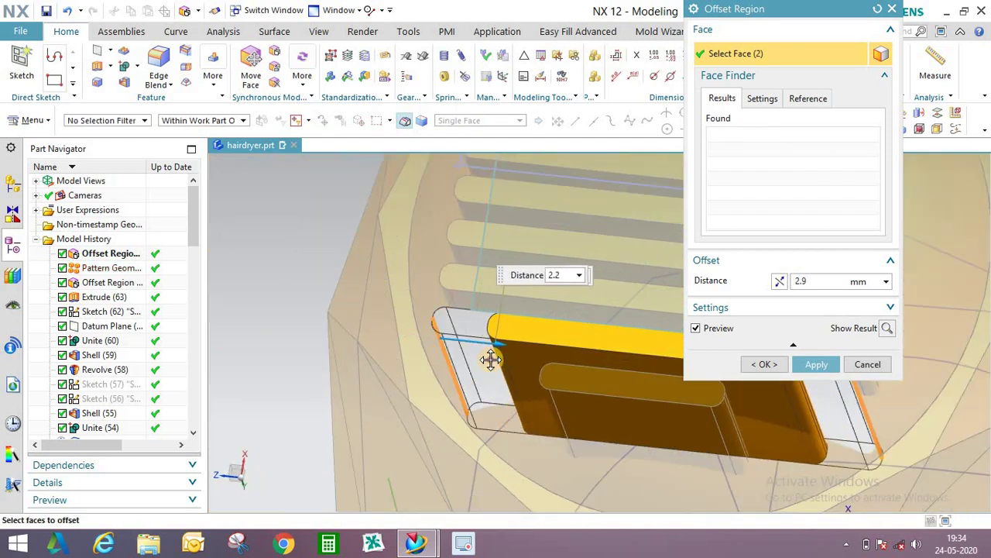
{"action": "scroll", "coordinate": [540, 361], "scroll_direction": "down", "scroll_amount": 3}
{"action": "middle_click_drag", "start_coordinate": [574, 358], "coordinate": [434, 378]}
Lengthen the two patterned bars nearest the original by offsetting their four narrow end faces 1.3 mm outward.
{"action": "scroll", "coordinate": [434, 379], "scroll_direction": "down", "scroll_amount": 3}
{"action": "scroll", "coordinate": [552, 350], "scroll_direction": "up", "scroll_amount": 5}
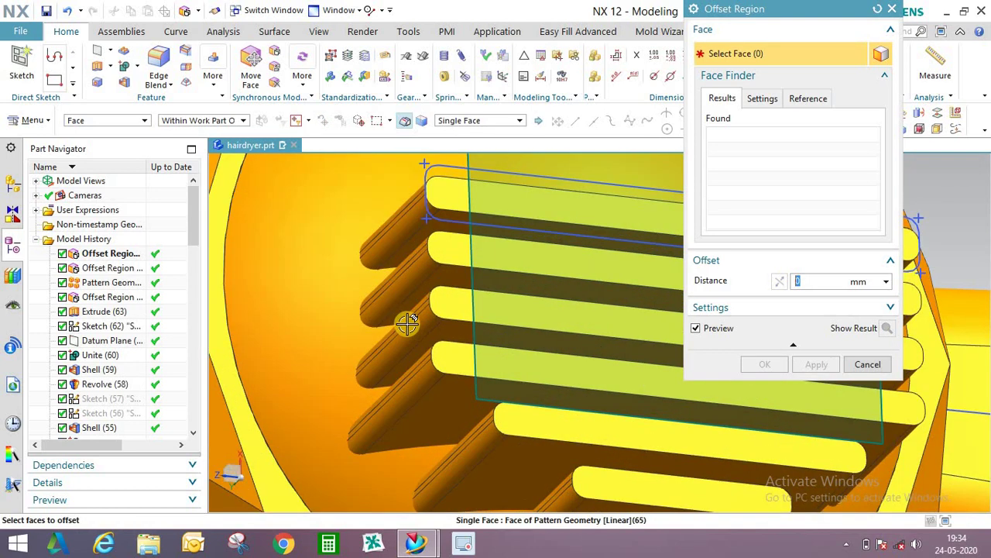
{"action": "left_click", "coordinate": [451, 309]}
{"action": "scroll", "coordinate": [457, 341], "scroll_direction": "down", "scroll_amount": 5}
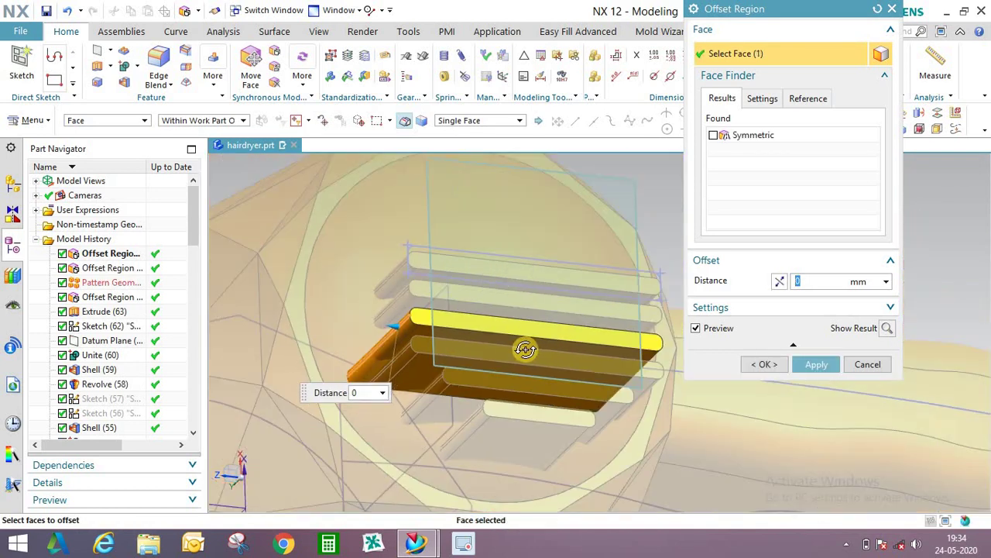
{"action": "scroll", "coordinate": [451, 359], "scroll_direction": "up", "scroll_amount": 5}
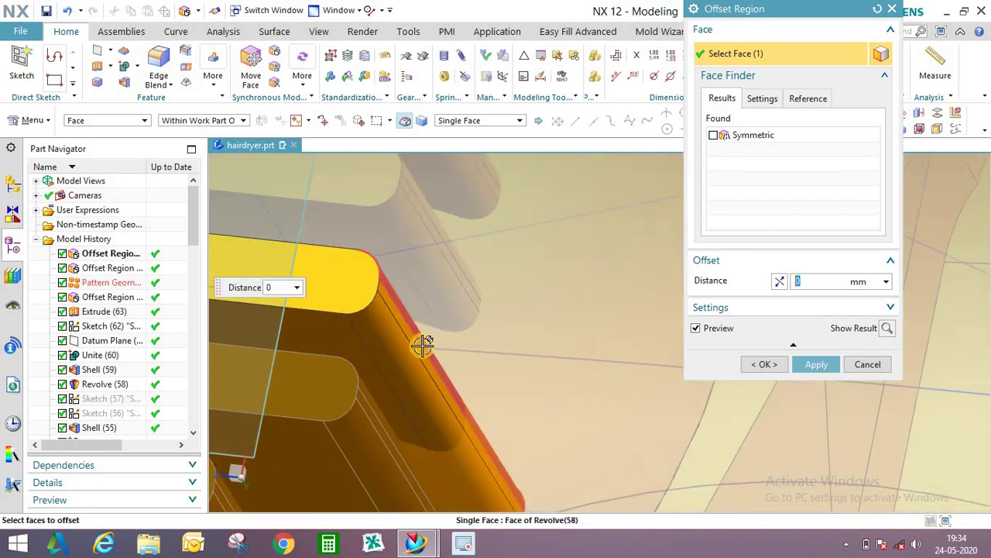
{"action": "left_click", "coordinate": [449, 255]}
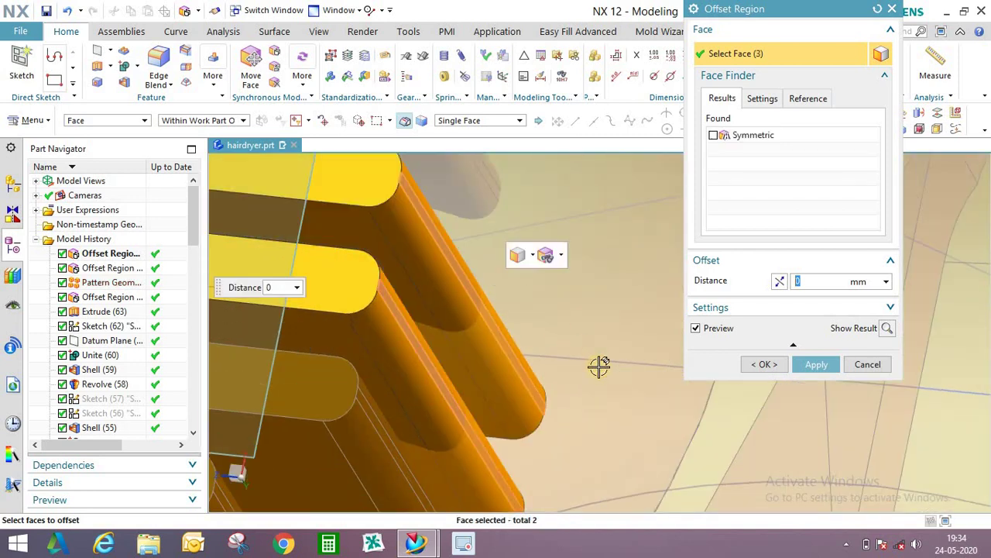
{"action": "scroll", "coordinate": [599, 367], "scroll_direction": "down", "scroll_amount": 2}
{"action": "middle_click_drag", "start_coordinate": [630, 374], "coordinate": [666, 284]}
{"action": "scroll", "coordinate": [645, 268], "scroll_direction": "up", "scroll_amount": 2}
{"action": "scroll", "coordinate": [645, 268], "scroll_direction": "up", "scroll_amount": 1}
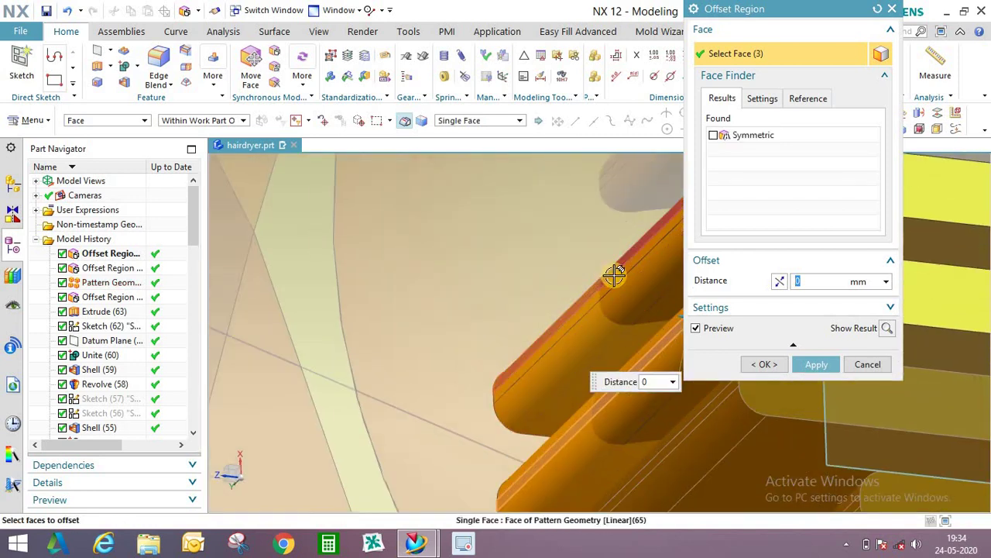
{"action": "scroll", "coordinate": [559, 324], "scroll_direction": "down", "scroll_amount": 2}
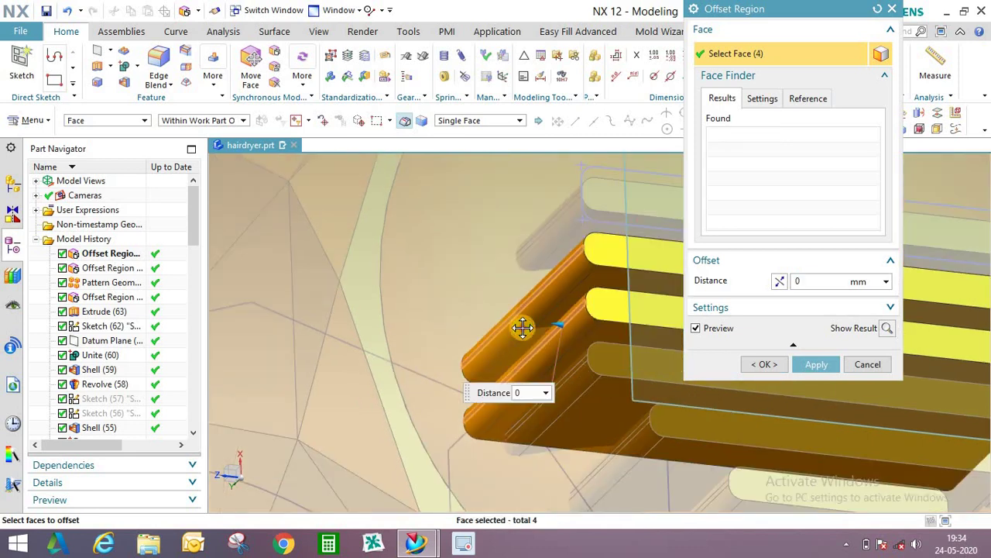
{"action": "left_click", "coordinate": [817, 364]}
Offset both narrow end faces of the original extruded bar 2.6 mm outward.
{"action": "scroll", "coordinate": [609, 217], "scroll_direction": "up", "scroll_amount": 3}
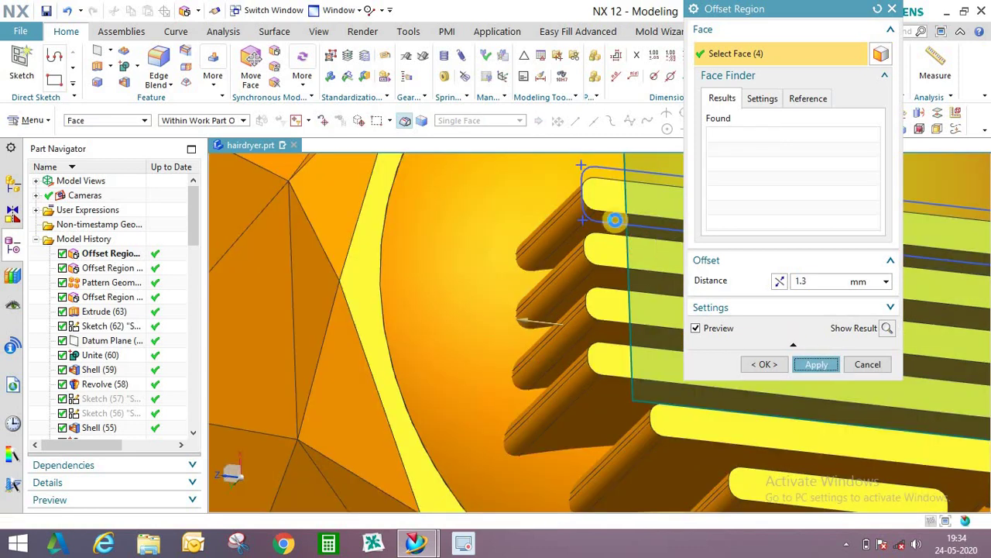
{"action": "left_click", "coordinate": [573, 202]}
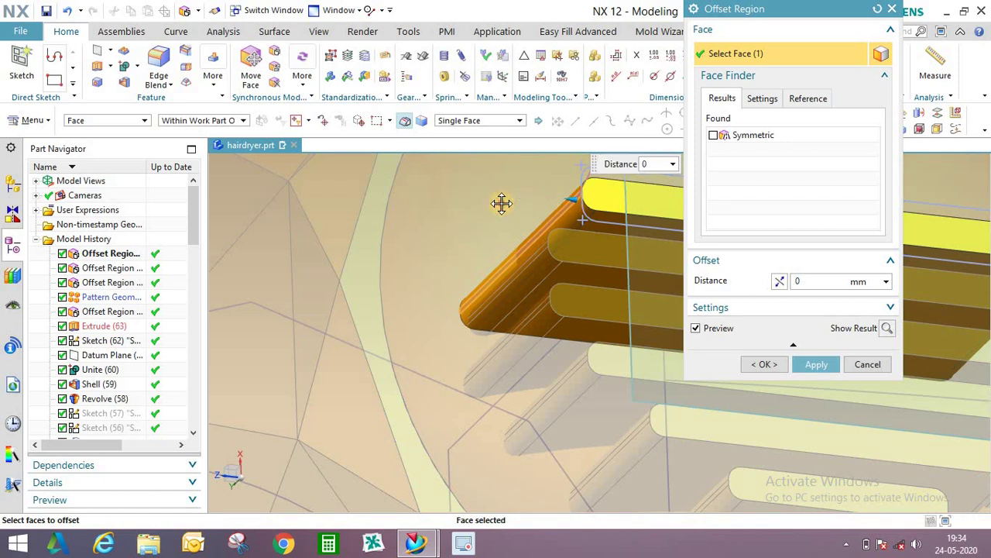
{"action": "left_click_drag", "start_coordinate": [502, 203], "coordinate": [449, 232]}
{"action": "scroll", "coordinate": [542, 309], "scroll_direction": "down", "scroll_amount": 3}
{"action": "middle_click_drag", "start_coordinate": [542, 309], "coordinate": [366, 287]}
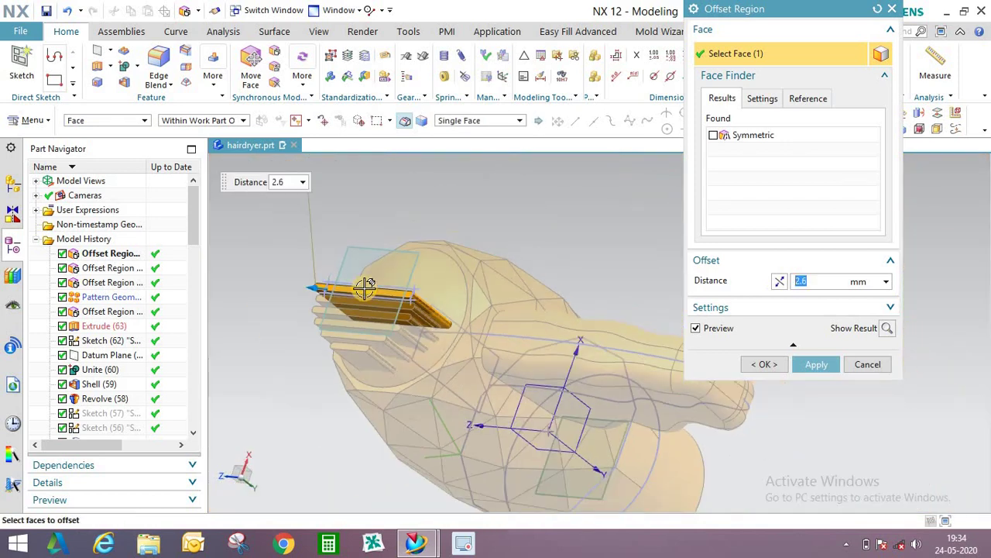
{"action": "scroll", "coordinate": [366, 286], "scroll_direction": "up", "scroll_amount": 5}
{"action": "left_click", "coordinate": [434, 306]}
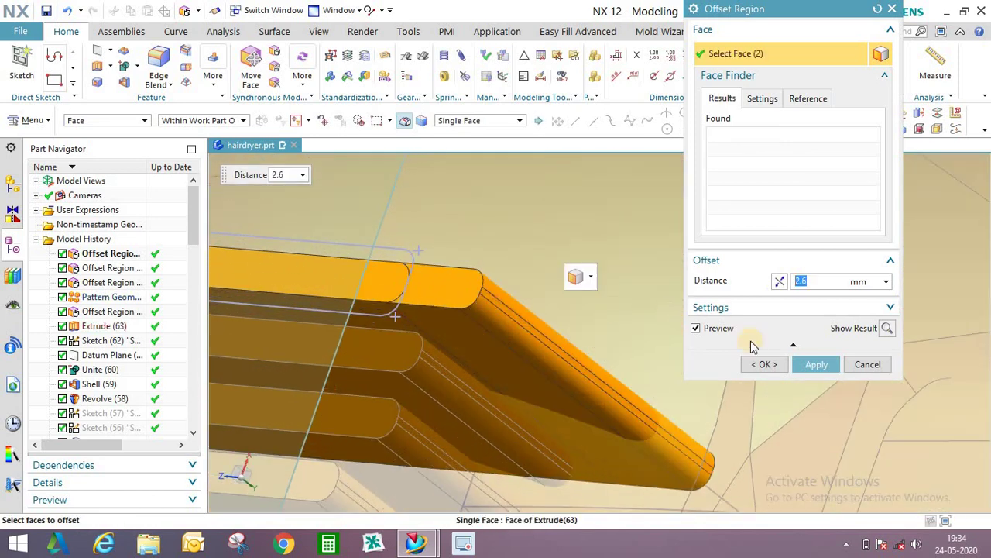
{"action": "middle_click", "coordinate": [698, 310]}
Start a Mirror Geometry and select the five patterned bars, leaving out the original bar.
{"action": "scroll", "coordinate": [566, 325], "scroll_direction": "down", "scroll_amount": 5}
{"action": "middle_click_drag", "start_coordinate": [566, 325], "coordinate": [600, 297]}
{"action": "scroll", "coordinate": [525, 278], "scroll_direction": "down", "scroll_amount": 2}
{"action": "left_click", "coordinate": [30, 121]}
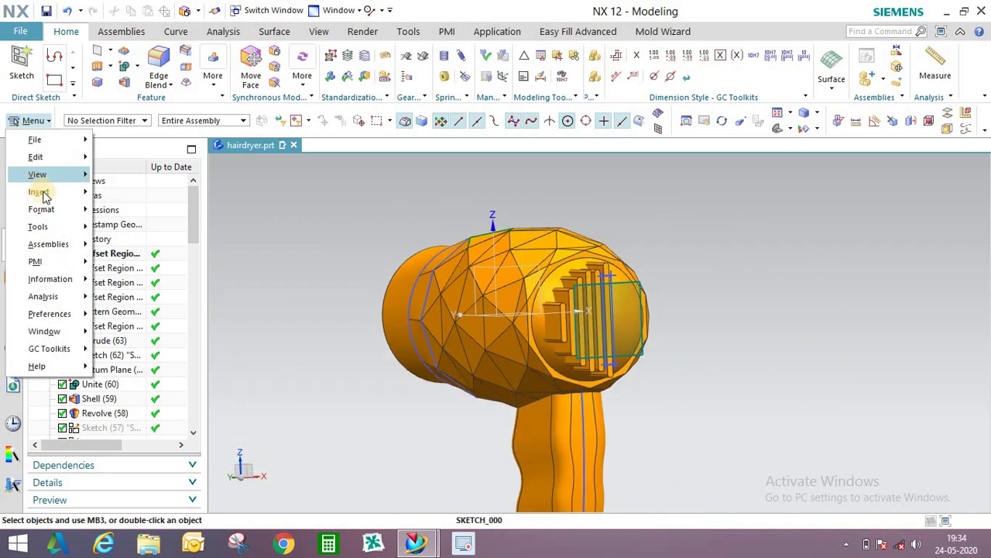
{"action": "mouse_move", "coordinate": [38, 191]}
{"action": "mouse_move", "coordinate": [145, 164]}
{"action": "left_click", "coordinate": [289, 335]}
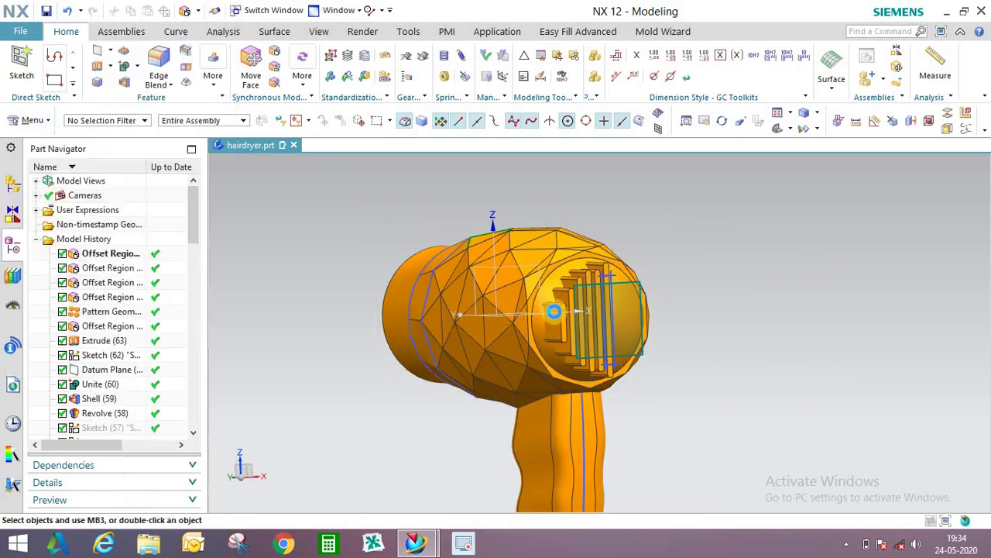
{"action": "scroll", "coordinate": [542, 325], "scroll_direction": "up", "scroll_amount": 4}
{"action": "left_click", "coordinate": [533, 325]}
{"action": "left_click", "coordinate": [580, 264]}
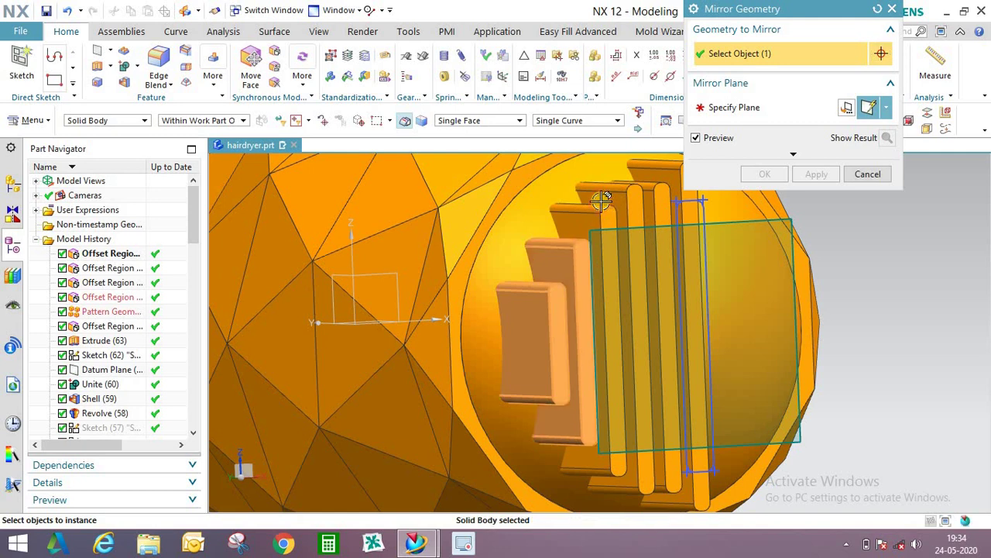
{"action": "left_click", "coordinate": [598, 216]}
{"action": "left_click", "coordinate": [639, 203]}
{"action": "left_click", "coordinate": [556, 236]}
{"action": "scroll", "coordinate": [556, 237], "scroll_direction": "down", "scroll_amount": 3}
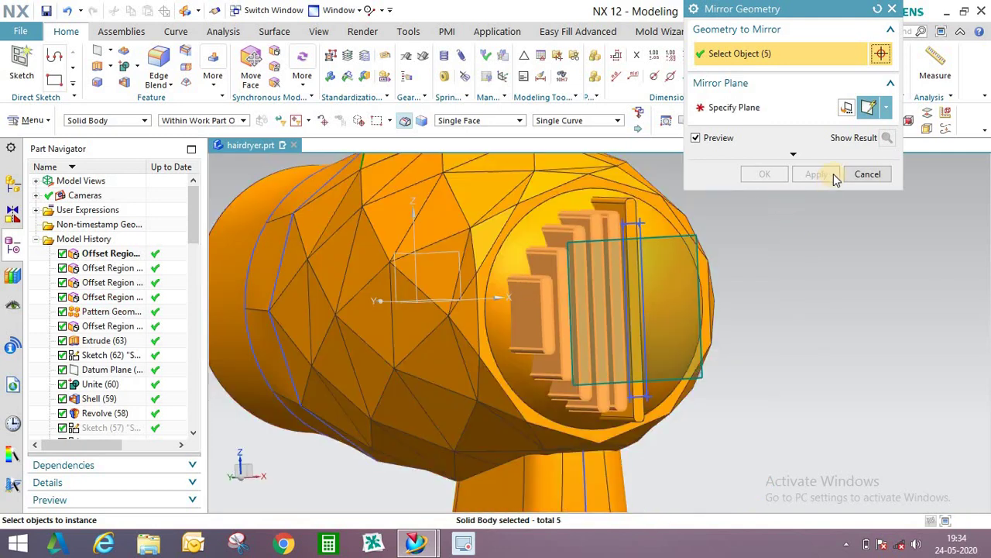
Mirror the five selected bars about the hair dryer's central vertical plane to fill the other half of the grille.
{"action": "left_click", "coordinate": [783, 112]}
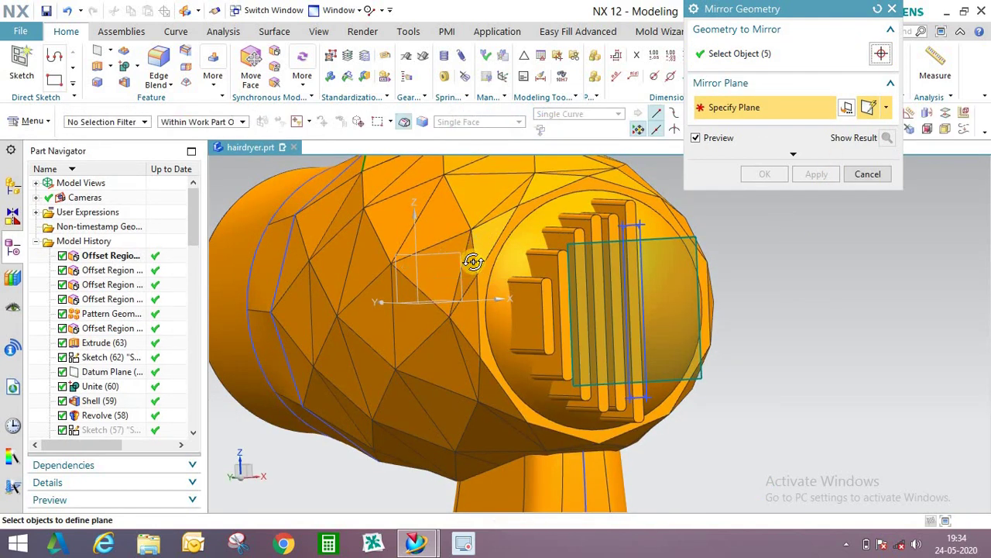
{"action": "middle_click_drag", "start_coordinate": [472, 262], "coordinate": [383, 248]}
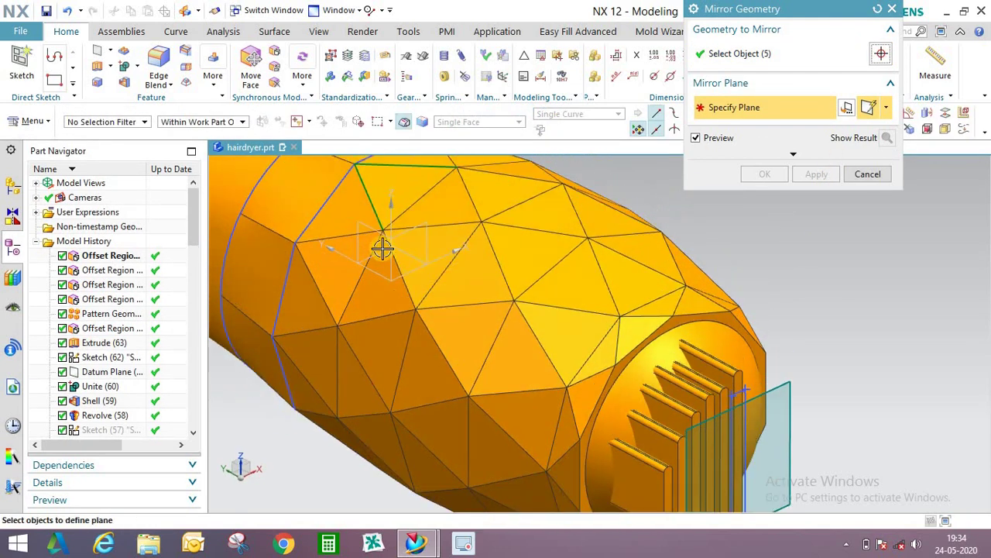
{"action": "left_click", "coordinate": [493, 219]}
{"action": "left_click", "coordinate": [747, 175]}
{"action": "key", "text": "Home"}
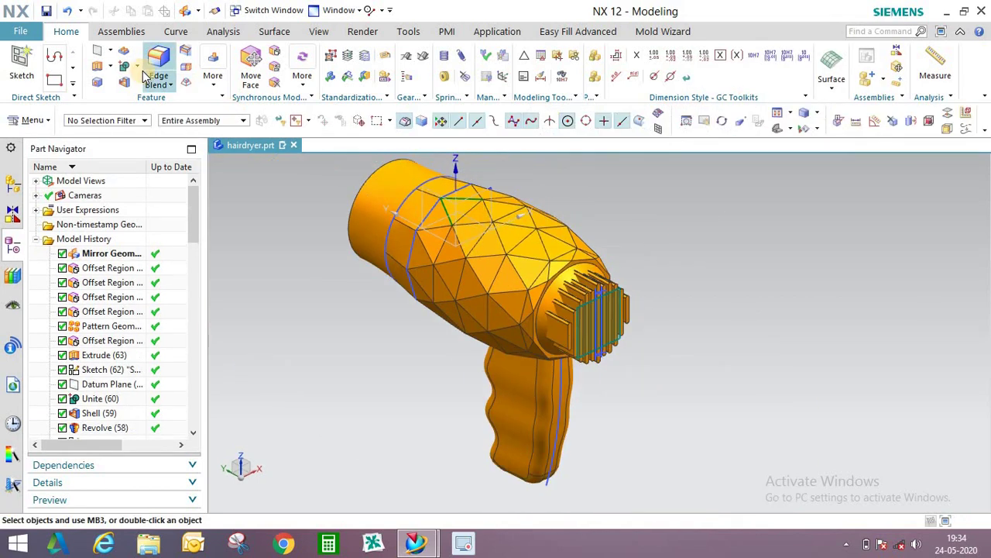
Subtract all the grille bars from the hair dryer body to cut the vent slots in the rear dome.
{"action": "left_click", "coordinate": [154, 101]}
{"action": "left_click", "coordinate": [548, 343]}
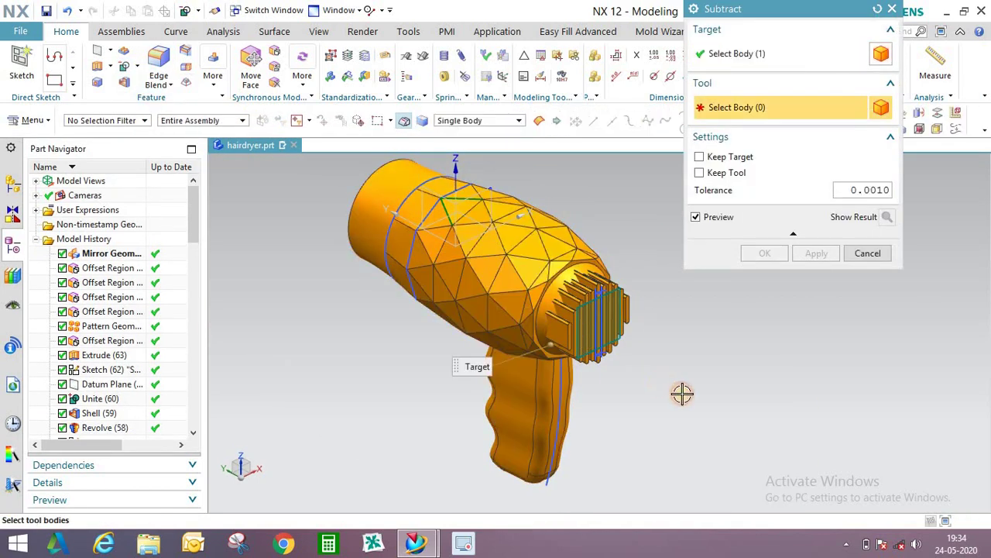
{"action": "left_click", "coordinate": [752, 252]}
{"action": "scroll", "coordinate": [601, 259], "scroll_direction": "up", "scroll_amount": 3}
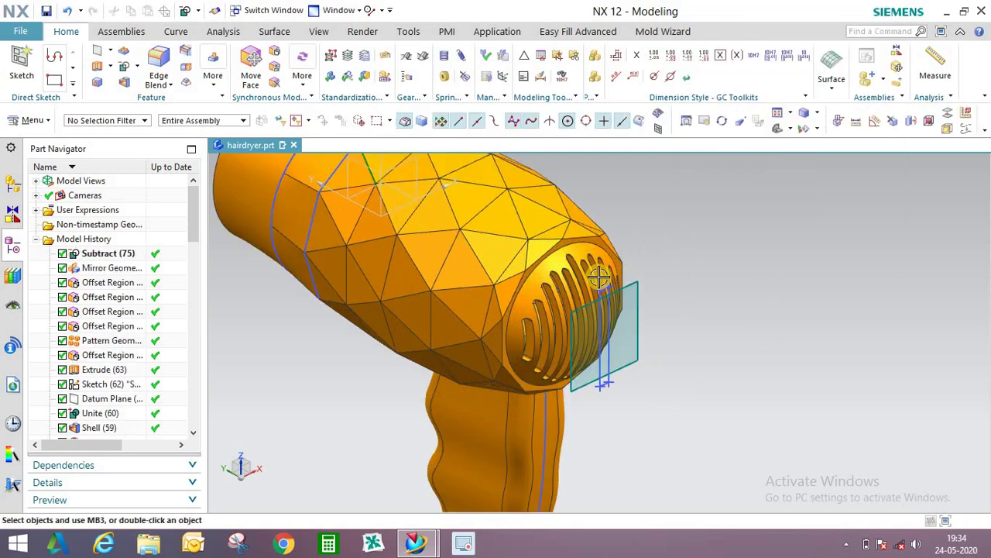
Extrude the inner edge of the nozzle's open rim 5 mm outward as a separate body, with no Boolean.
{"action": "middle_click_drag", "start_coordinate": [597, 258], "coordinate": [677, 258]}
{"action": "scroll", "coordinate": [628, 284], "scroll_direction": "down", "scroll_amount": 2}
{"action": "middle_click_drag", "start_coordinate": [628, 292], "coordinate": [642, 285]}
{"action": "scroll", "coordinate": [538, 238], "scroll_direction": "up", "scroll_amount": 4}
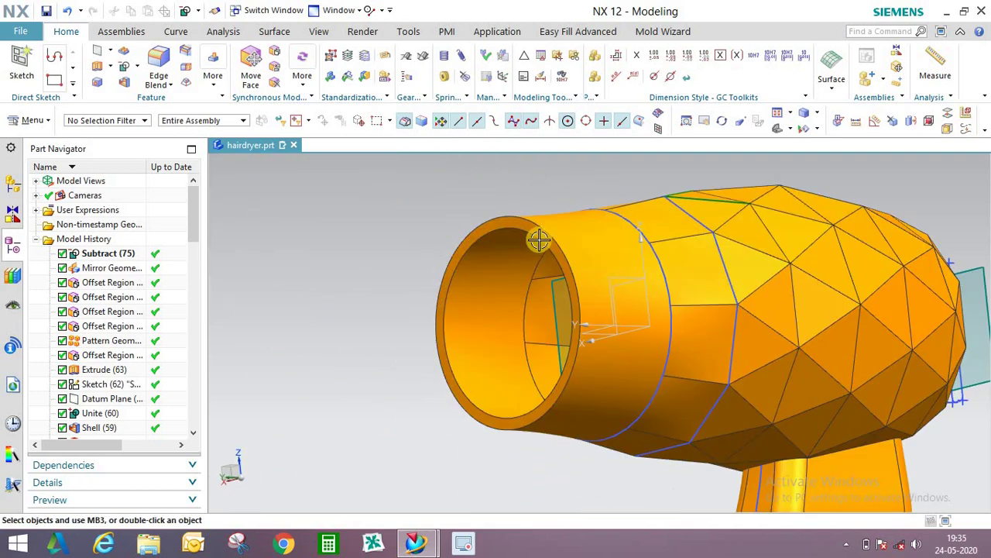
{"action": "middle_click_drag", "start_coordinate": [539, 237], "coordinate": [573, 209]}
{"action": "scroll", "coordinate": [534, 259], "scroll_direction": "down", "scroll_amount": 3}
{"action": "scroll", "coordinate": [619, 194], "scroll_direction": "up", "scroll_amount": 5}
{"action": "scroll", "coordinate": [462, 252], "scroll_direction": "down", "scroll_amount": 3}
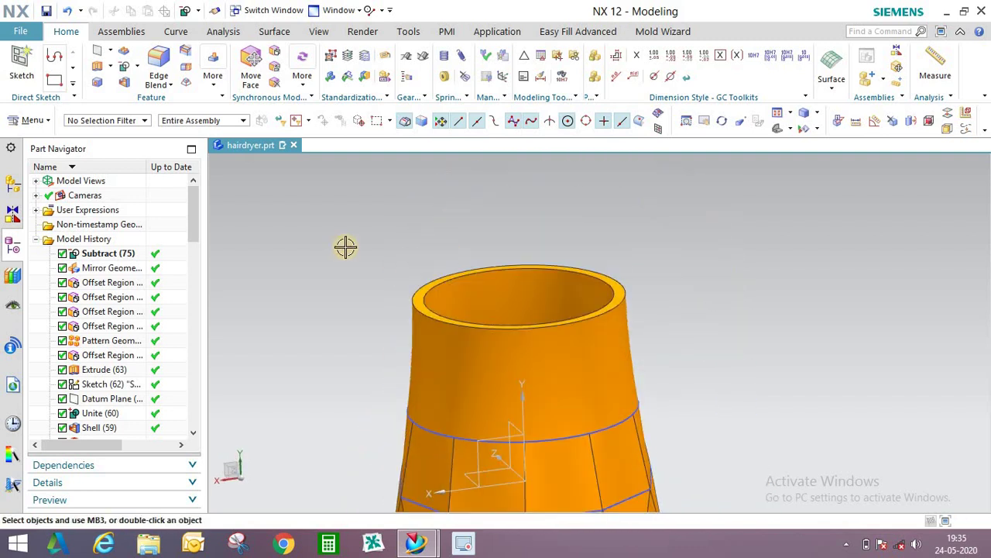
{"action": "left_click", "coordinate": [101, 64]}
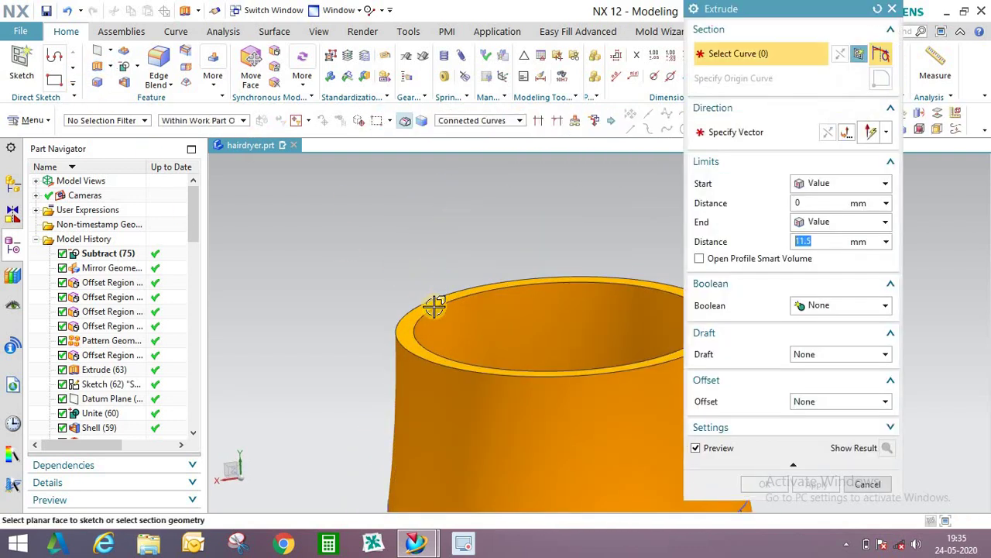
{"action": "left_click", "coordinate": [423, 272]}
{"action": "scroll", "coordinate": [544, 203], "scroll_direction": "down", "scroll_amount": 2}
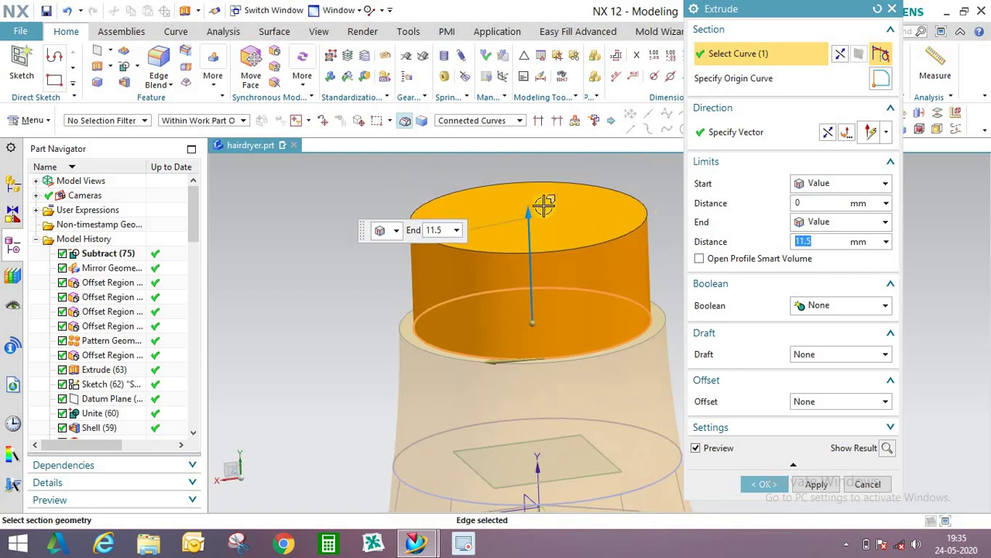
{"action": "left_click_drag", "start_coordinate": [532, 234], "coordinate": [536, 269]}
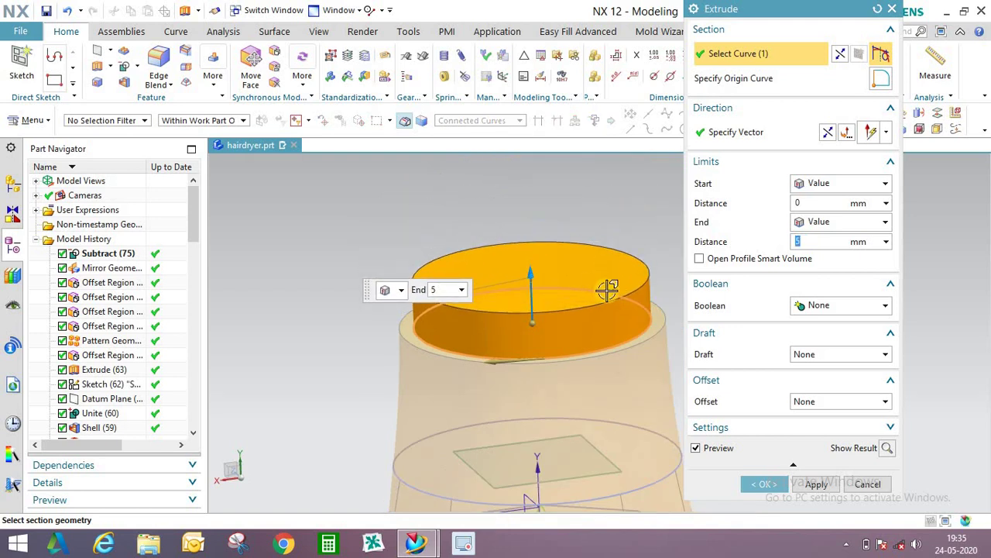
{"action": "scroll", "coordinate": [620, 267], "scroll_direction": "up", "scroll_amount": 2}
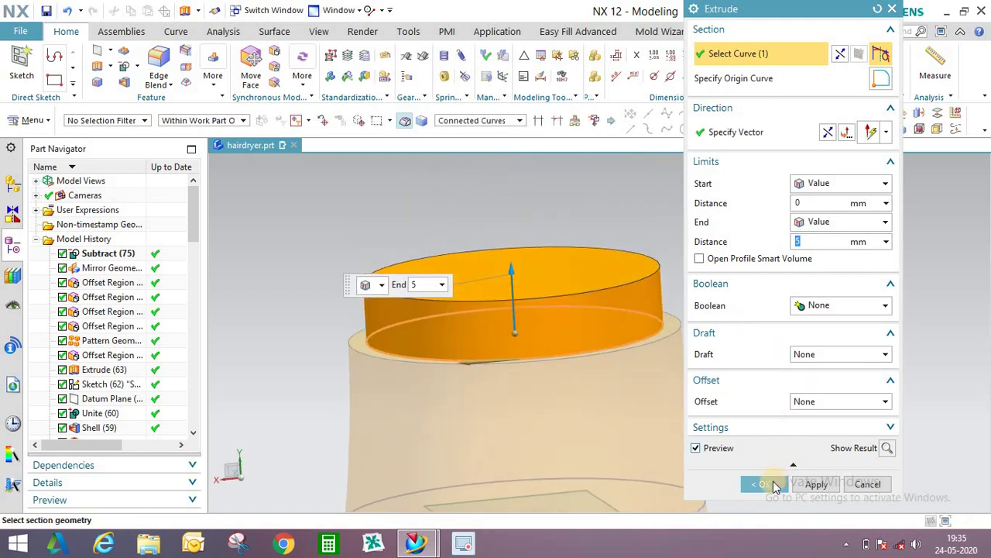
{"action": "left_click", "coordinate": [764, 483]}
Shell the extruded nozzle disc with a 1.5 mm thickness, removing its outer flat face.
{"action": "middle_click_drag", "start_coordinate": [674, 316], "coordinate": [508, 367]}
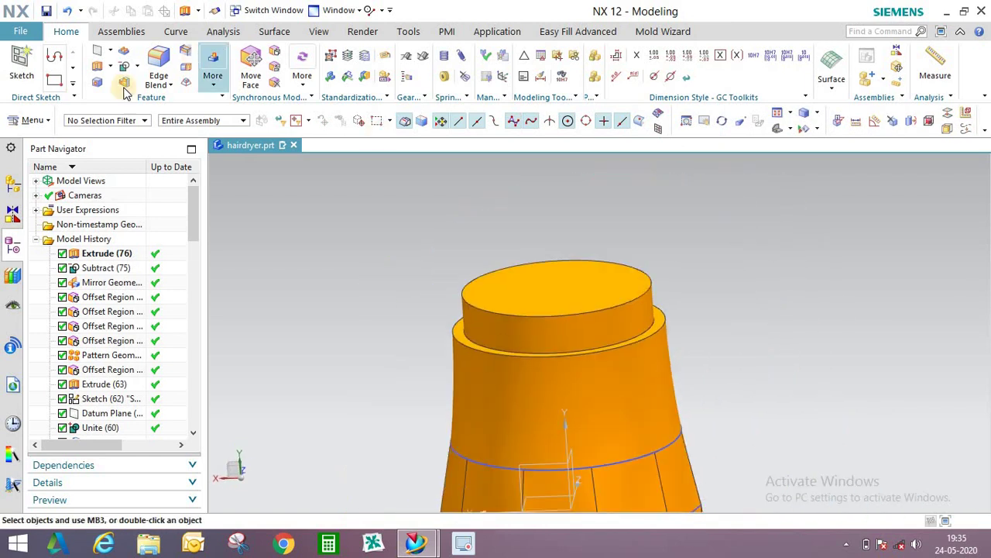
{"action": "left_click", "coordinate": [121, 87]}
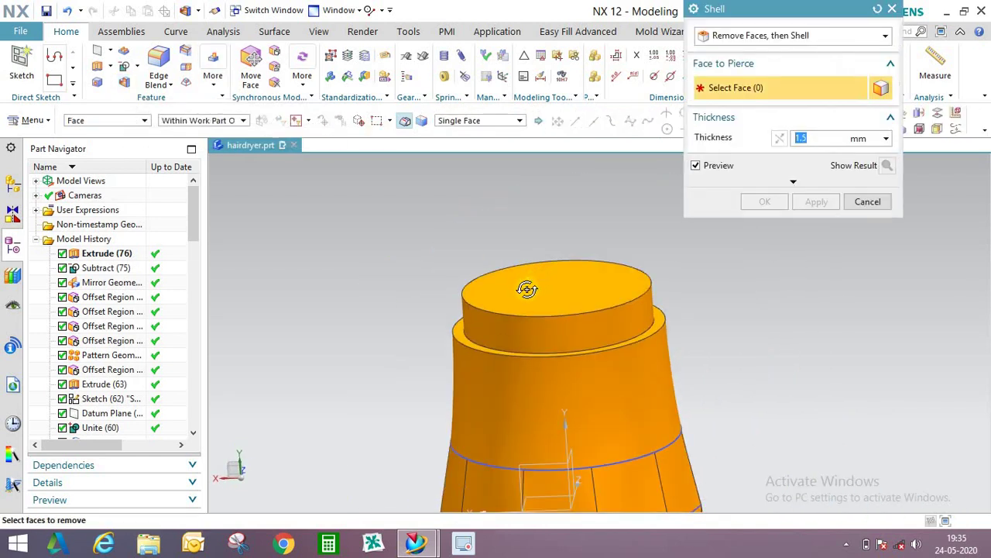
{"action": "middle_click_drag", "start_coordinate": [527, 287], "coordinate": [586, 266]}
{"action": "left_click", "coordinate": [586, 266]}
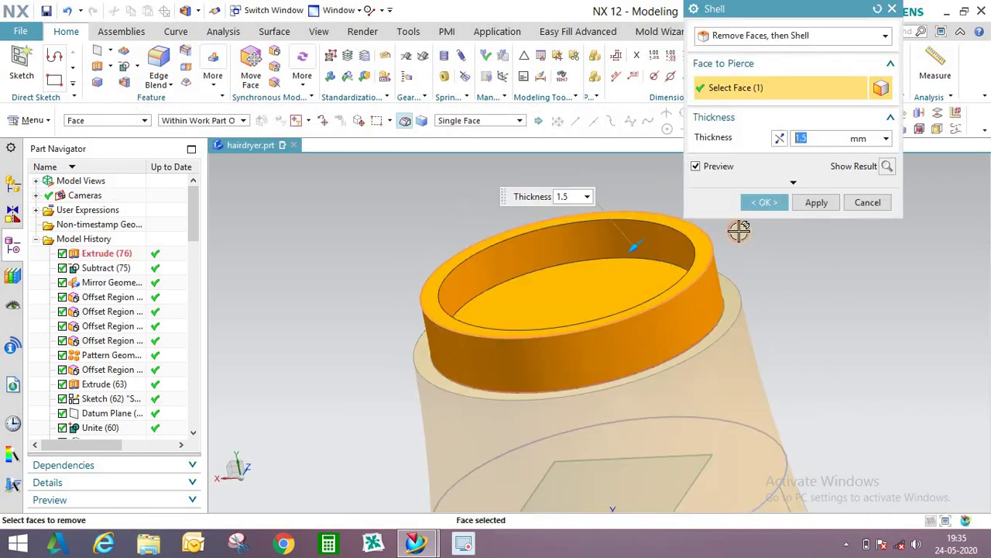
{"action": "left_click", "coordinate": [764, 202]}
{"action": "middle_click_drag", "start_coordinate": [764, 202], "coordinate": [506, 241]}
{"action": "scroll", "coordinate": [561, 288], "scroll_direction": "down", "scroll_amount": 2}
{"action": "scroll", "coordinate": [506, 241], "scroll_direction": "down", "scroll_amount": 3}
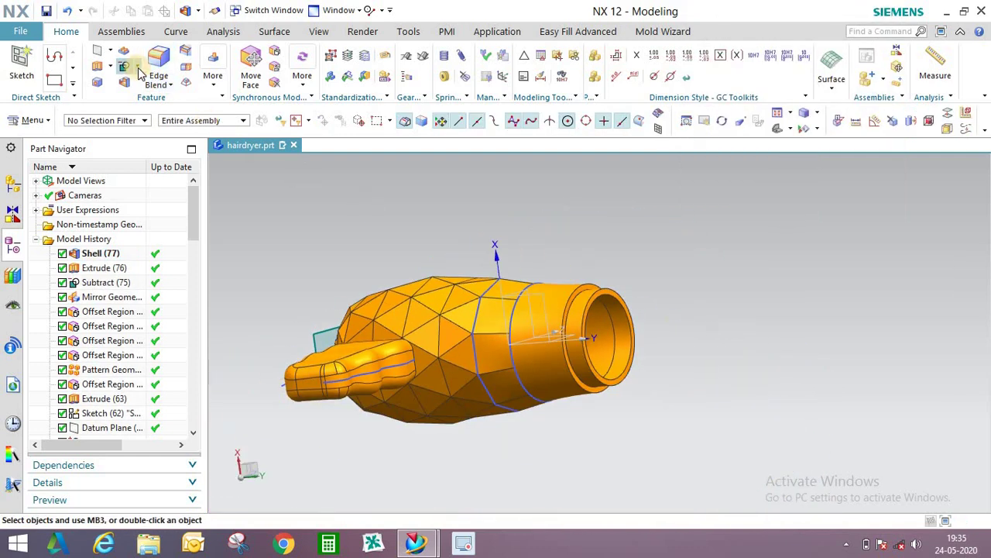
{"action": "scroll", "coordinate": [550, 314], "scroll_direction": "up", "scroll_amount": 3}
{"action": "left_click", "coordinate": [604, 302]}
{"action": "left_click", "coordinate": [642, 274]}
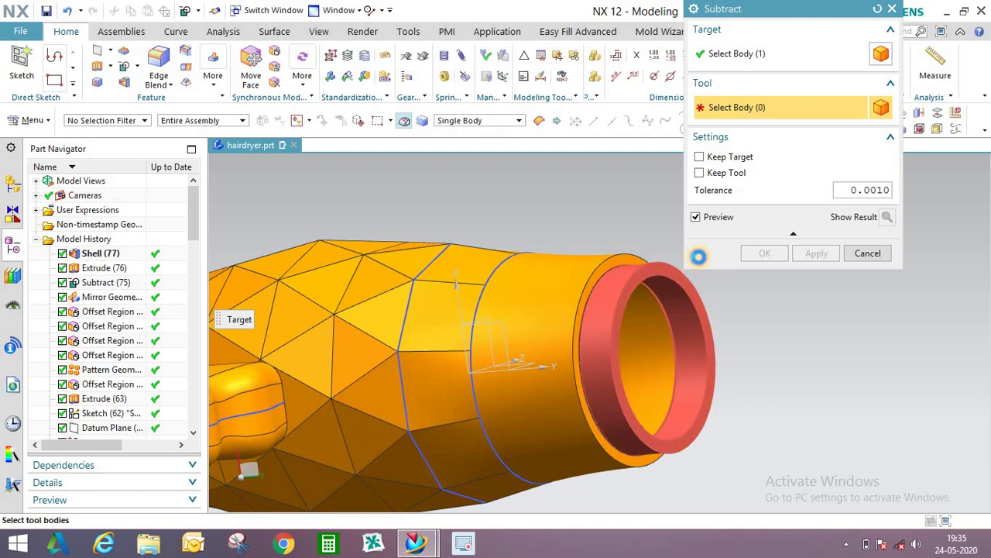
{"action": "left_click", "coordinate": [869, 264]}
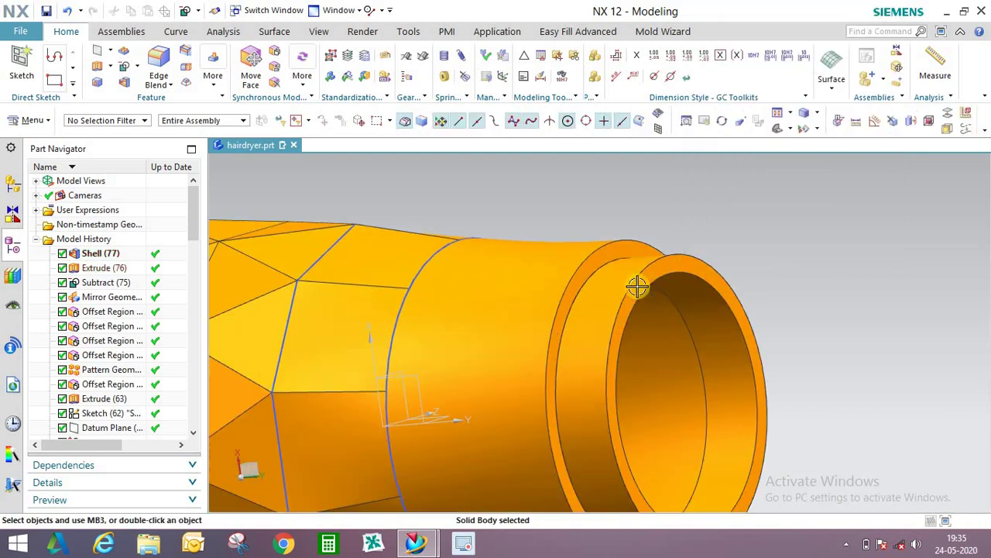
Edit the nozzle ring's extrusion and extend its start limit slightly into the nozzle.
{"action": "scroll", "coordinate": [637, 287], "scroll_direction": "up", "scroll_amount": 2}
{"action": "double_click", "coordinate": [620, 268]}
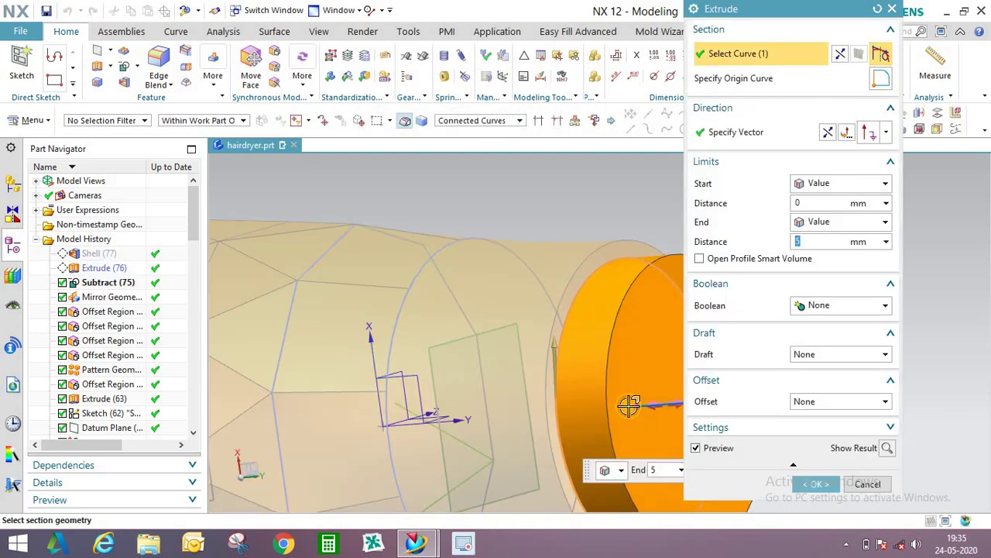
{"action": "left_click_drag", "start_coordinate": [629, 406], "coordinate": [631, 406]}
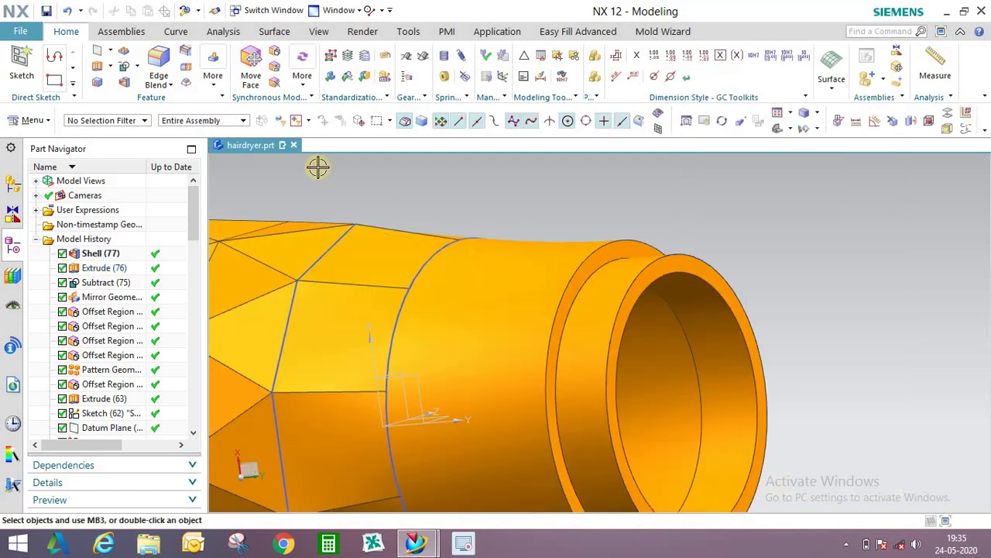